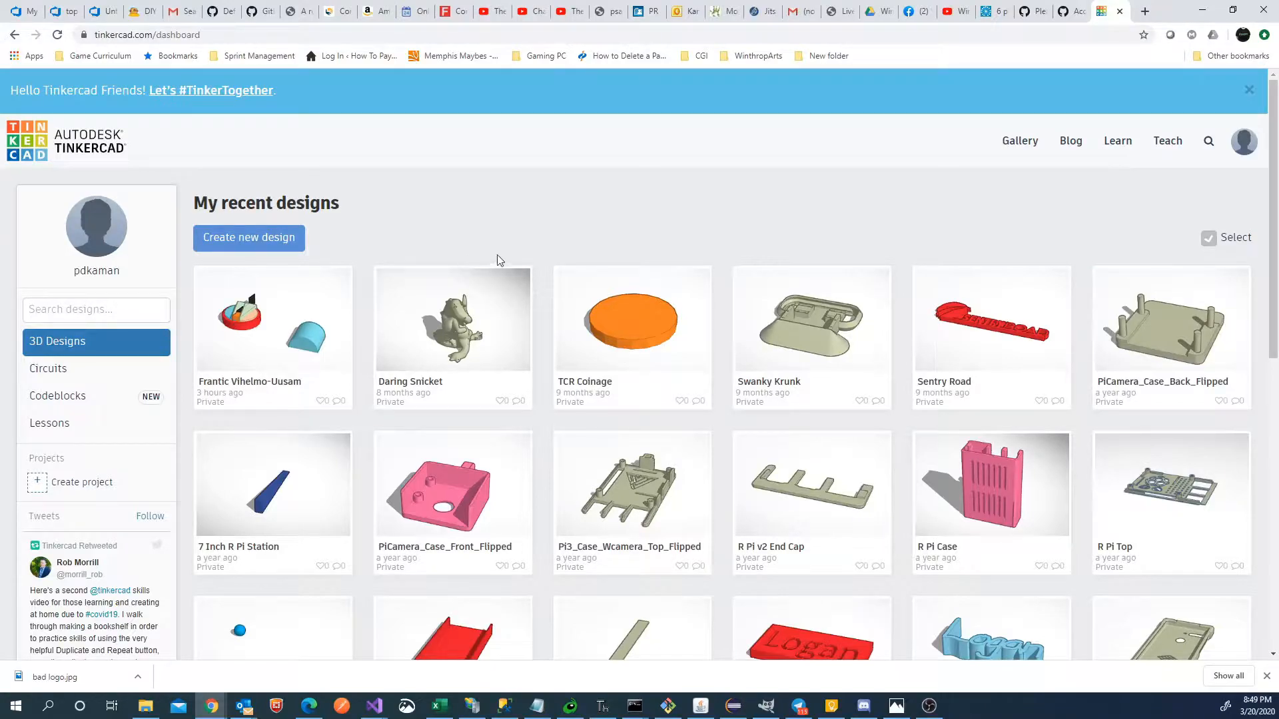
Step: Look over the recent designs on the dashboard and view the details of the Essential Phone Case
scroll(565, 269, "down", 1)
scroll(565, 269, "down", 7)
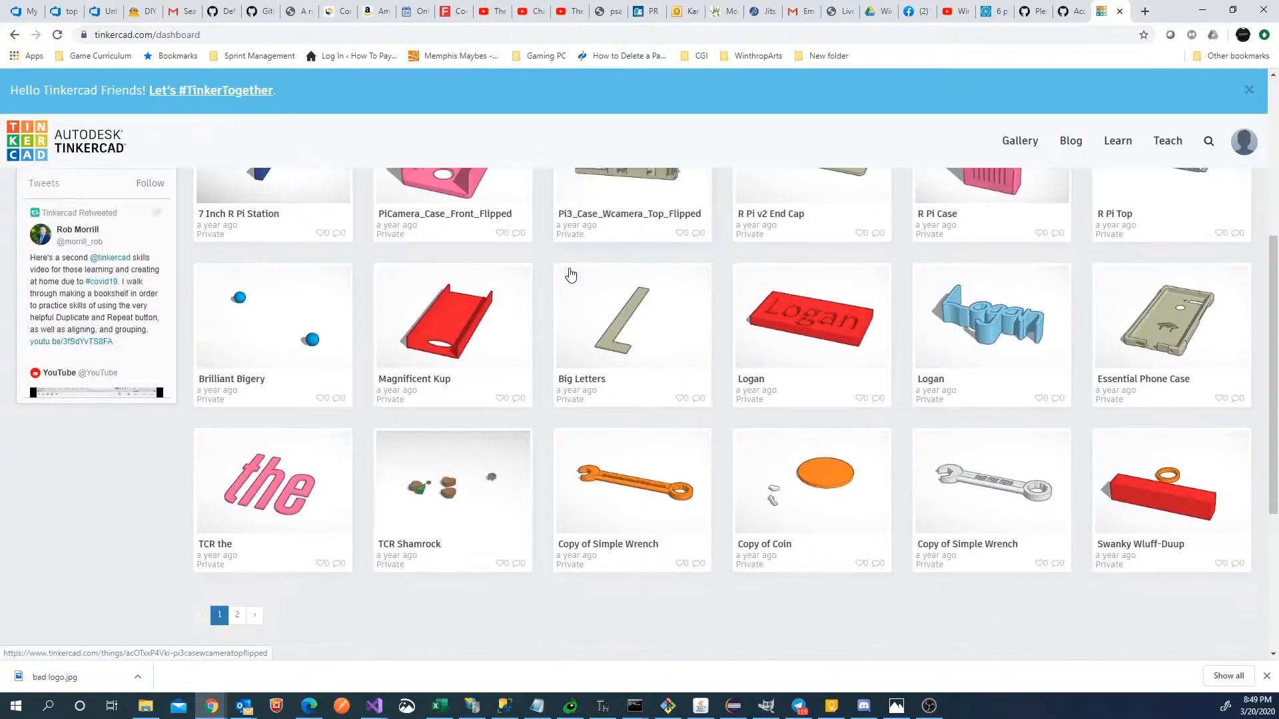
scroll(420, 288, "down", 1)
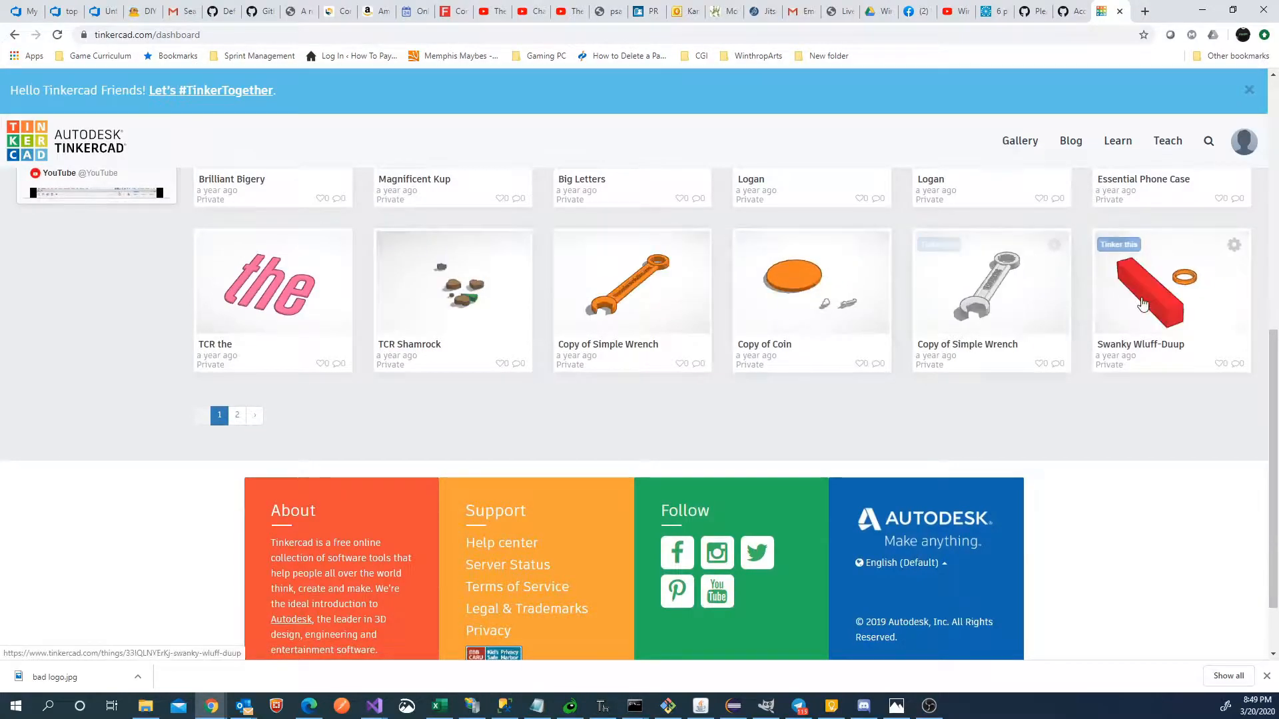
scroll(951, 305, "up", 1)
scroll(951, 306, "up", 1)
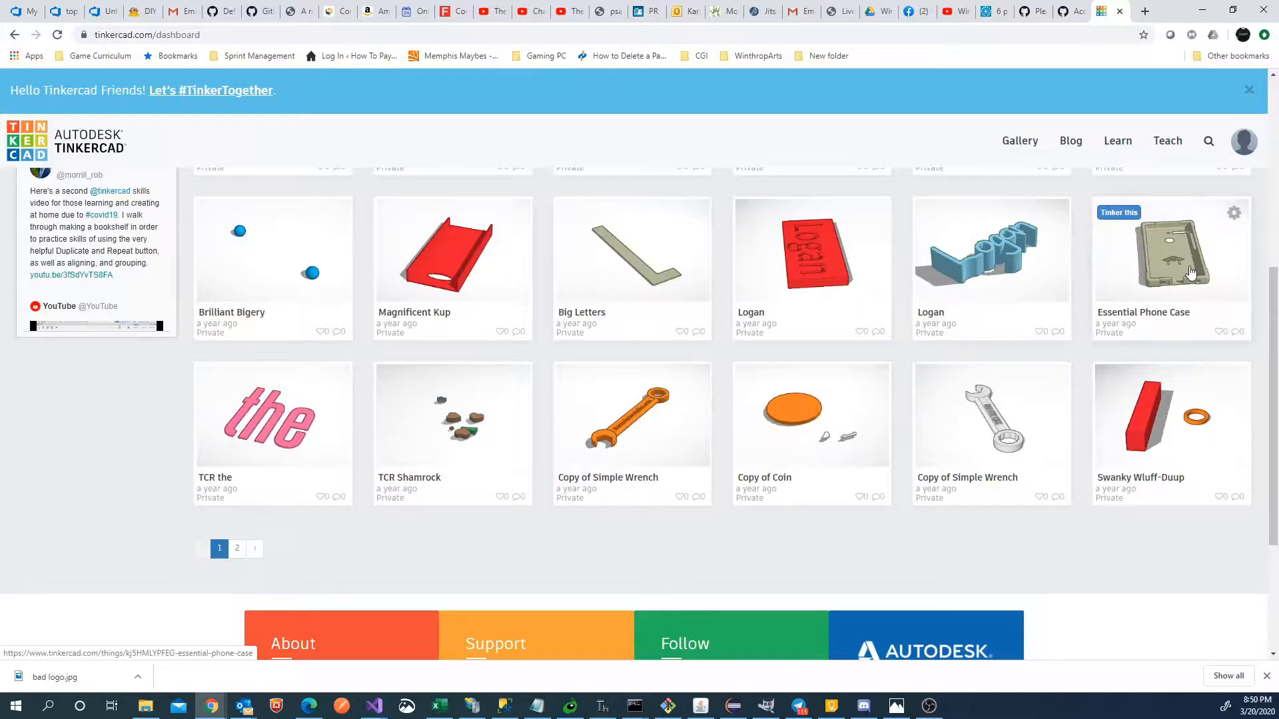
left_click(1199, 278)
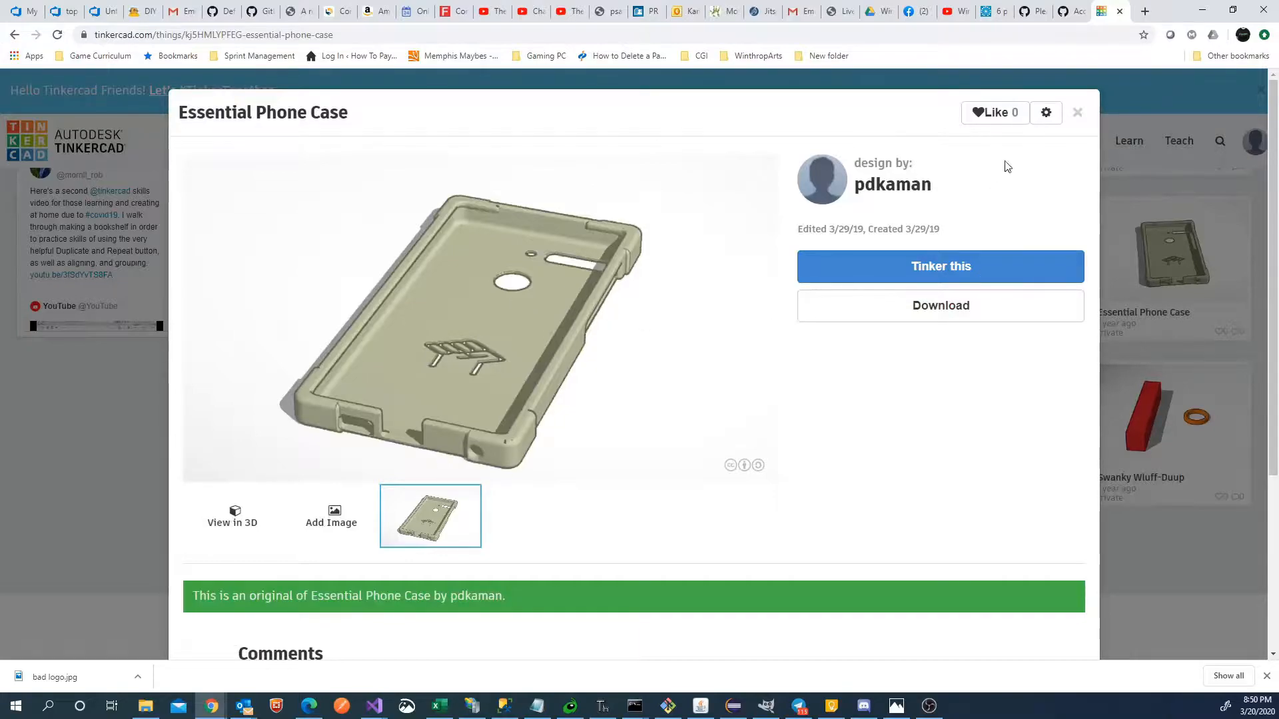
left_click(1077, 112)
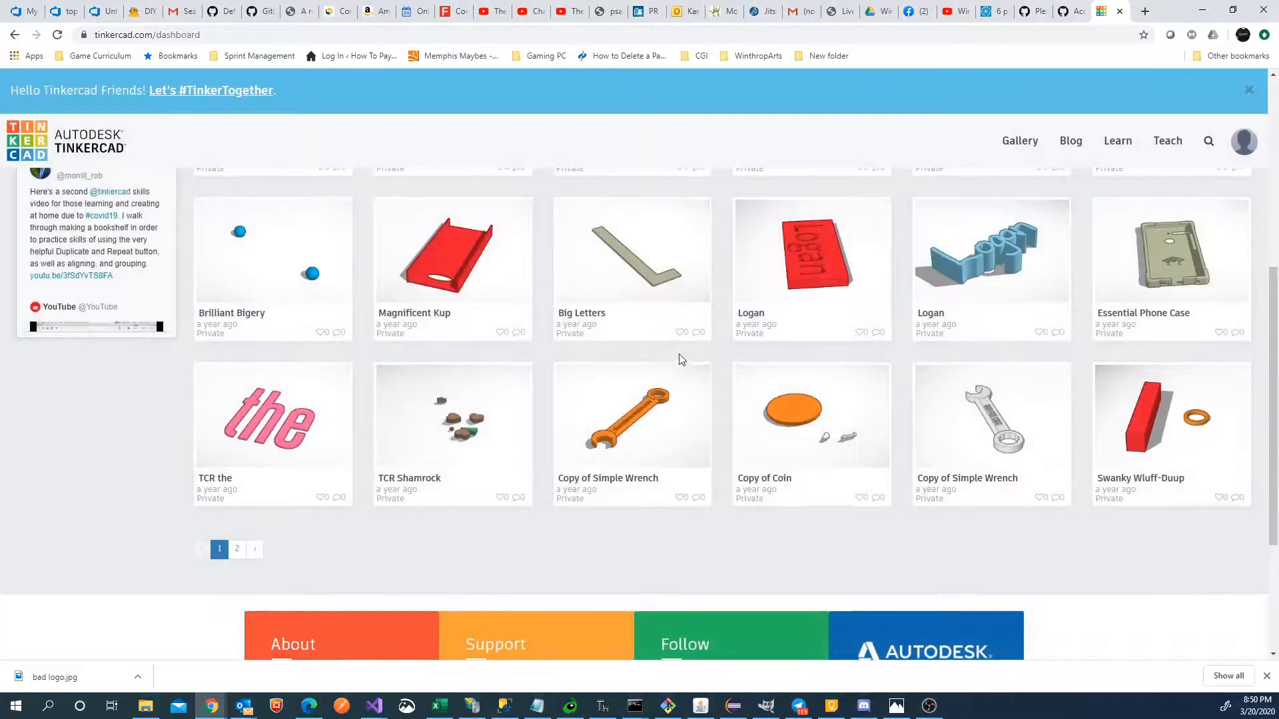
Step: View the details of the Daring Snicket design and close them
scroll(675, 360, "up", 5)
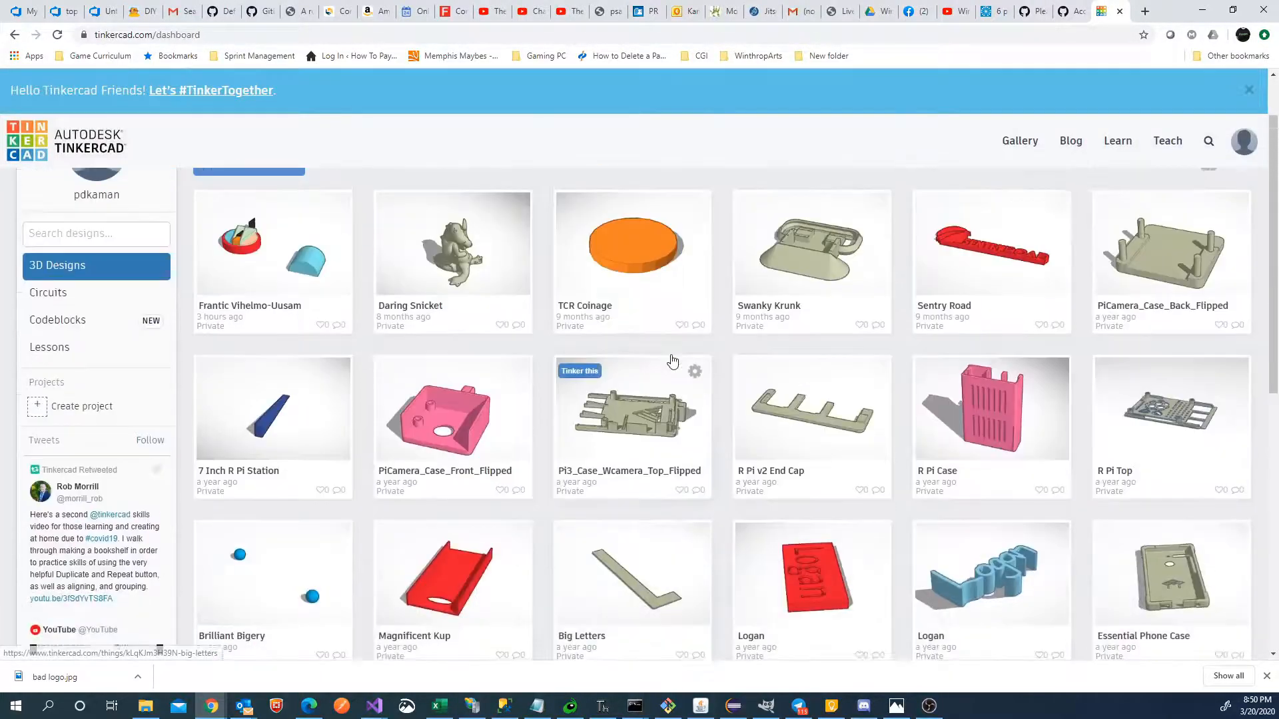
left_click(480, 259)
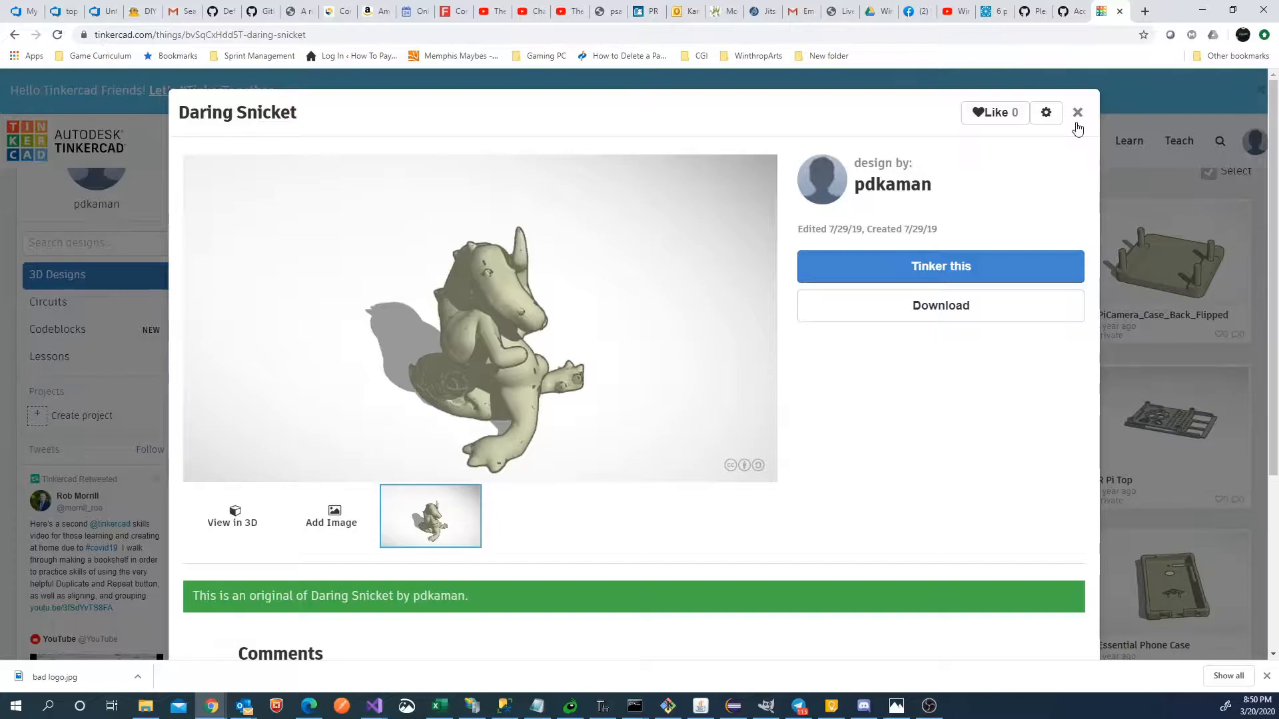
left_click(1078, 116)
Step: View the details of the grey Copy of Simple Wrench design with the CAD FOR KIDS lettering and close them
scroll(932, 343, "down", 3)
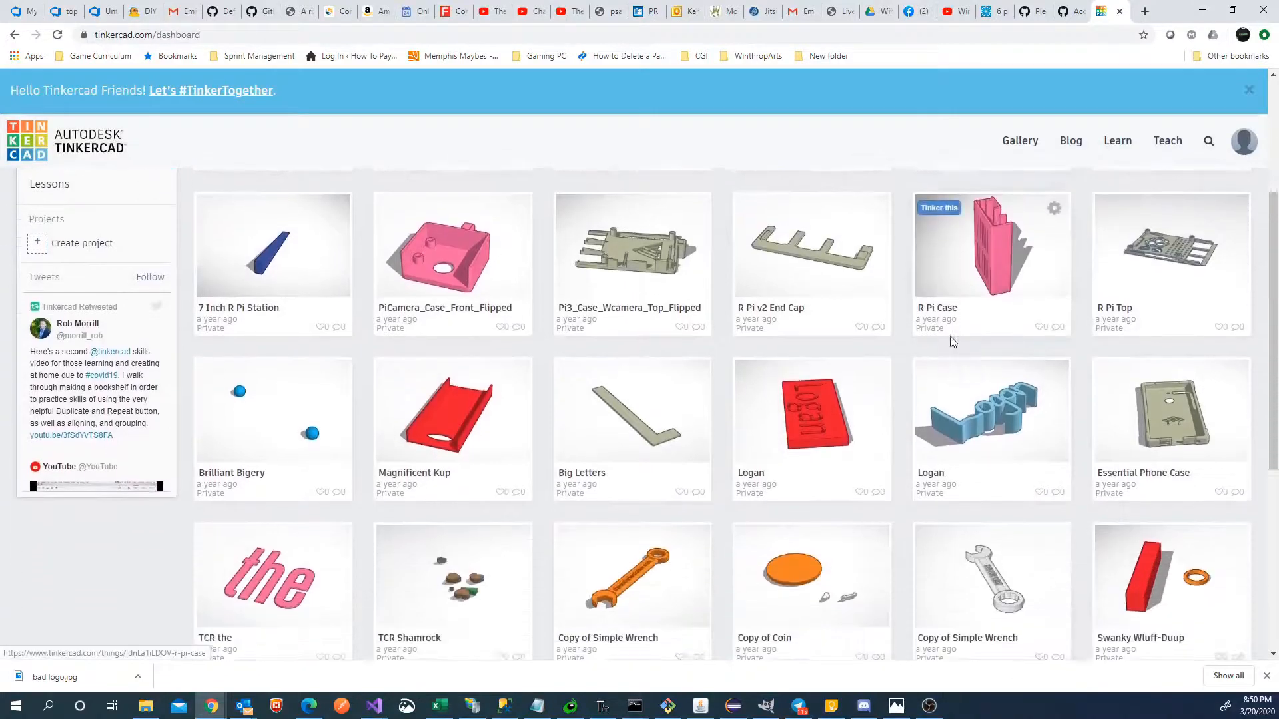
scroll(765, 359, "down", 2)
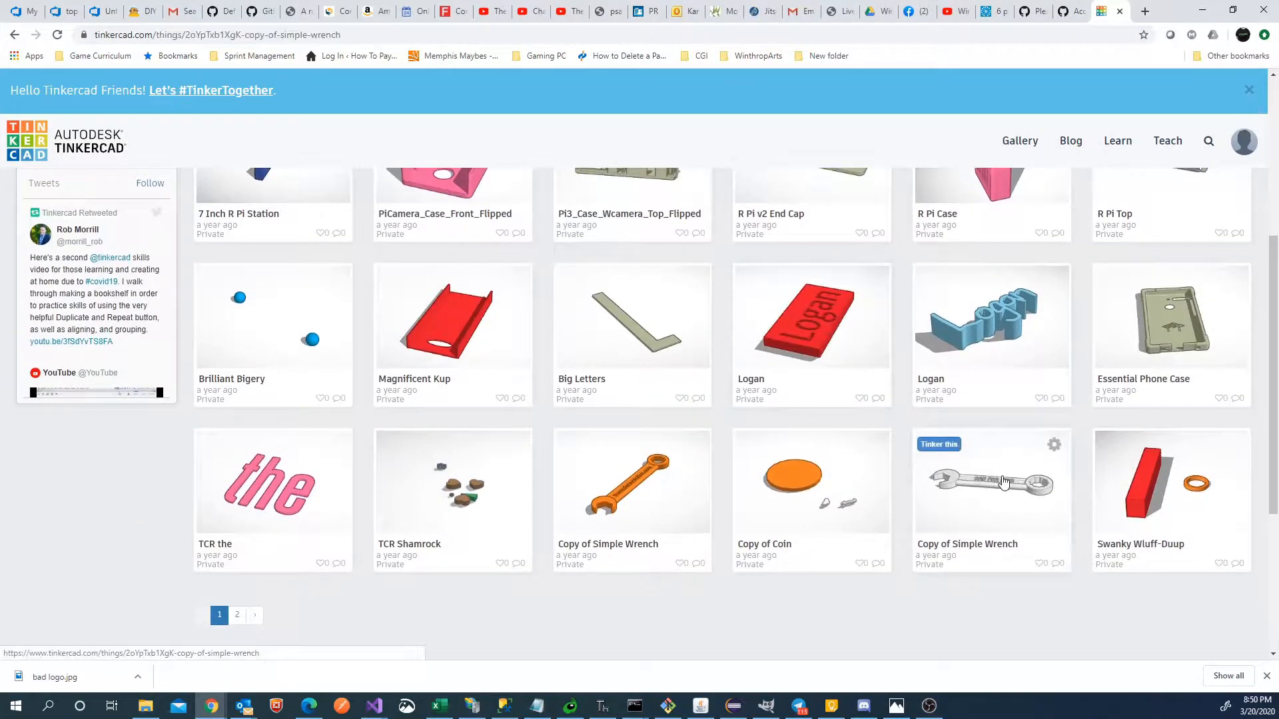
left_click(989, 473)
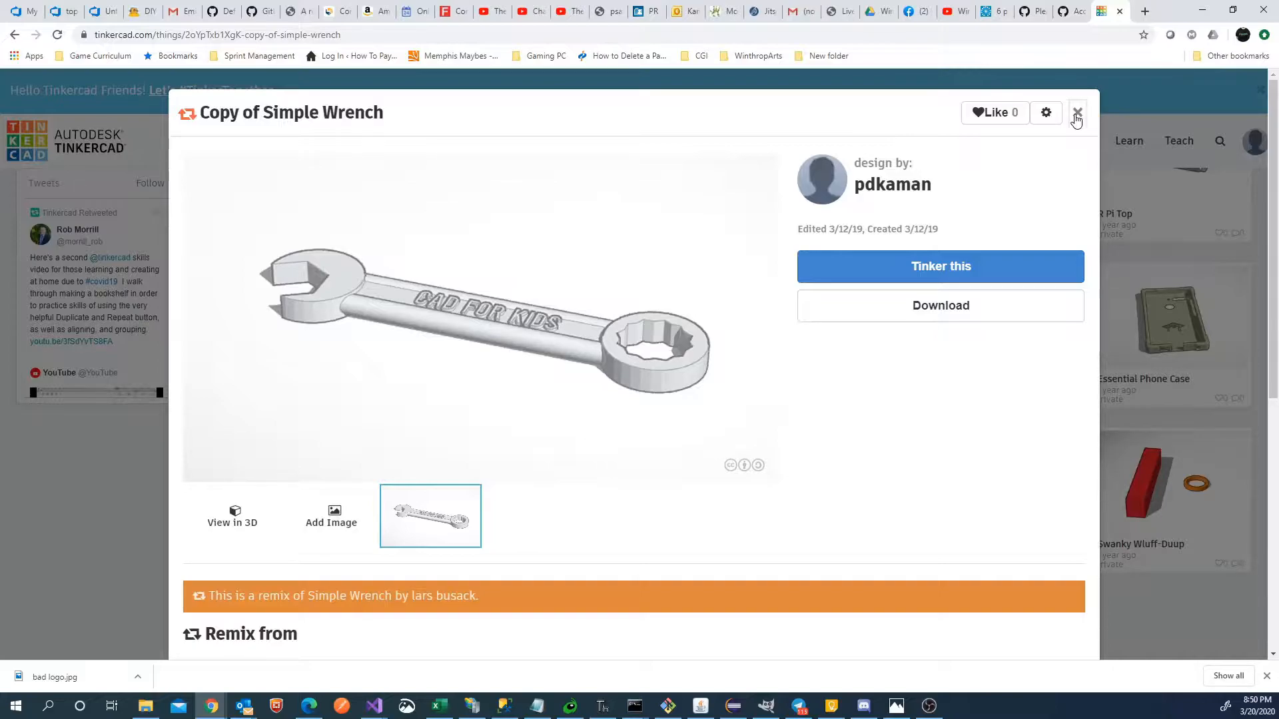
left_click(1076, 113)
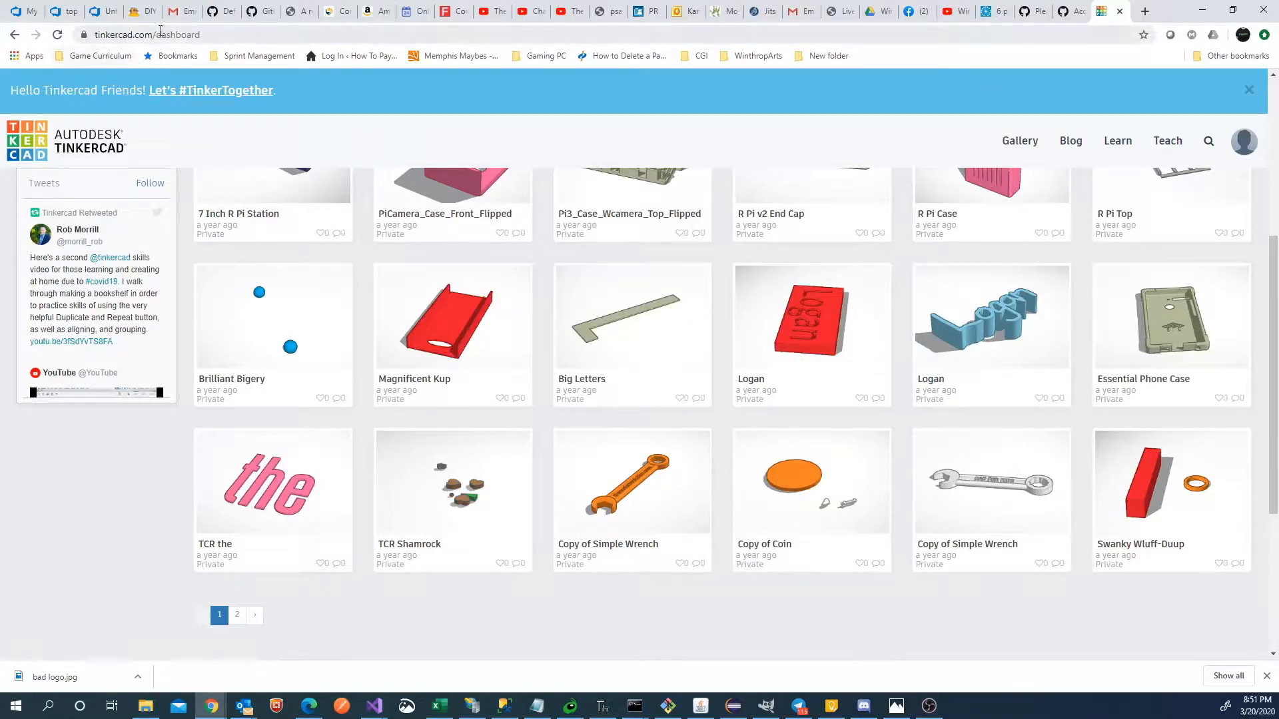
Step: Create a new 3D design from the dashboard
scroll(586, 212, "up", 4)
scroll(590, 209, "up", 1)
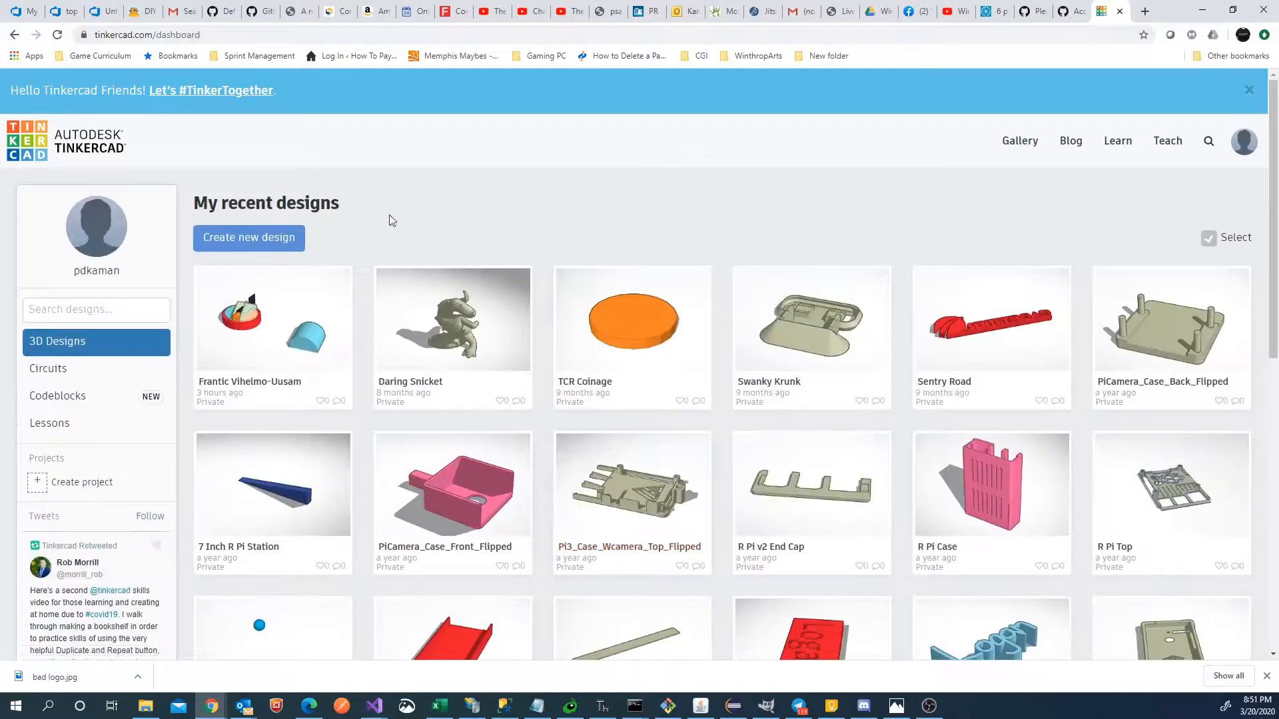
left_click(248, 234)
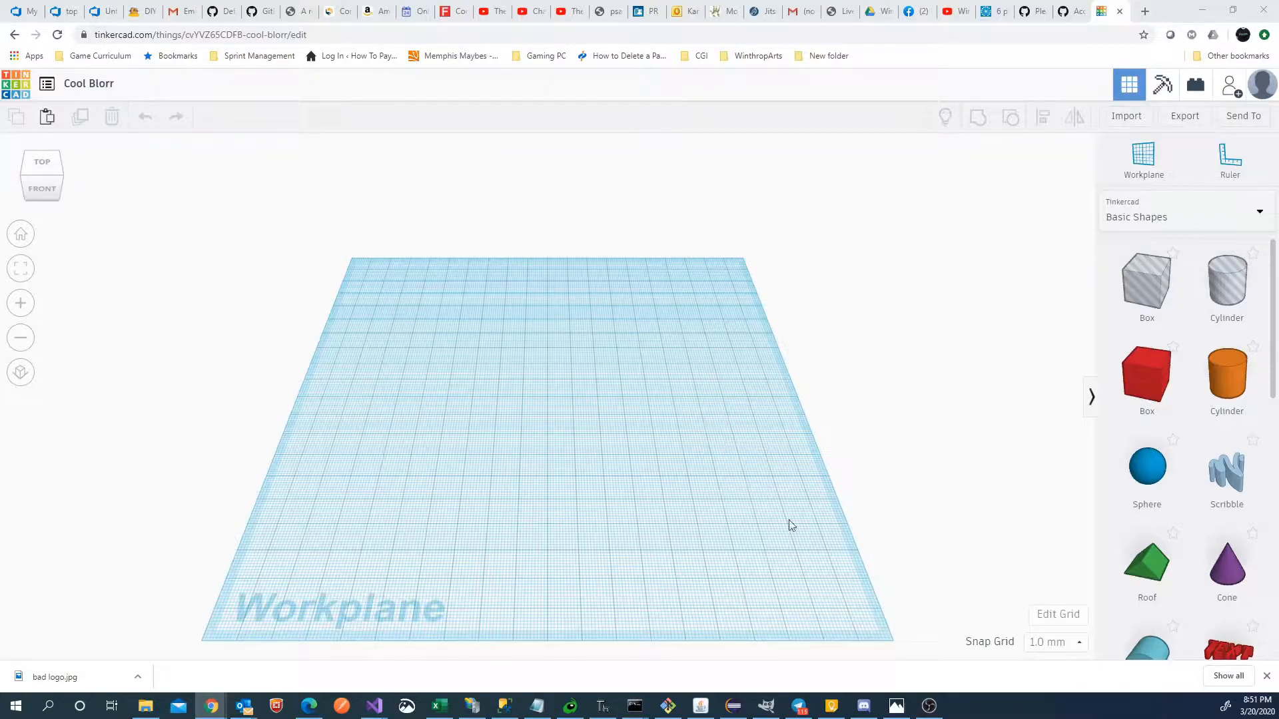
Step: Switch to Photos and examine the circular logo in logo low res.png beside the empty workplane
left_click(904, 714)
left_click_drag(0, 160, 805, 49)
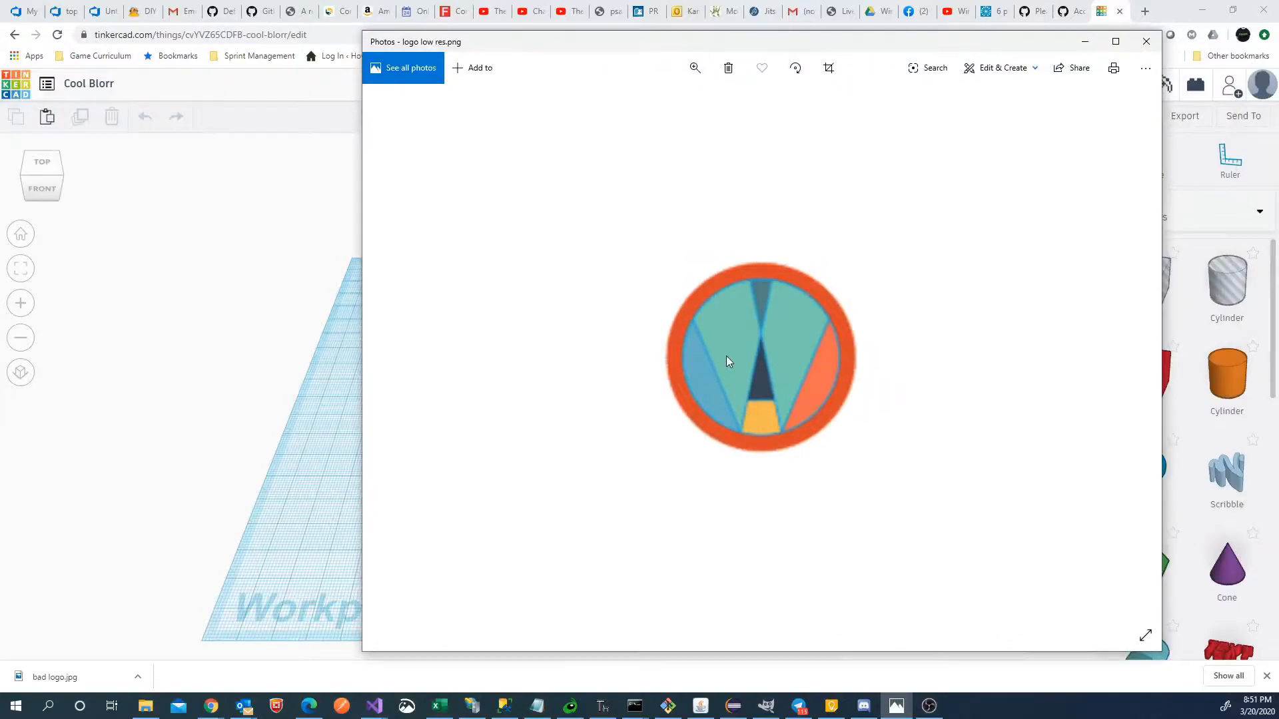
left_click_drag(358, 28, 394, 65)
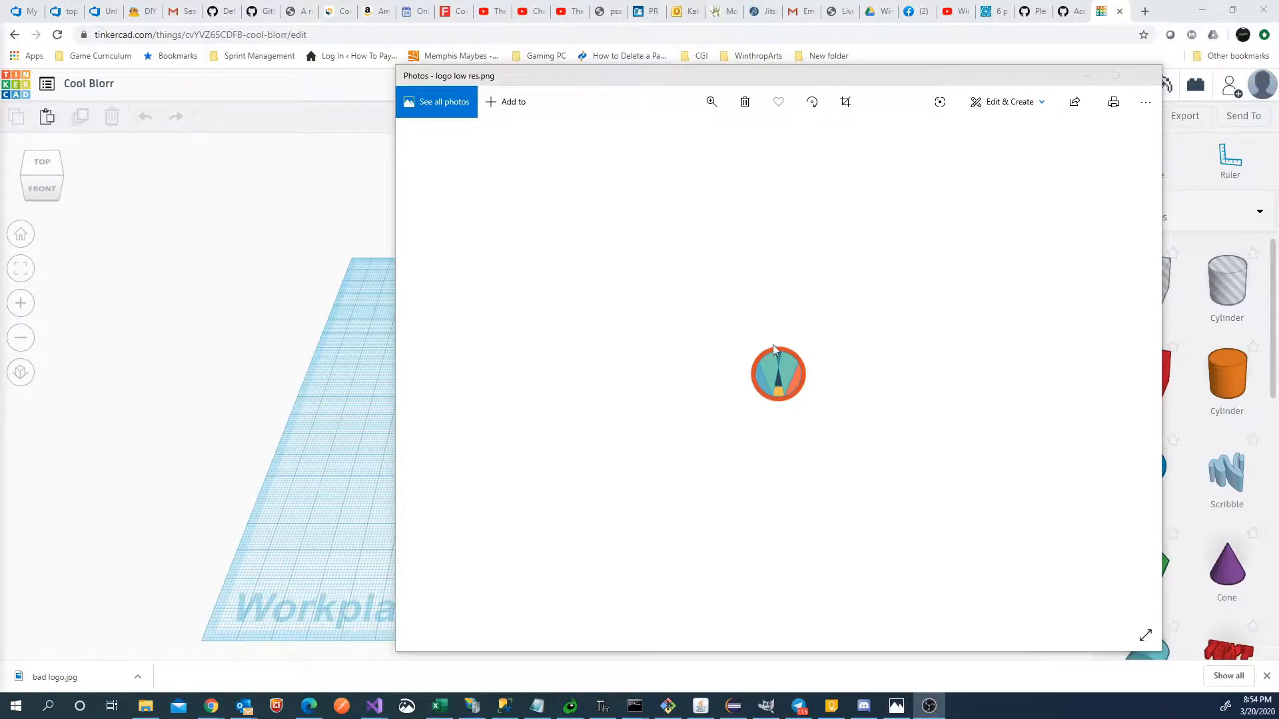
scroll(779, 347, "up", 1)
scroll(808, 375, "down", 1)
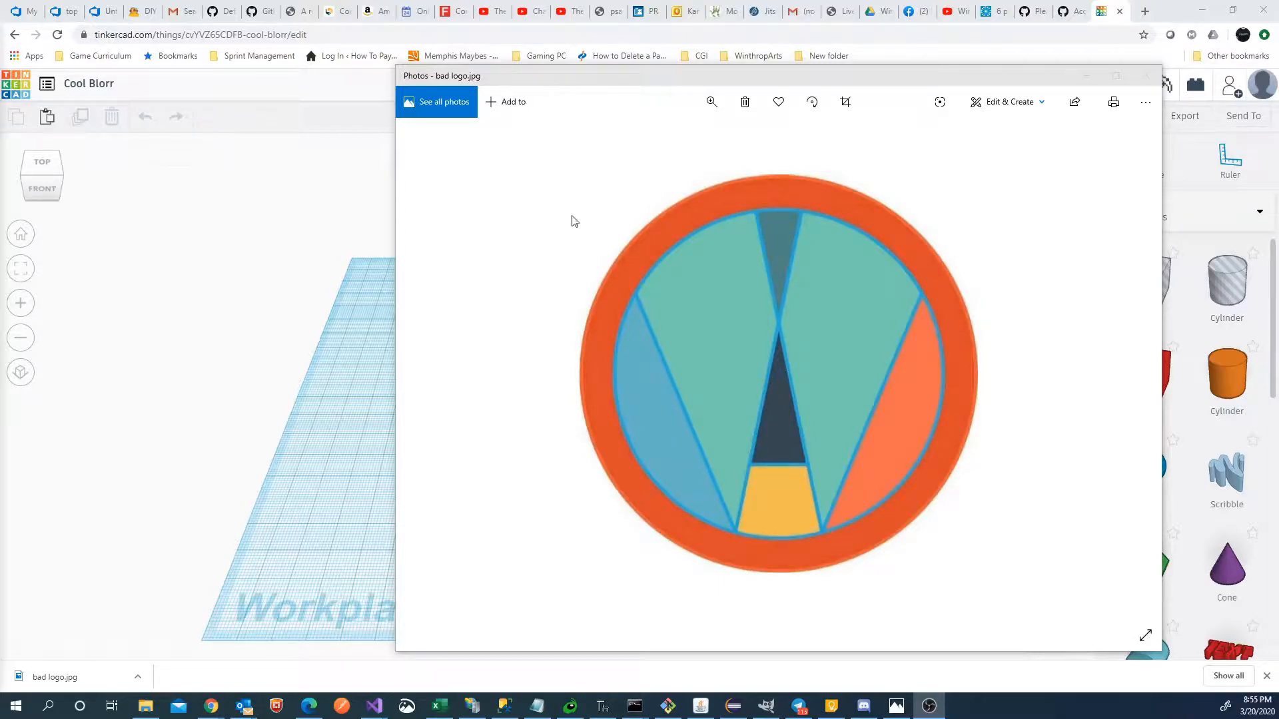
Step: Examine the shapes of the logo in bad logo.jpg and move the picture away from the design workspace
mouse_move(735, 85)
left_mouse_down()
mouse_move(0, 115)
mouse_move(0, 126)
mouse_move(797, 176)
mouse_move(724, 105)
left_mouse_up()
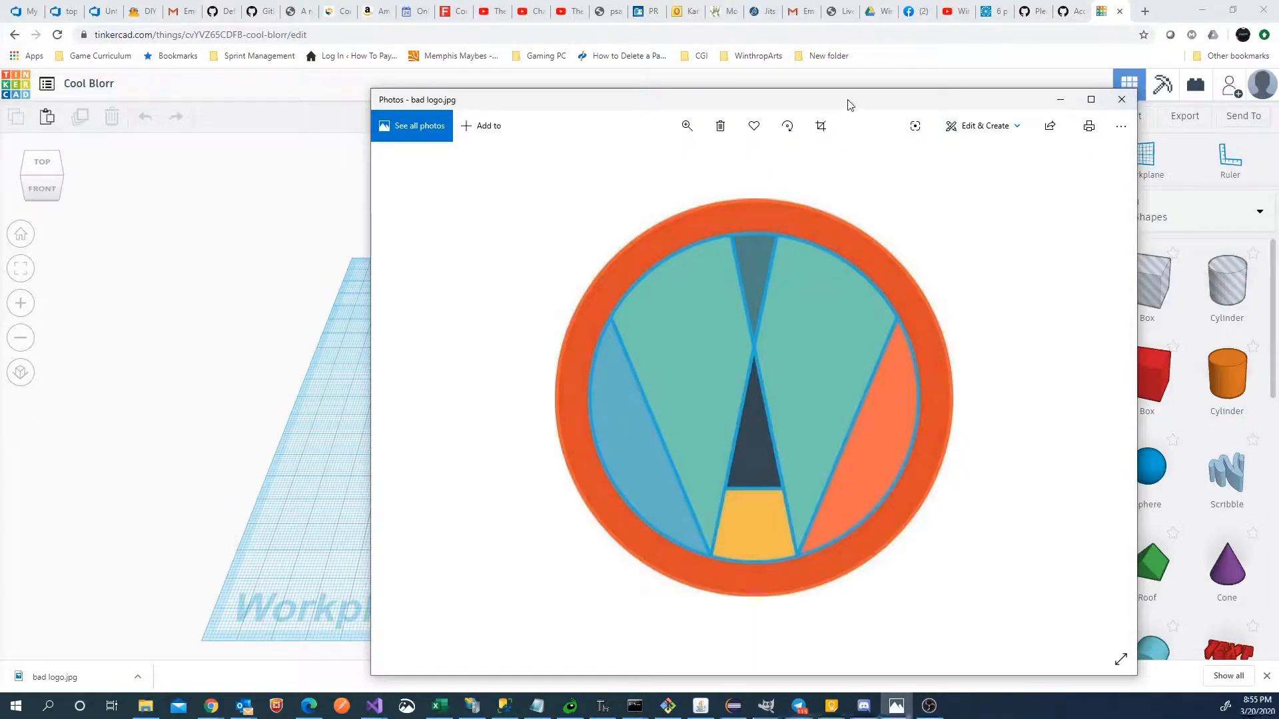
left_click_drag(848, 105, 876, 94)
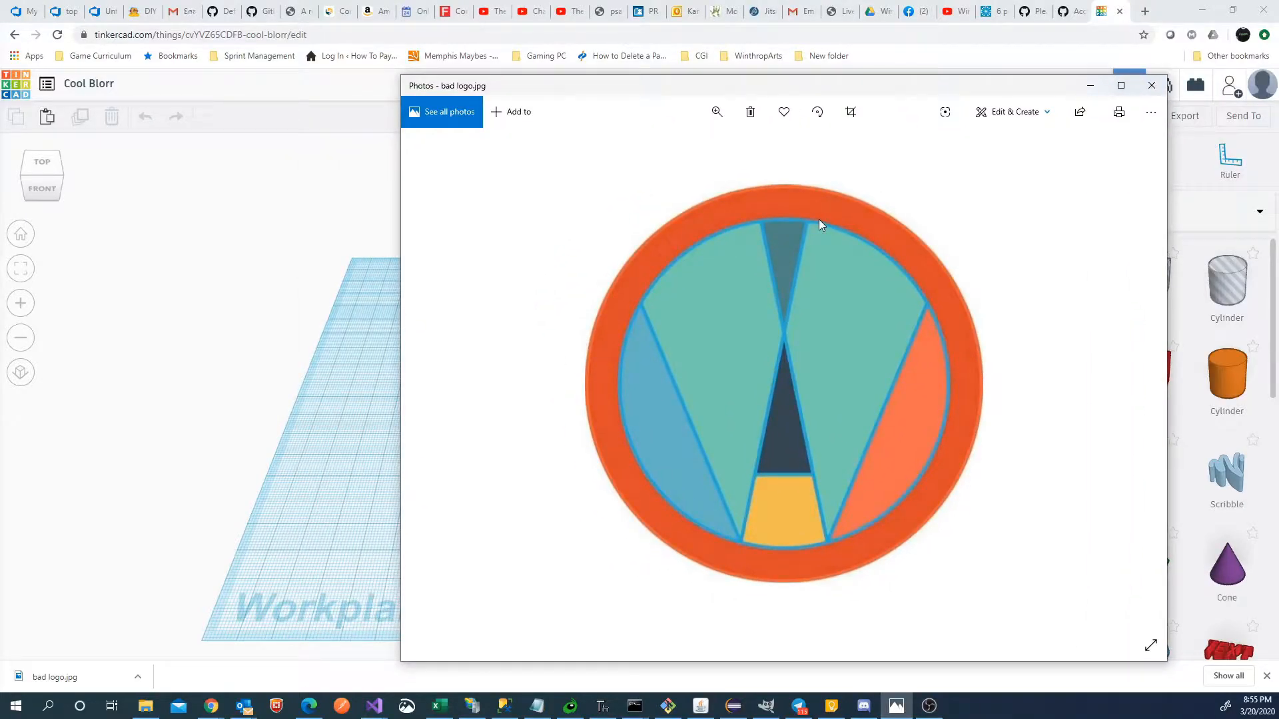
left_click_drag(861, 89, 0, 104)
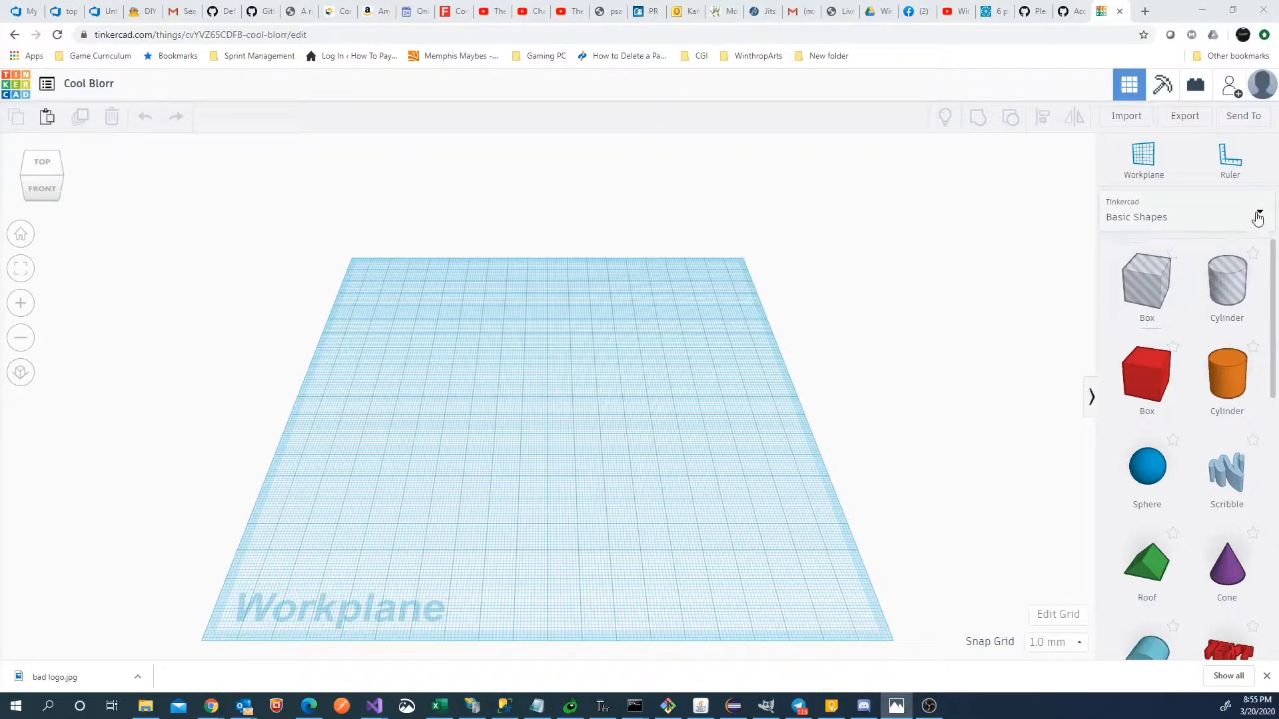
Step: Look through the Text and numbers and Connectors shape collections, and return to Basic Shapes
scroll(1201, 335, "down", 2)
scroll(1202, 334, "up", 2)
left_click(1218, 215)
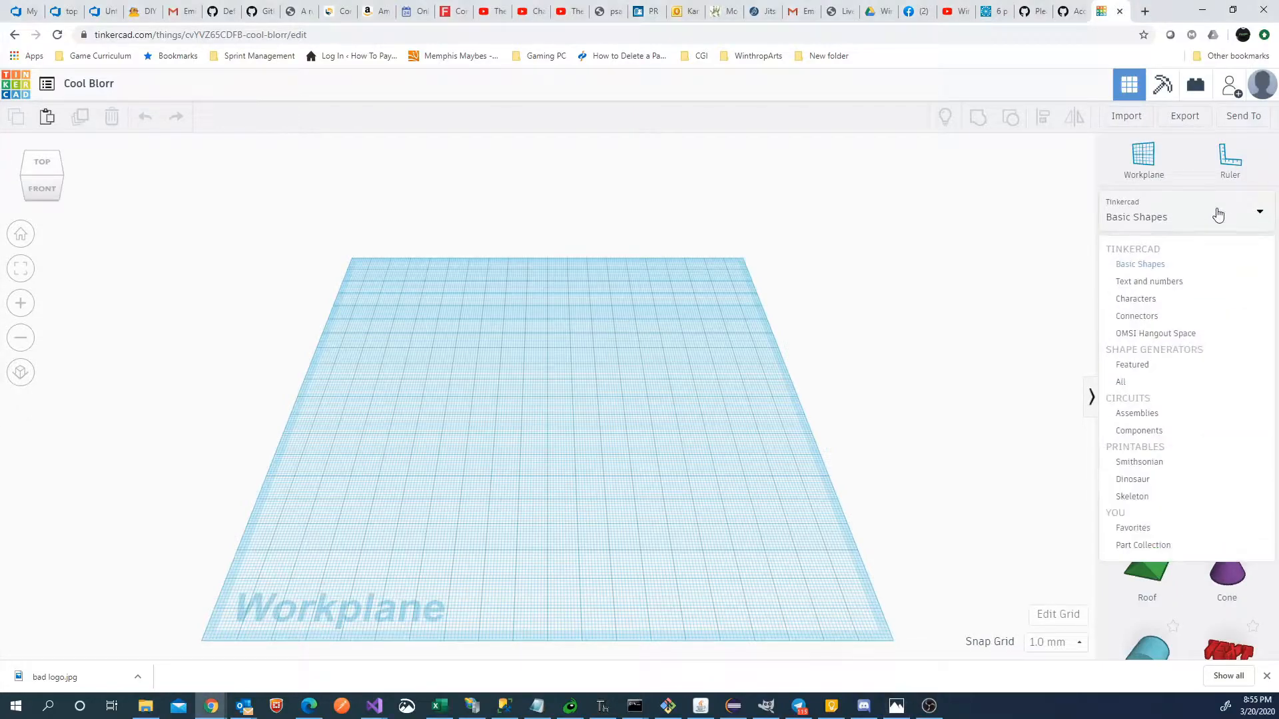
left_click(1165, 283)
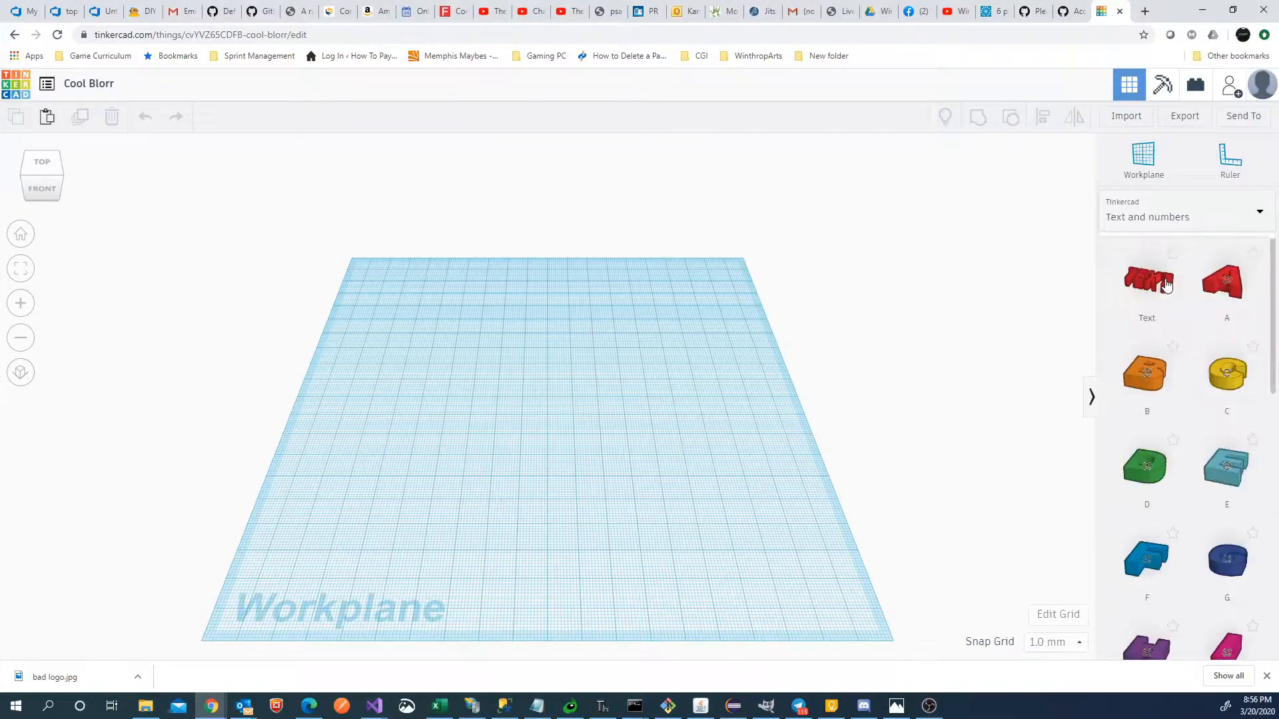
left_click(1175, 225)
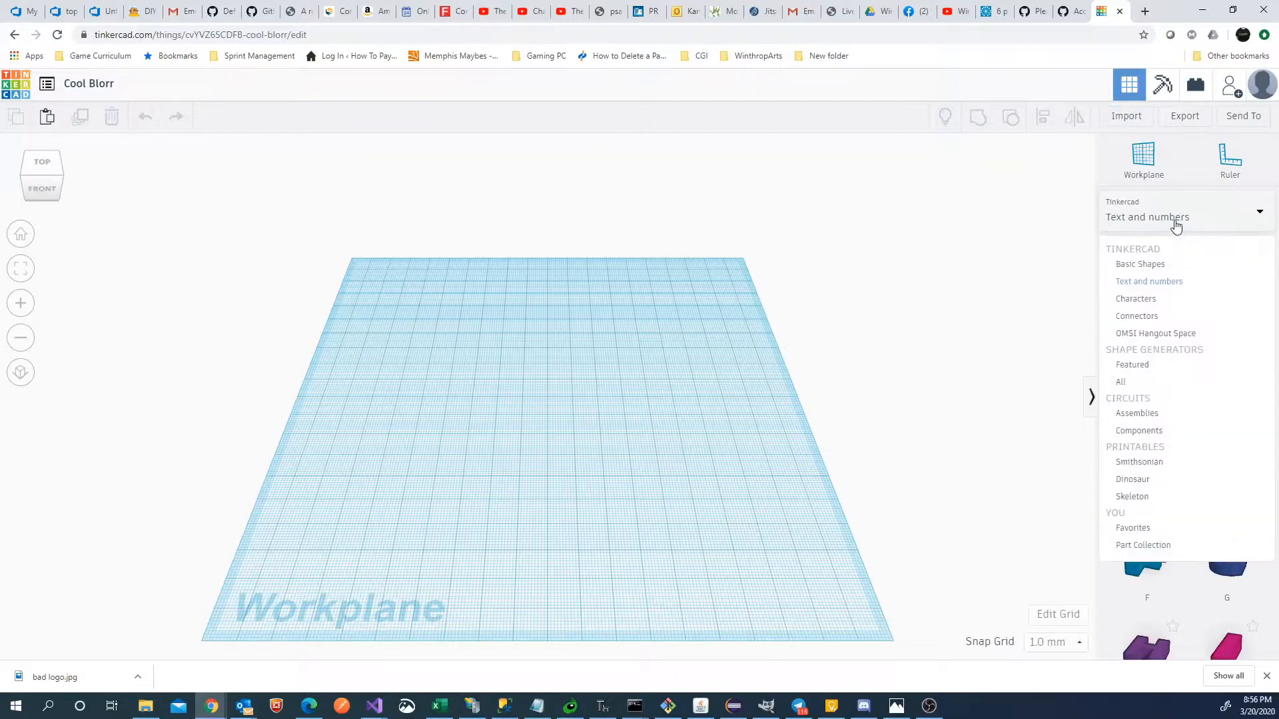
left_click(1137, 315)
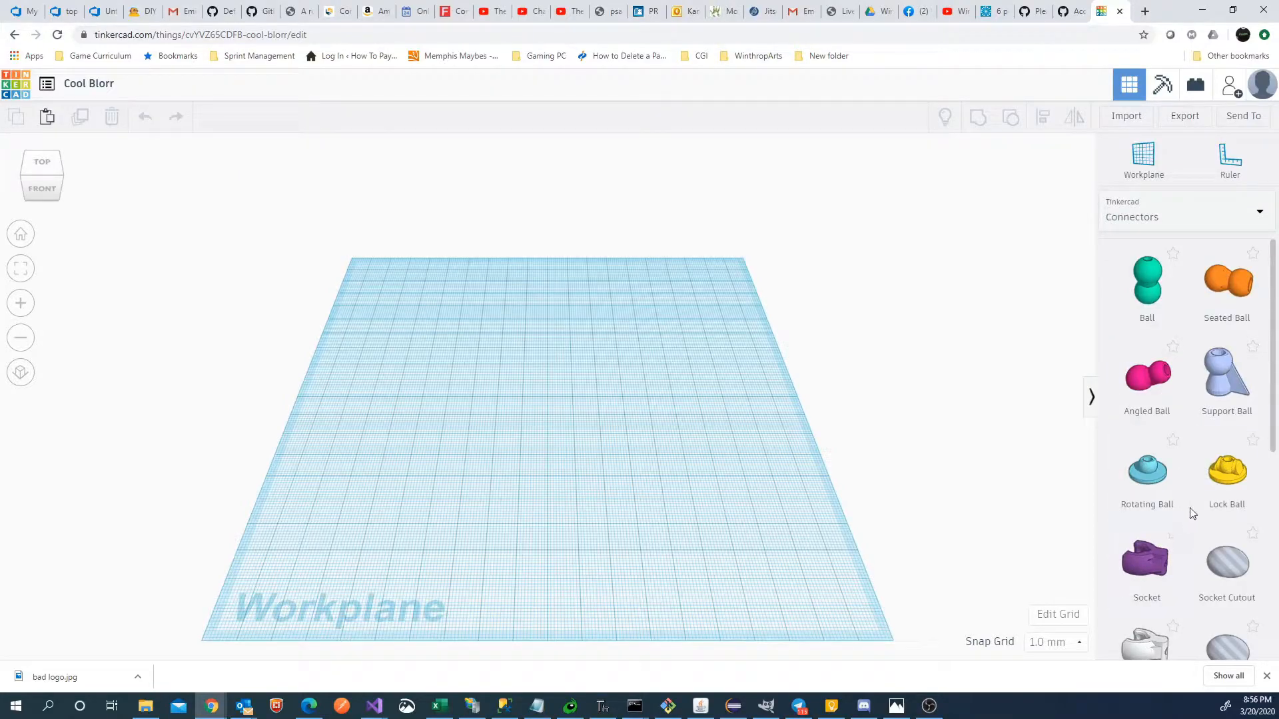
scroll(1191, 513, "down", 4)
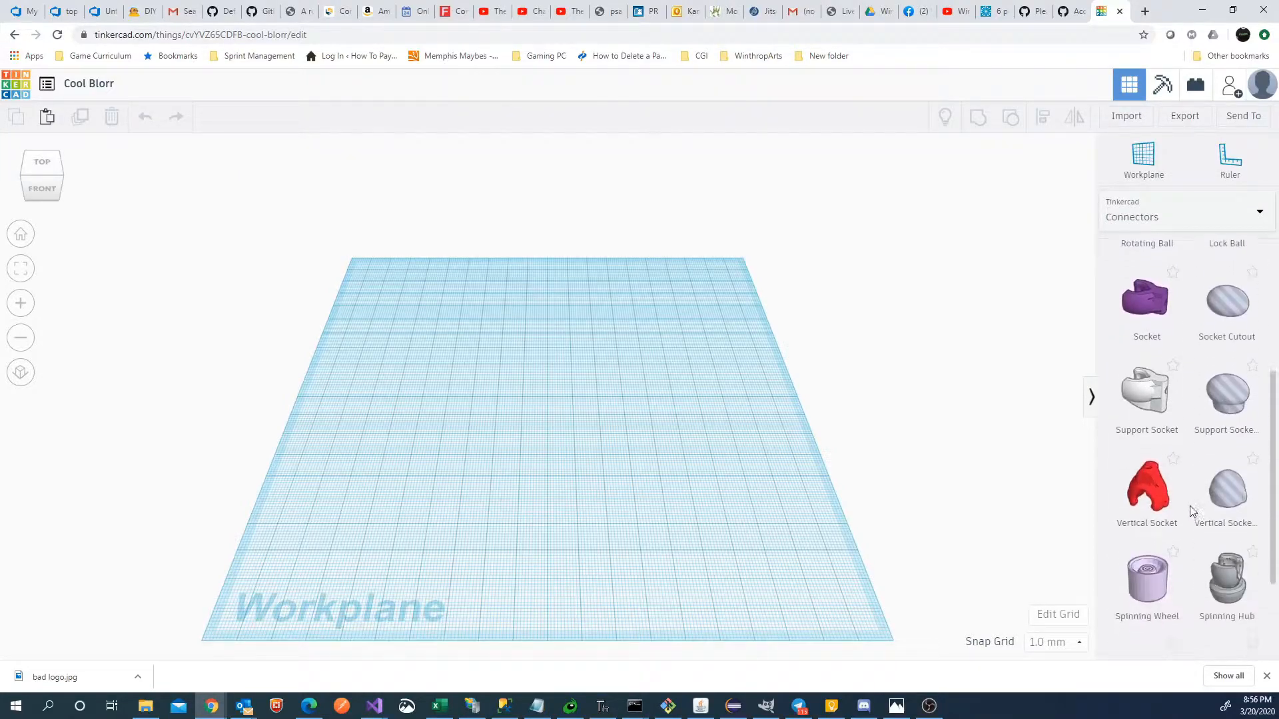
scroll(1191, 512, "down", 3)
scroll(1191, 513, "up", 4)
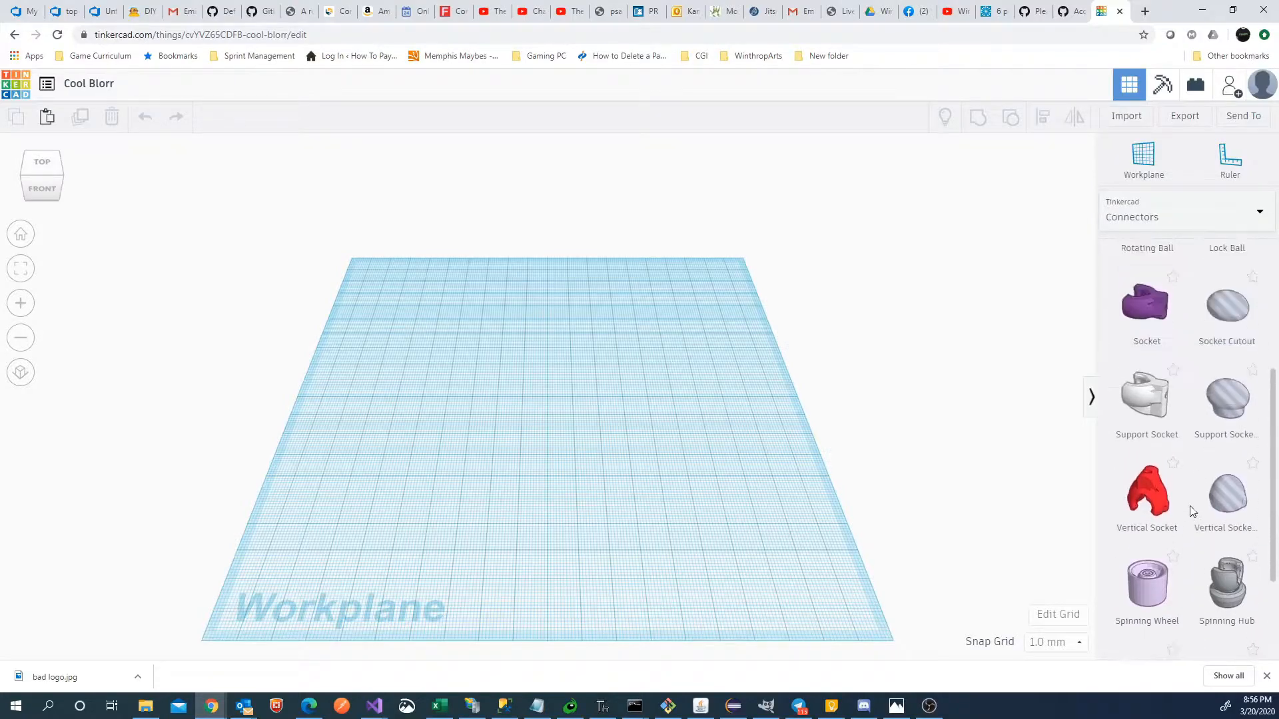
left_click(1192, 227)
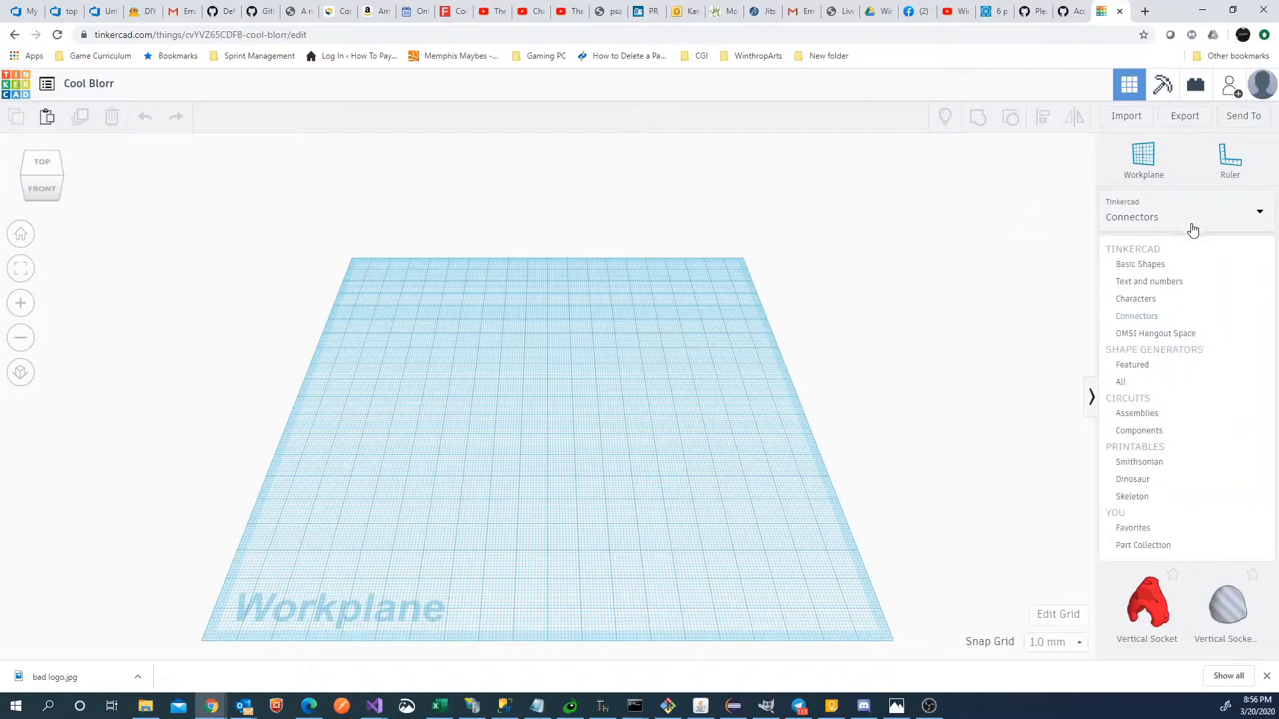
left_click(1140, 265)
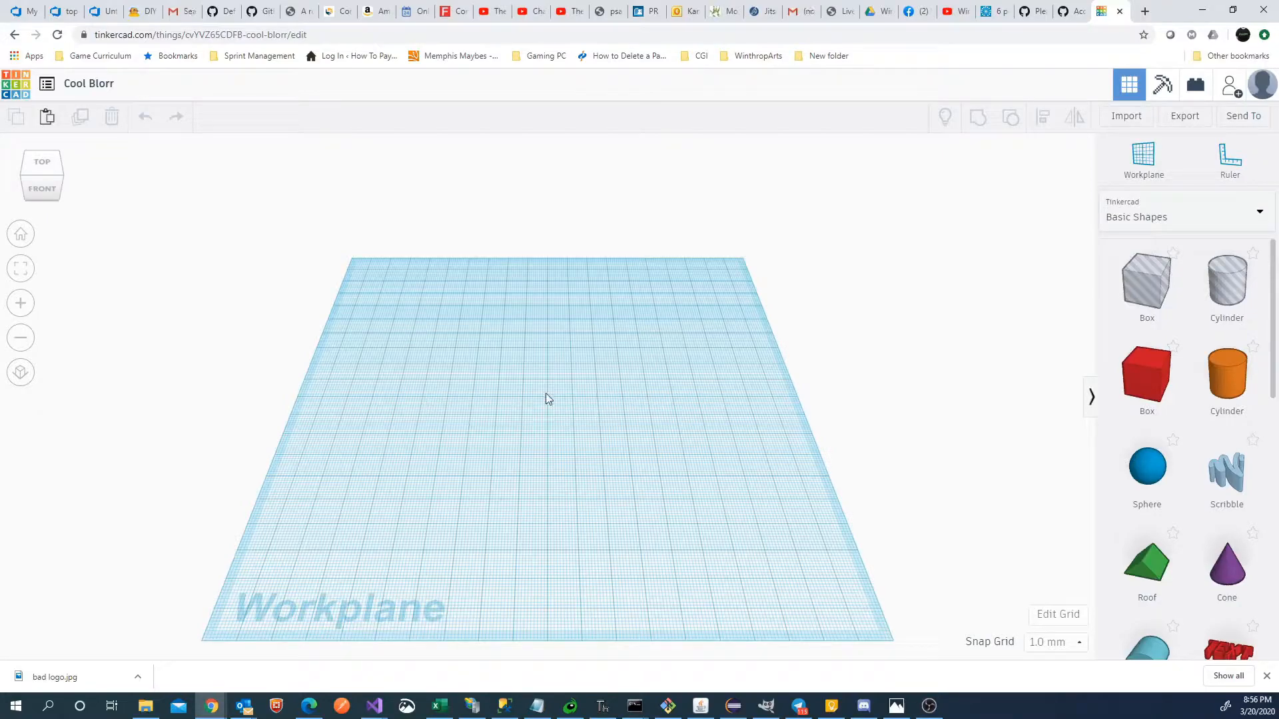
Step: Inspect the empty workplane by zooming in and out and orbiting from a low side angle to a near-top view
scroll(545, 398, "down", 3)
scroll(545, 398, "up", 5)
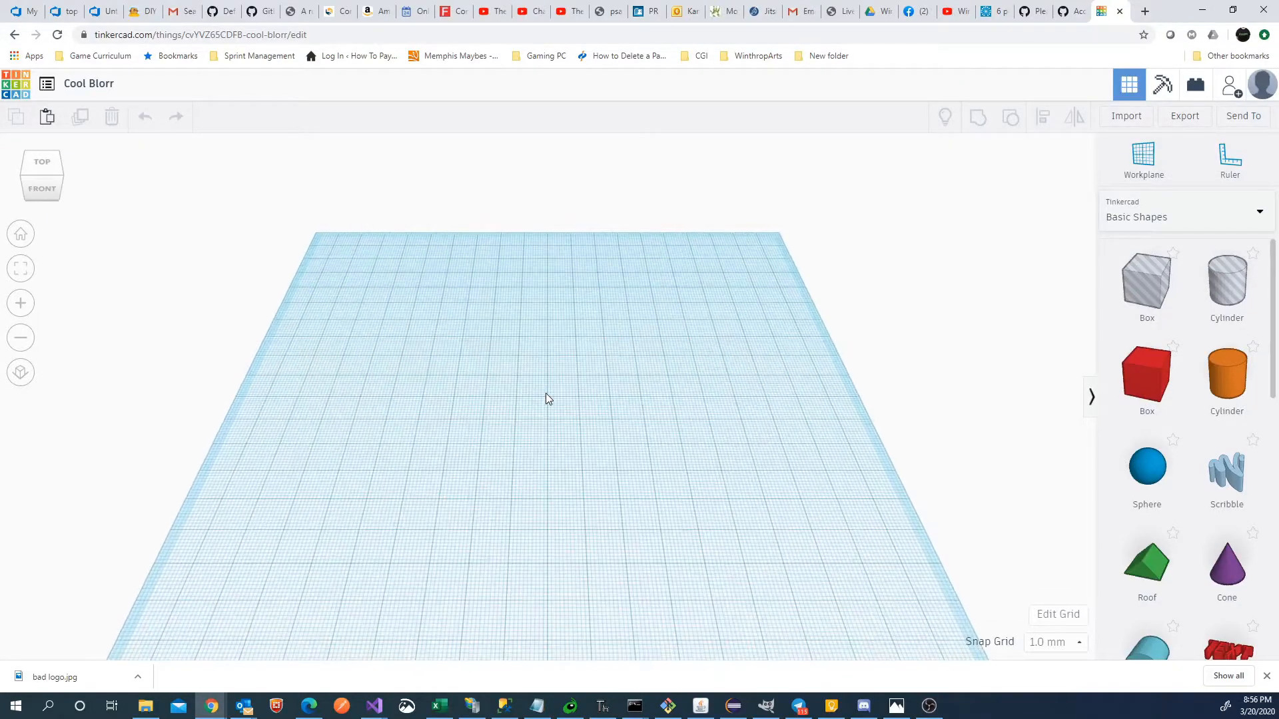
scroll(546, 392, "down", 4)
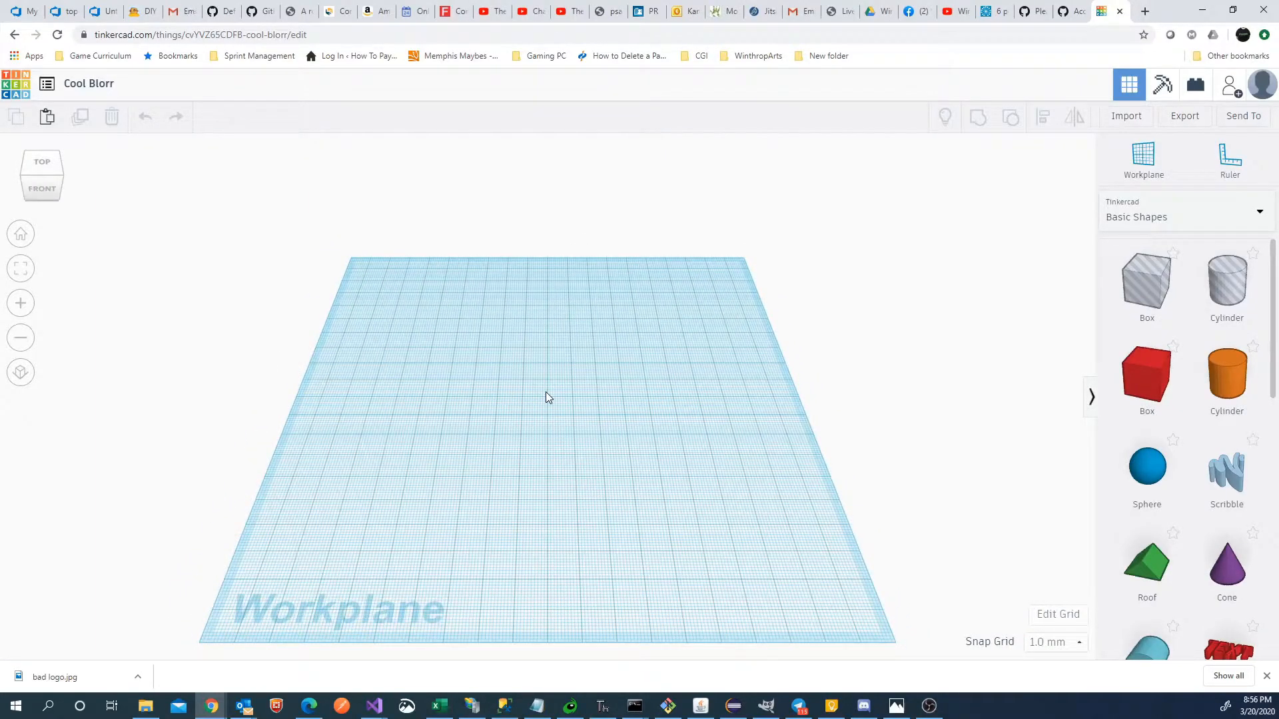
scroll(546, 392, "up", 5)
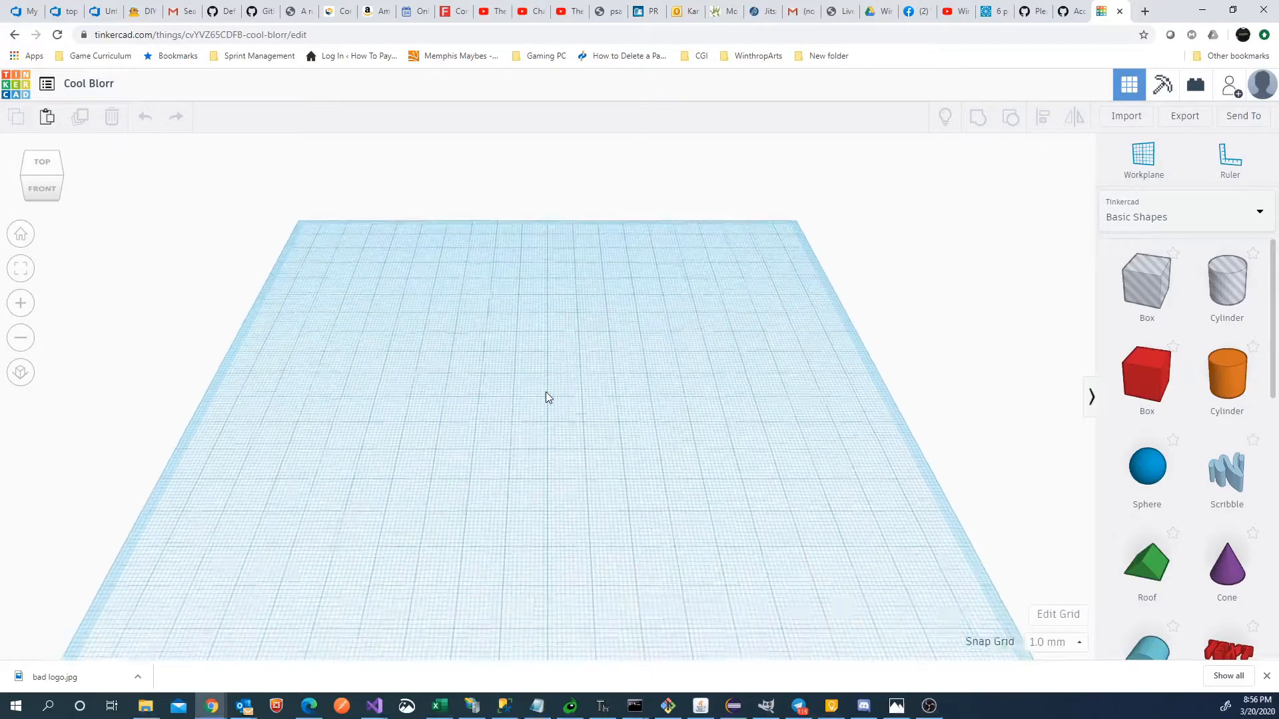
scroll(546, 392, "down", 4)
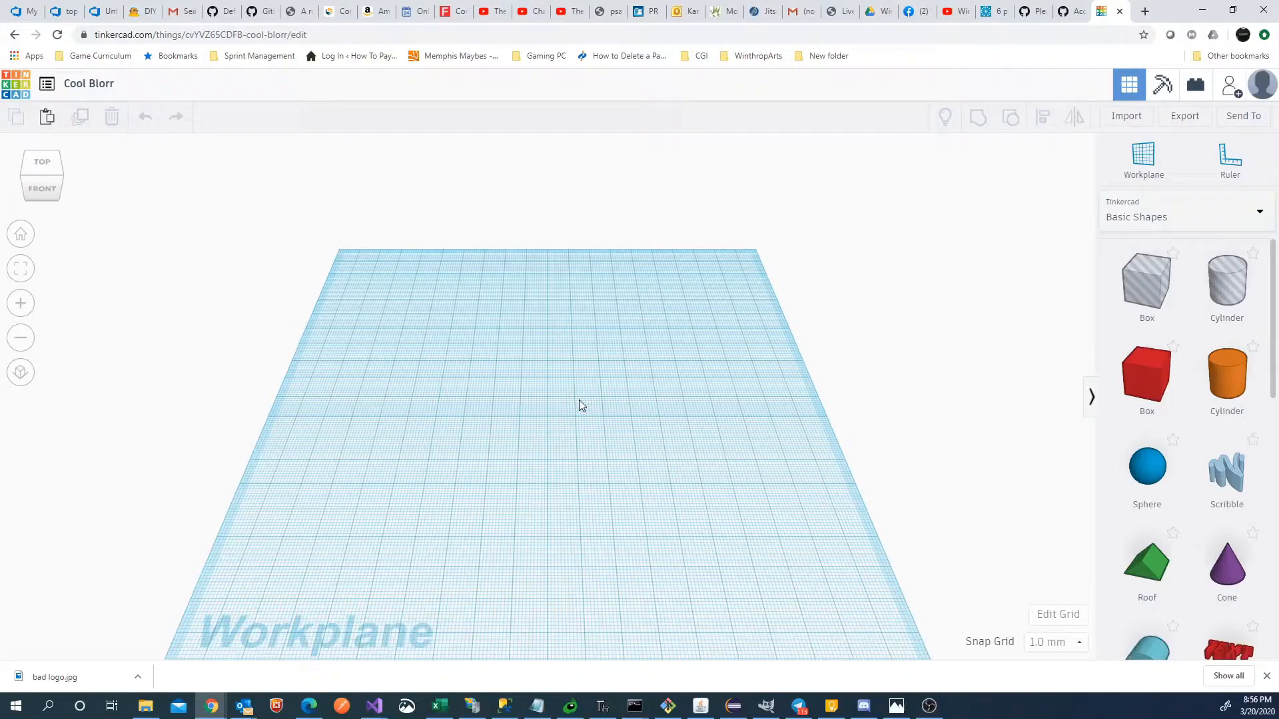
right_click_drag(579, 402, 489, 339)
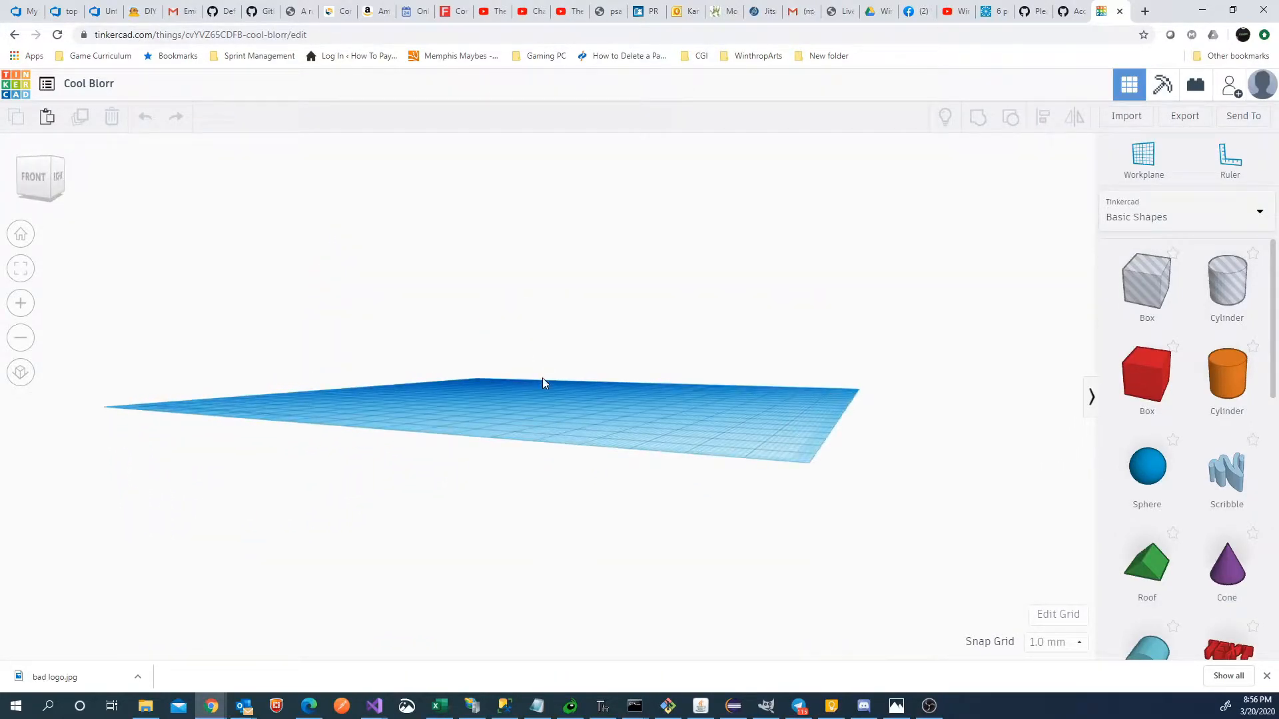
right_click_drag(542, 399, 649, 506)
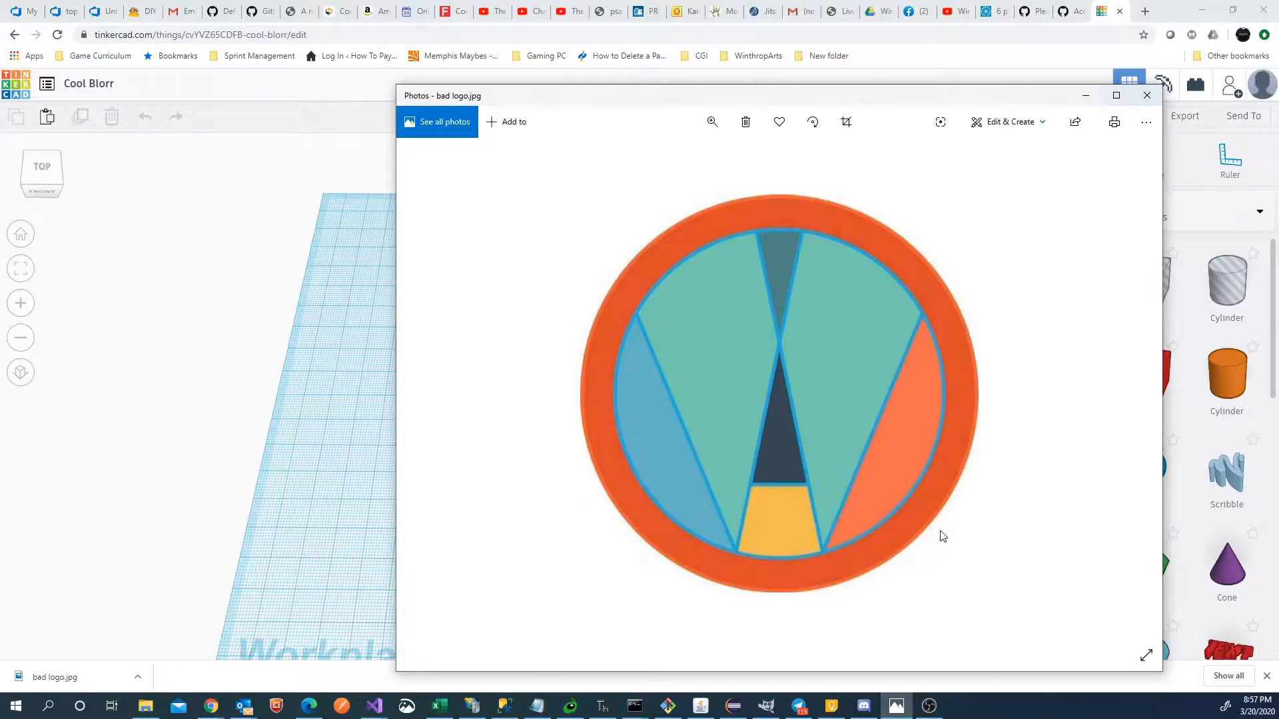
Step: Move the logo picture off the workspace and place a solid cylinder from Basic Shapes near the middle of the workplane
left_click_drag(938, 99, 0, 160)
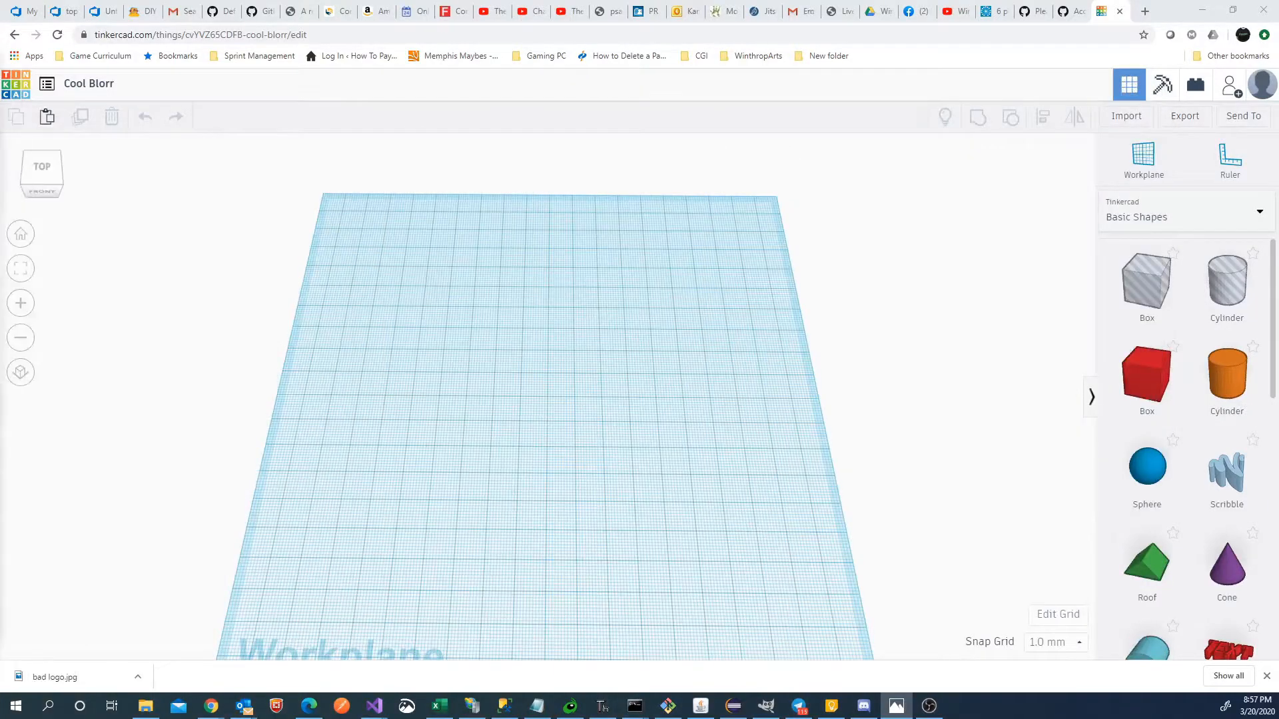
scroll(1197, 439, "down", 8)
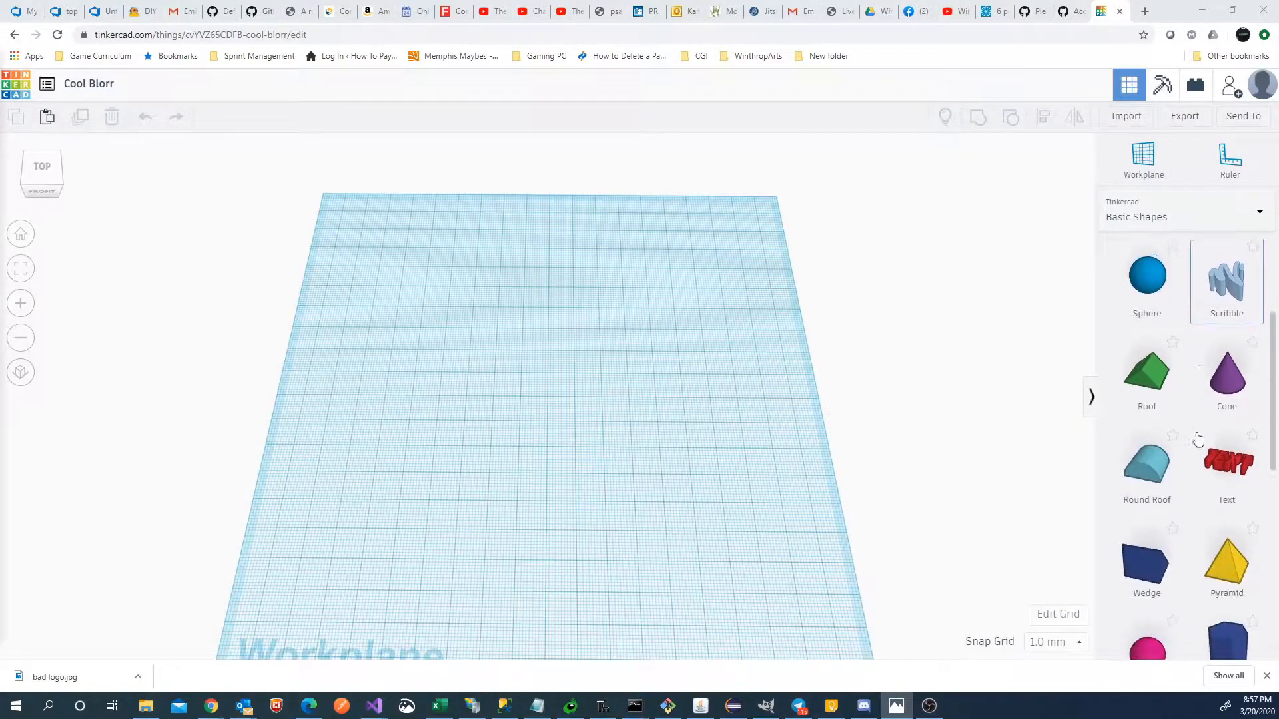
scroll(1197, 438, "down", 3)
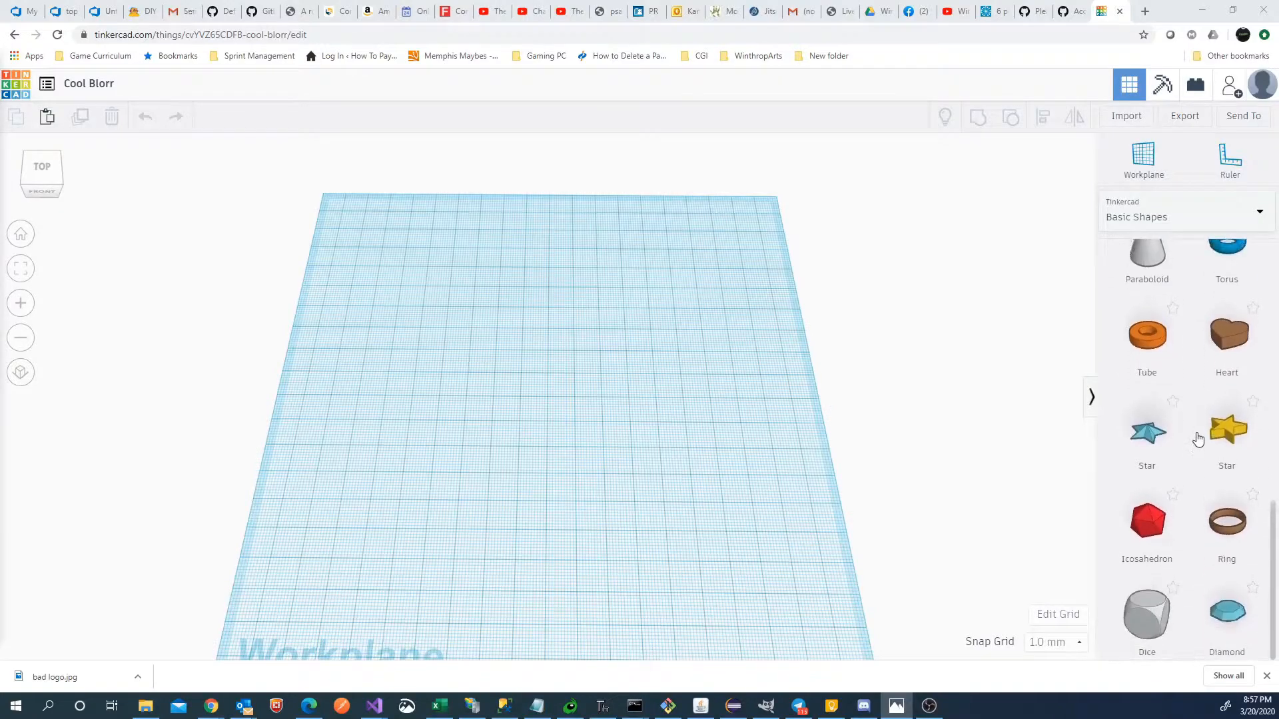
scroll(1197, 439, "up", 10)
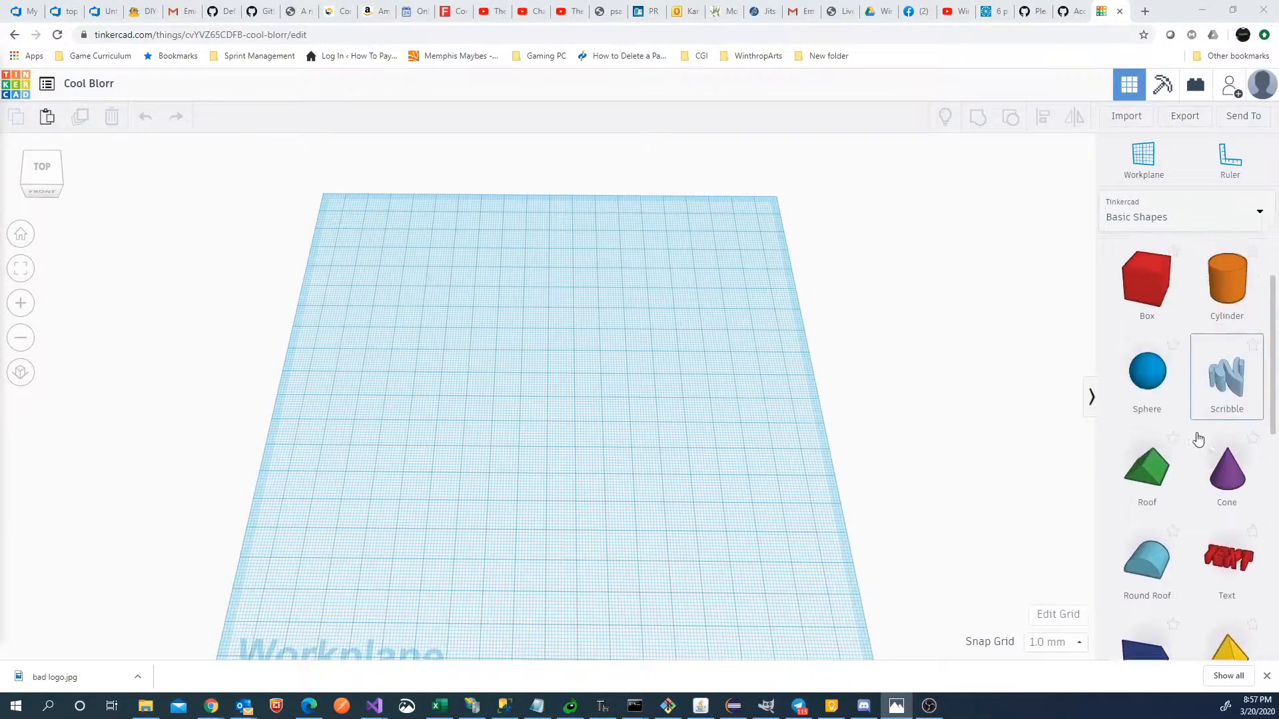
left_click_drag(1224, 392, 523, 396)
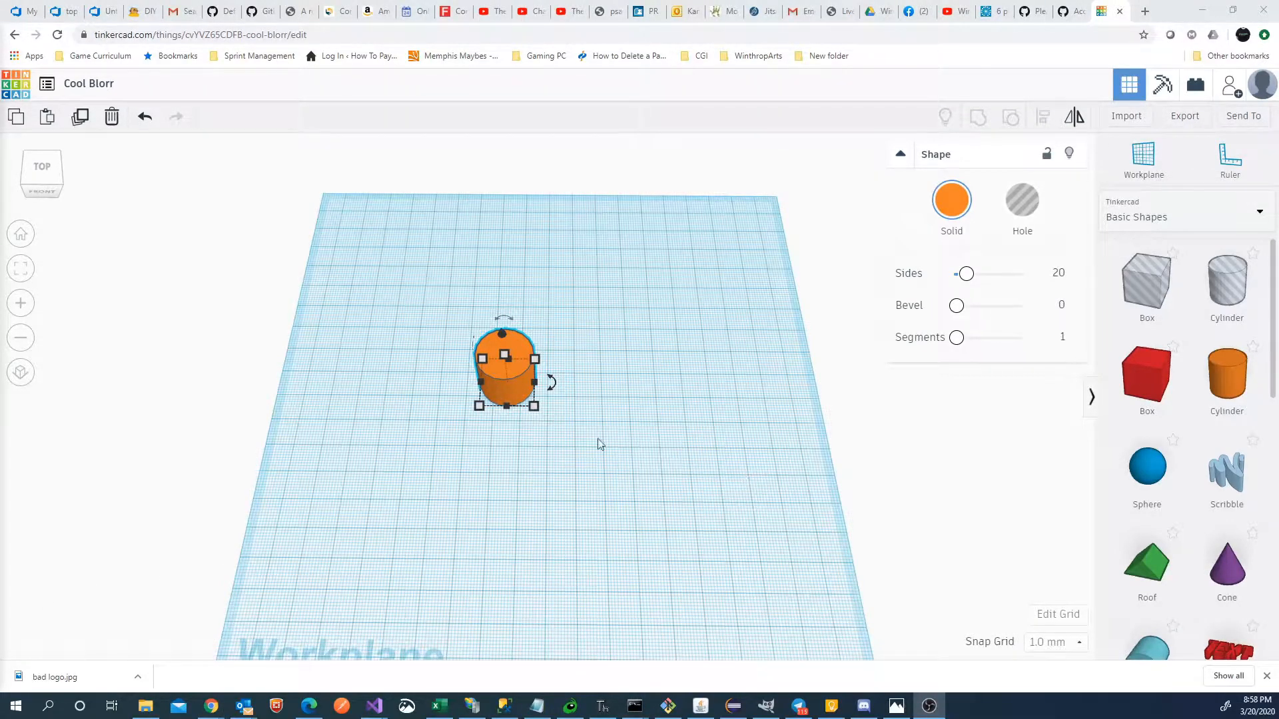
left_click(733, 353)
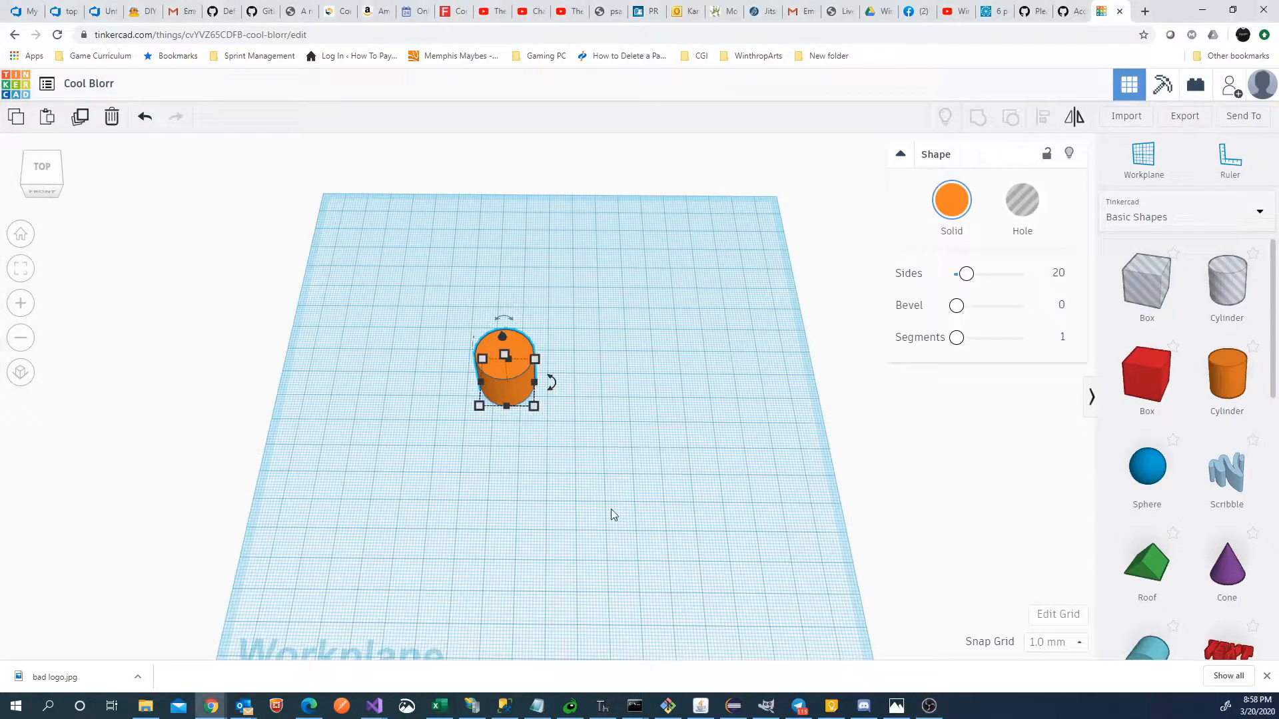
left_click(571, 485)
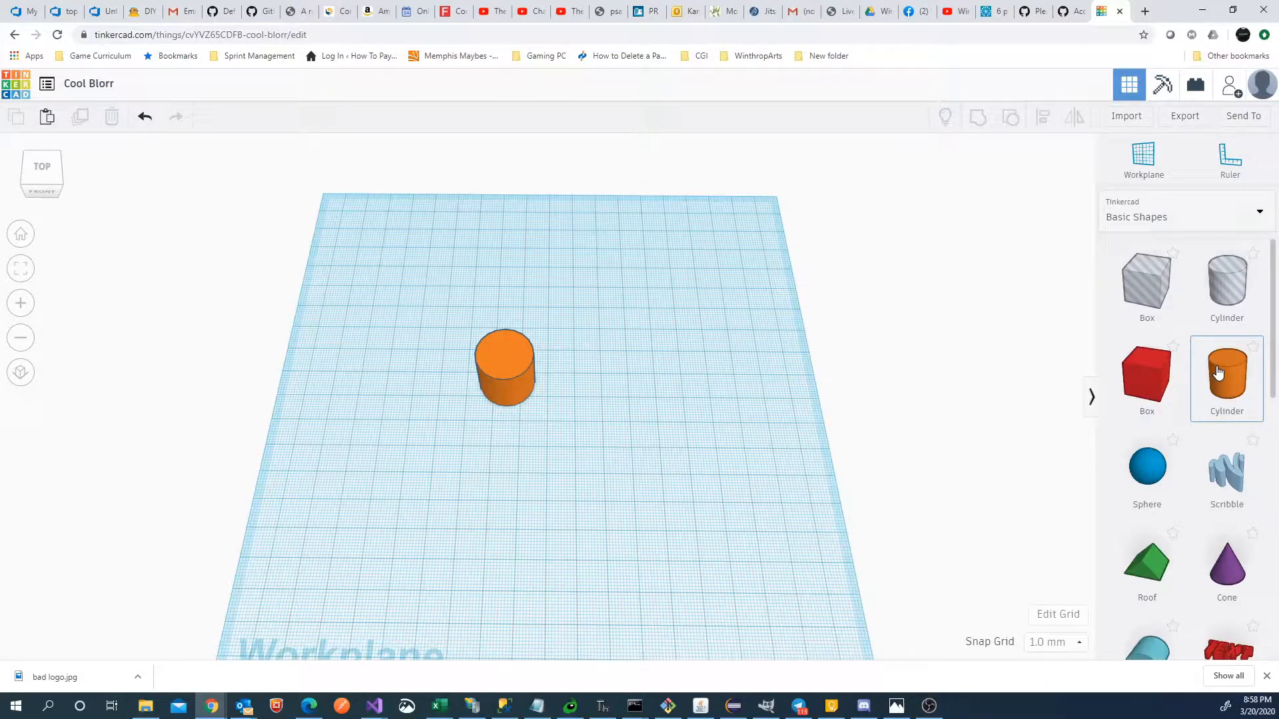
Step: Place a second solid cylinder beside the first, and try deleting and restoring it
left_click_drag(1217, 373, 619, 400)
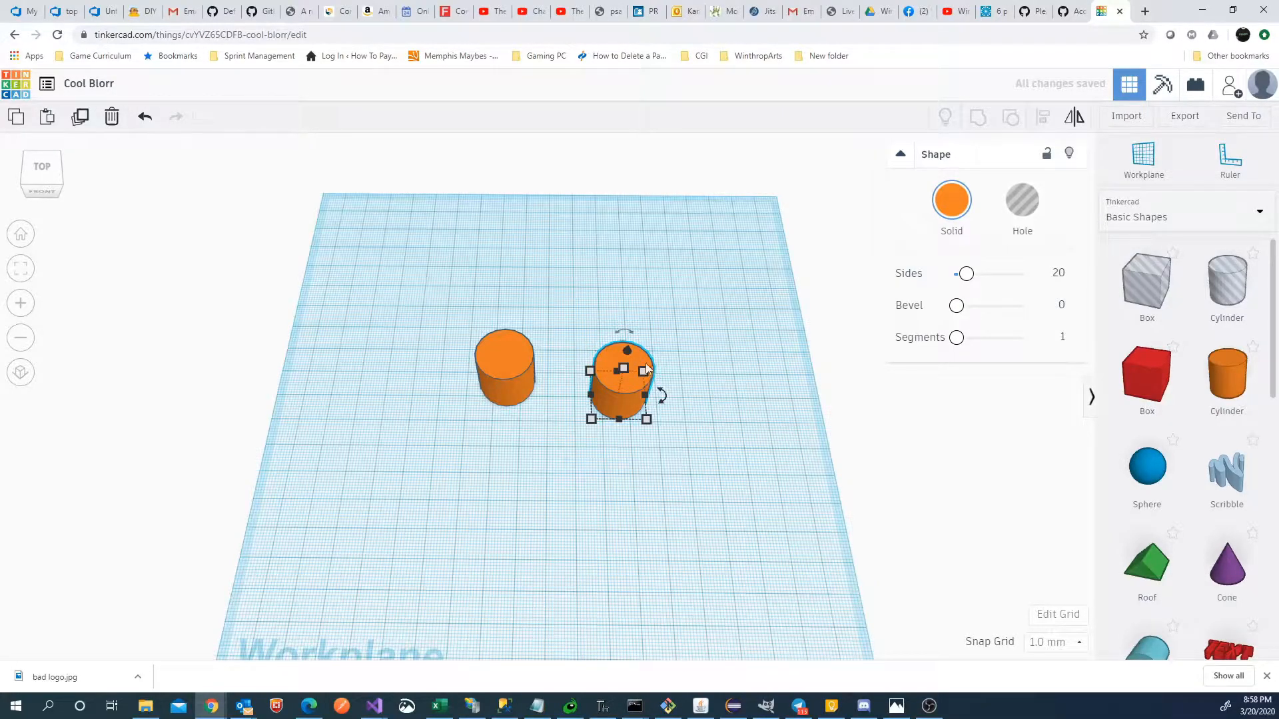
left_click(727, 350)
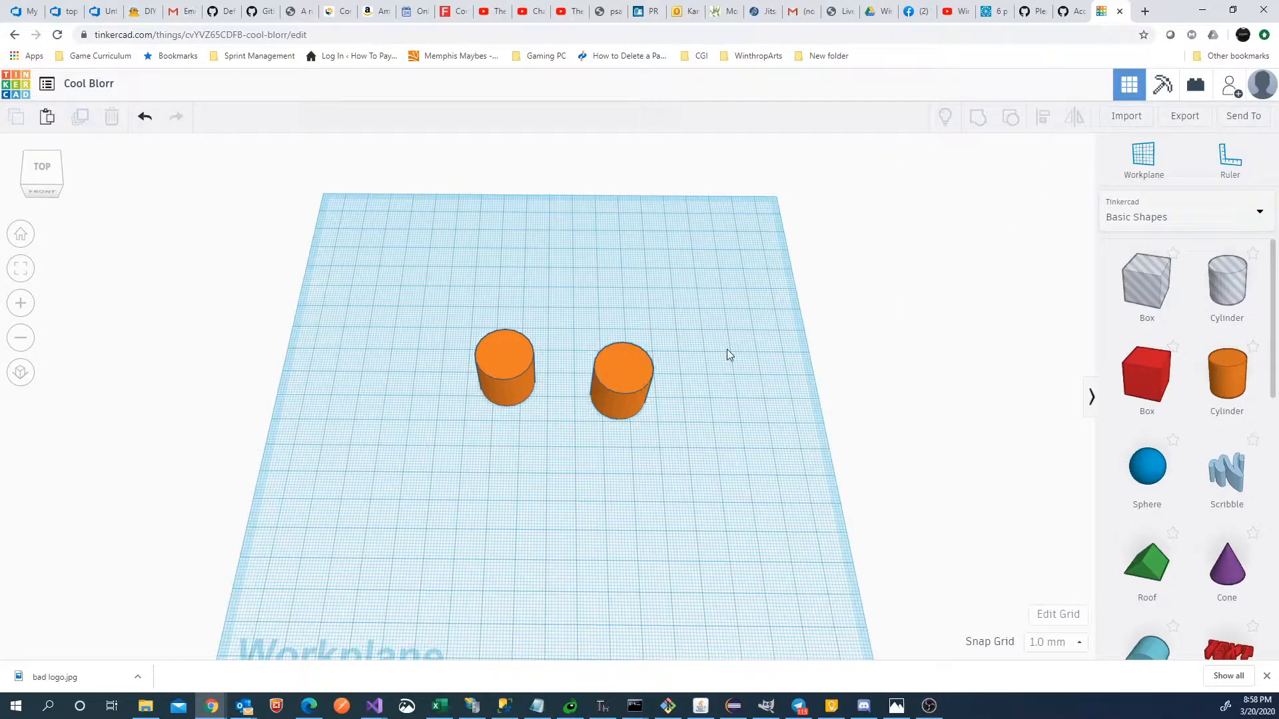
left_click(629, 369)
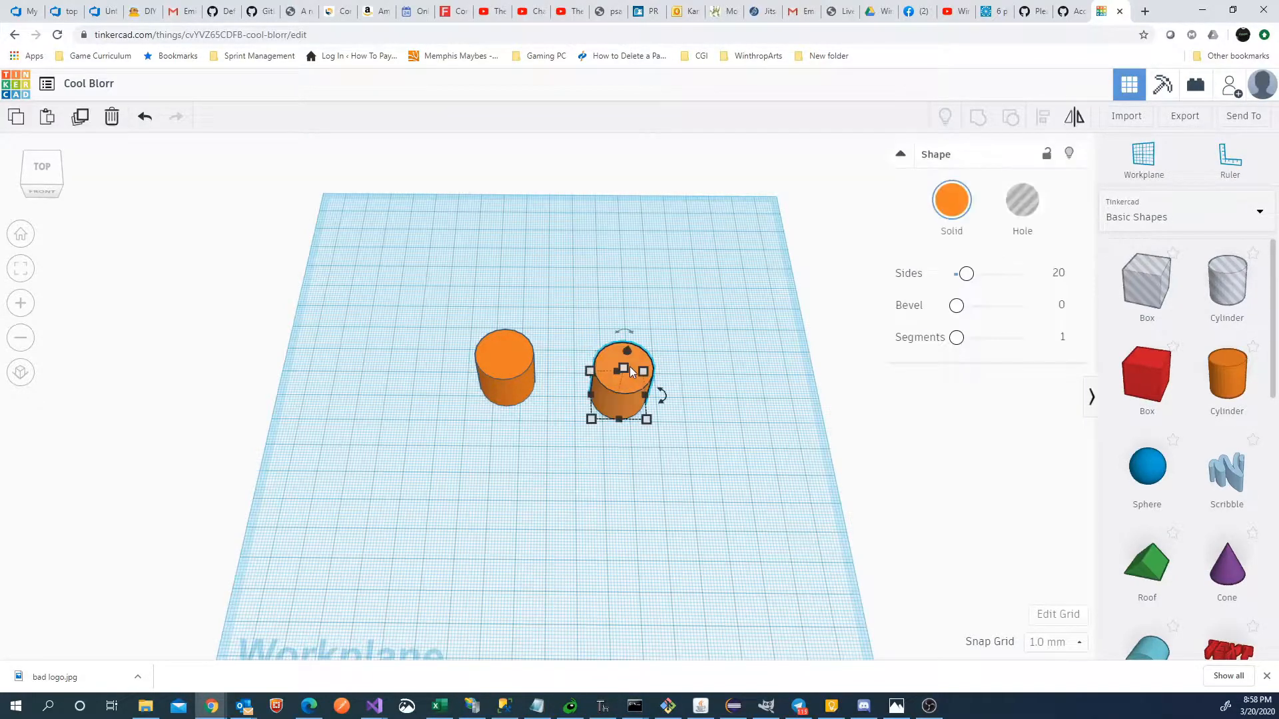
key("Delete")
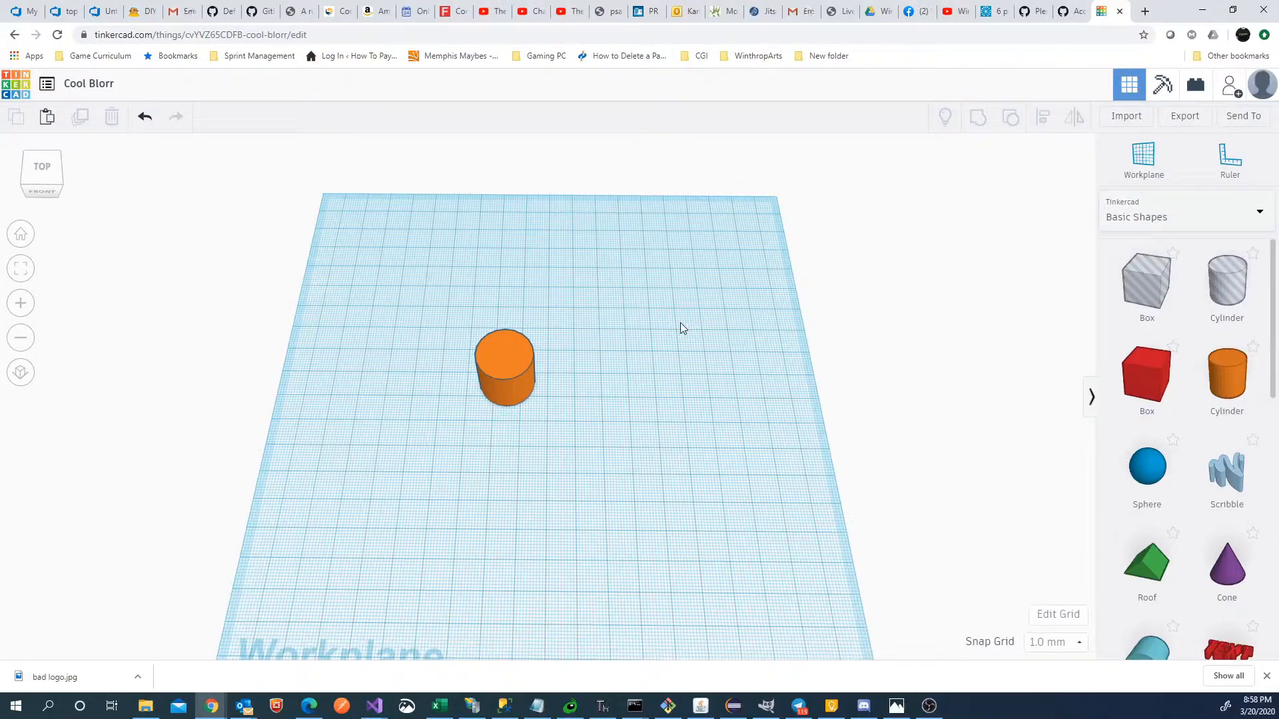
key("ctrl+z")
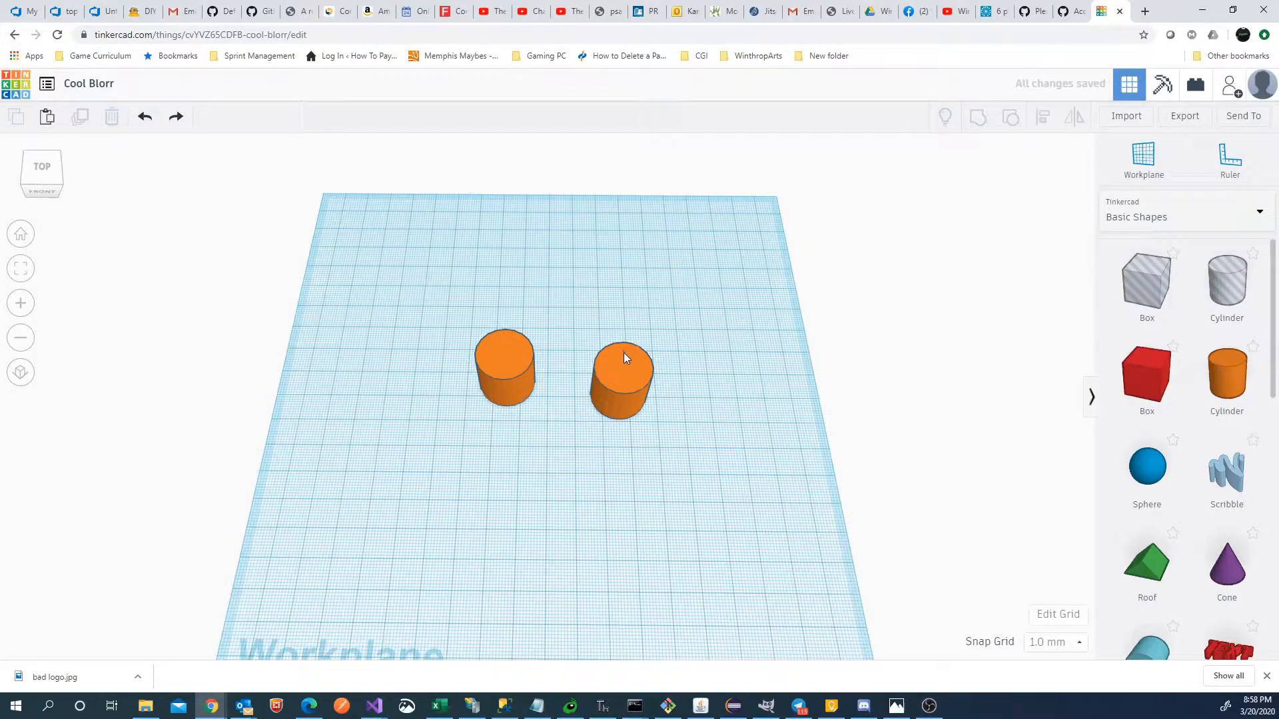
Step: Move the second cylinder around the workplane and stretch it to about 74 by 97 mm and 101 mm tall
left_click_drag(630, 365, 626, 271)
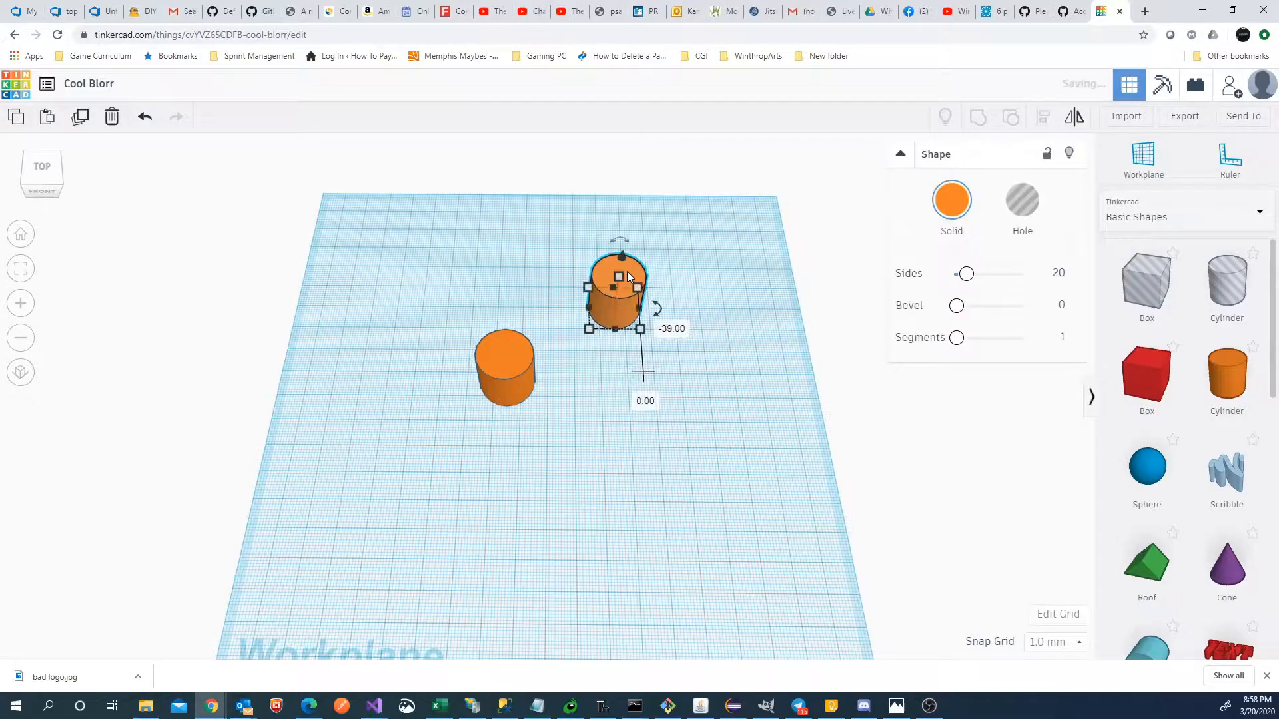
left_click_drag(640, 328, 728, 437)
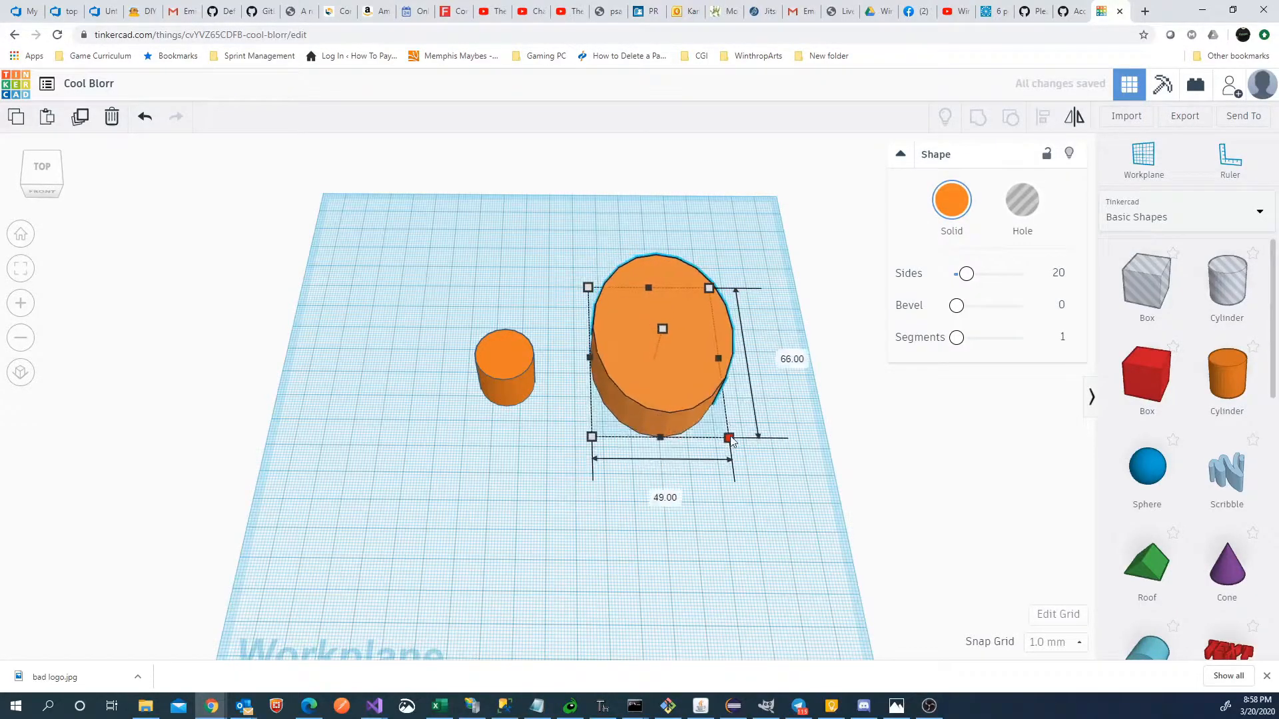
left_click_drag(662, 329, 677, 147)
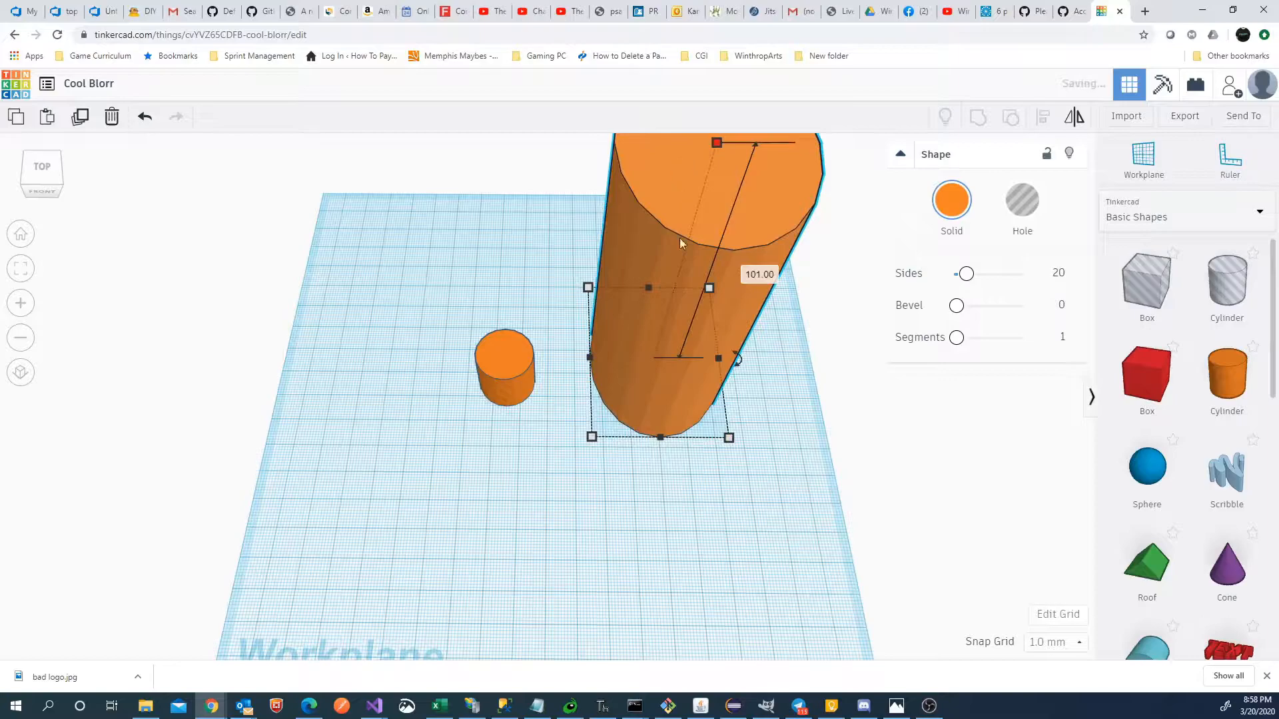
left_click_drag(545, 269, 237, 355)
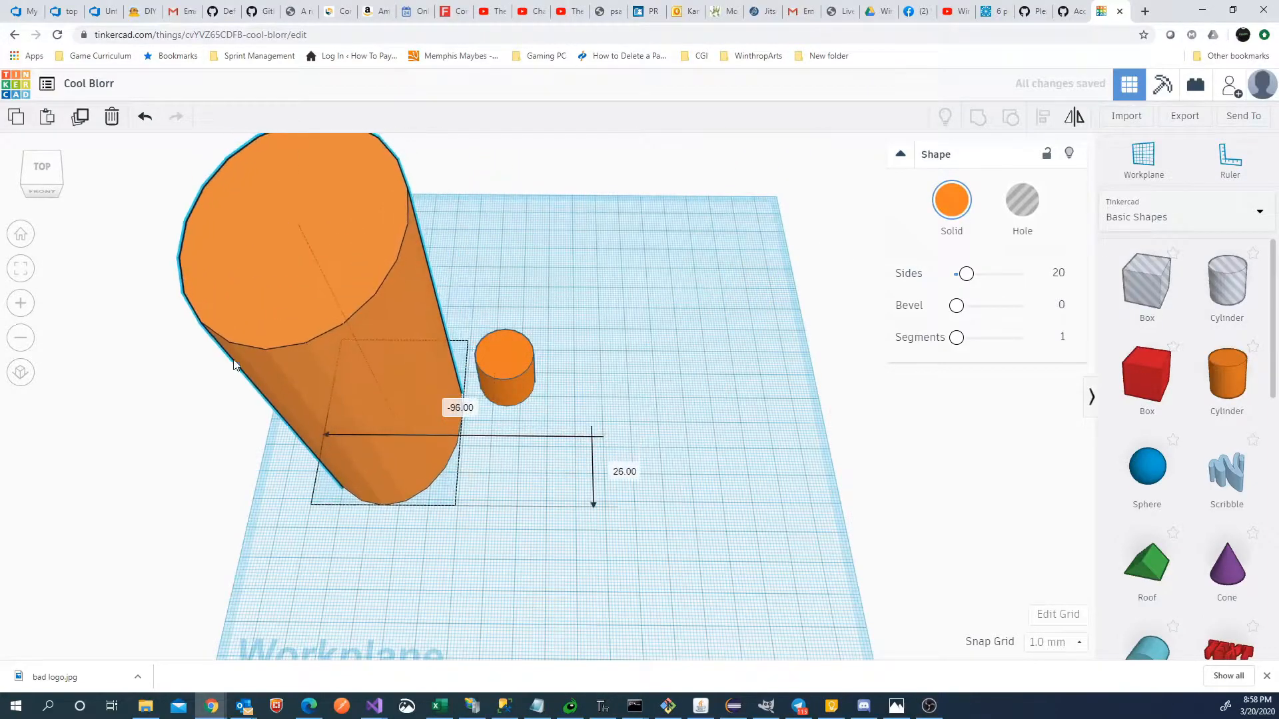
left_click_drag(470, 341, 534, 277)
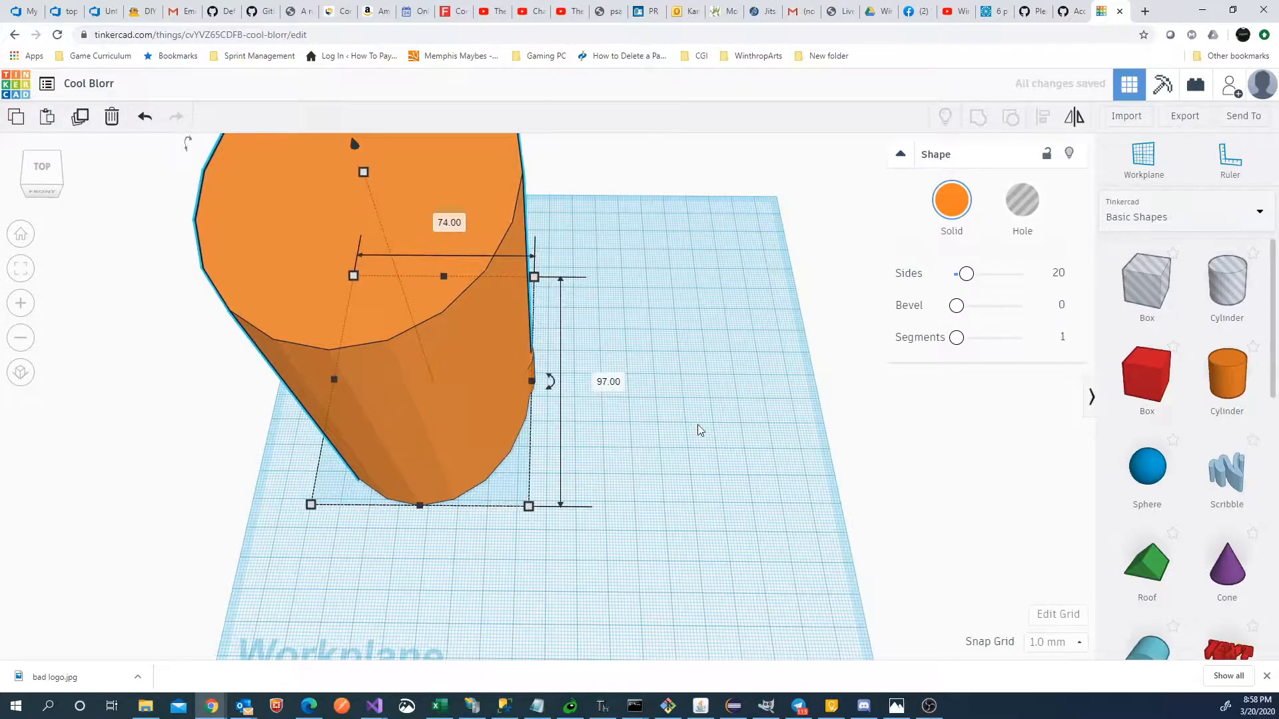
Step: Undo the second cylinder's enlargements, height increase and last move
key("ctrl+z")
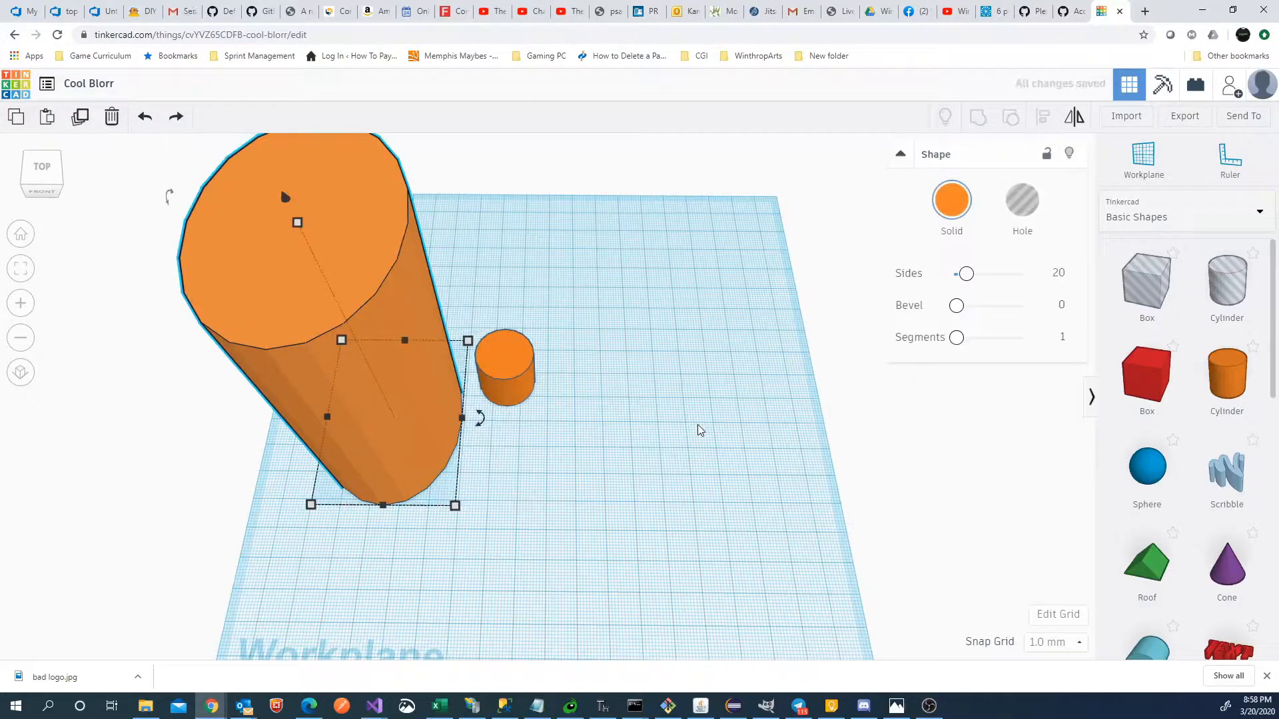
key("ctrl+z")
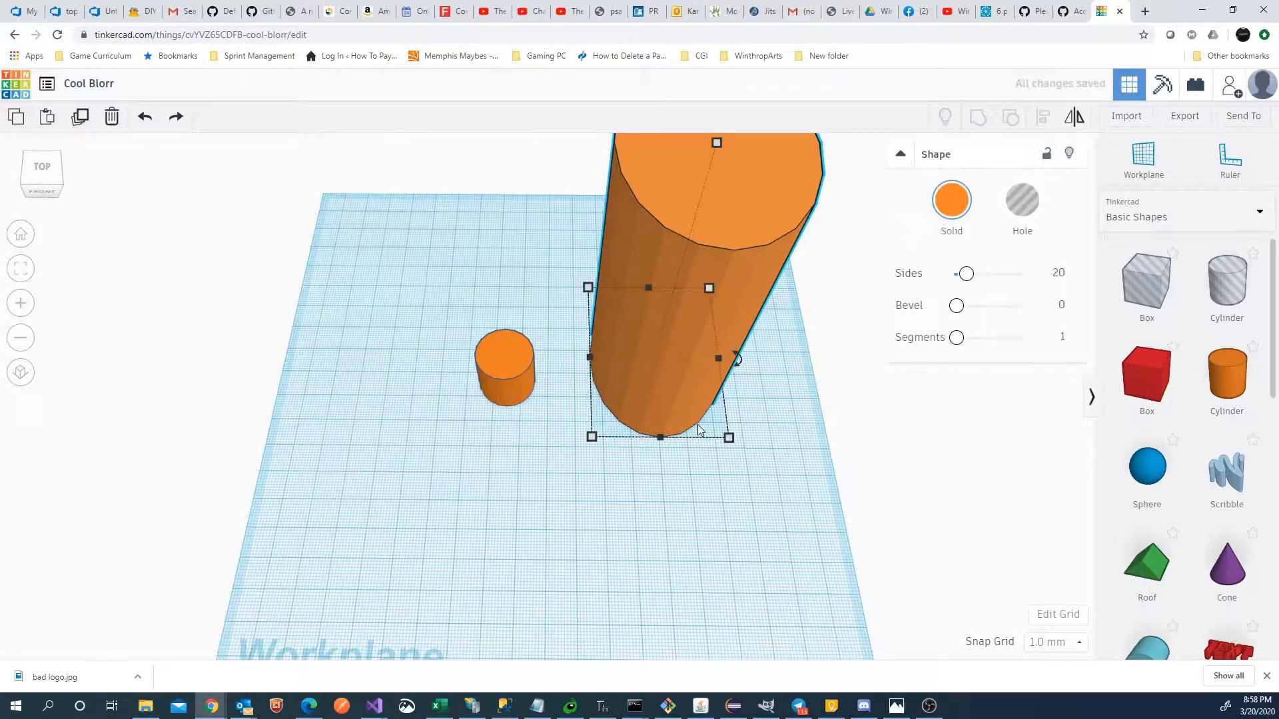
key("ctrl+z")
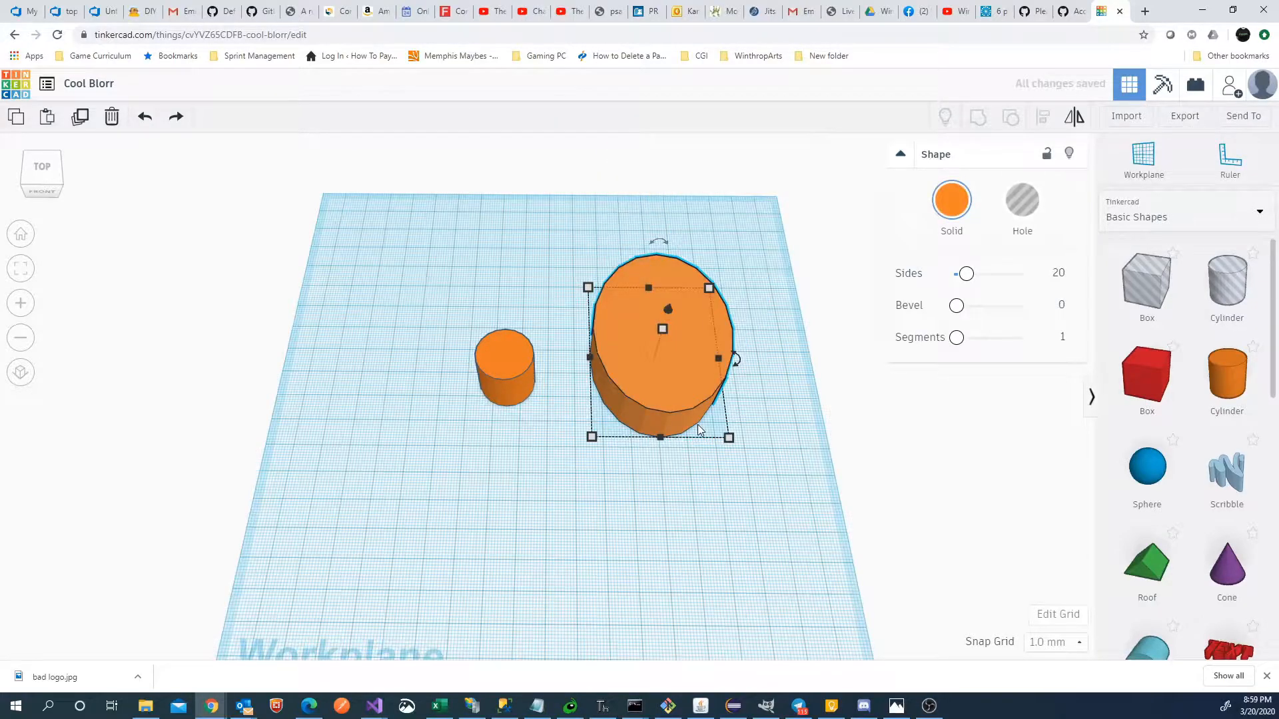
key("ctrl+z")
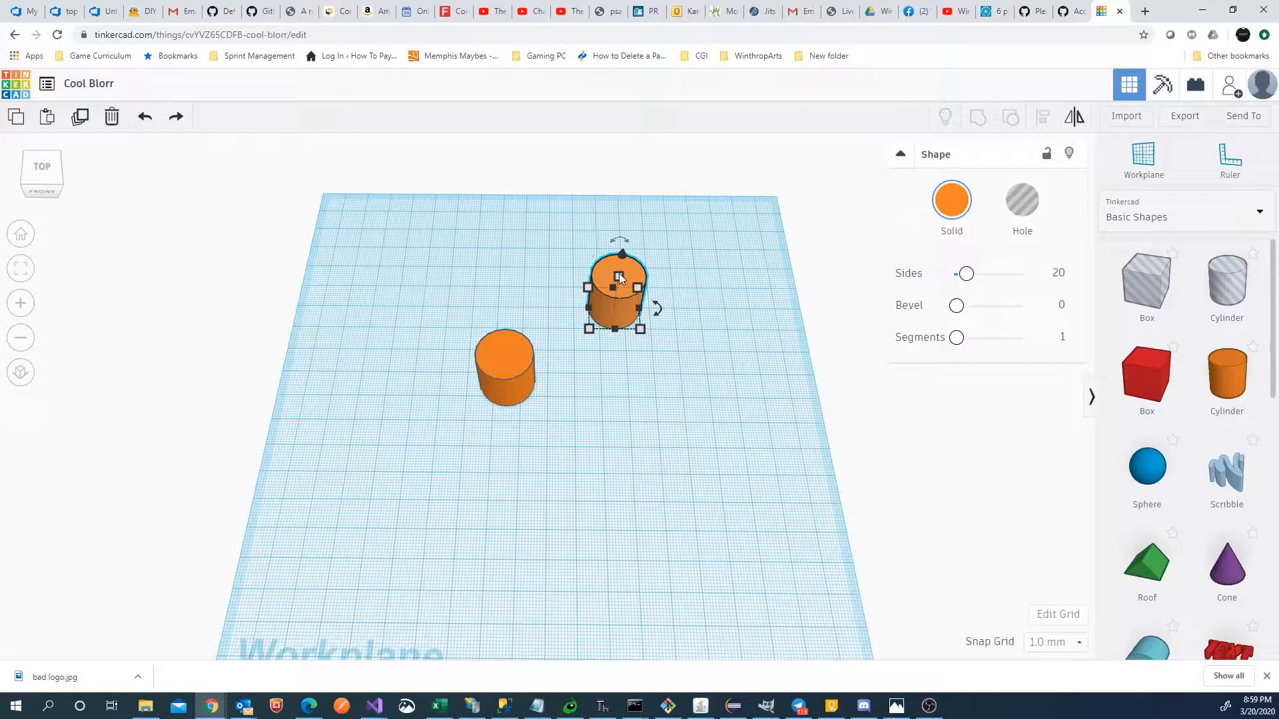
Step: Pull the second cylinder's top down through the workplane to extend it about 20 mm underneath, and delete the cylinder
left_click_drag(619, 278, 485, 334)
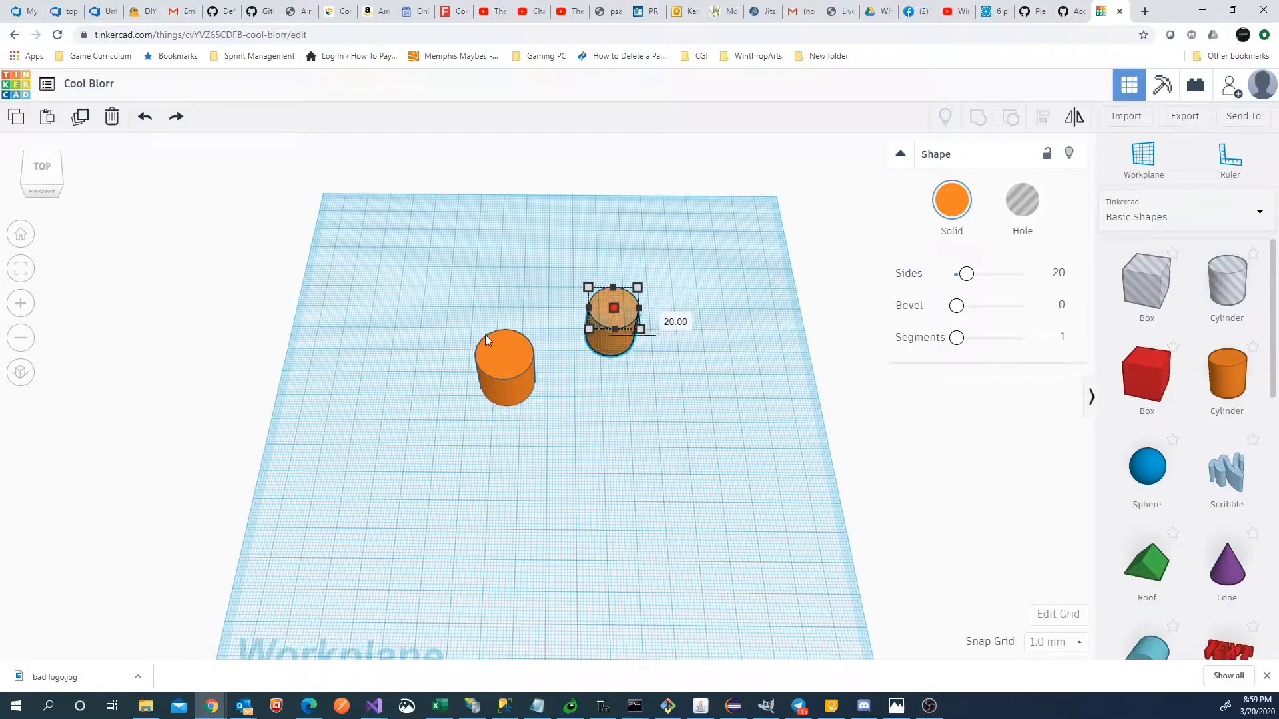
right_click_drag(707, 379, 657, 325)
left_click(647, 461)
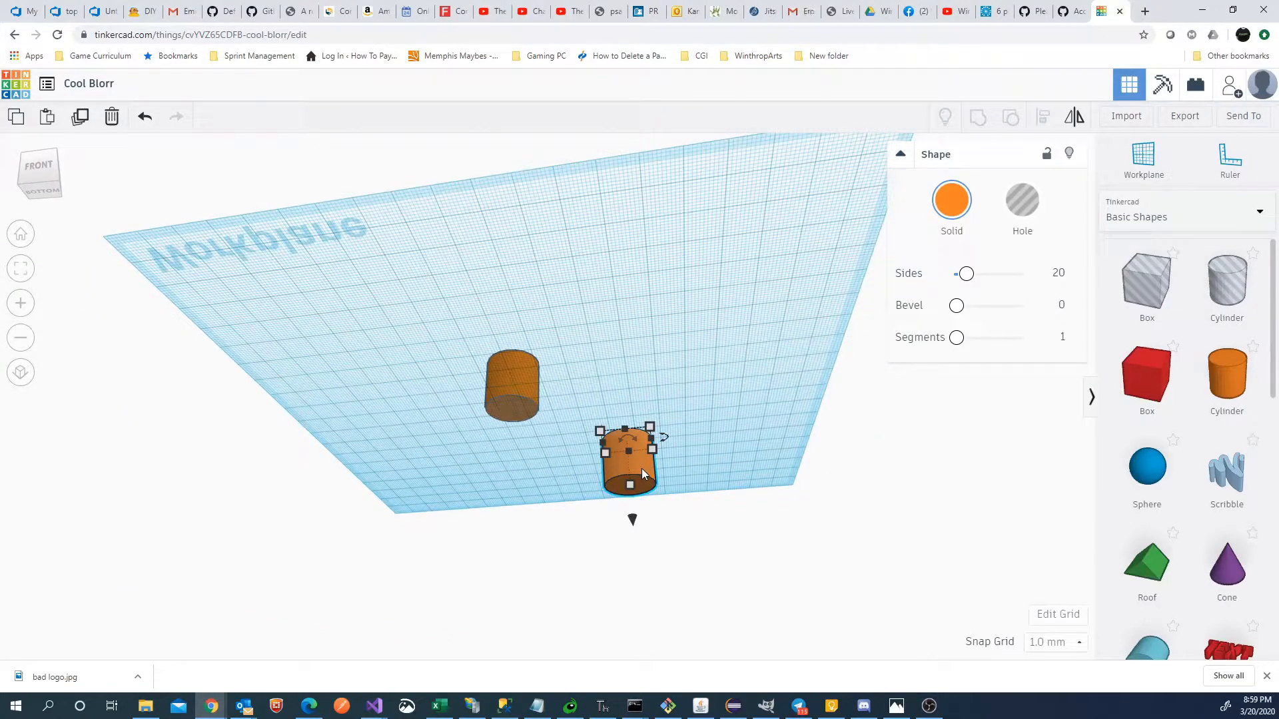
key("Delete")
Step: Inspect the remaining cylinder from several sides, close up and from a distance, and return to a front view from above
right_click_drag(643, 446, 556, 466)
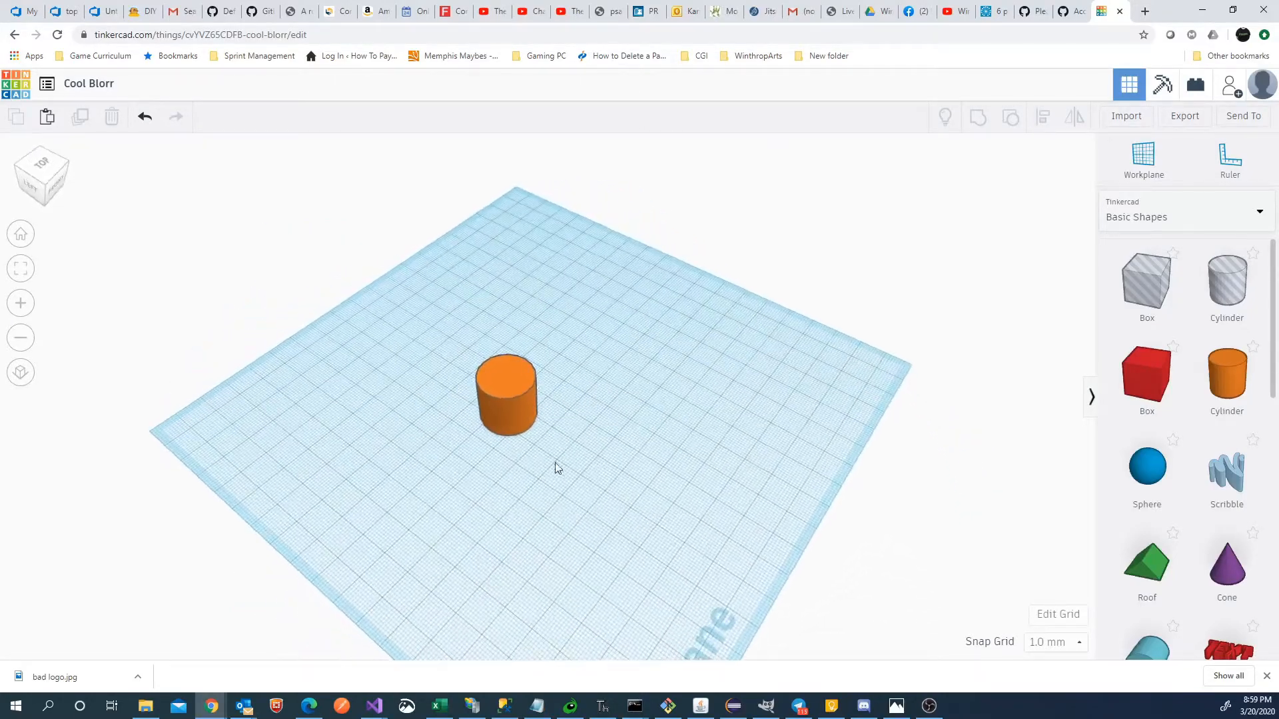
scroll(513, 452, "up", 3)
scroll(513, 452, "up", 8)
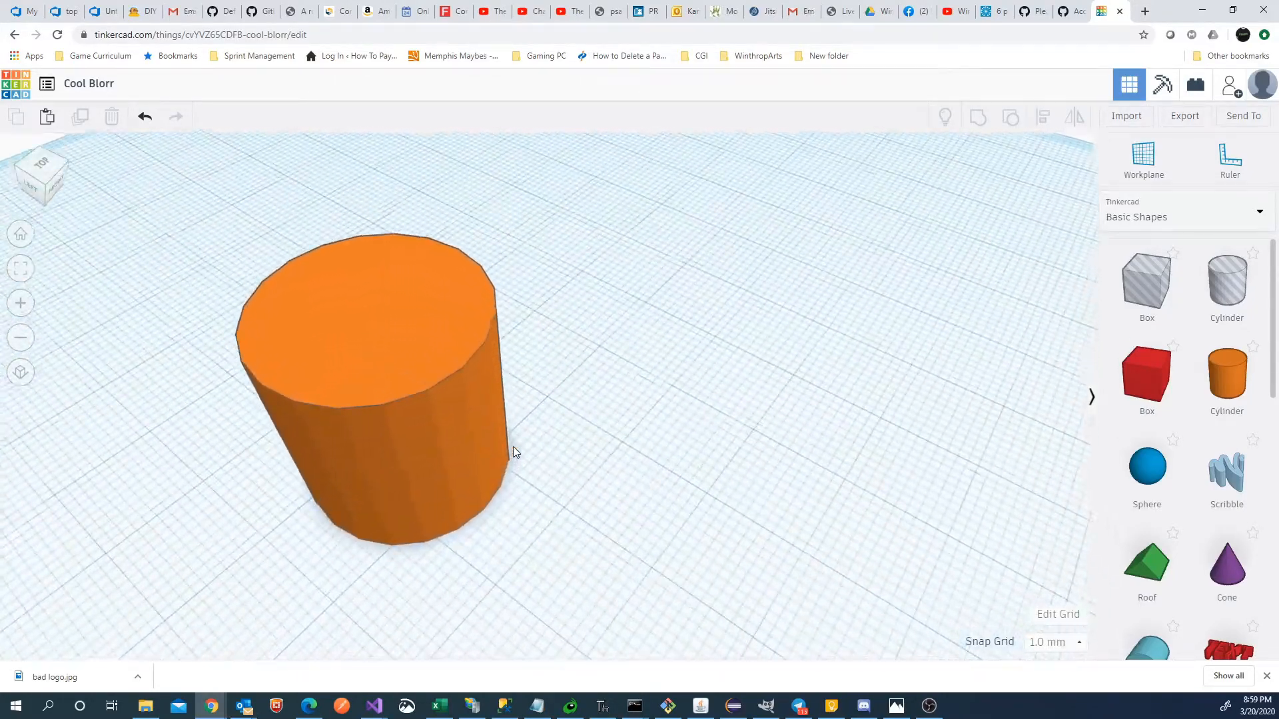
right_click_drag(512, 452, 757, 497)
scroll(610, 503, "down", 4)
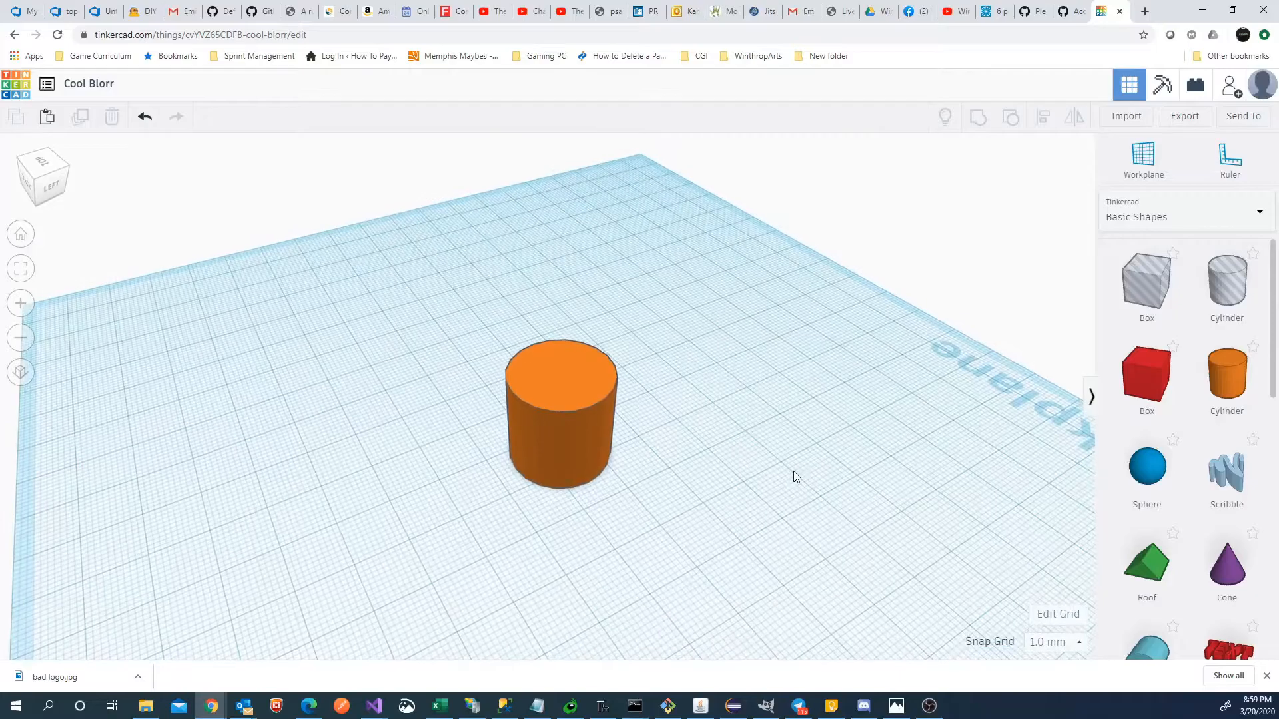
right_click_drag(709, 477, 517, 499)
scroll(517, 498, "down", 3)
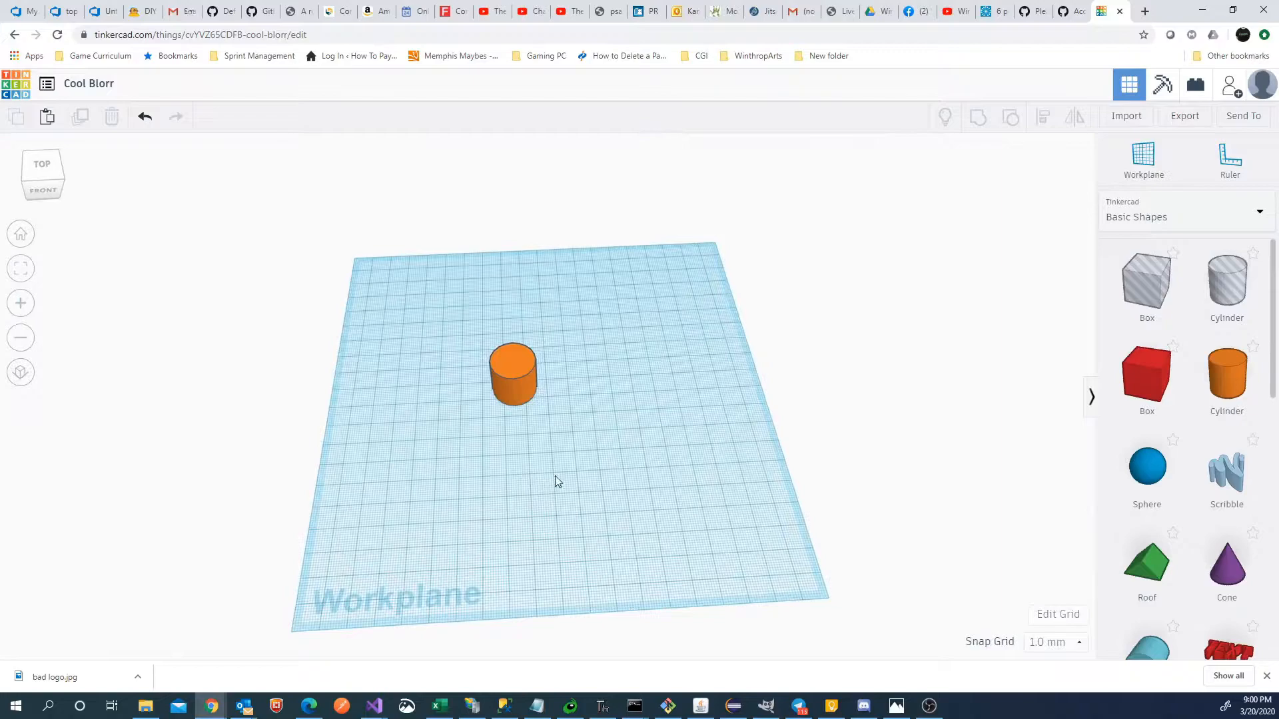
scroll(533, 445, "up", 3)
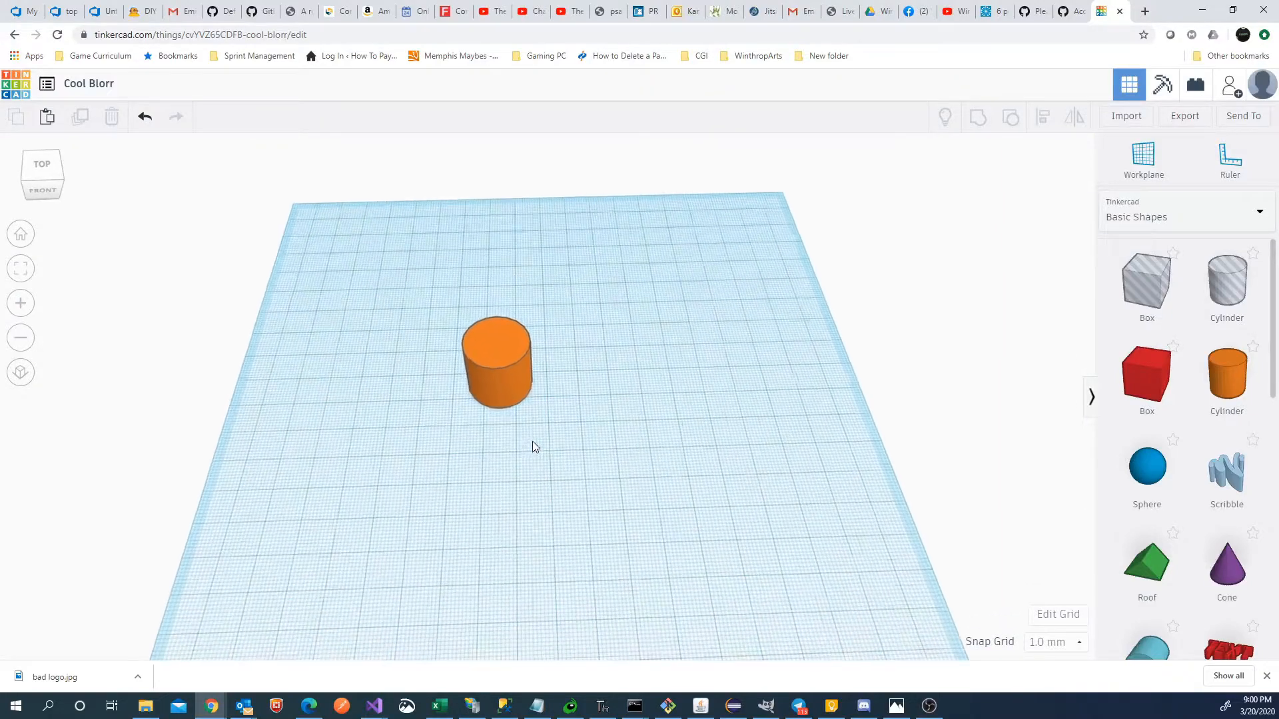
Step: Enlarge the cylinder's base into a wide disc and center it on the workplane
left_click(509, 363)
left_click_drag(533, 414, 839, 616)
left_click_drag(744, 533, 619, 457)
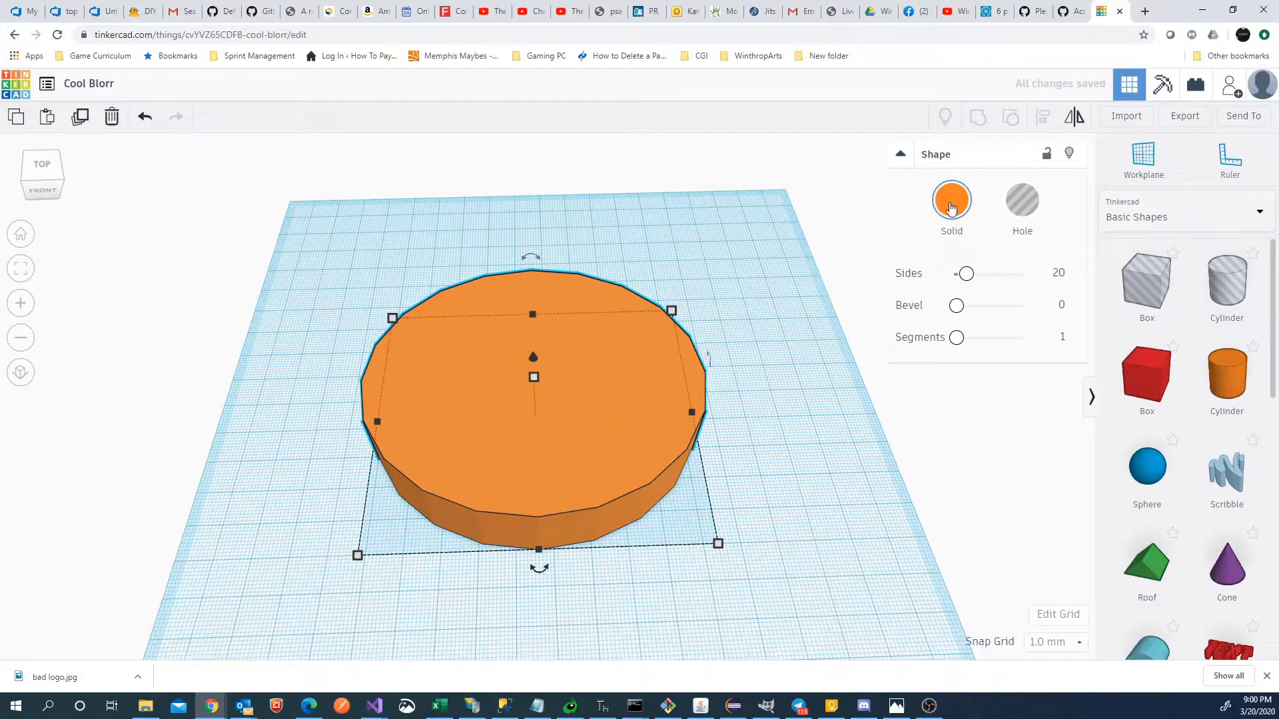
Step: Color the disc with the bright red preset and switch to the logo picture in Photos to compare
left_click(951, 199)
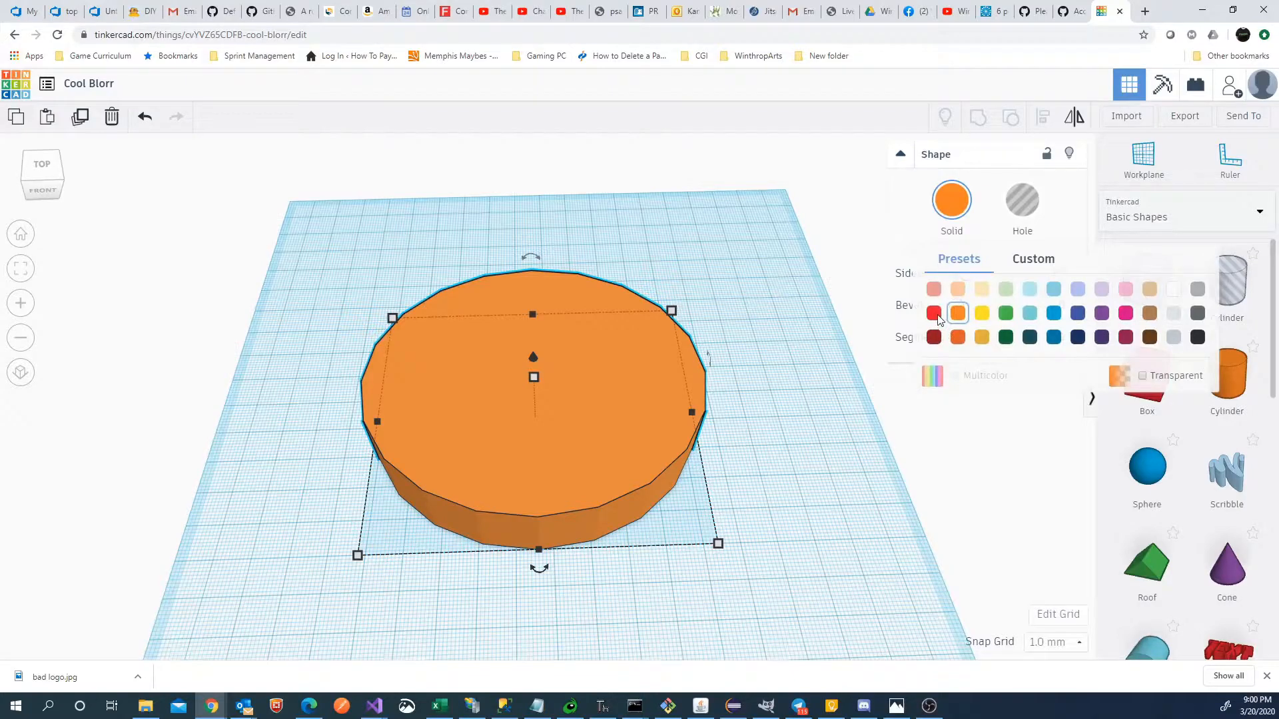
left_click(935, 314)
key("alt+Tab")
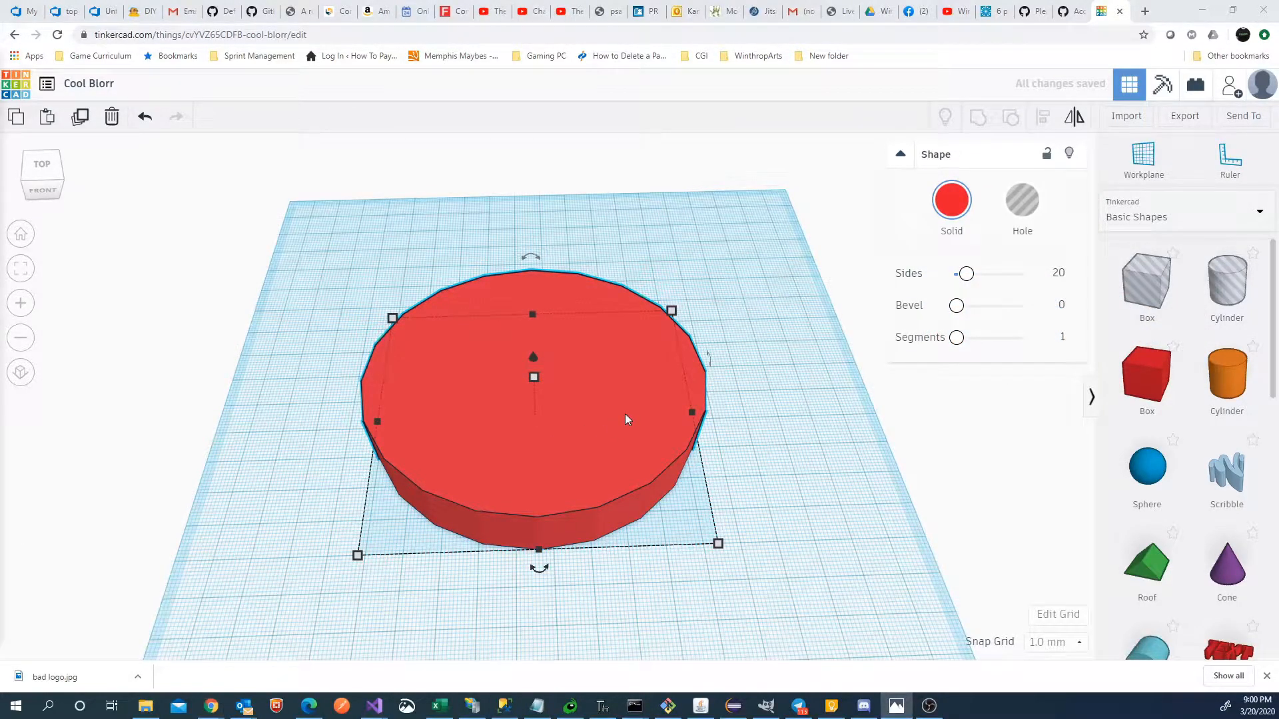
Step: Try the light red preset on the disc and shift its hue slightly with the custom color wheel
left_click(952, 203)
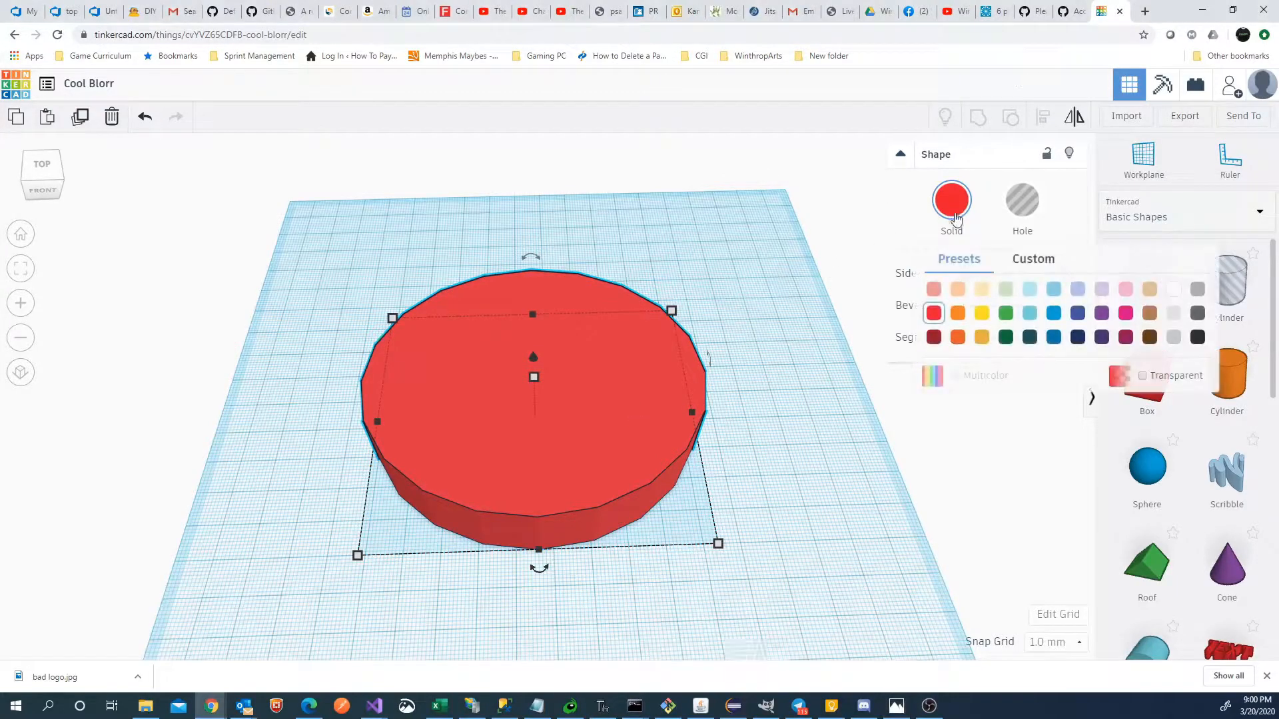
left_click(933, 288)
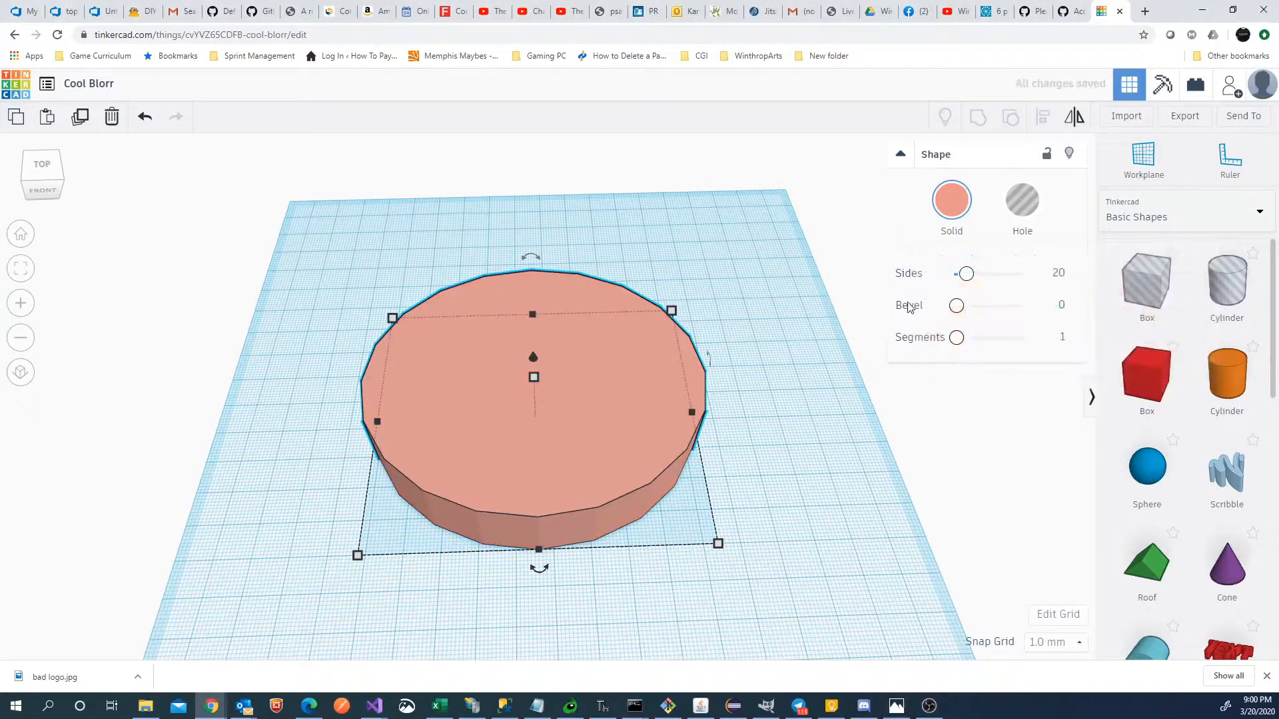
left_click(951, 200)
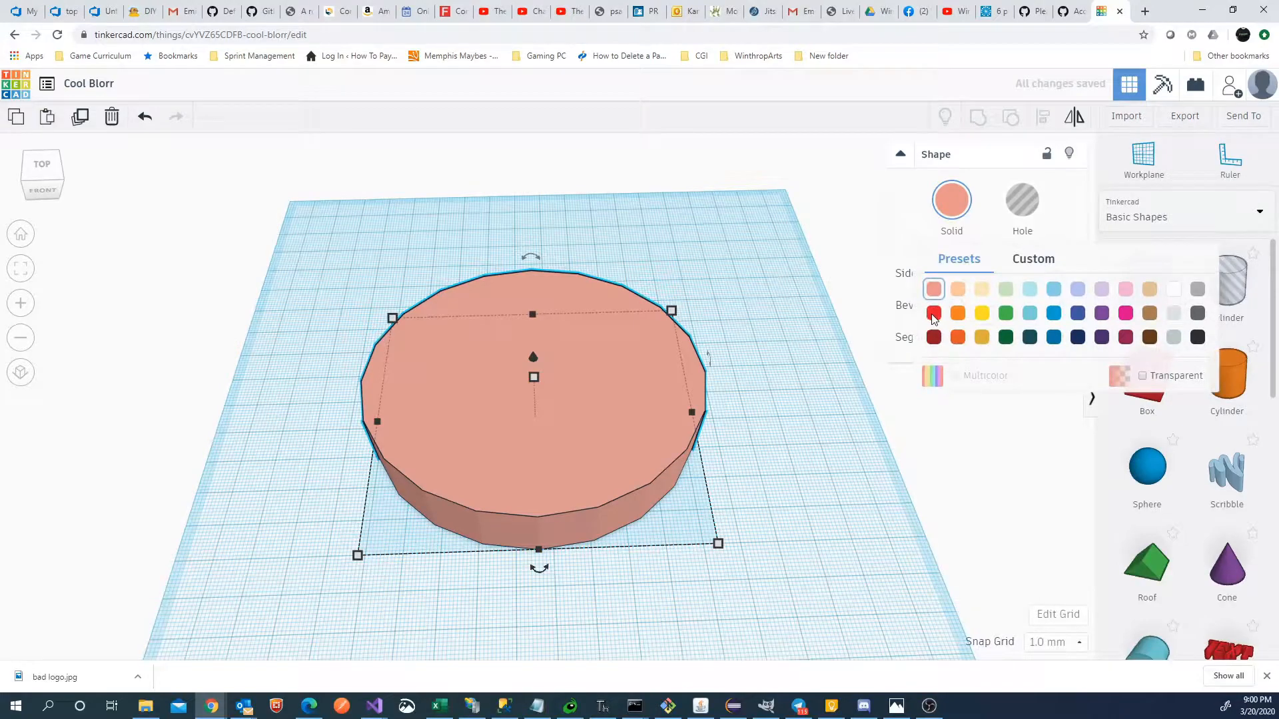
left_click(1022, 264)
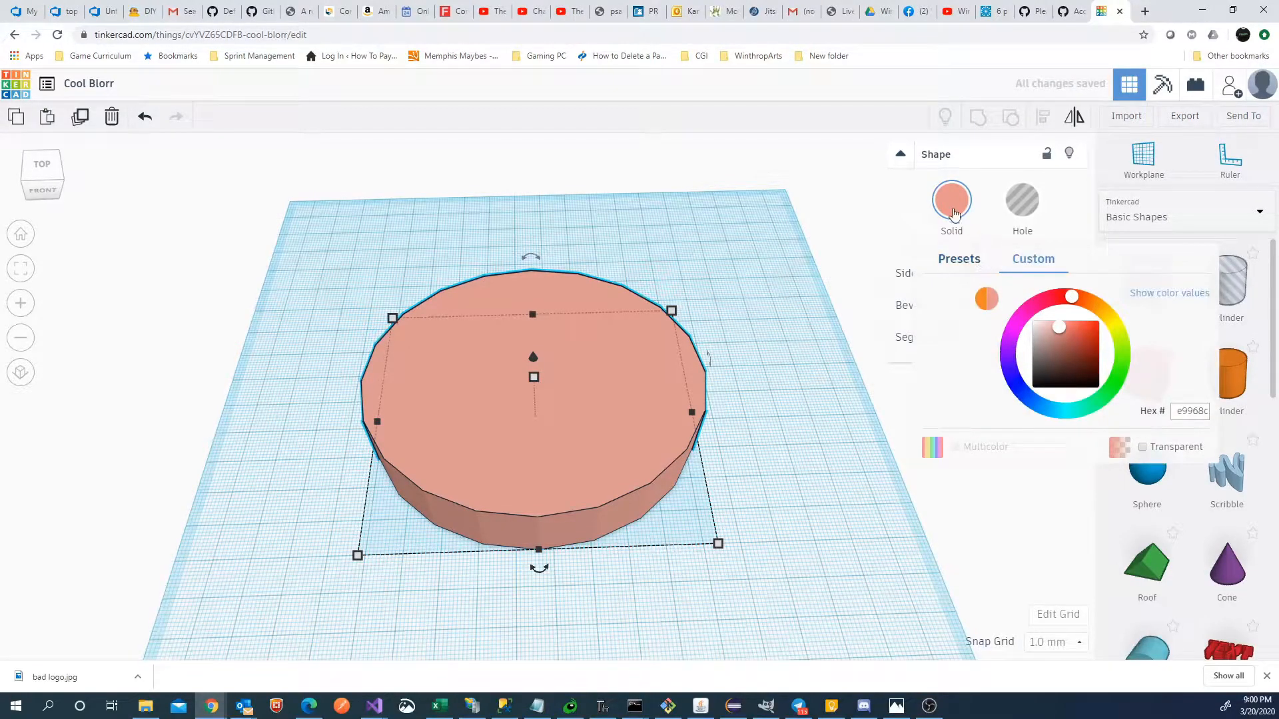
left_click_drag(1065, 298, 1059, 296)
left_click(955, 260)
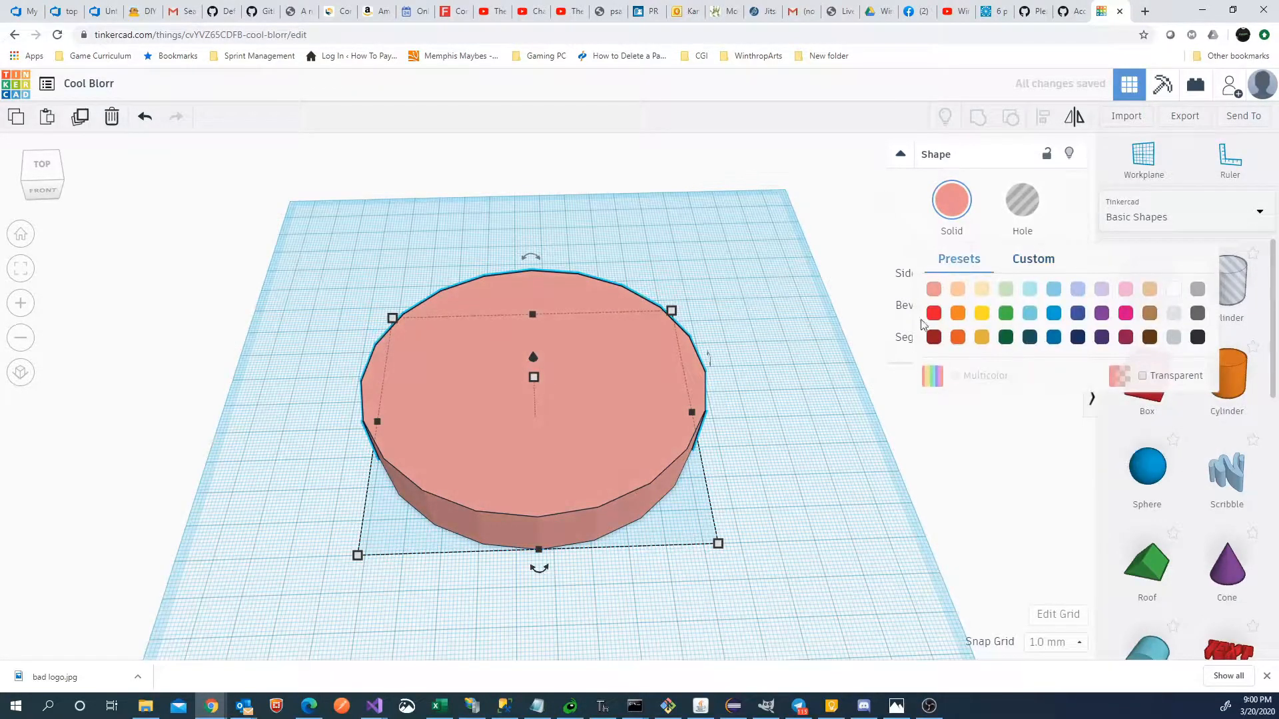
left_click(941, 203)
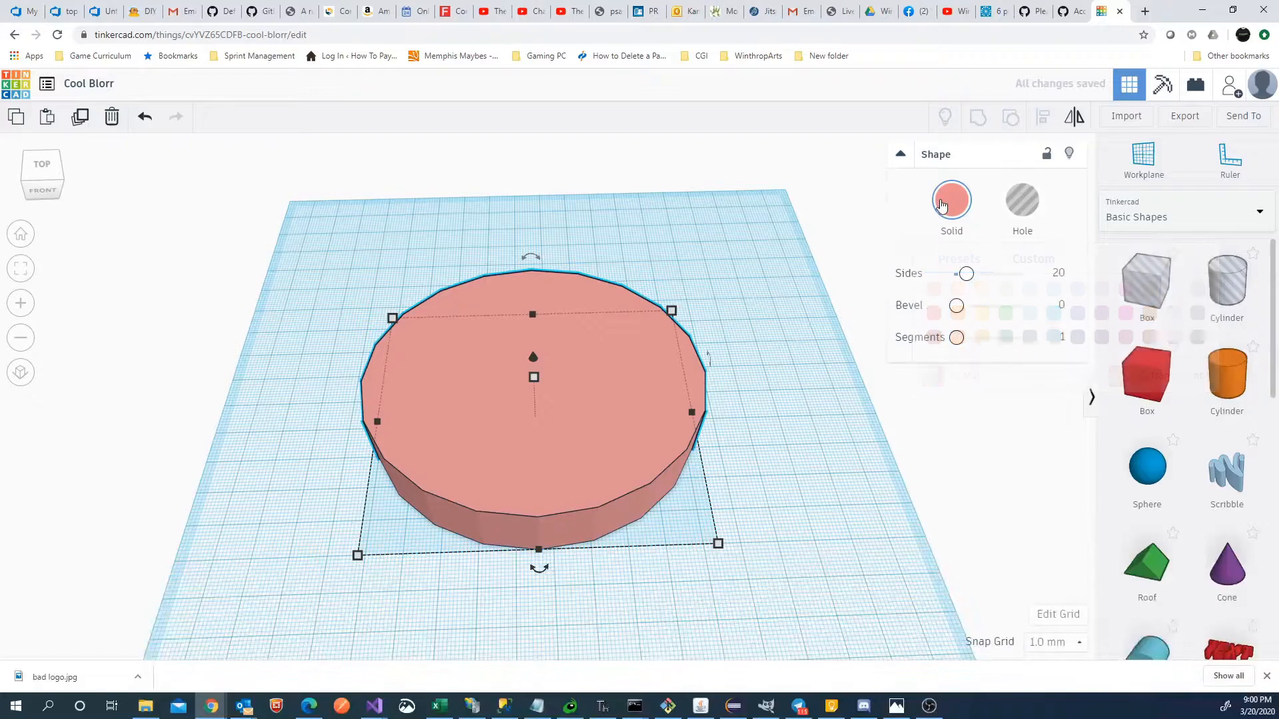
left_click(810, 353)
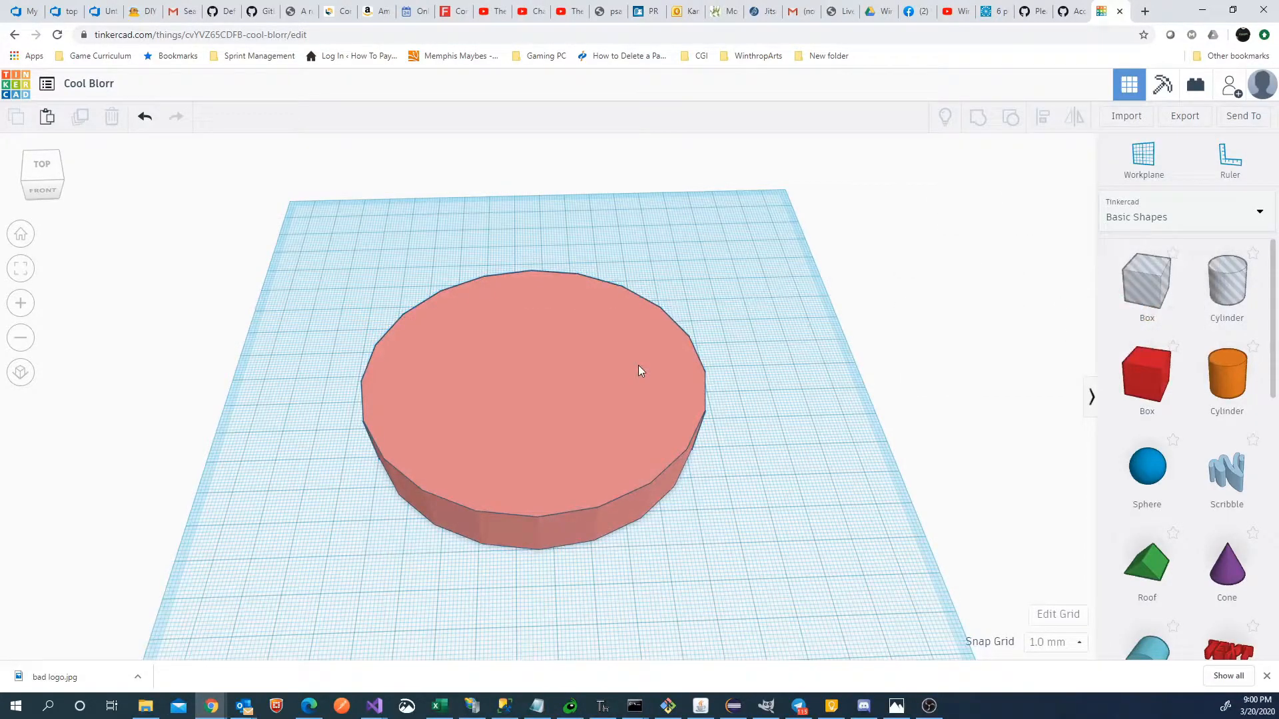
Step: Compare the disc from above with the logo picture in Photos and recolor it with the bright red preset
right_click_drag(651, 374, 762, 437)
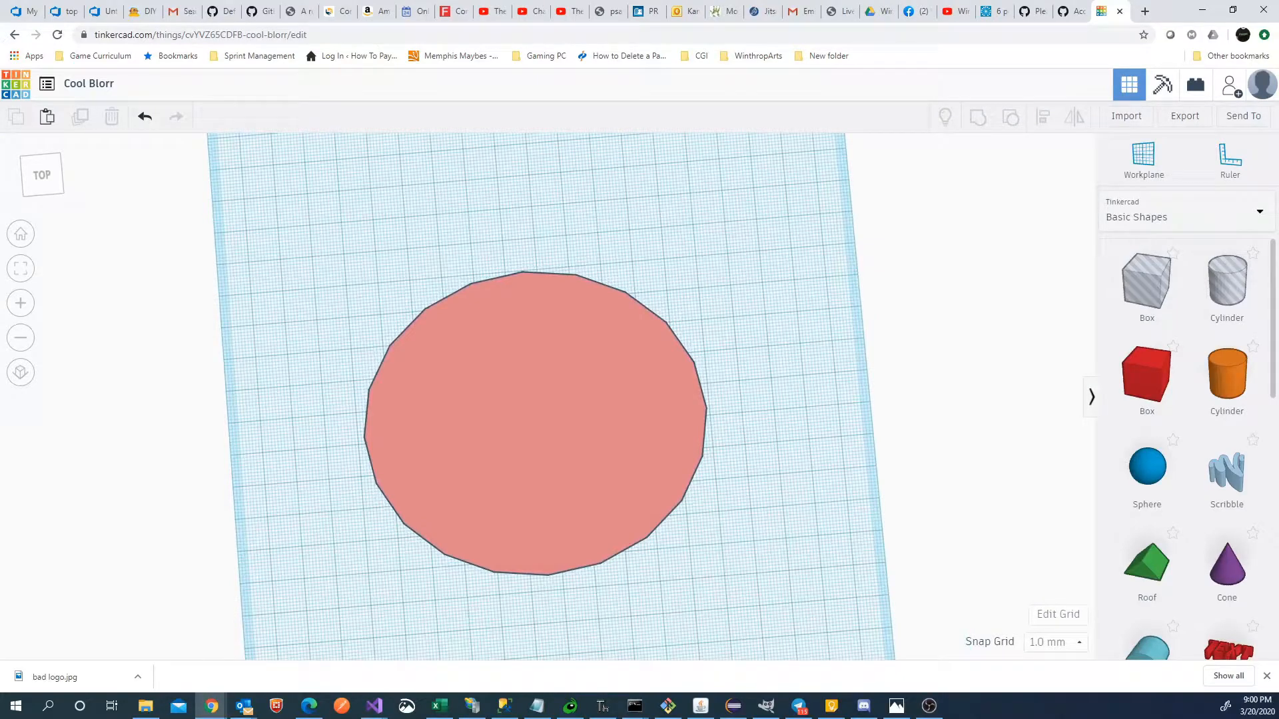
left_click_drag(0, 107, 838, 108)
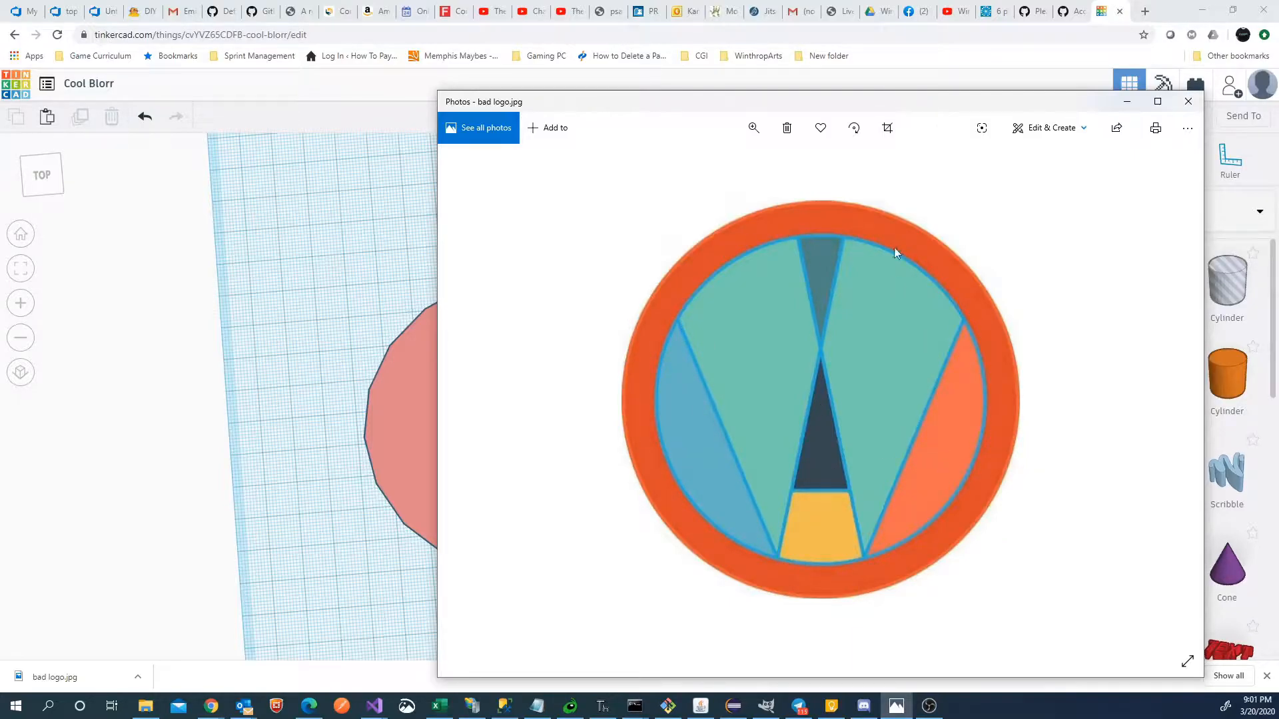
left_click_drag(808, 102, 0, 170)
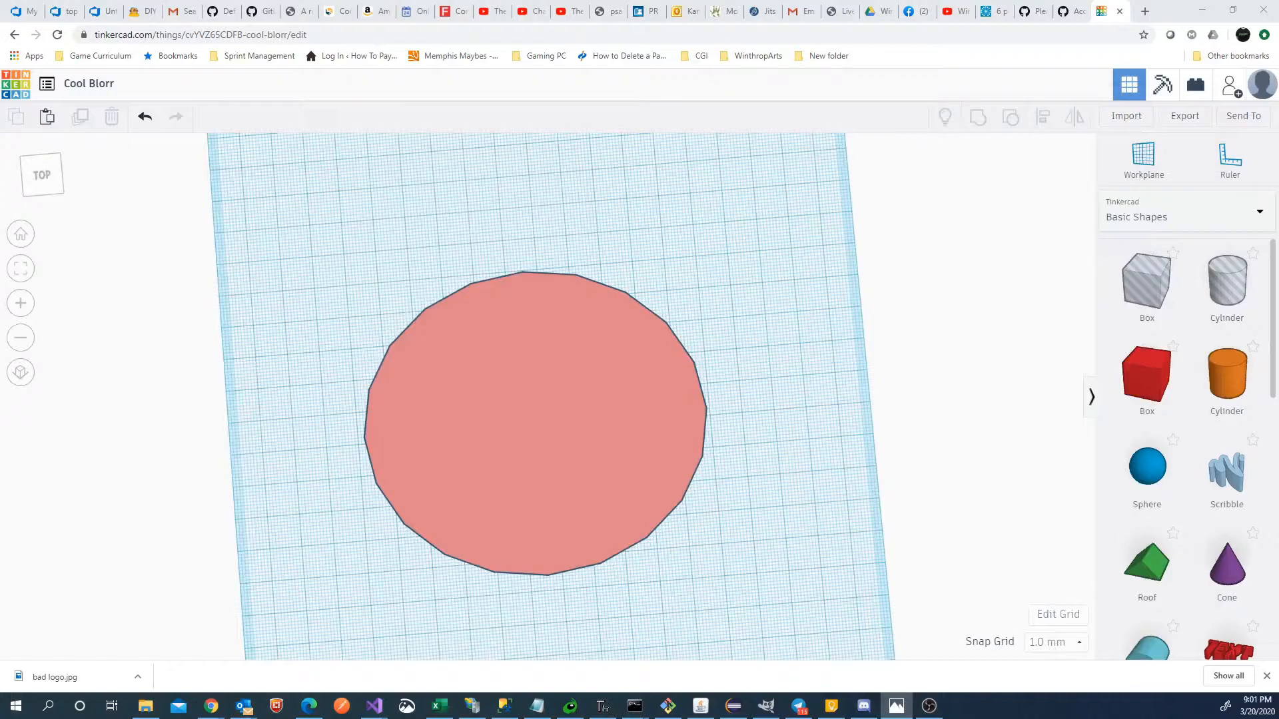
left_click(639, 442)
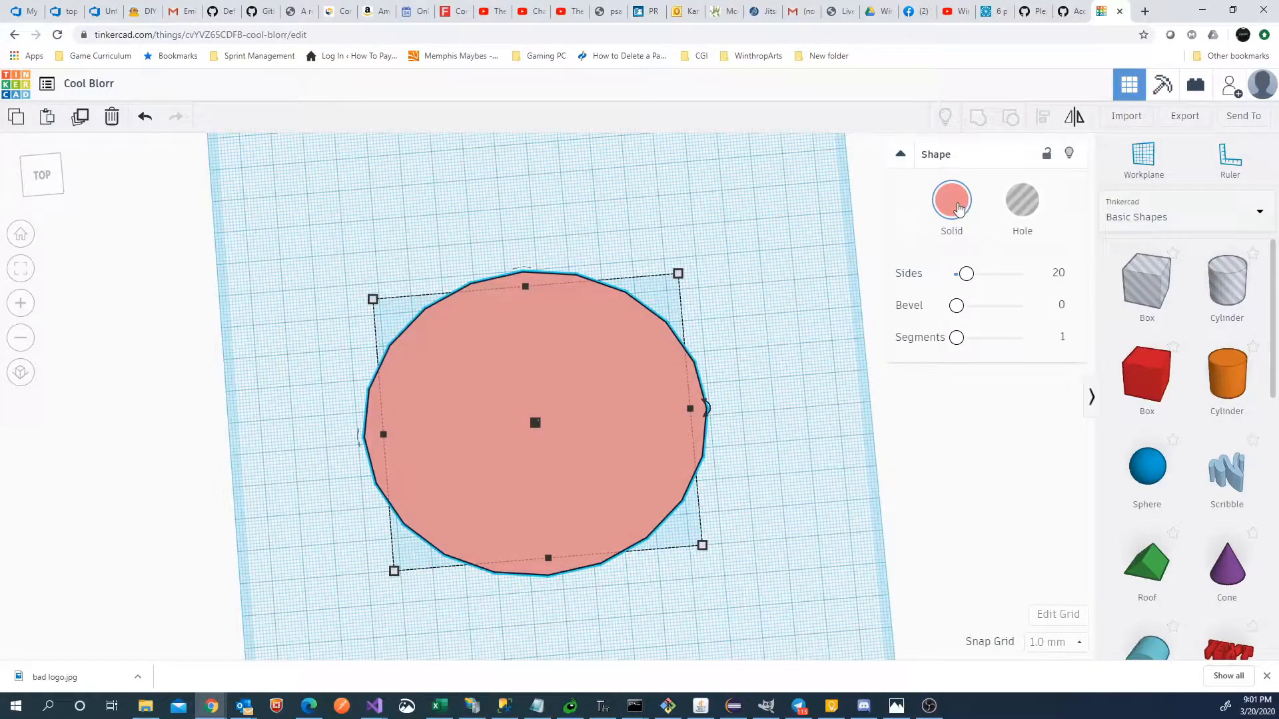
left_click(954, 203)
left_click(933, 313)
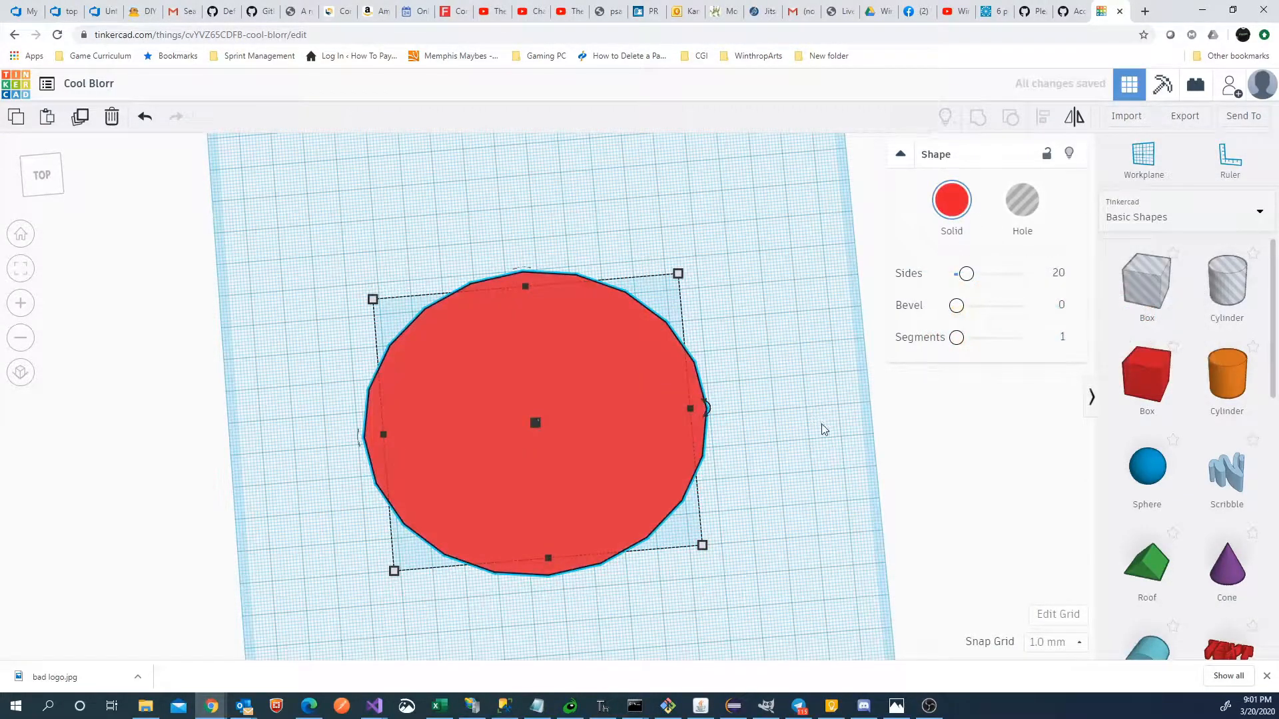
Step: Place a Round Roof on the workplane beside the disc and rotate it 90° so it stands upright on its half-round end
scroll(1156, 417, "down", 4)
left_click_drag(1159, 409, 725, 236)
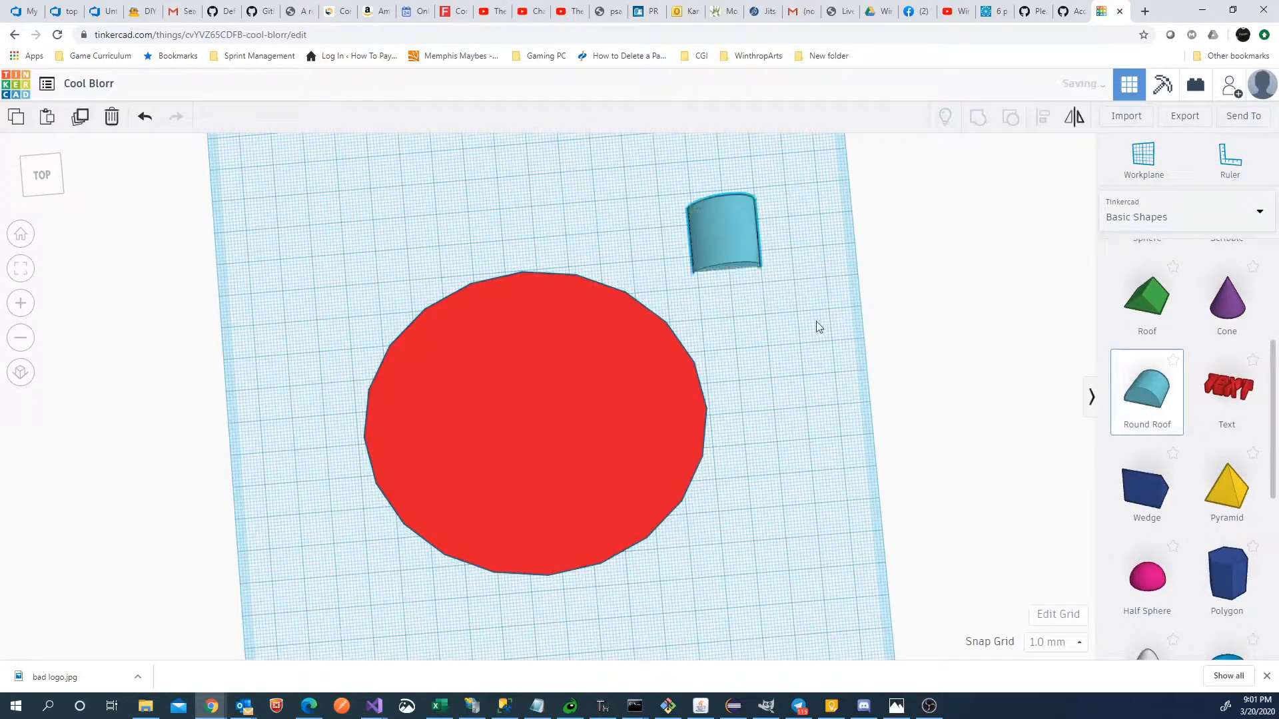
right_click_drag(792, 344, 746, 332)
right_click_drag(845, 402, 844, 354)
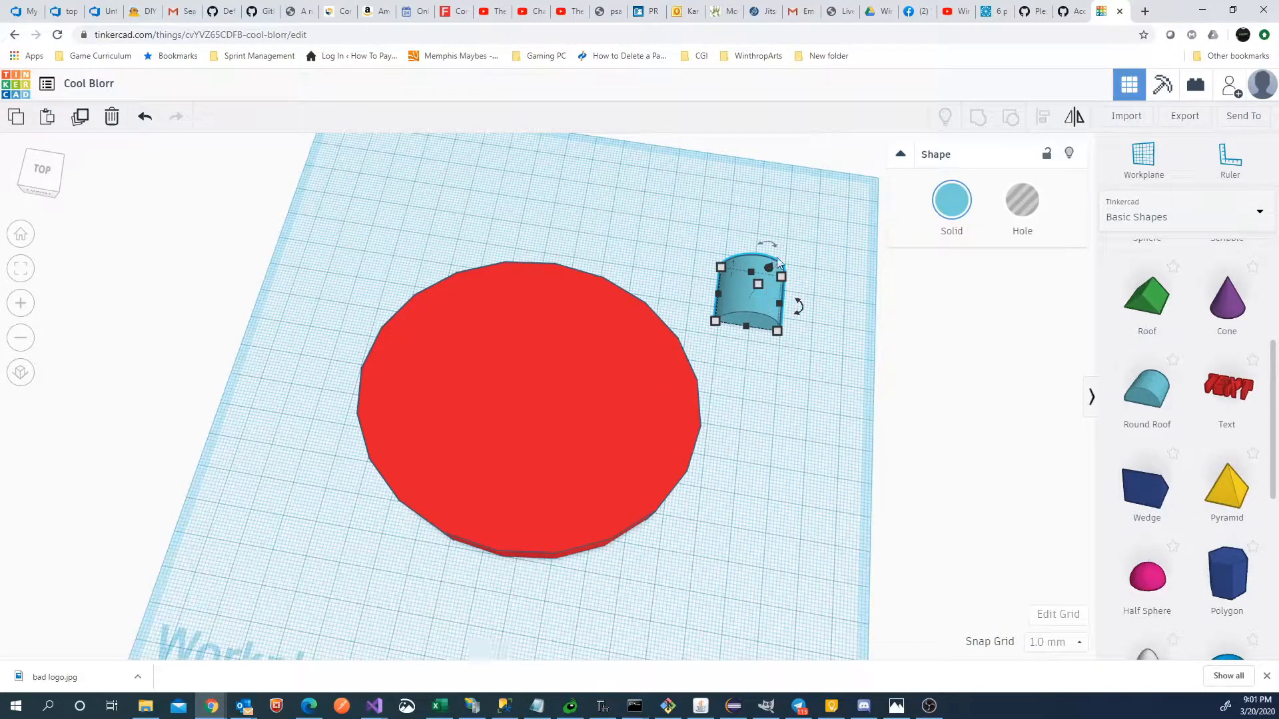
right_click_drag(812, 333, 699, 469)
left_click(700, 469)
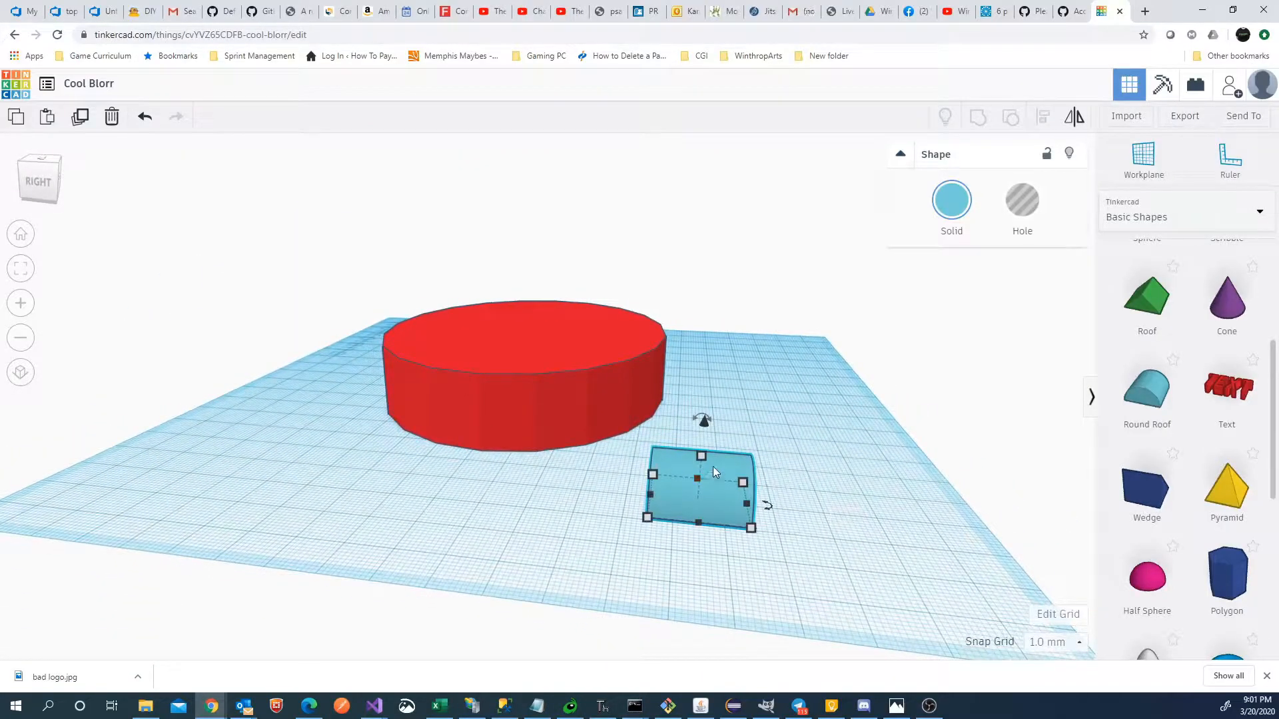
left_click_drag(703, 418, 773, 466)
left_click(790, 468)
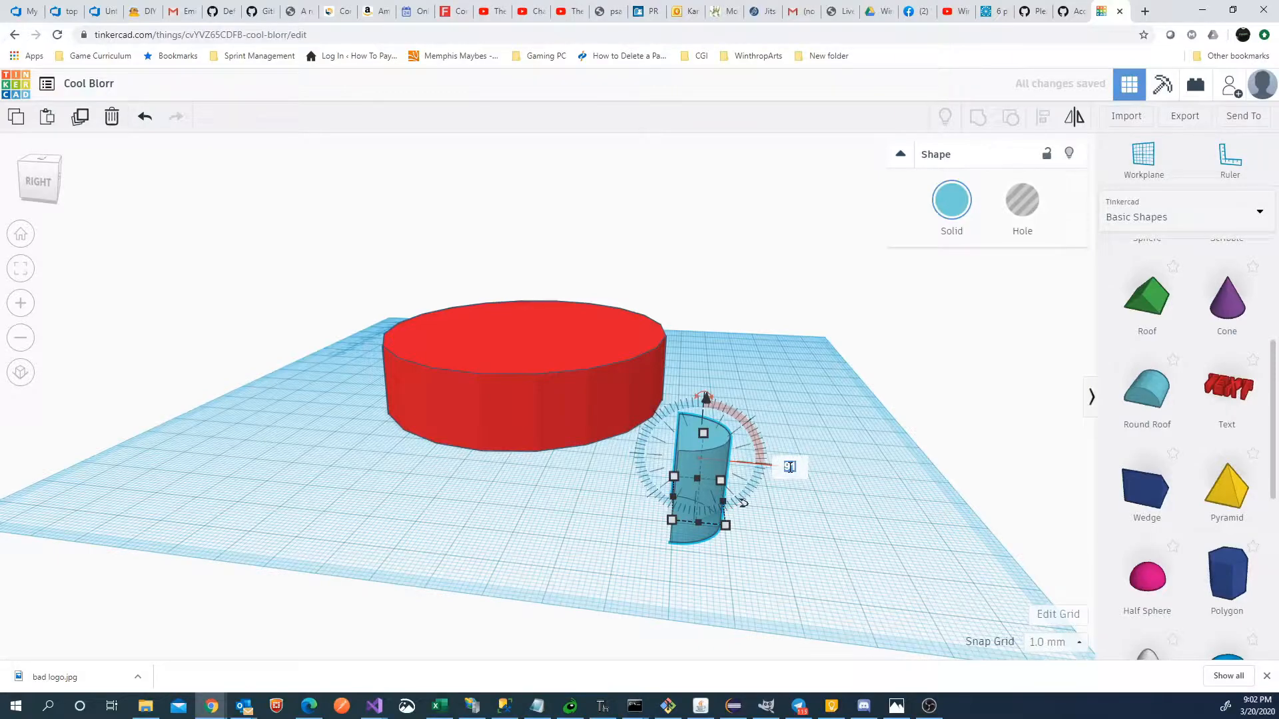
type("90")
key("Return")
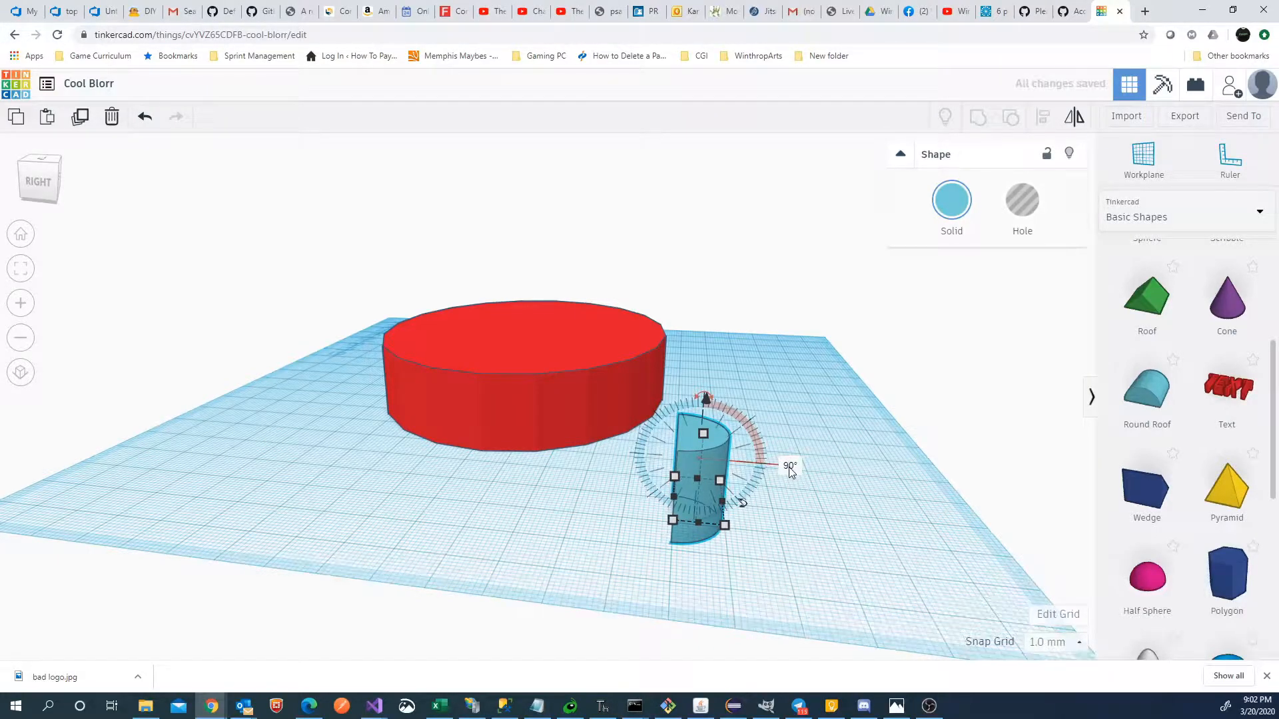
left_click(839, 440)
Step: Raise the upright round roof until its base sits on the workplane at height 0.00
right_click_drag(784, 498, 777, 468)
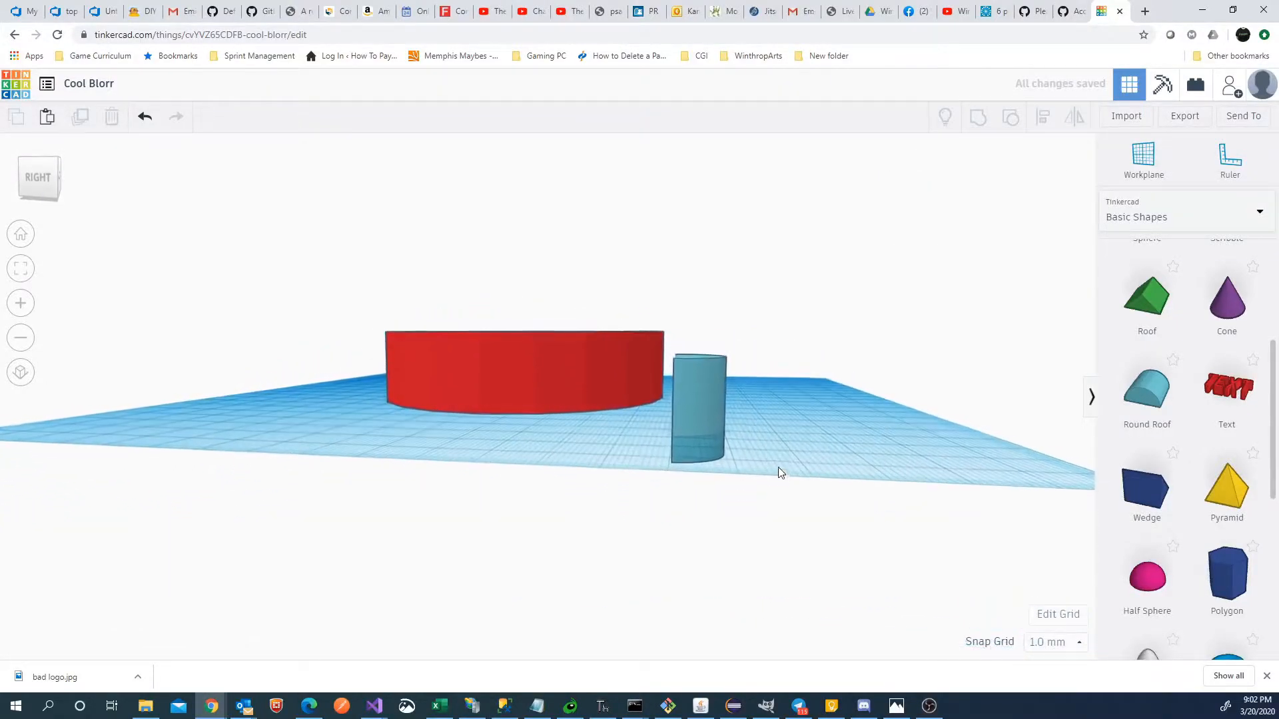
left_click(700, 410)
right_click_drag(819, 401, 754, 405)
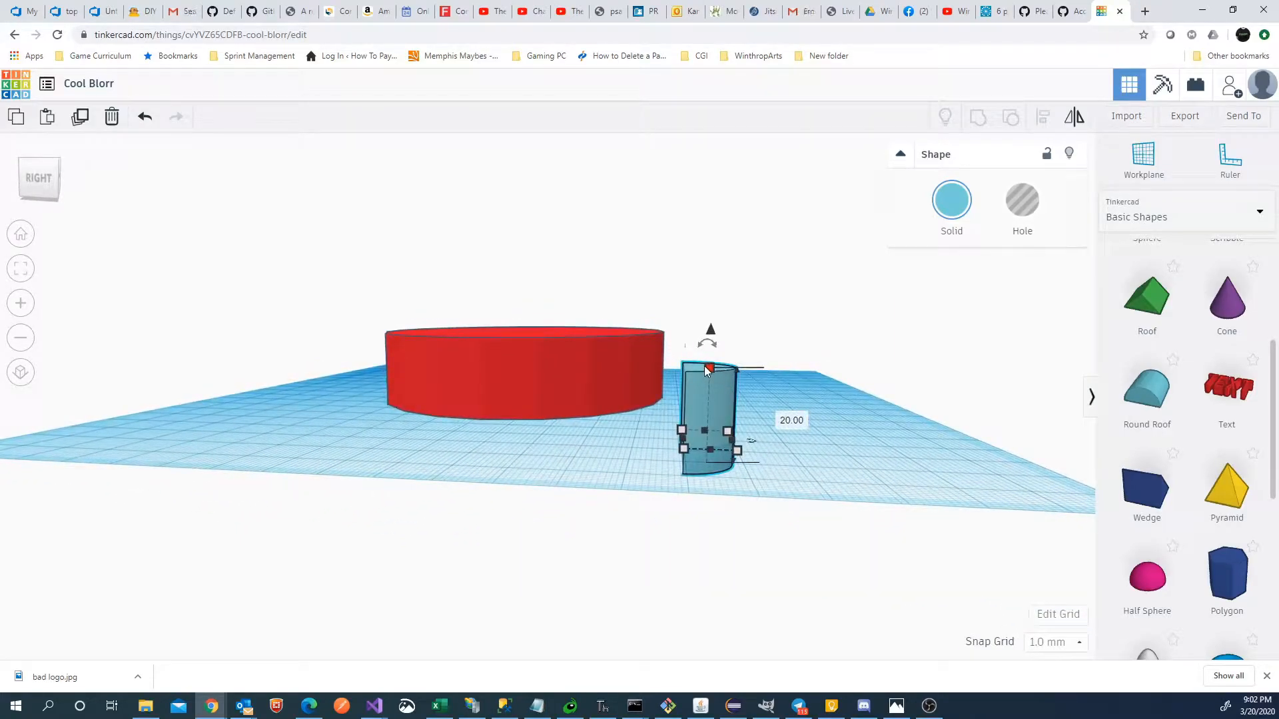
left_click_drag(712, 335, 711, 308)
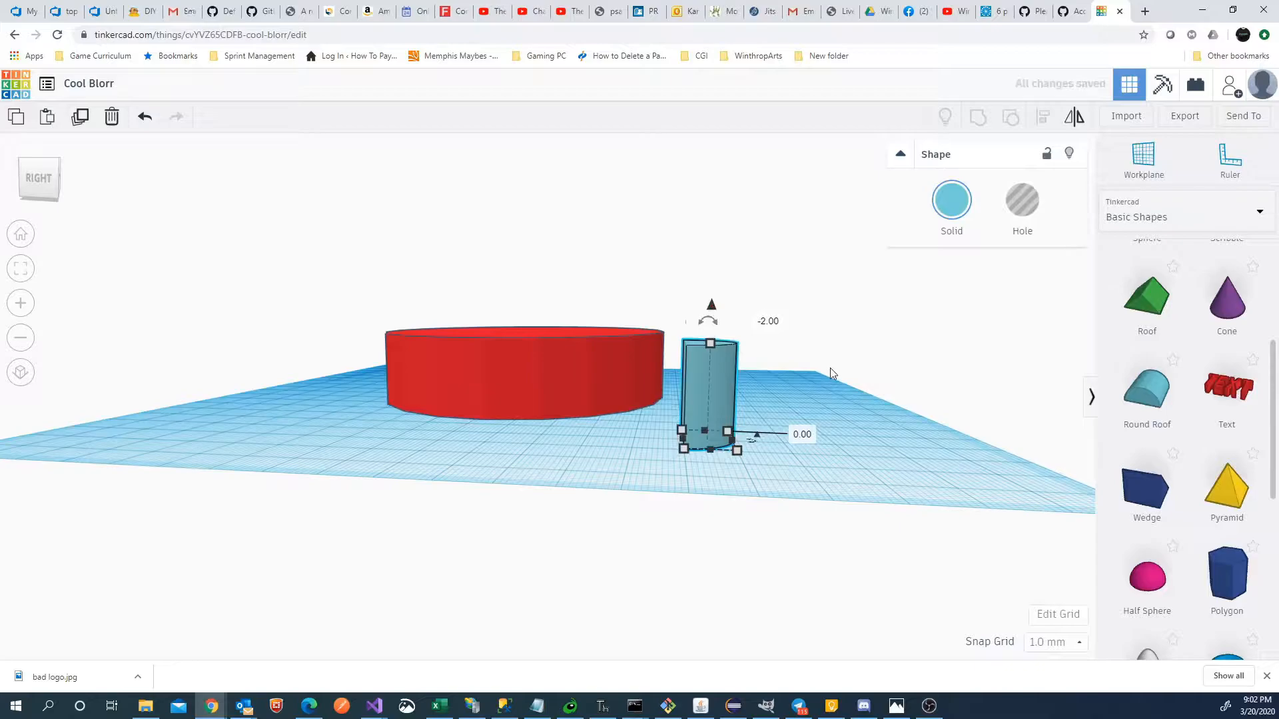
left_click(824, 377)
Step: Move the upright round roof about 111 mm across and 55 mm toward the front, onto the disc's left edge
right_click_drag(817, 386, 773, 371)
left_click(754, 303)
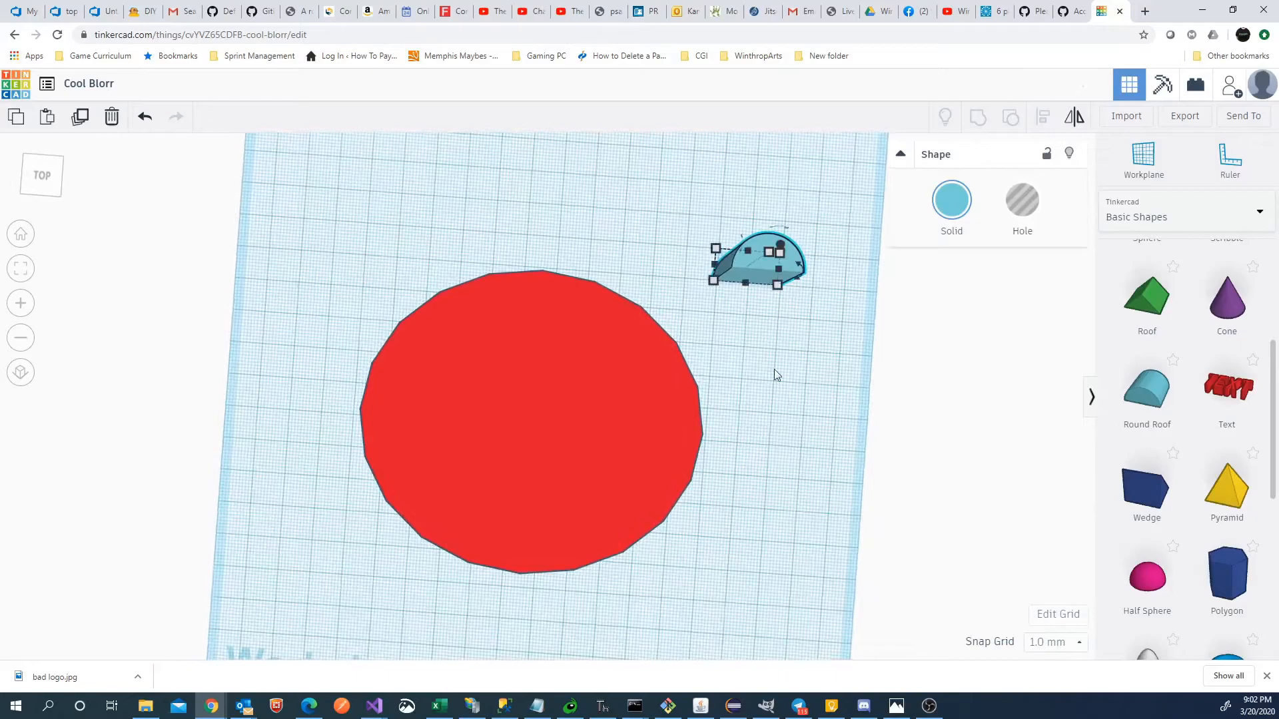
left_click(757, 233)
right_click_drag(857, 265, 817, 367)
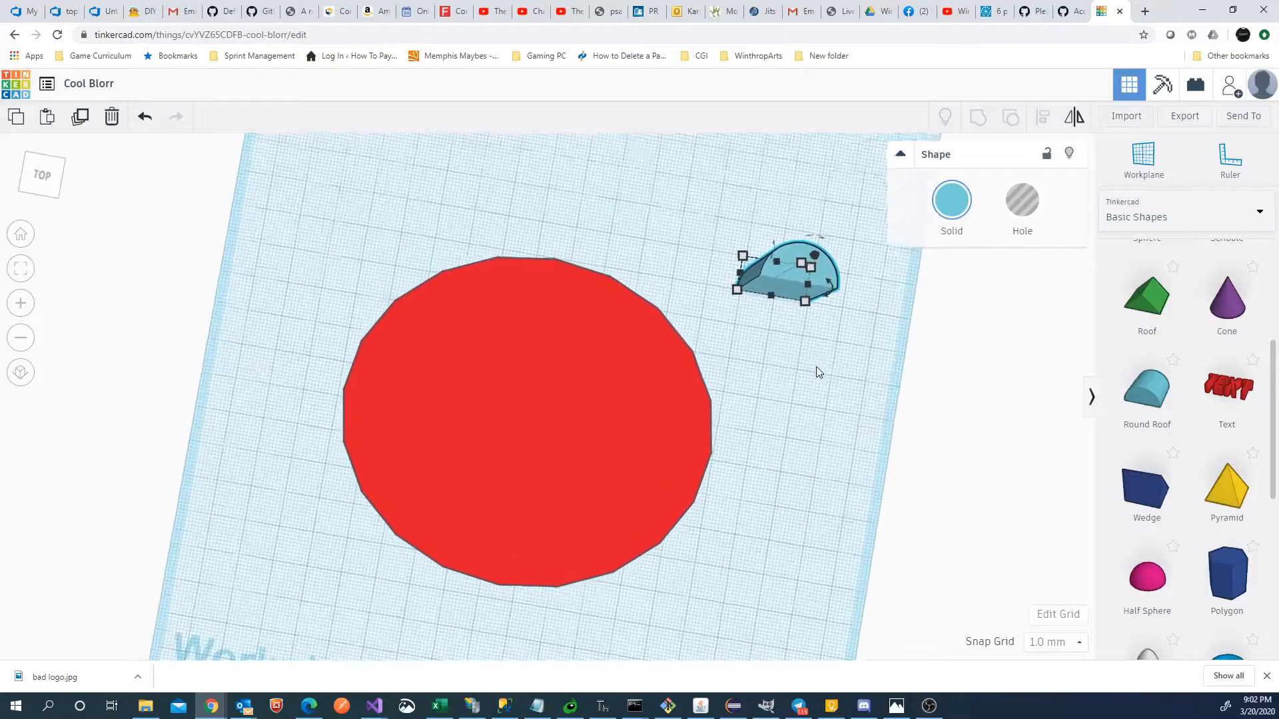
scroll(817, 366, "up", 2)
left_click_drag(834, 257, 272, 417)
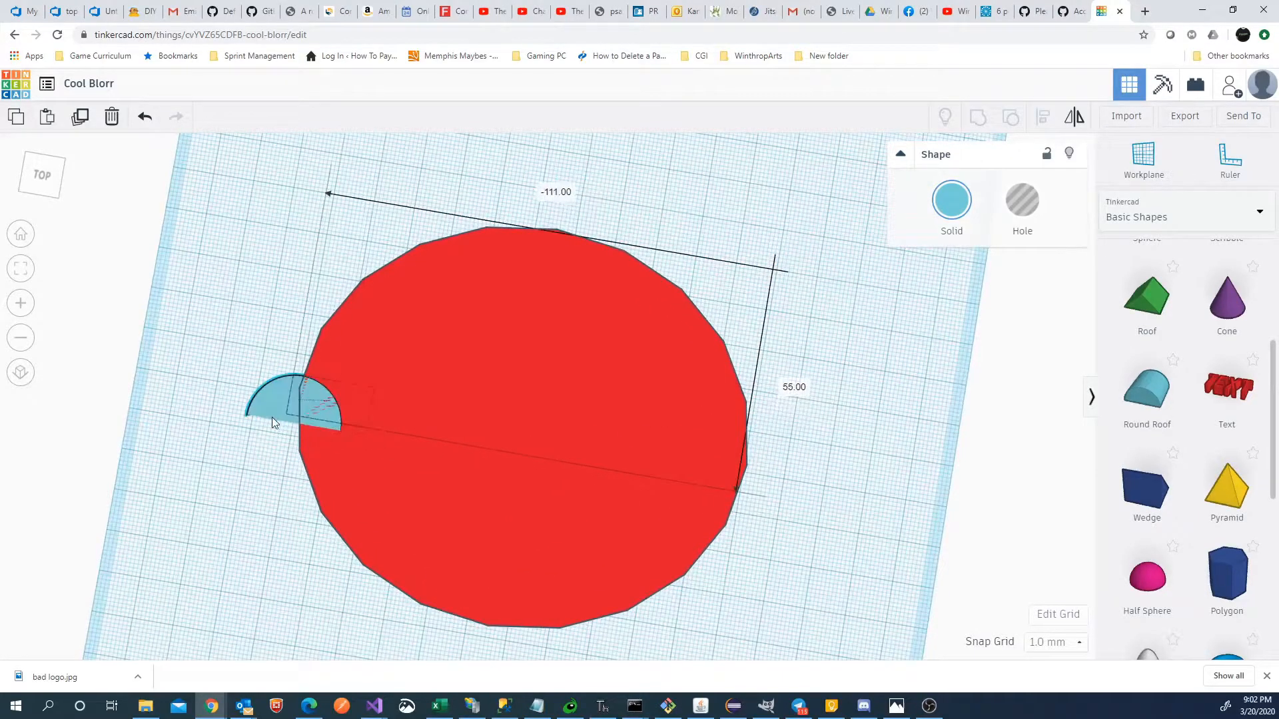
left_click(200, 442)
right_click_drag(271, 471, 293, 451)
left_click(293, 450)
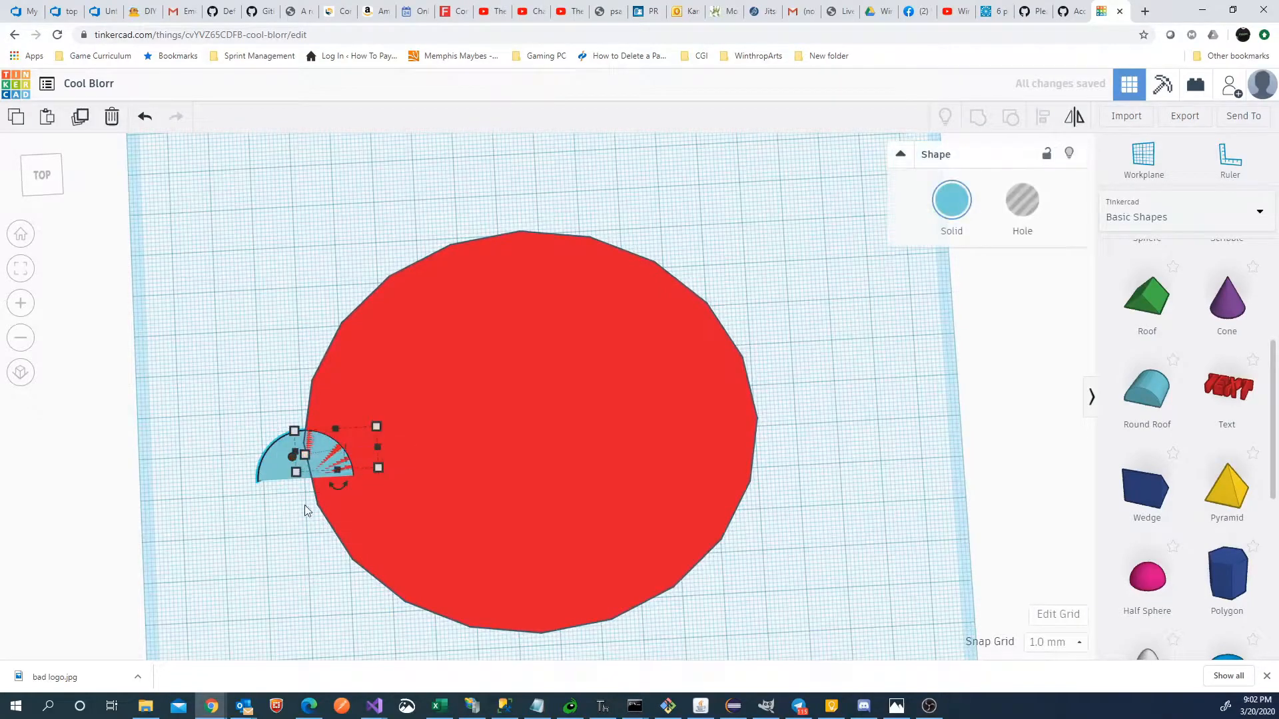
Step: Rotate the half-round piece in plan so its curve faces the disc's left rim and move it onto the disc
scroll(297, 491, "down", 2)
scroll(322, 482, "up", 1)
scroll(322, 482, "up", 2)
right_click_drag(323, 483, 360, 427)
left_click_drag(309, 390, 292, 341)
right_click_drag(197, 528, 433, 528)
right_click_drag(241, 524, 262, 572)
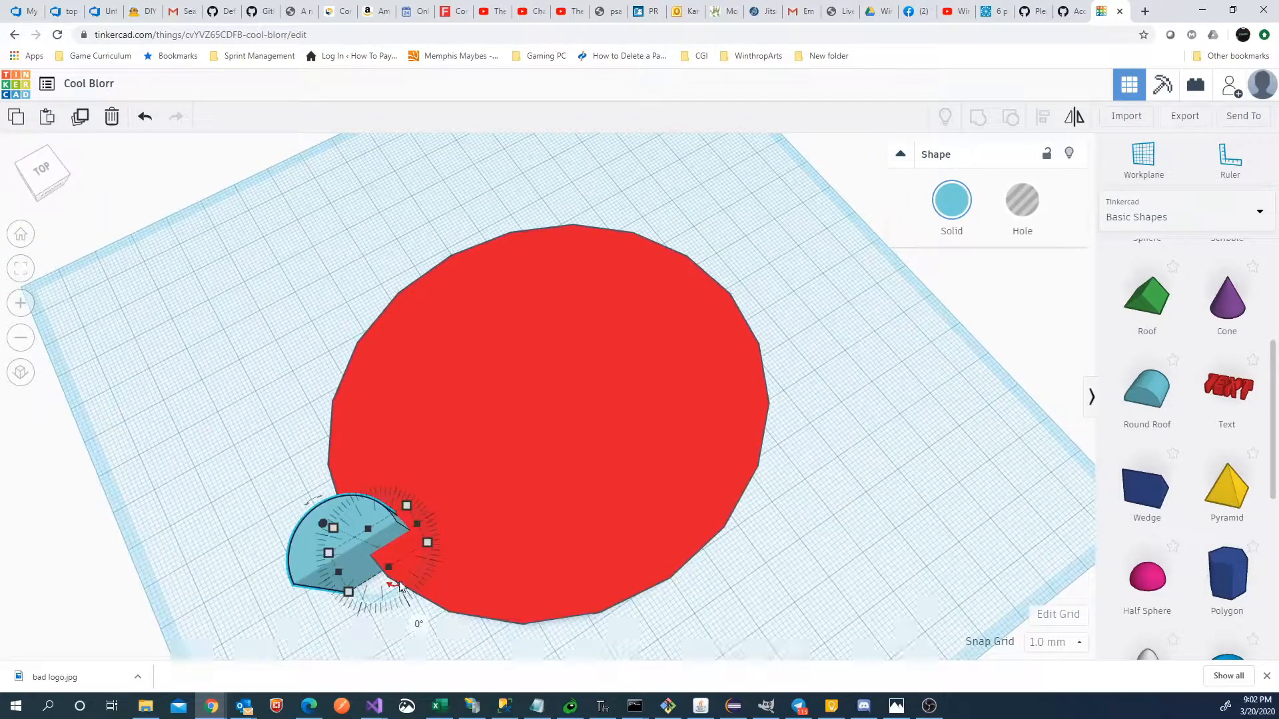
left_click_drag(400, 586, 404, 532)
left_click_drag(333, 500, 480, 352)
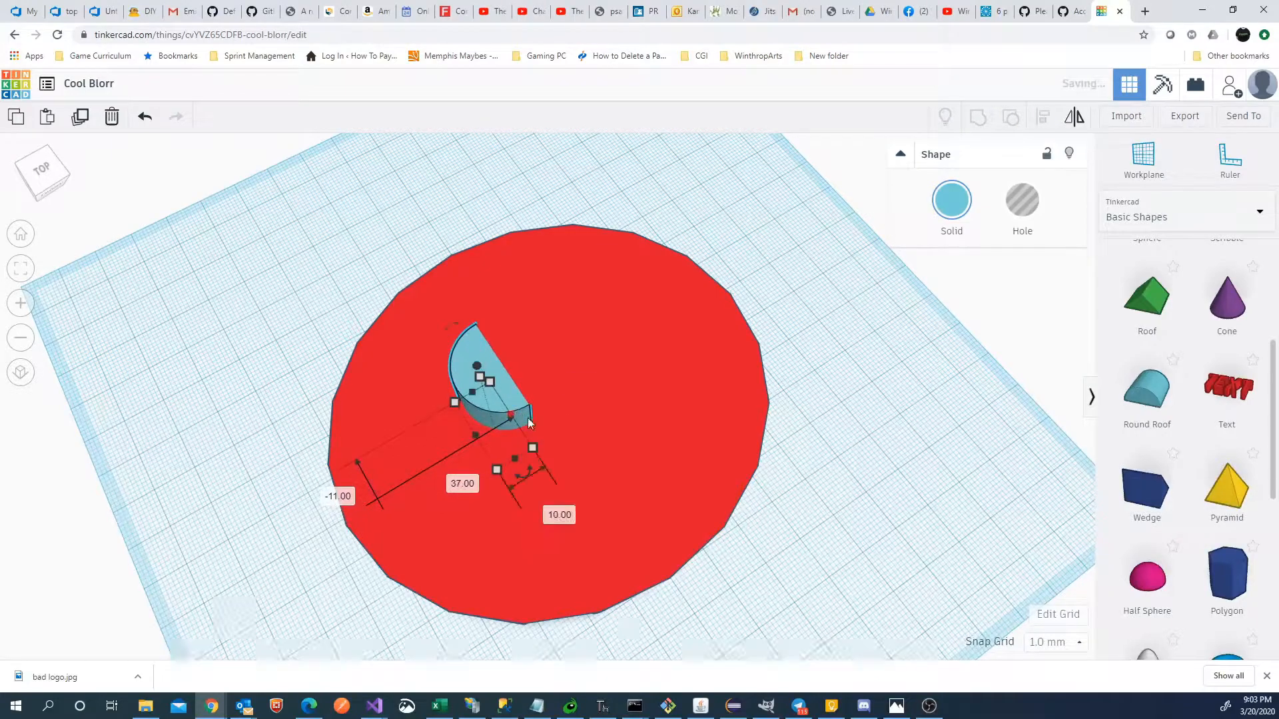
Step: Enlarge the half-round piece to about 67 by 36 mm to cover the disc's left half inside a thin red rim
left_click_drag(497, 467, 492, 643)
left_click_drag(379, 447, 341, 428)
left_click_drag(607, 566, 622, 588)
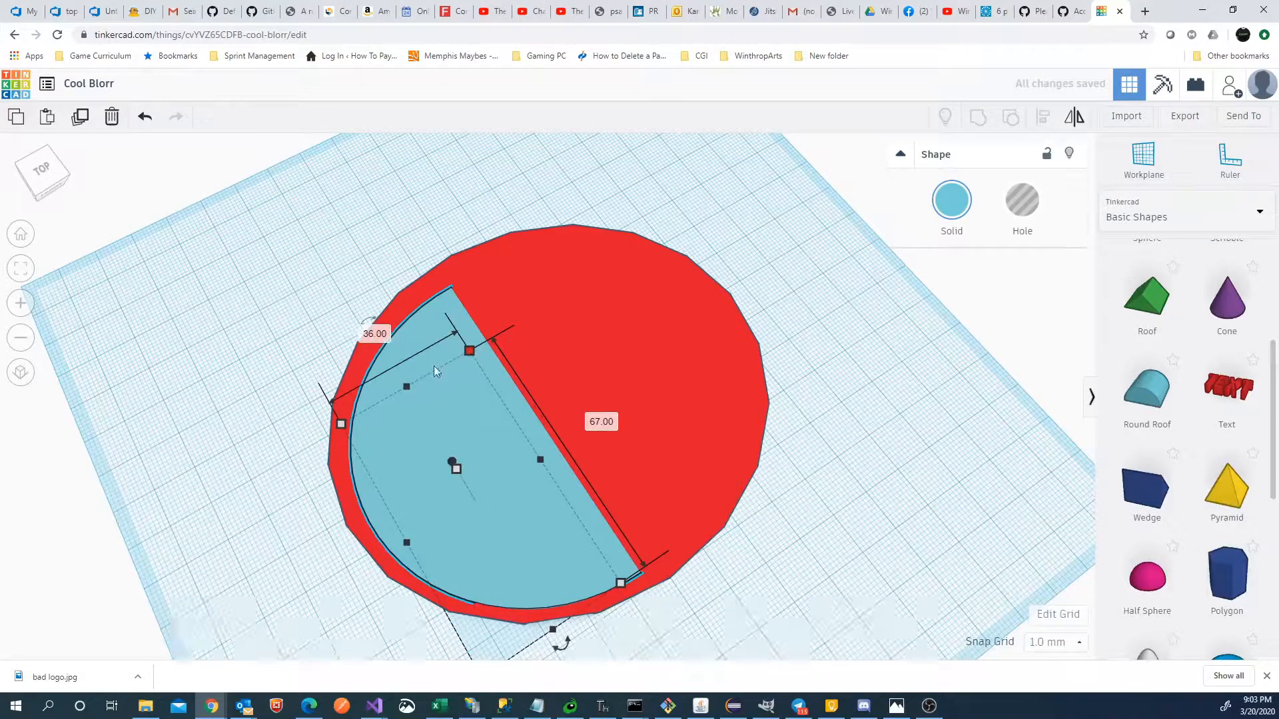
left_click_drag(341, 423, 337, 412)
Step: Shift the half-round piece slightly toward the disc's center to even out the red rim around its curve
right_click_drag(831, 502, 769, 506)
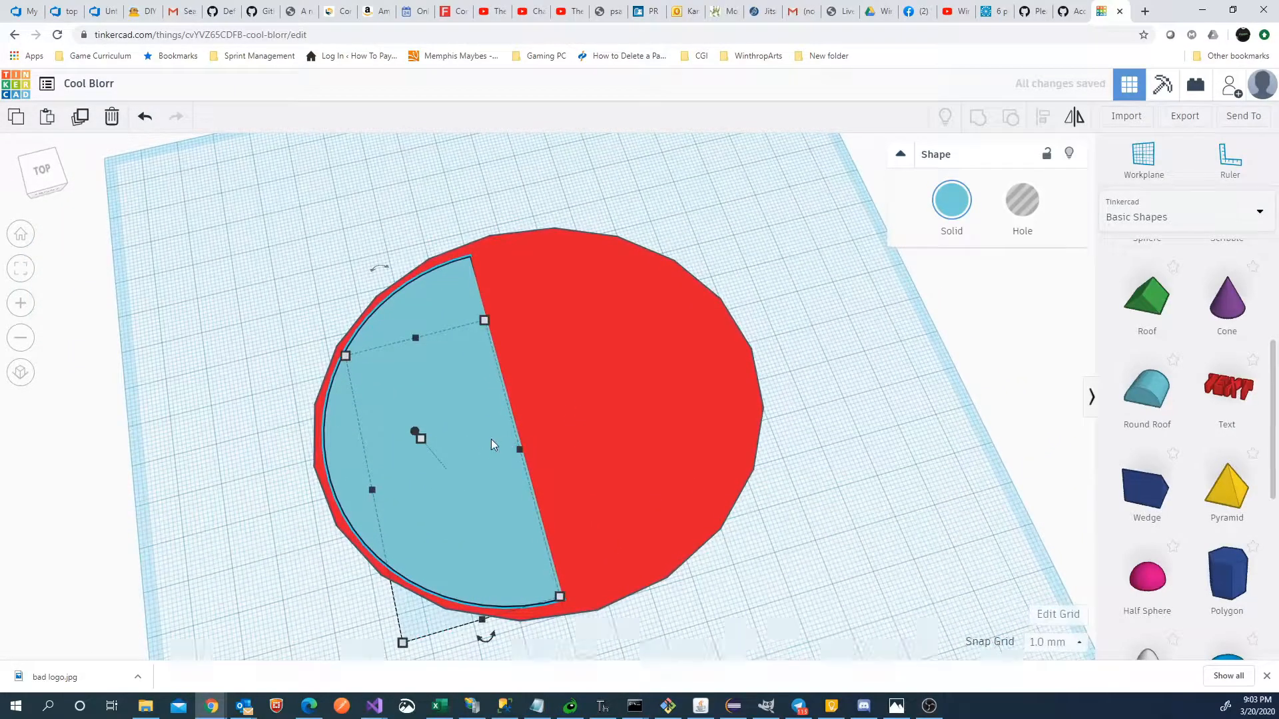
mouse_move(493, 453)
left_mouse_down()
mouse_move(482, 454)
mouse_move(501, 446)
left_mouse_up()
left_click(650, 445)
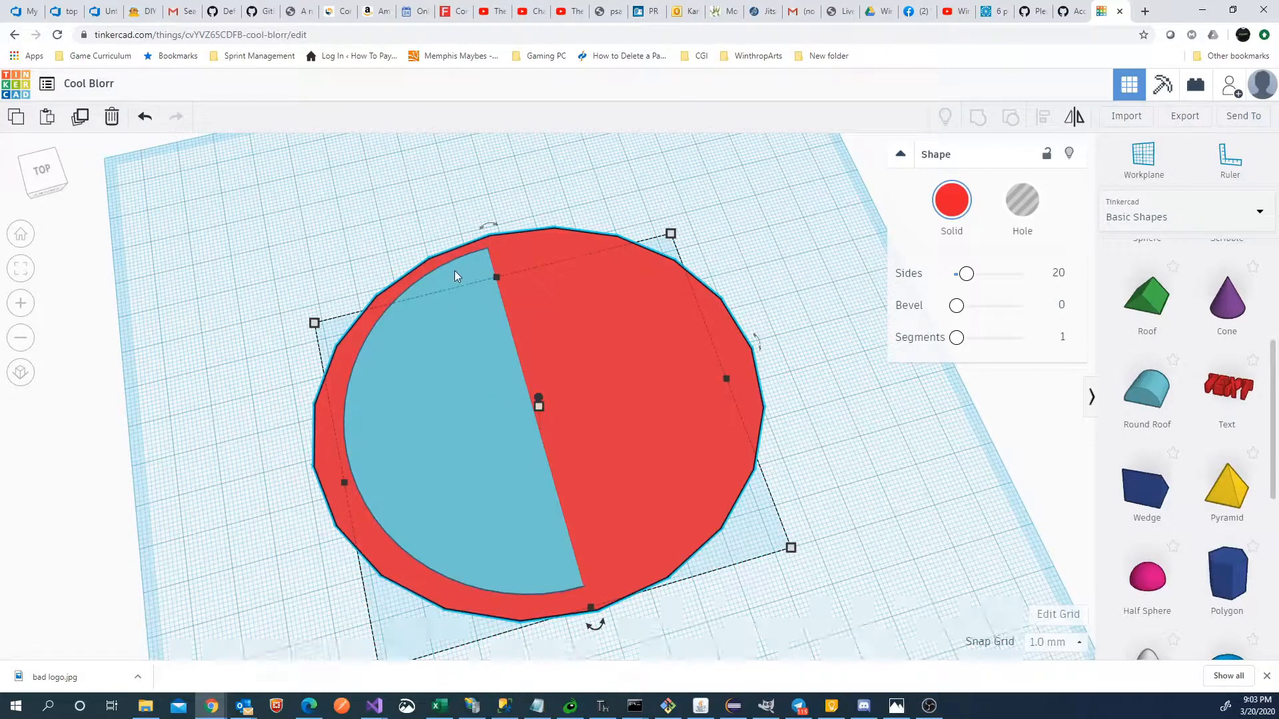
left_click_drag(455, 269, 462, 272)
left_click(622, 329)
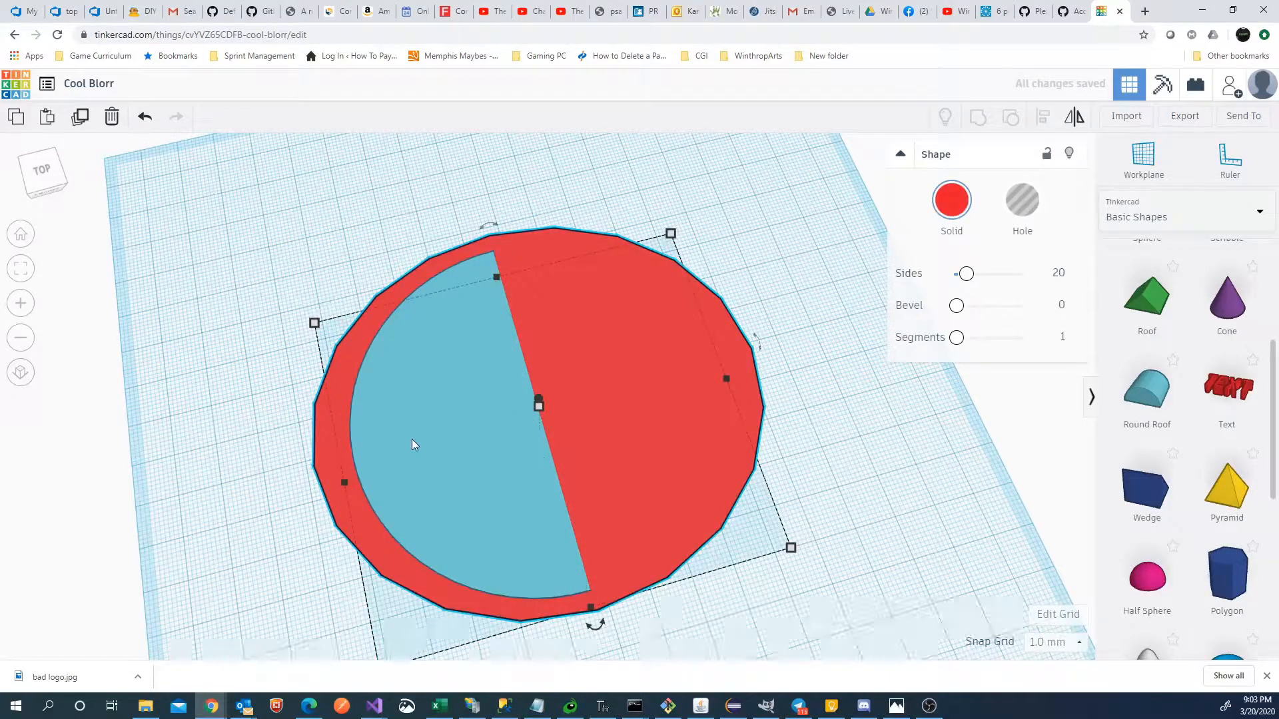
Step: Enlarge the half-round piece to 71 by 40 mm by extending its outer corner toward the disc's rim
left_click(409, 441)
left_click_drag(365, 350, 346, 350)
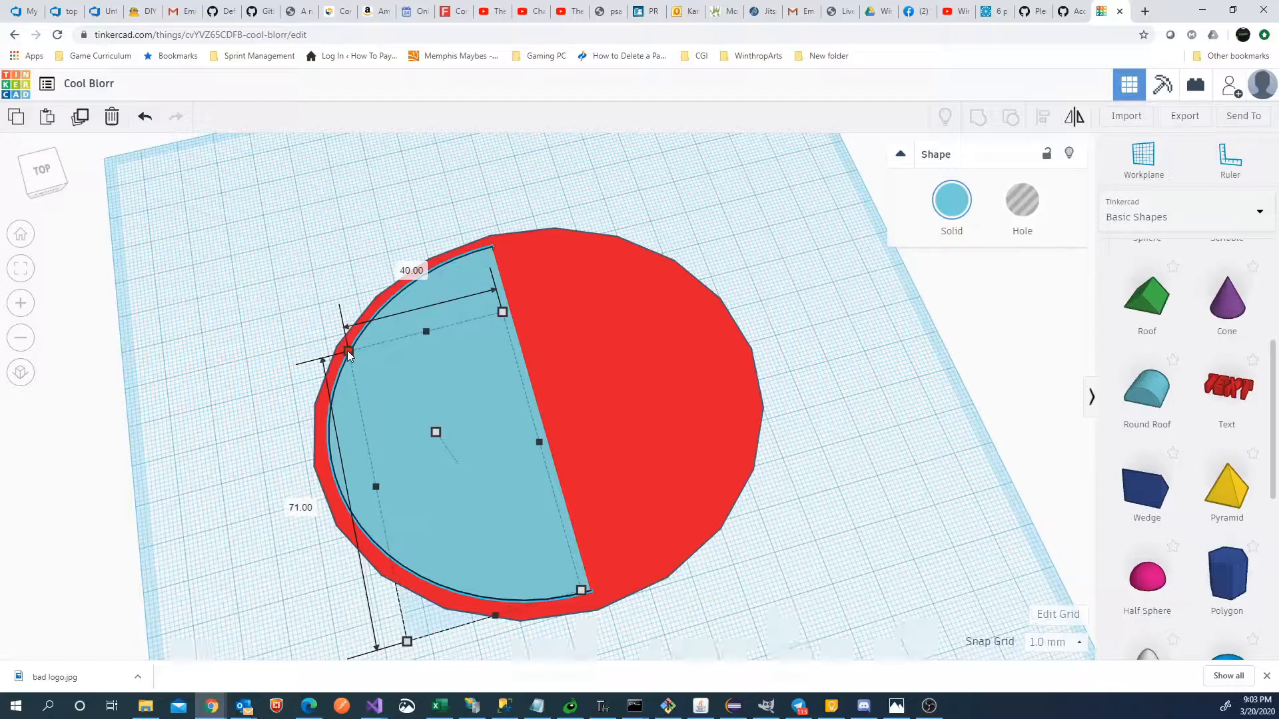
left_click(805, 390)
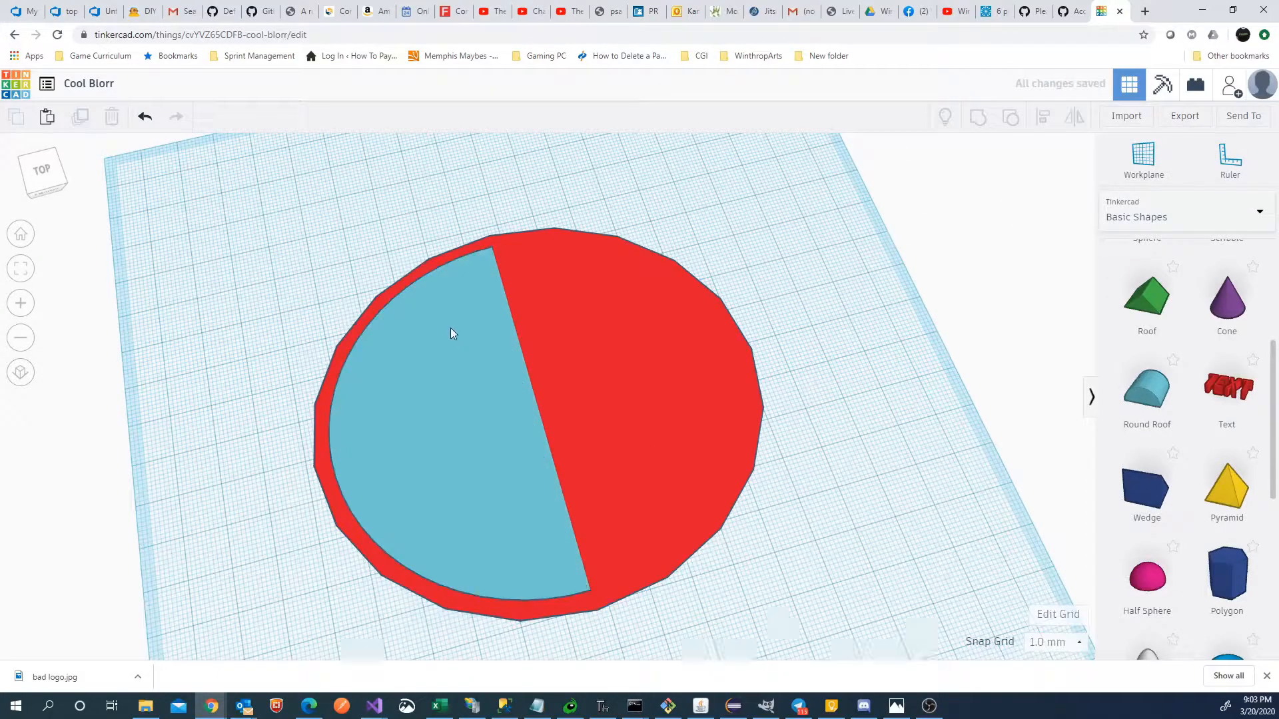
Step: Duplicate the half-round piece and move the copy over to the disc's right half
left_click(457, 286)
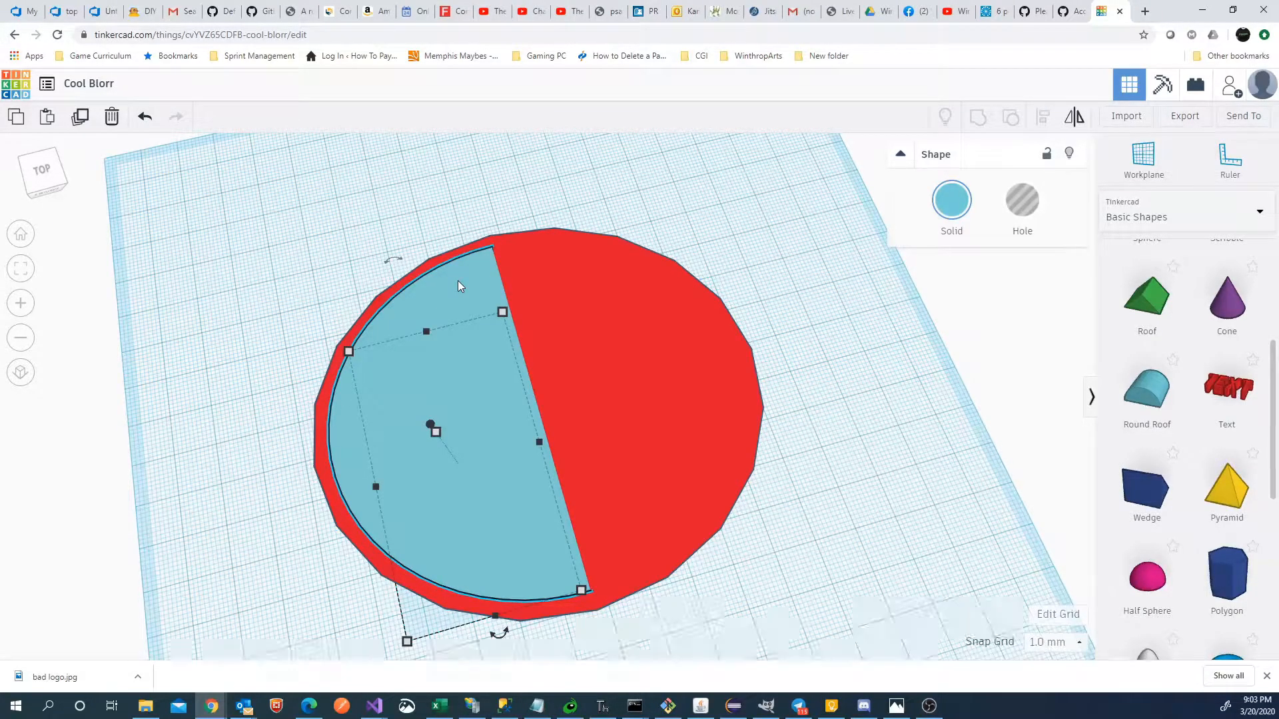
key("ctrl+v")
left_click_drag(566, 278, 694, 247)
right_click_drag(844, 374, 815, 388)
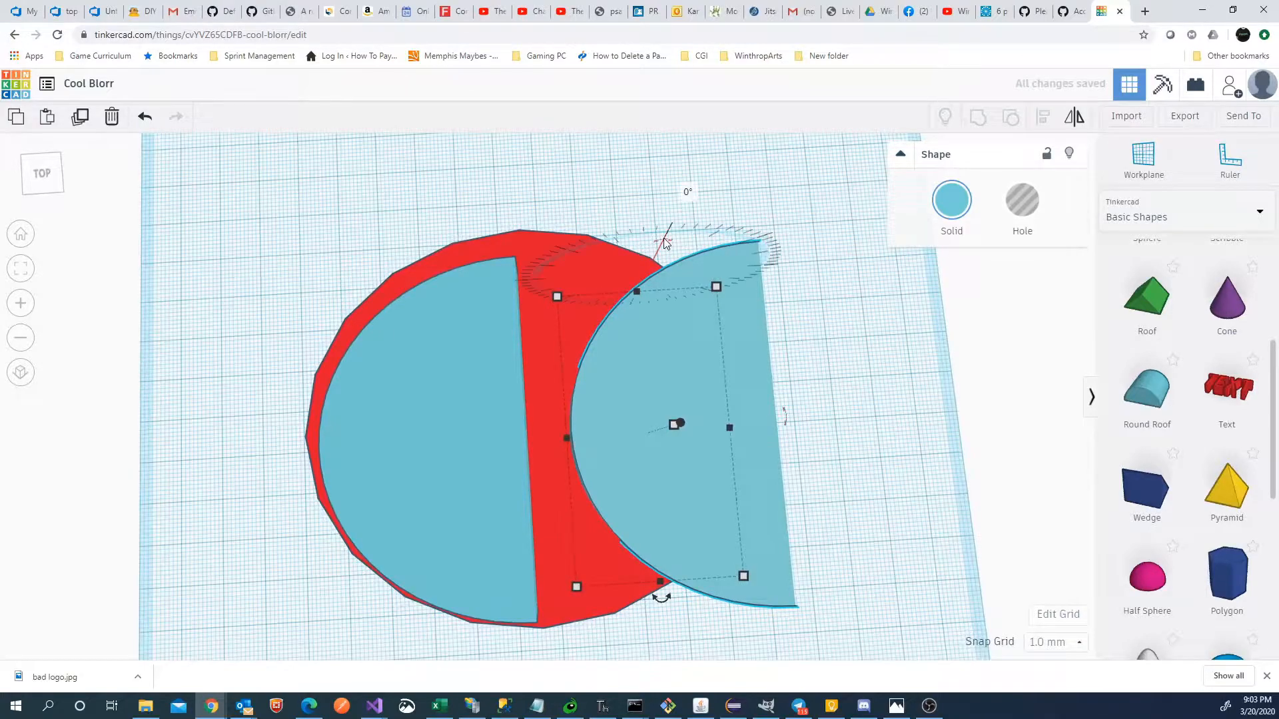
scroll(846, 443, "down", 2)
right_click_drag(841, 434, 726, 325)
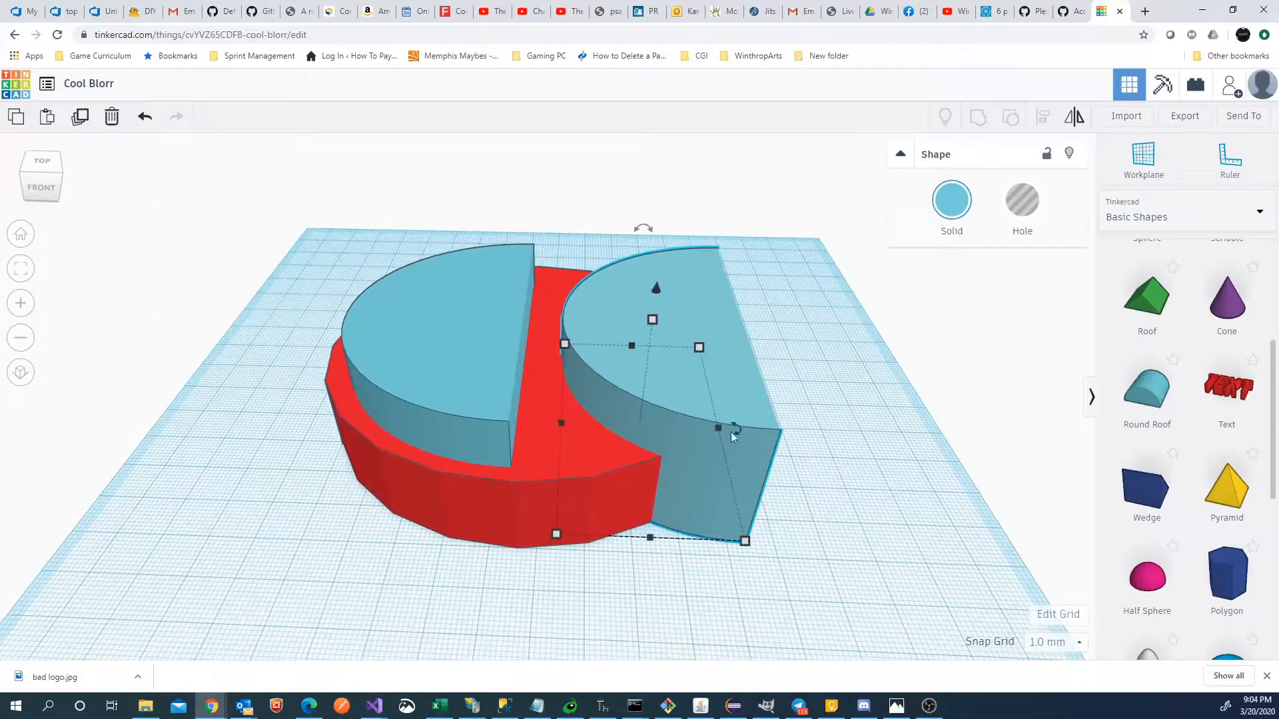
Step: Turn the copied half-round piece so its curve faces the disc's right rim, and compare it with the reference logo
left_click_drag(737, 429, 597, 421)
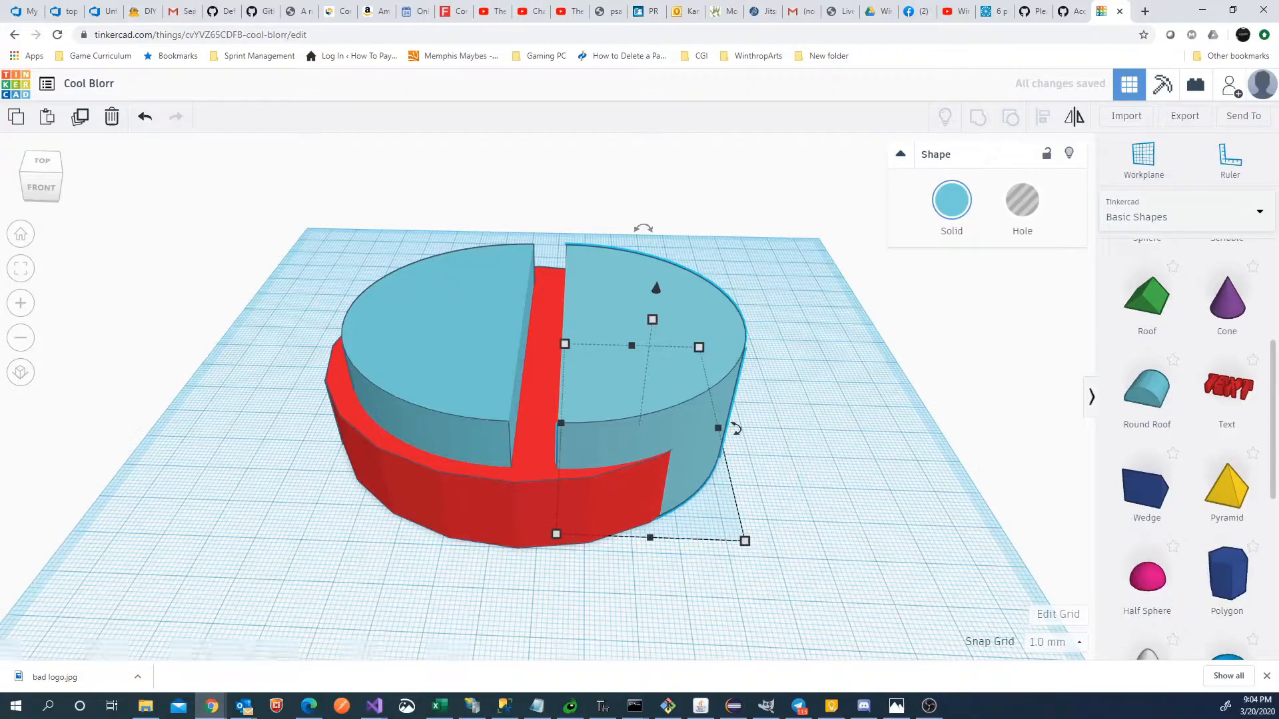
left_click_drag(0, 164, 1103, 133)
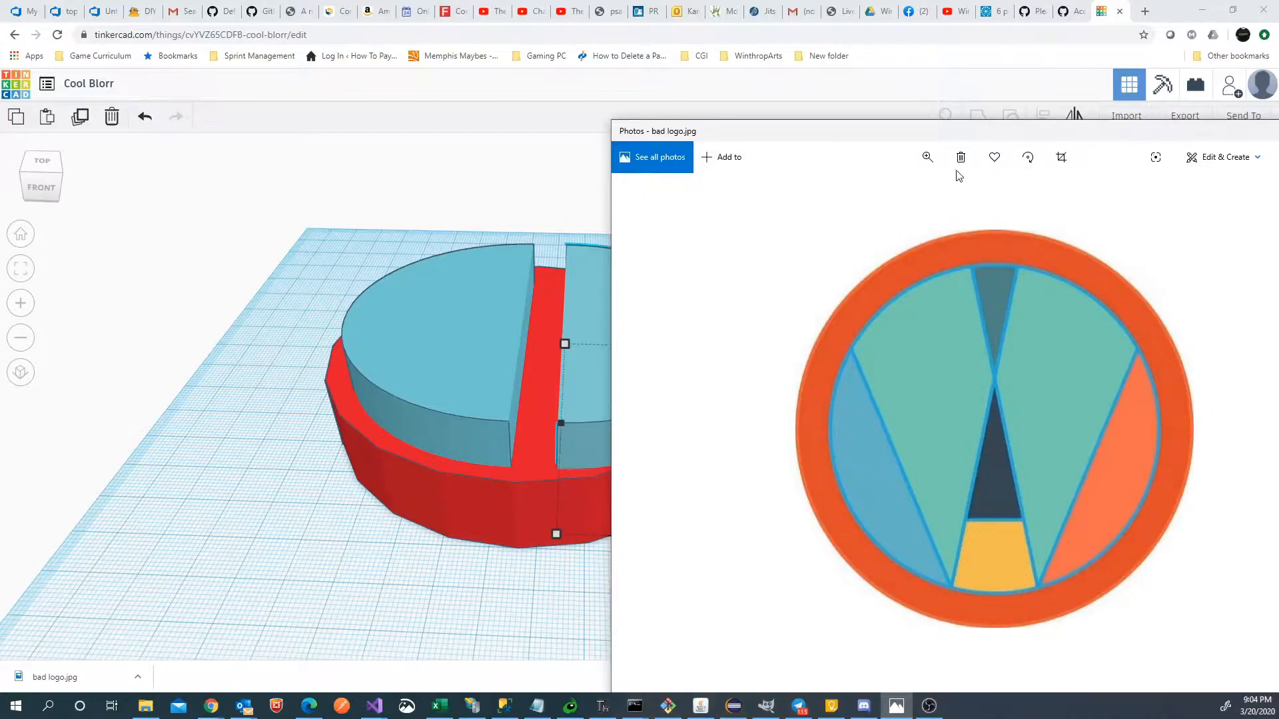
left_click_drag(971, 133, 0, 206)
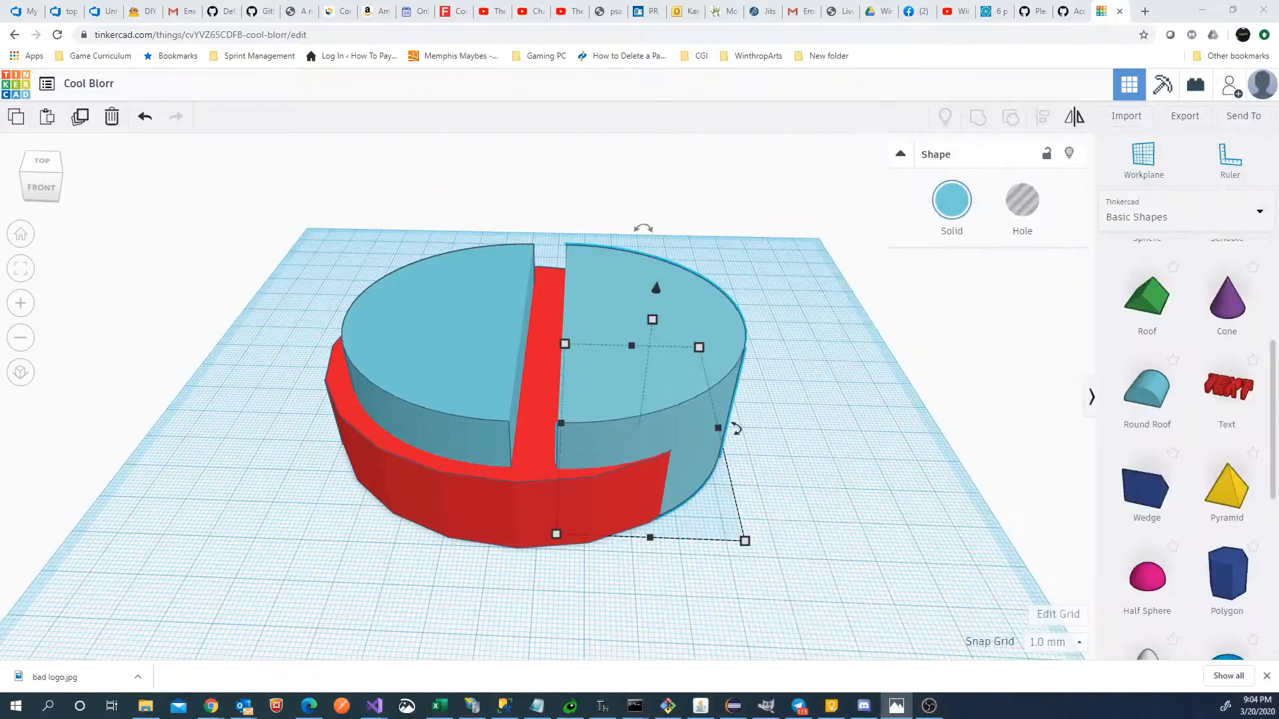
Step: Color the right half-round piece orange and move it flush against the blue half's straight edge
left_click(583, 299)
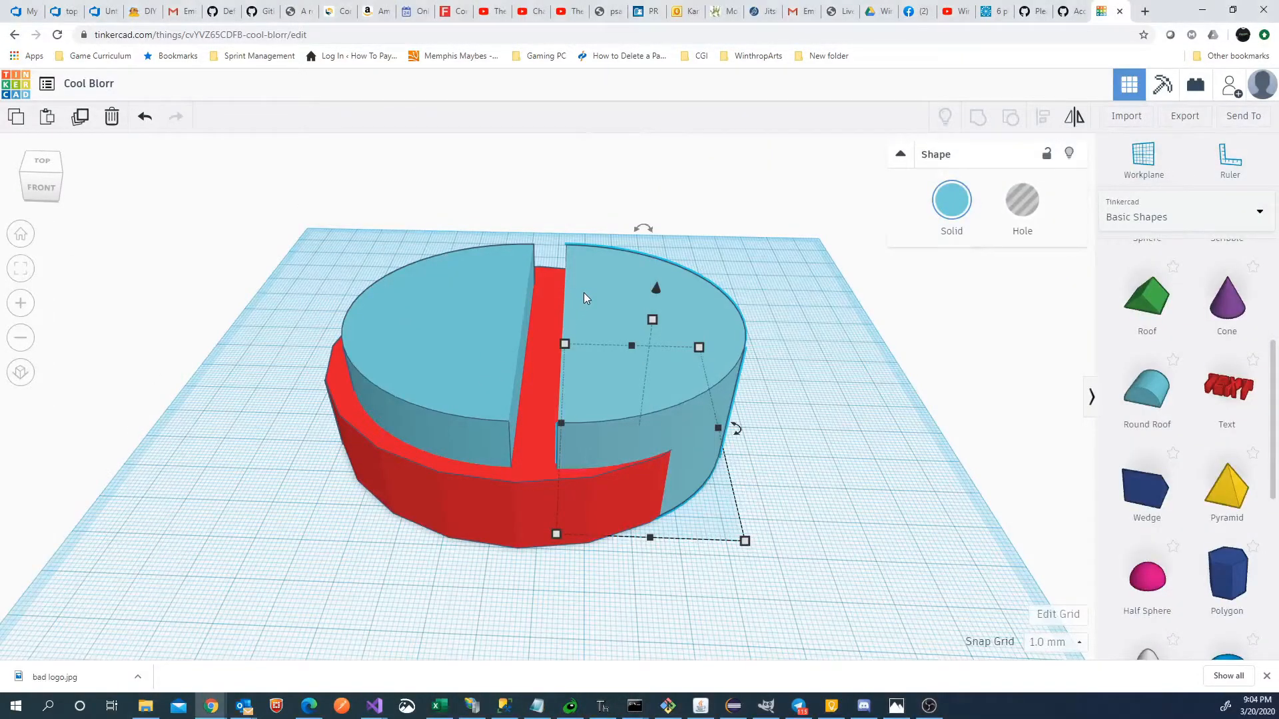
left_click(937, 205)
left_click(958, 314)
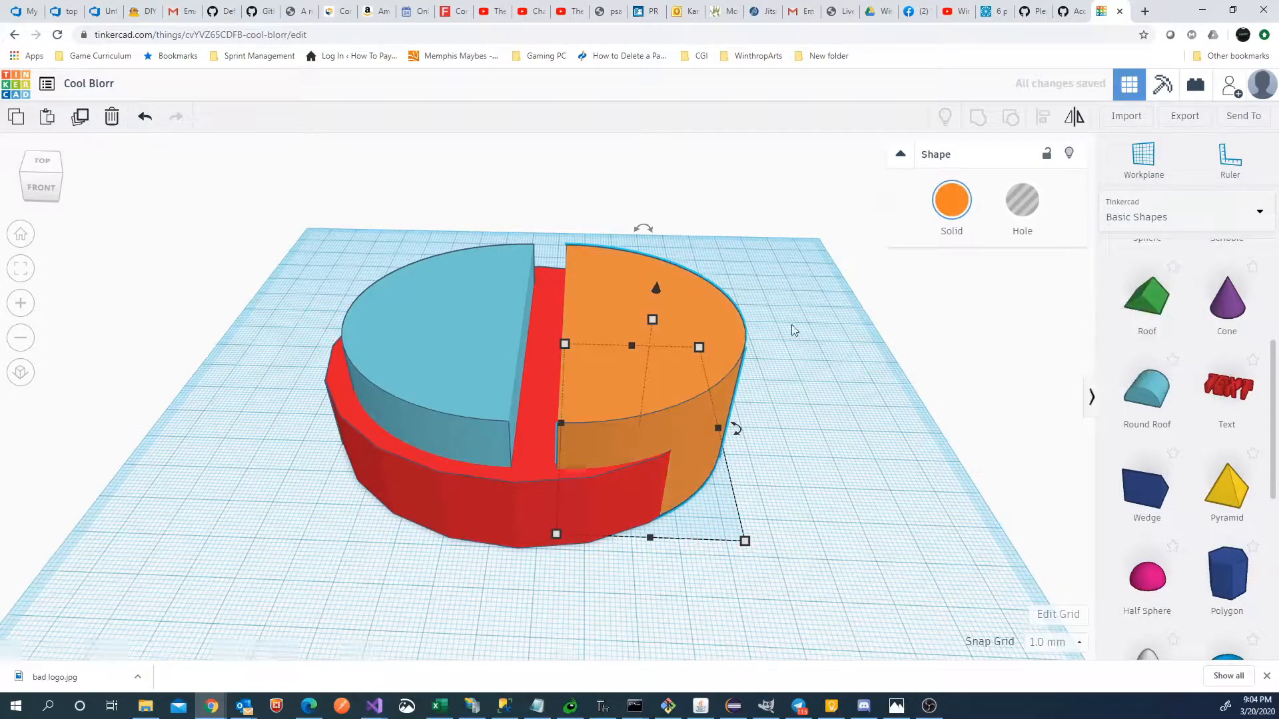
left_click_drag(711, 320, 671, 318)
right_click_drag(799, 375, 819, 500)
right_click_drag(765, 547, 817, 526)
Step: Lower the blue half-round piece to a height of 23 mm and bring the orange one down level with it
left_click(525, 412)
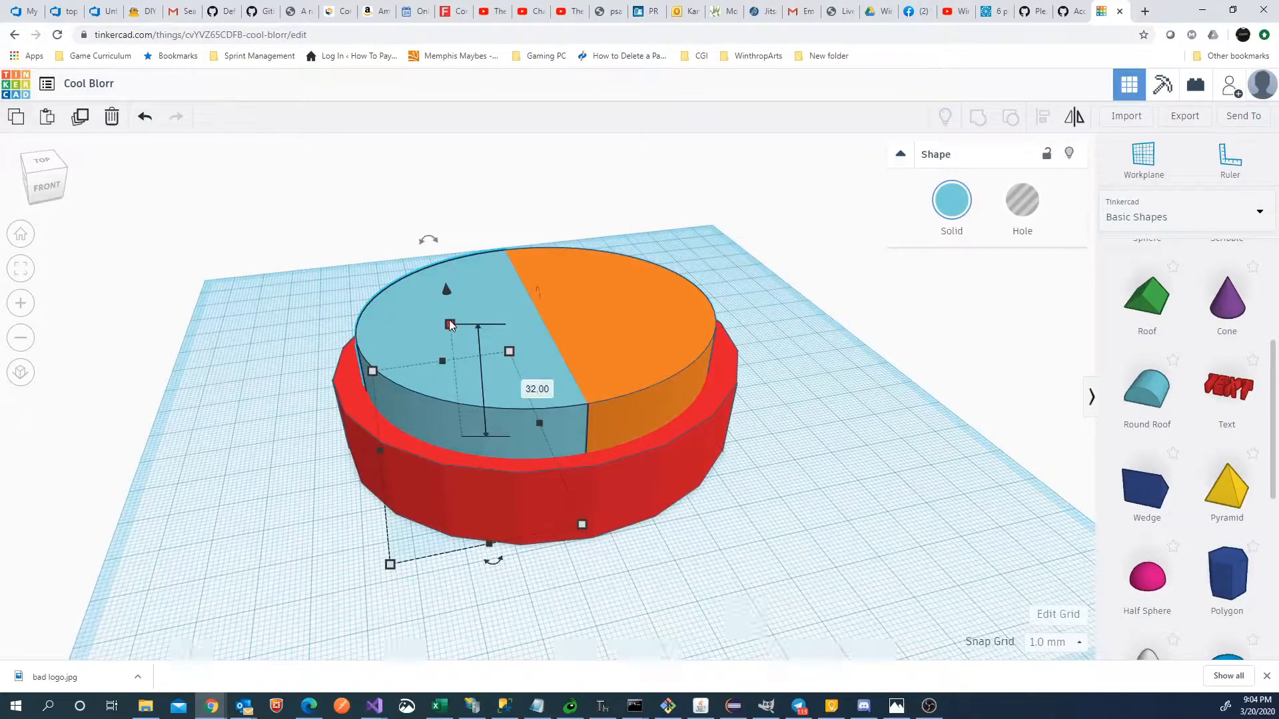
left_click_drag(450, 325, 451, 363)
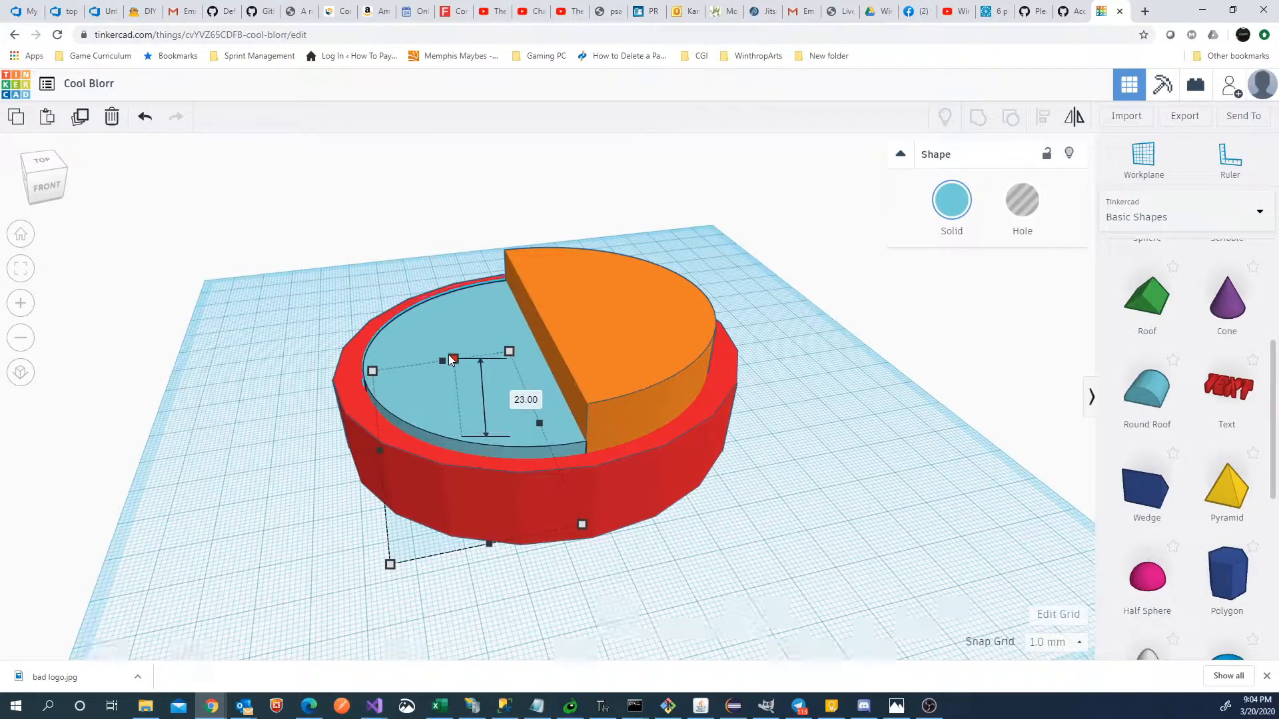
left_click(611, 347)
left_click_drag(621, 302, 621, 332)
Step: Adjust the orange half and extend the blue half's outer corner so both form one continuous circle inside the red rim
right_click_drag(760, 373, 802, 484)
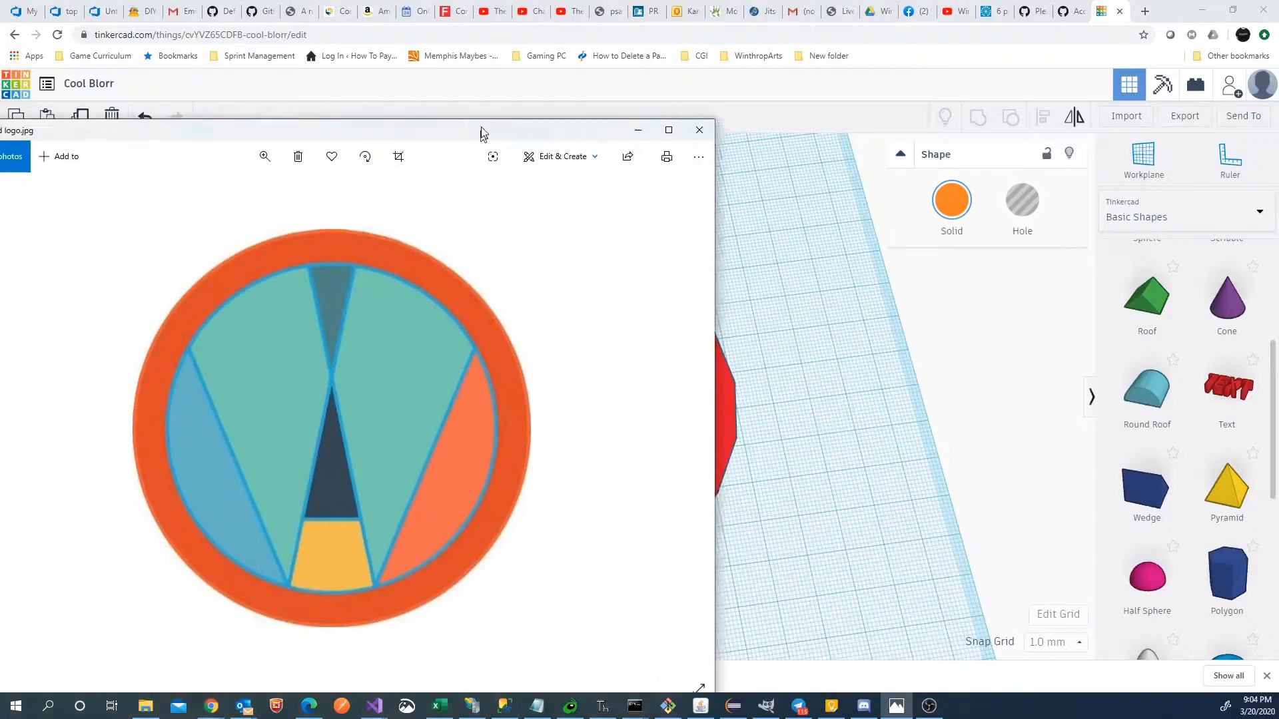
left_click_drag(480, 131, 633, 1)
left_click_drag(657, 298, 659, 283)
left_click(449, 357)
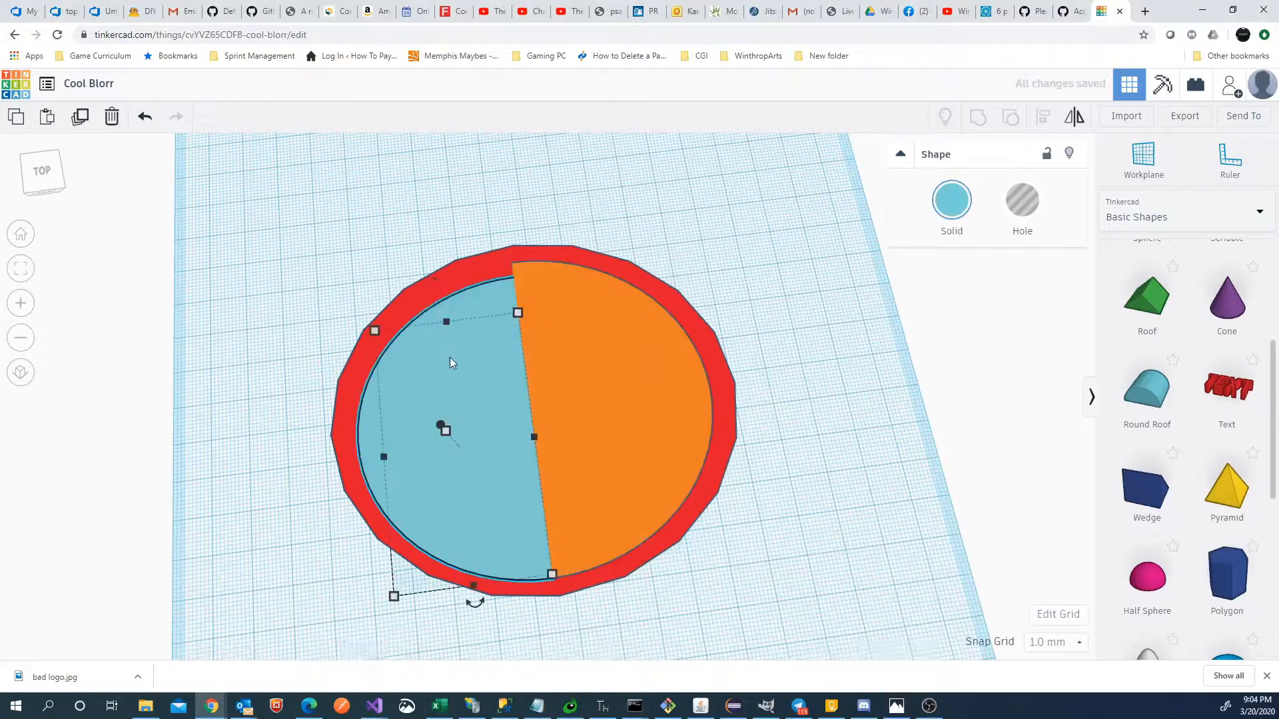
left_click_drag(377, 330, 374, 324)
left_click(808, 288)
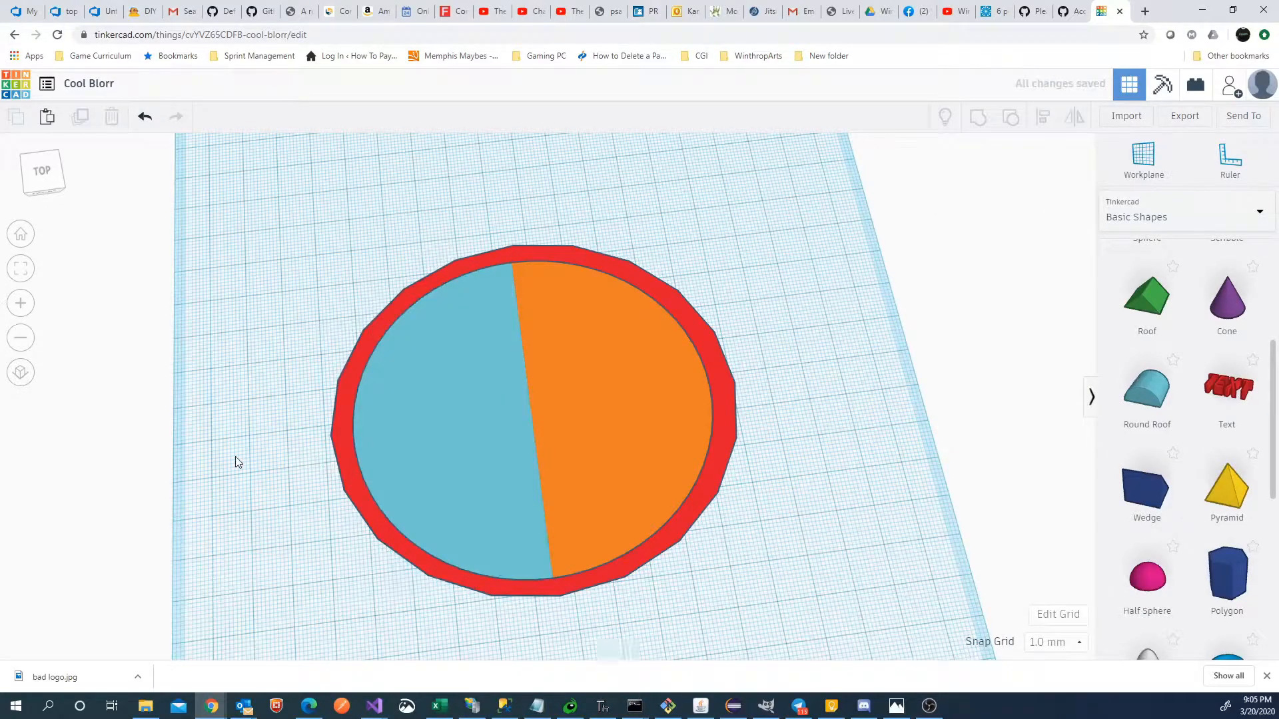
Step: Consult the reference logo's inner shapes and place a wedge on the workplane beside the disc's front edge
left_click_drag(0, 280, 938, 120)
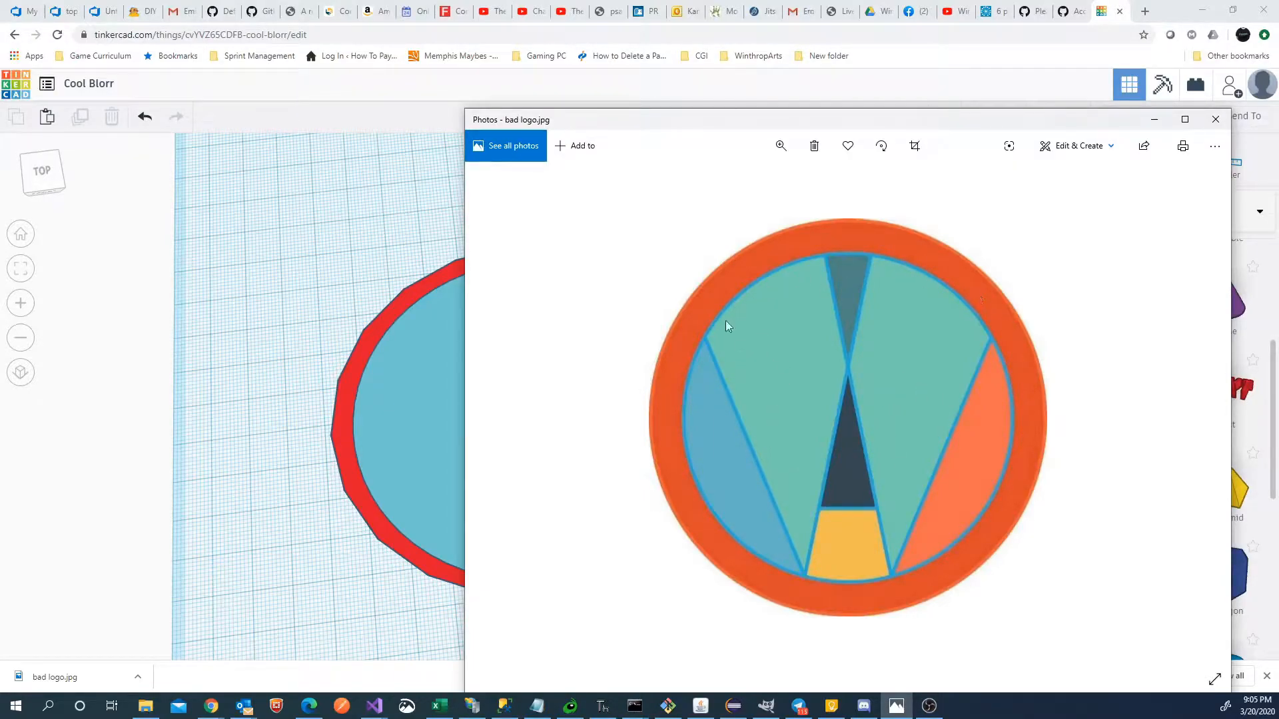
left_click_drag(979, 122, 0, 127)
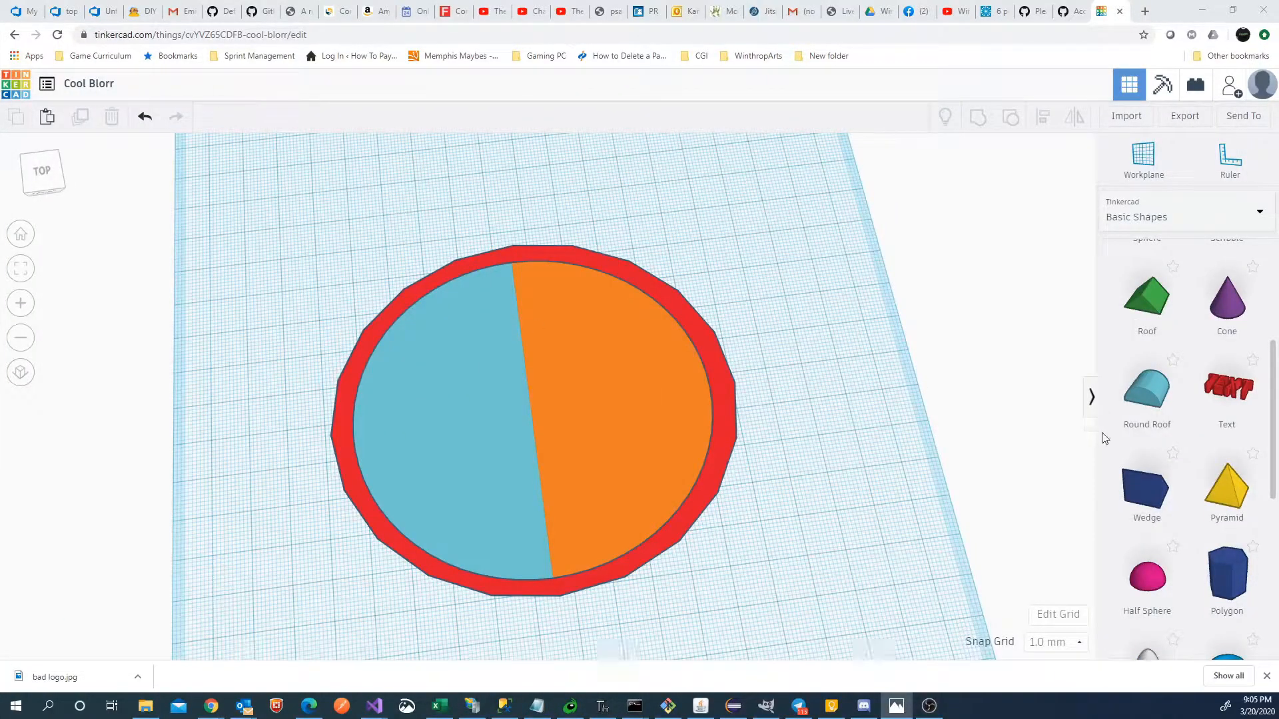
left_click_drag(1154, 496, 880, 525)
right_click_drag(921, 561, 845, 596)
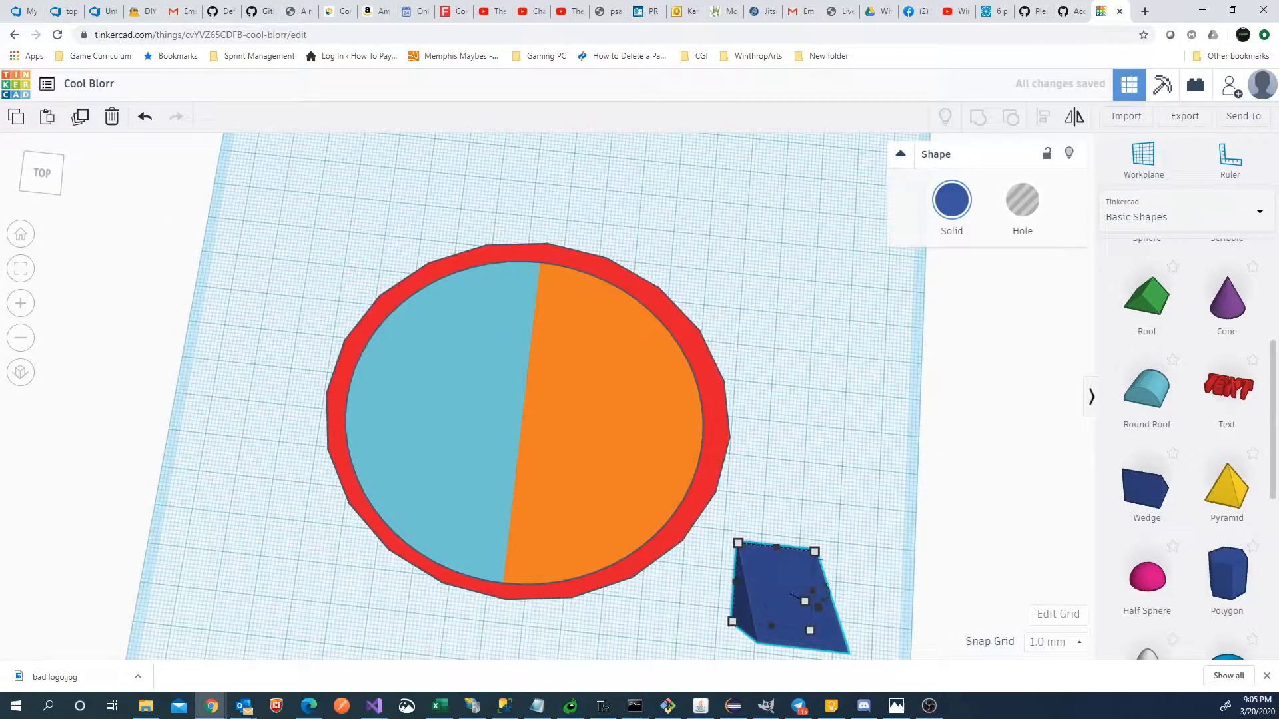
left_click_drag(0, 134, 612, 69)
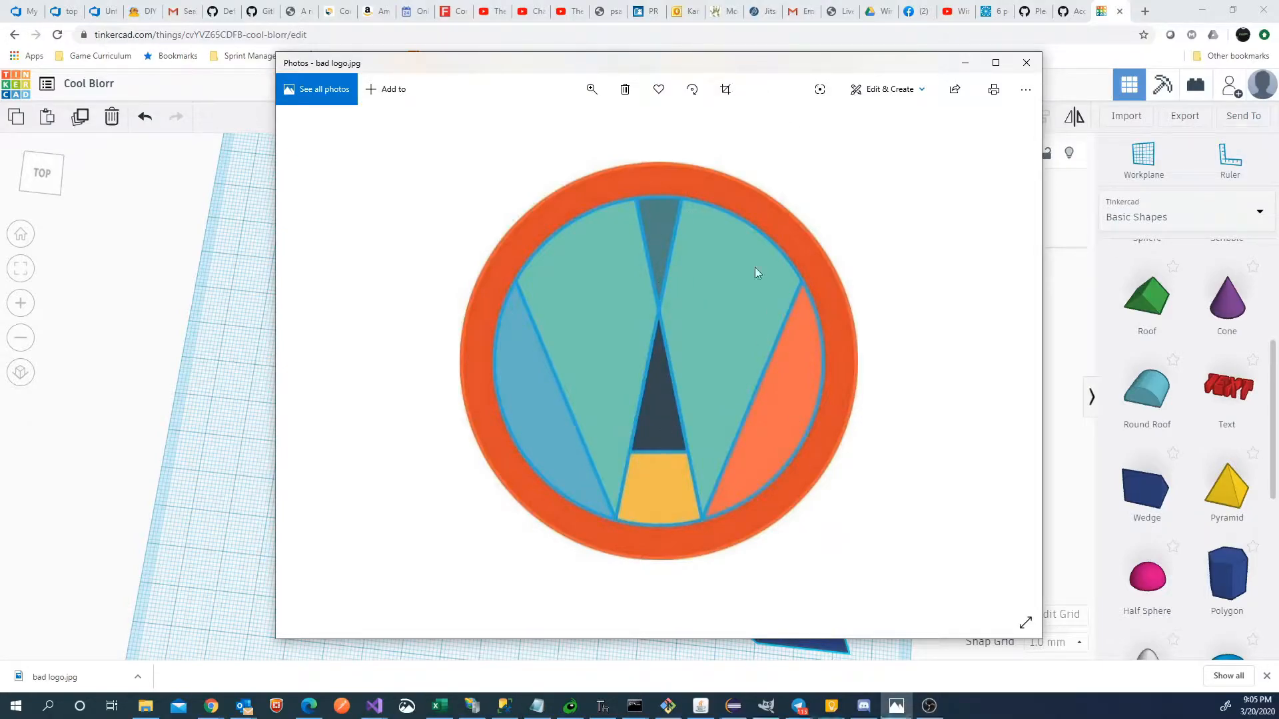
left_click_drag(797, 65, 0, 121)
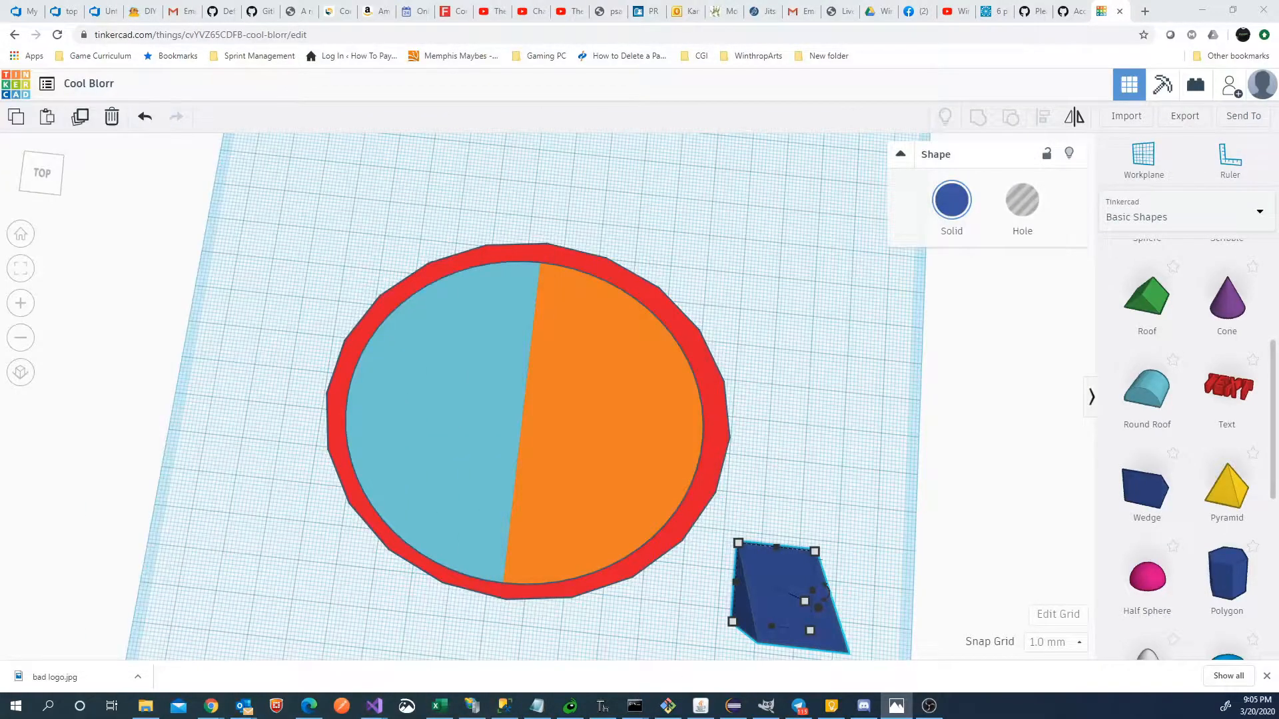
Step: Tip the wedge onto its side so that its triangular face points upward
right_click_drag(850, 596, 790, 502)
left_click(838, 574)
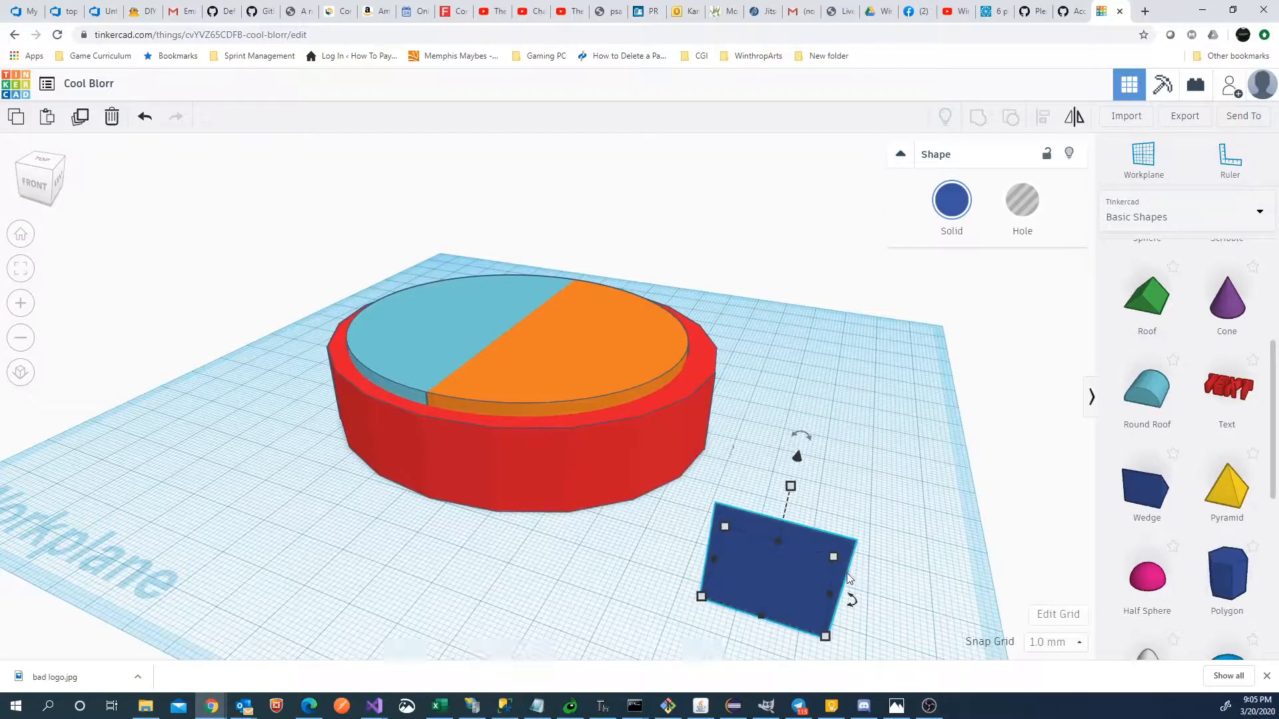
right_click_drag(916, 568, 821, 566)
left_click_drag(807, 447, 914, 578)
right_click_drag(913, 578, 534, 501)
Step: Flip the upright wedge by 180° in its vertical plane
left_click(379, 453)
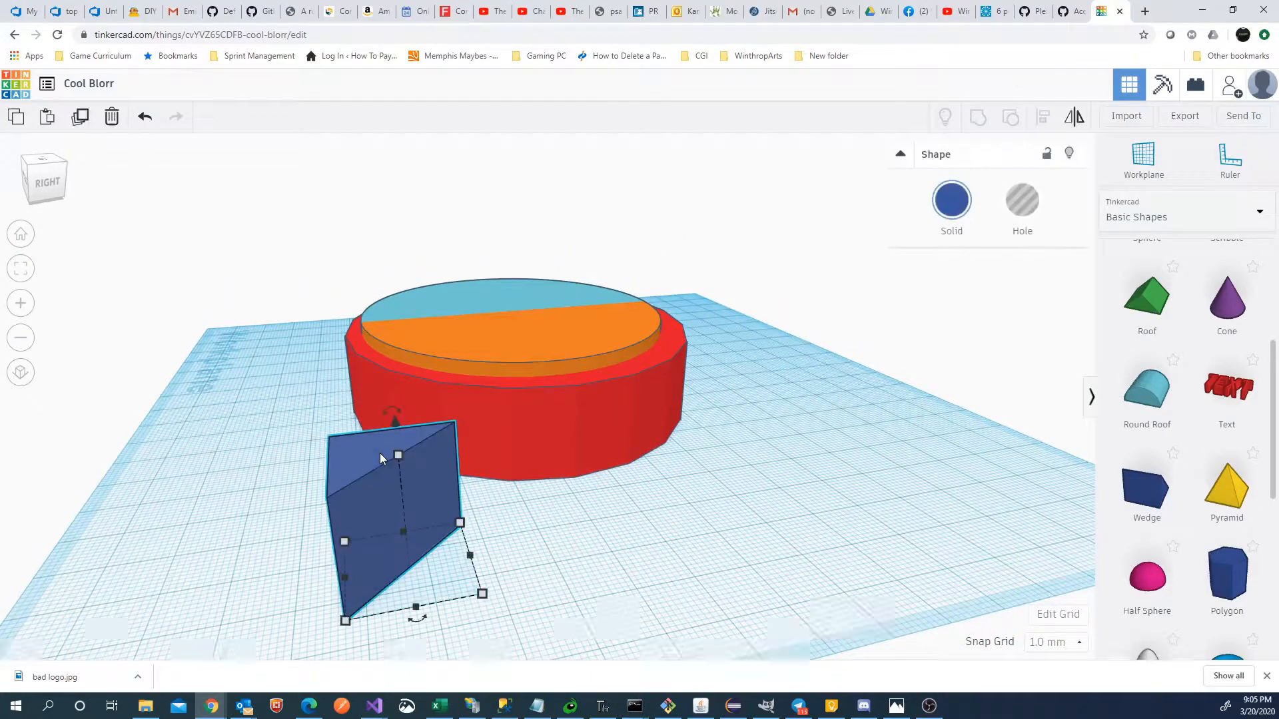
left_click_drag(397, 411, 413, 631)
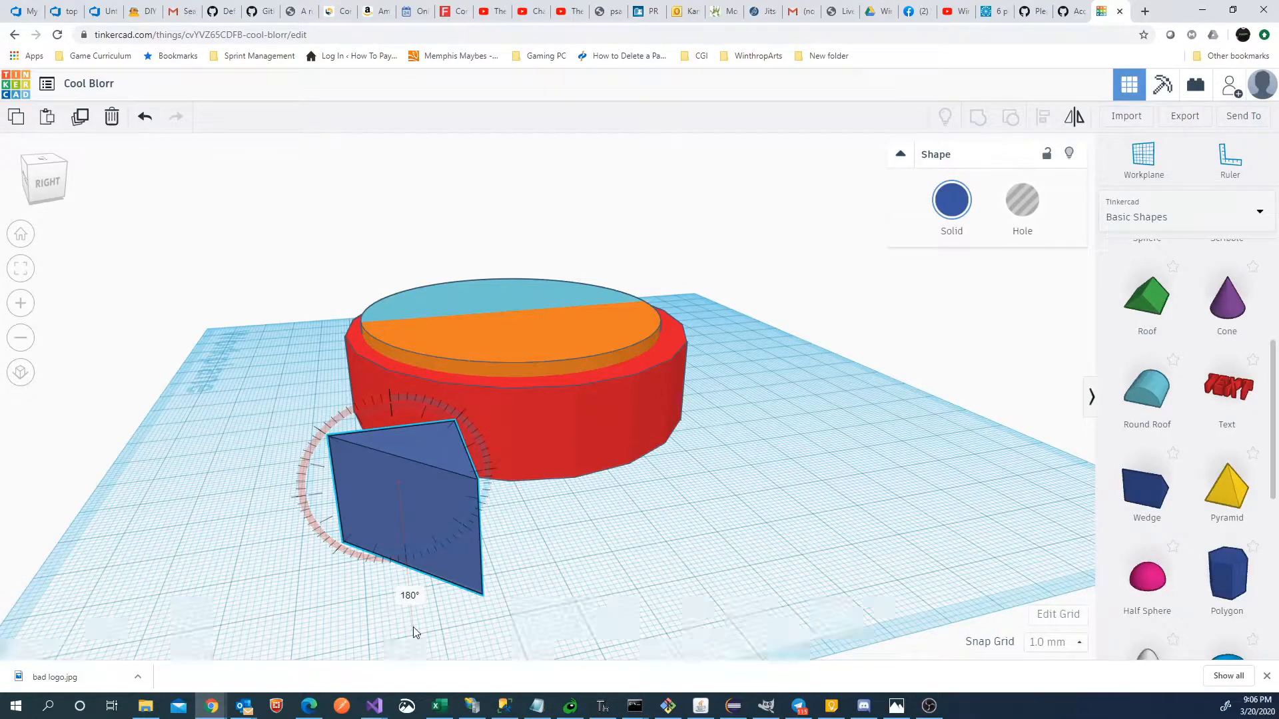
left_click_drag(413, 631, 413, 626)
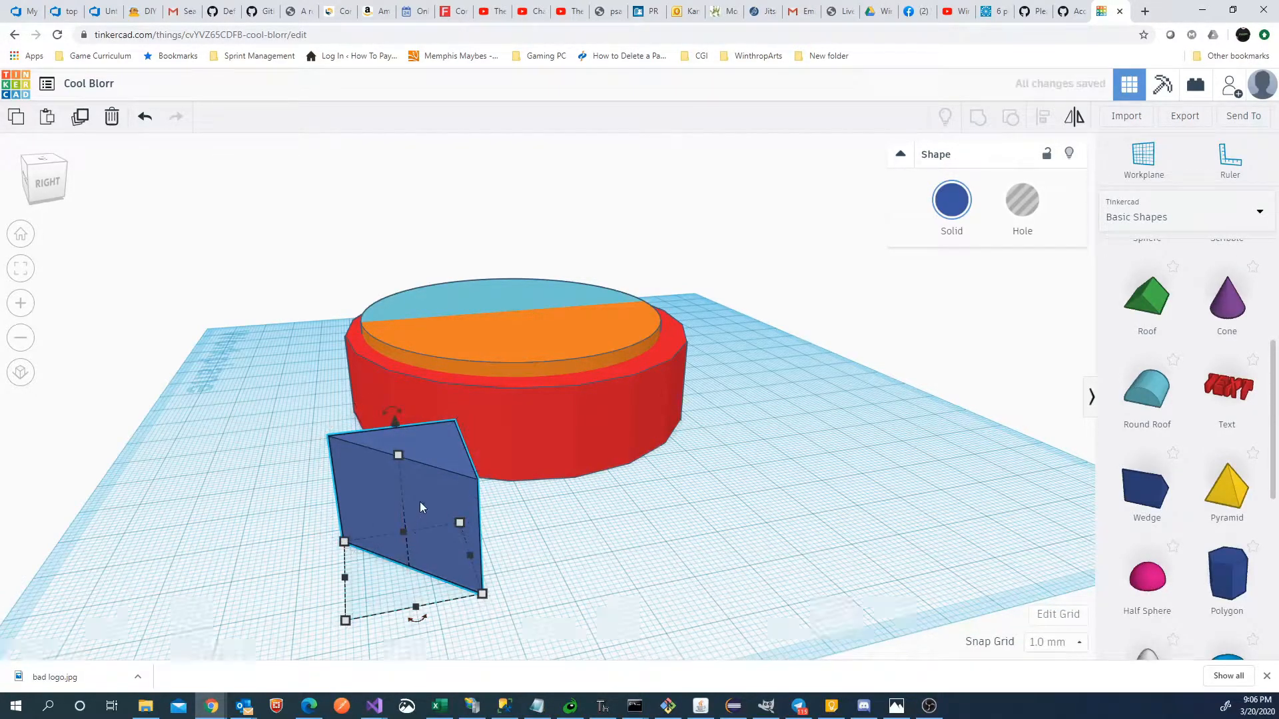
left_click(555, 513)
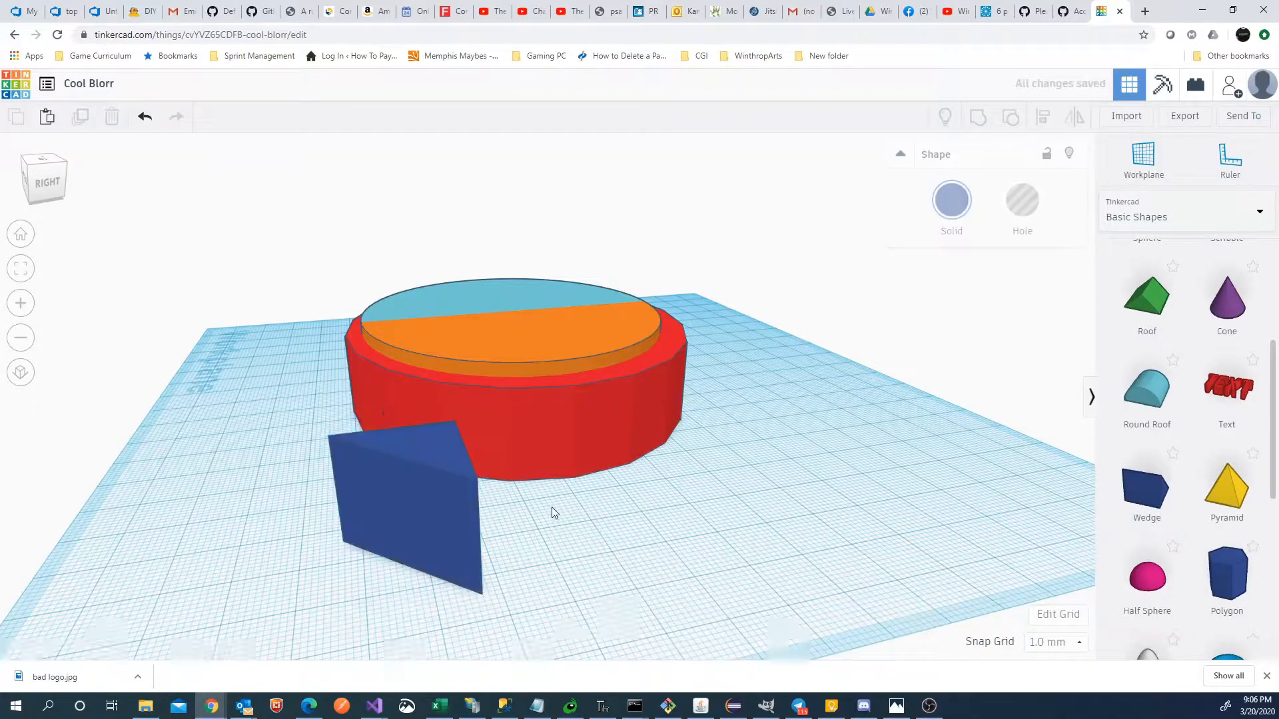
Step: Move the wedge from beside the disc onto the middle of the disc, across the seam between the two halves
left_click_drag(442, 502, 445, 495)
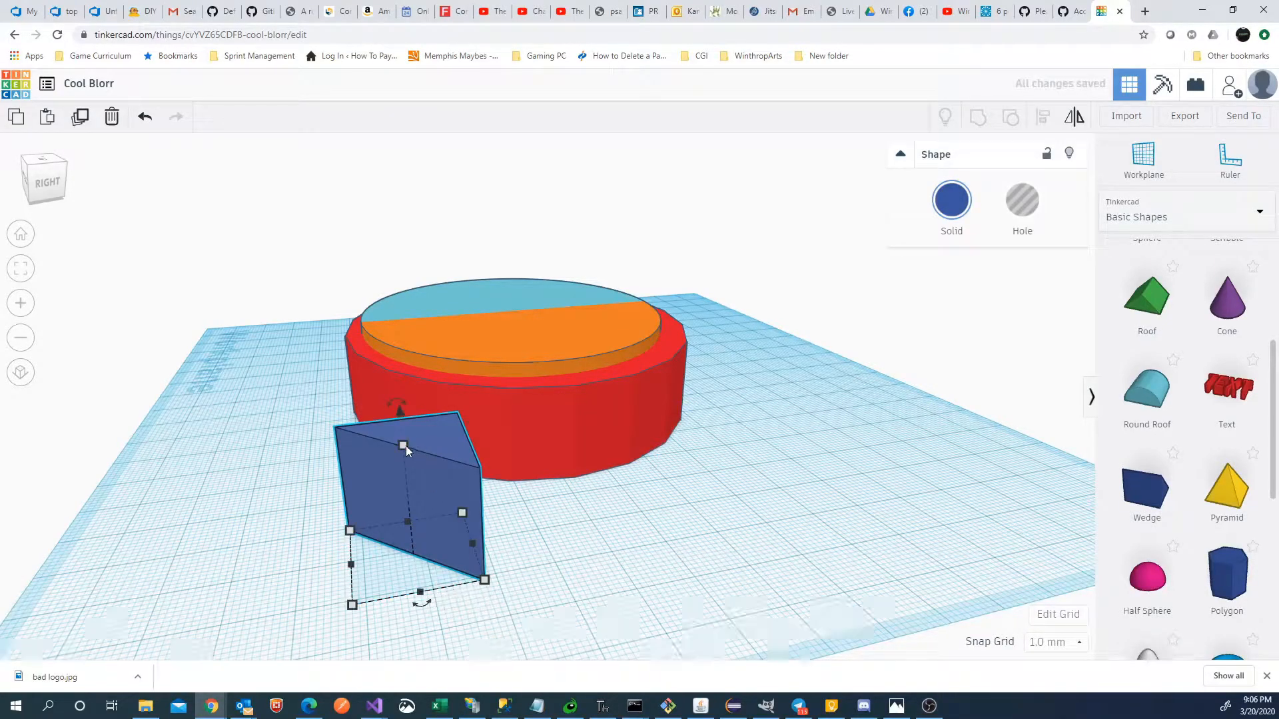
left_click(556, 486)
left_click(437, 477)
mouse_move(401, 410)
left_mouse_down()
mouse_move(400, 395)
mouse_move(400, 409)
left_mouse_up()
right_click_drag(570, 486, 777, 628)
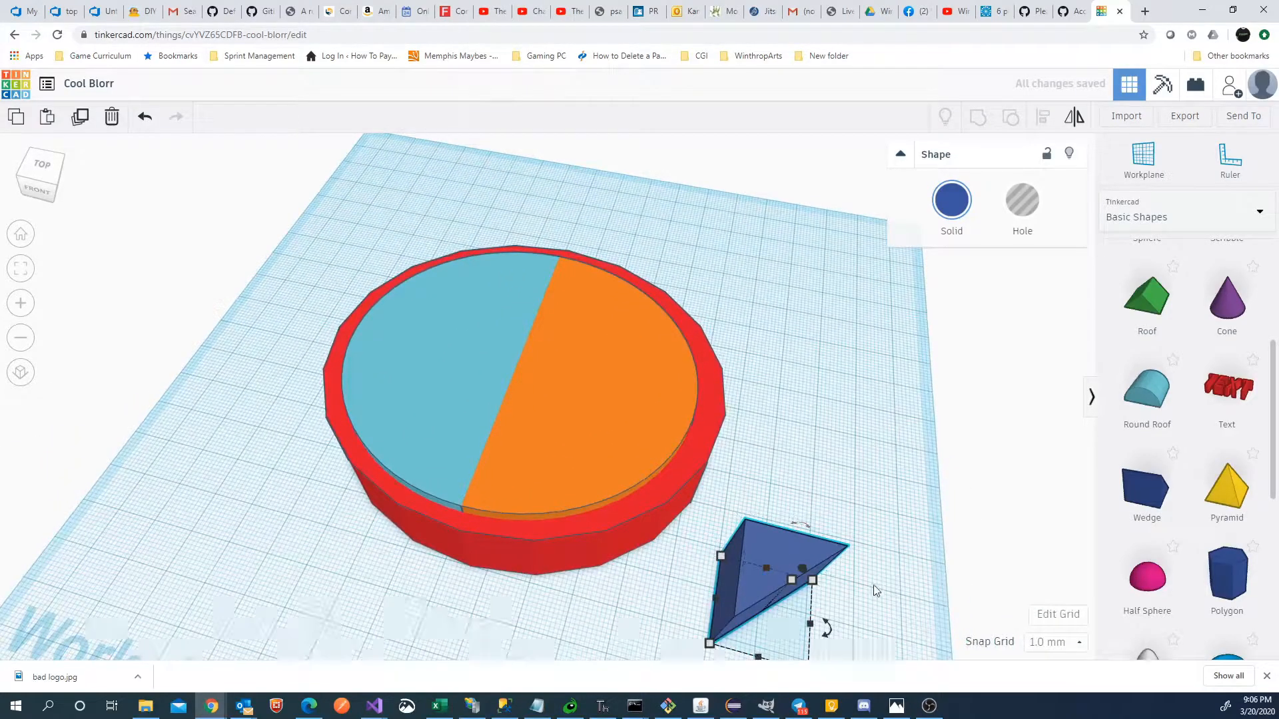
left_click_drag(783, 550, 796, 458)
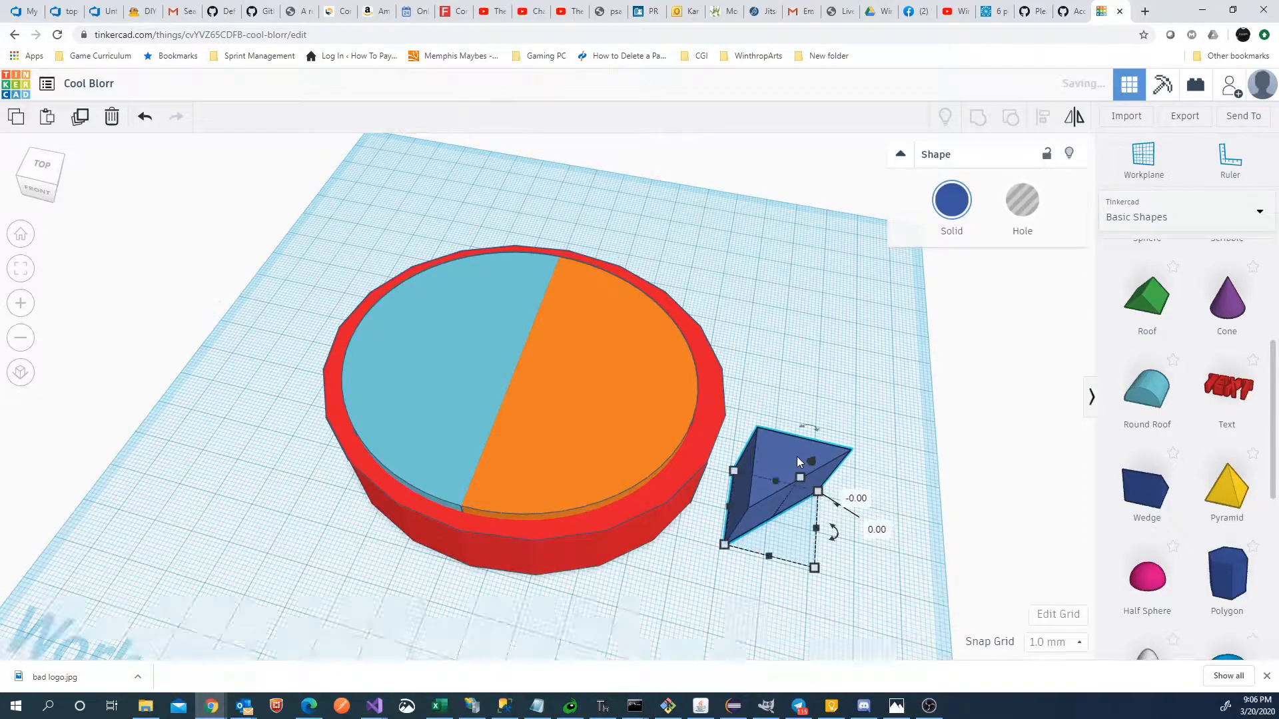
left_click_drag(816, 419, 454, 360)
right_click_drag(445, 598, 553, 613)
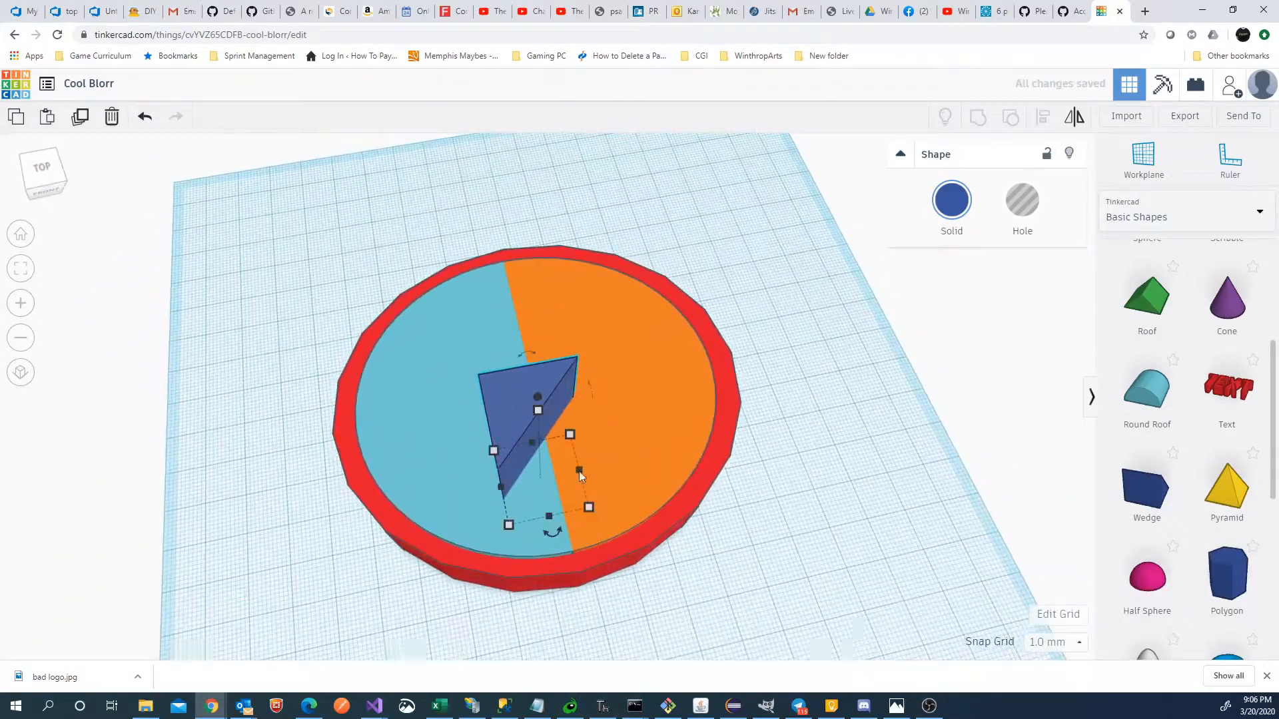
left_click(513, 384)
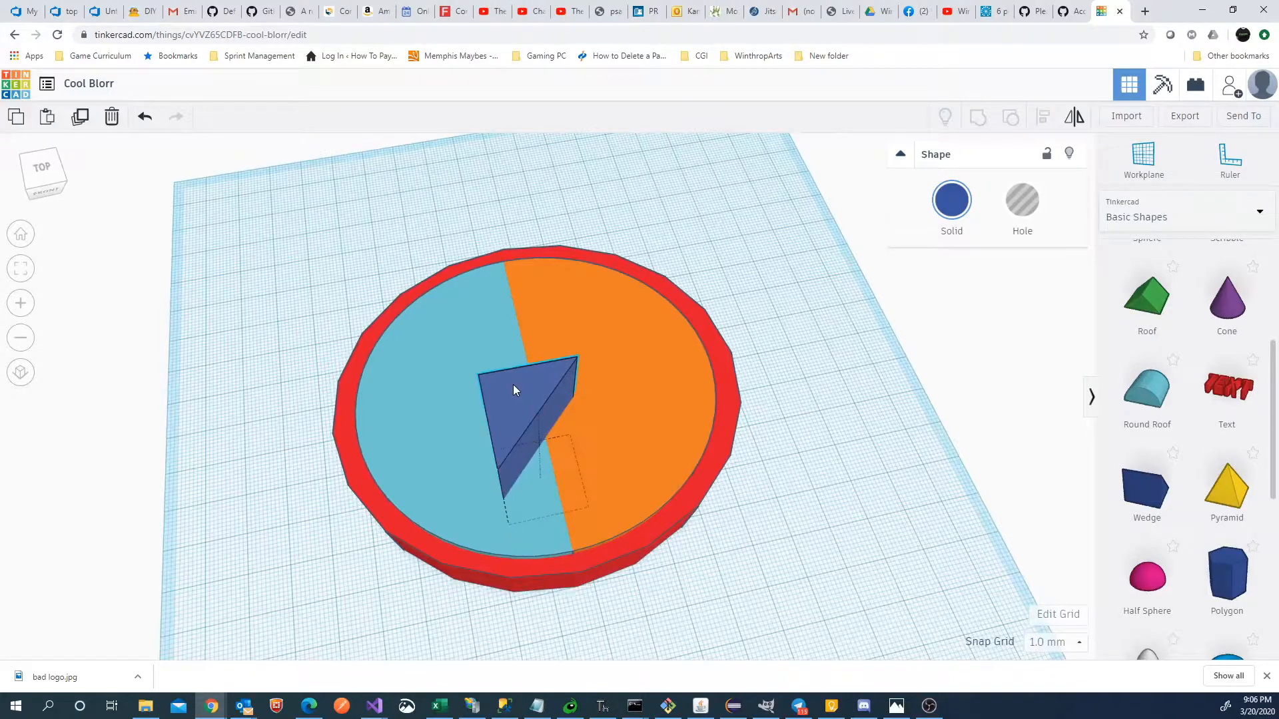
left_click(947, 209)
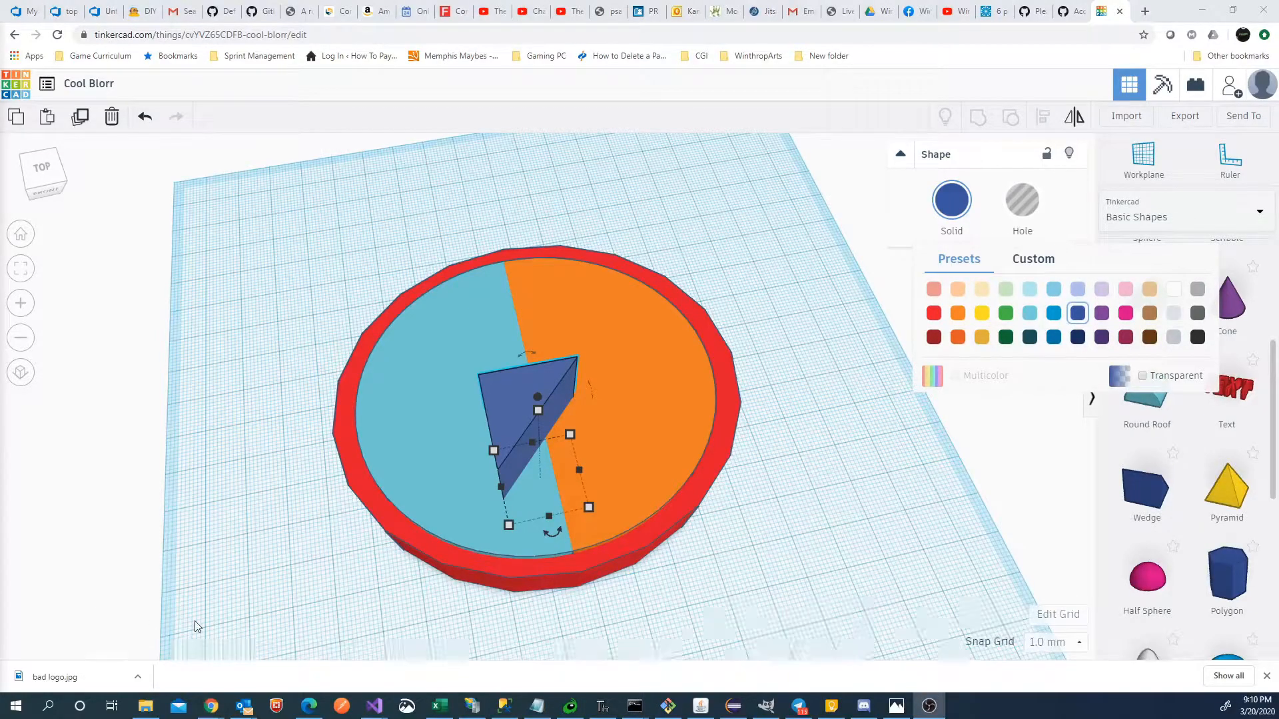
left_click(556, 376)
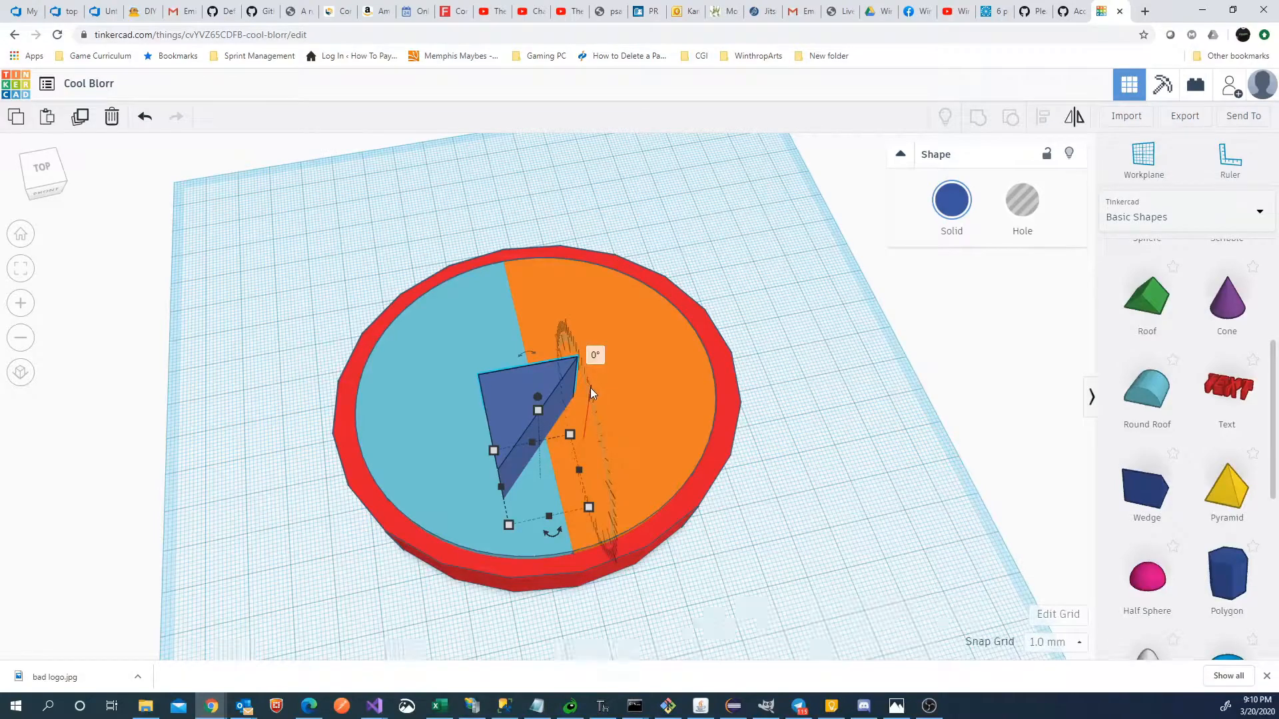
Step: Rotate the wedge so its tip points toward the disc's front edge, and enlarge it to 34 by 62 mm
left_click_drag(545, 527, 592, 408)
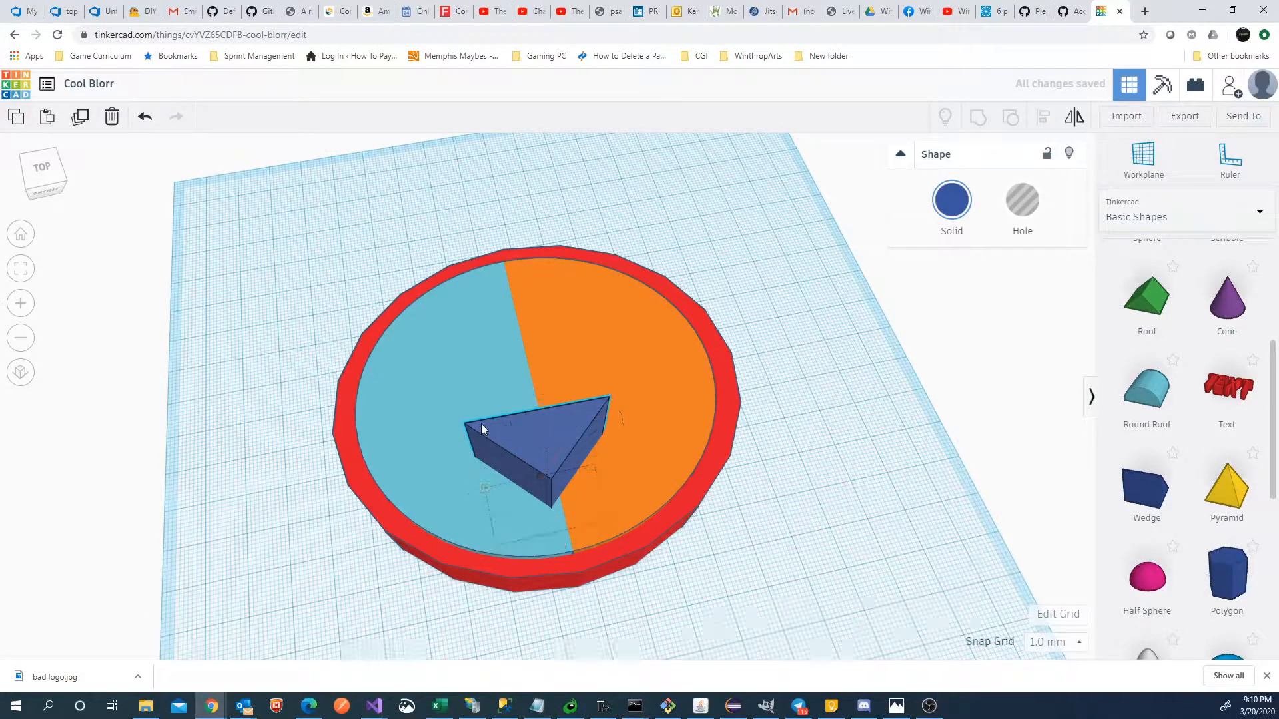
left_click_drag(484, 488, 438, 381)
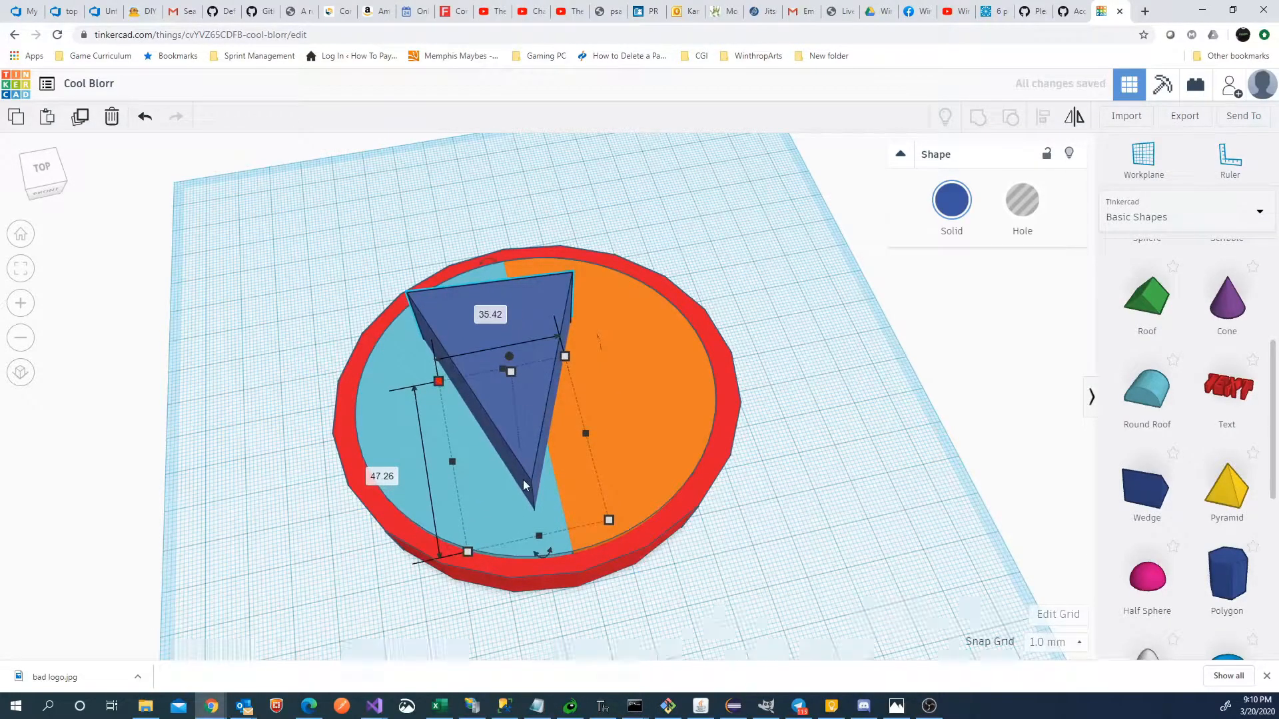
left_click_drag(608, 521, 607, 557)
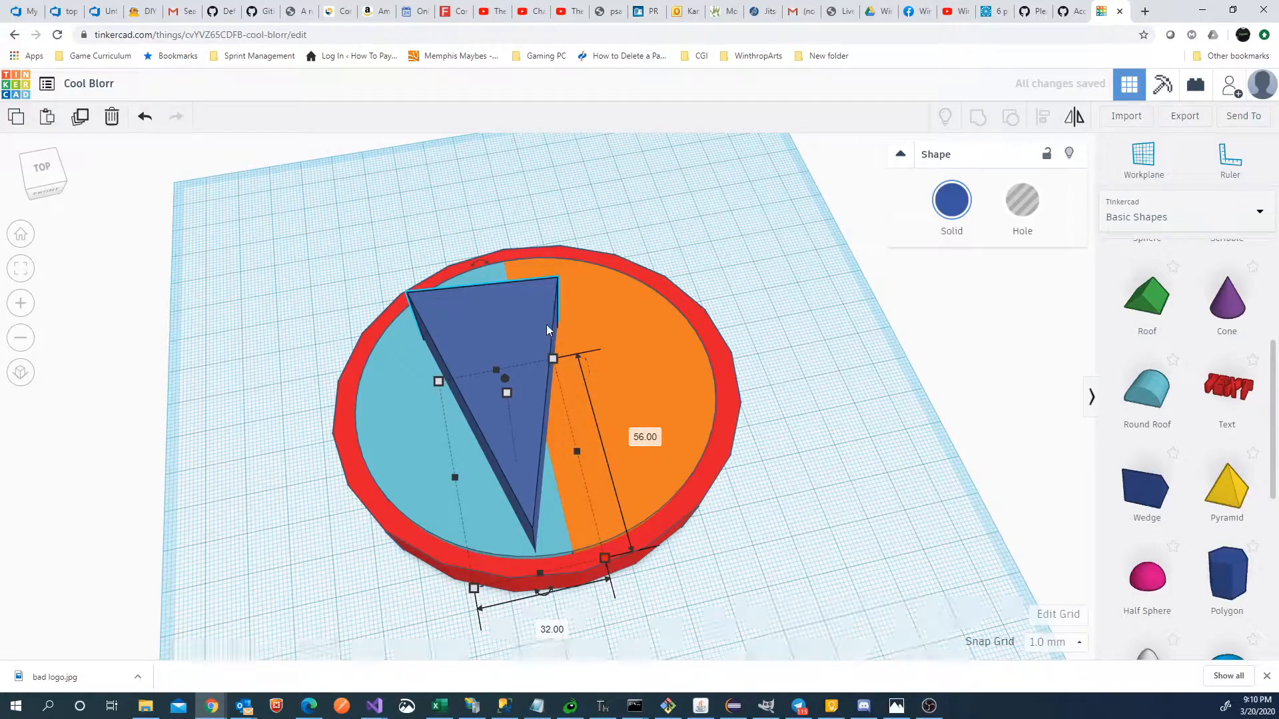
left_click_drag(535, 304, 535, 303)
left_click_drag(555, 359, 560, 338)
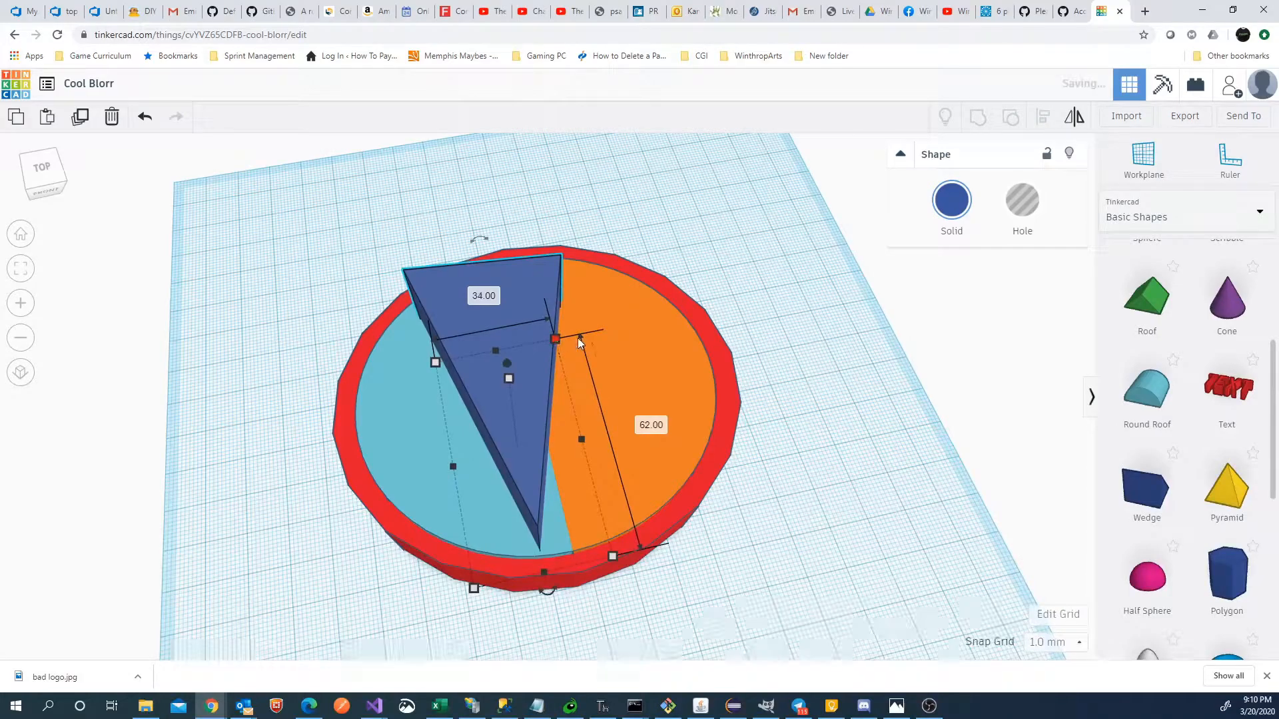
Step: Narrow the wedge by pulling its back corner on the blue side in toward the seam
right_click_drag(765, 369, 785, 438)
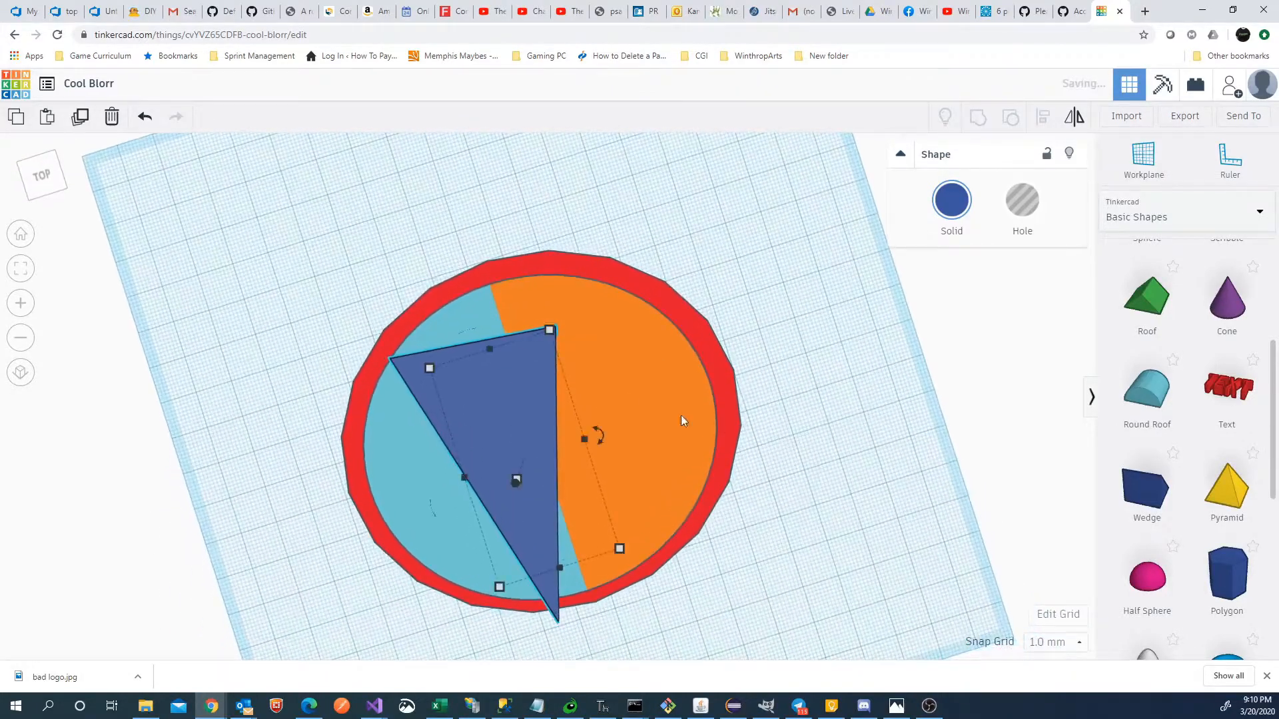
mouse_move(555, 336)
left_mouse_down()
mouse_move(553, 317)
mouse_move(555, 327)
left_mouse_up()
left_click_drag(429, 368, 464, 376)
left_click_drag(610, 443, 604, 434)
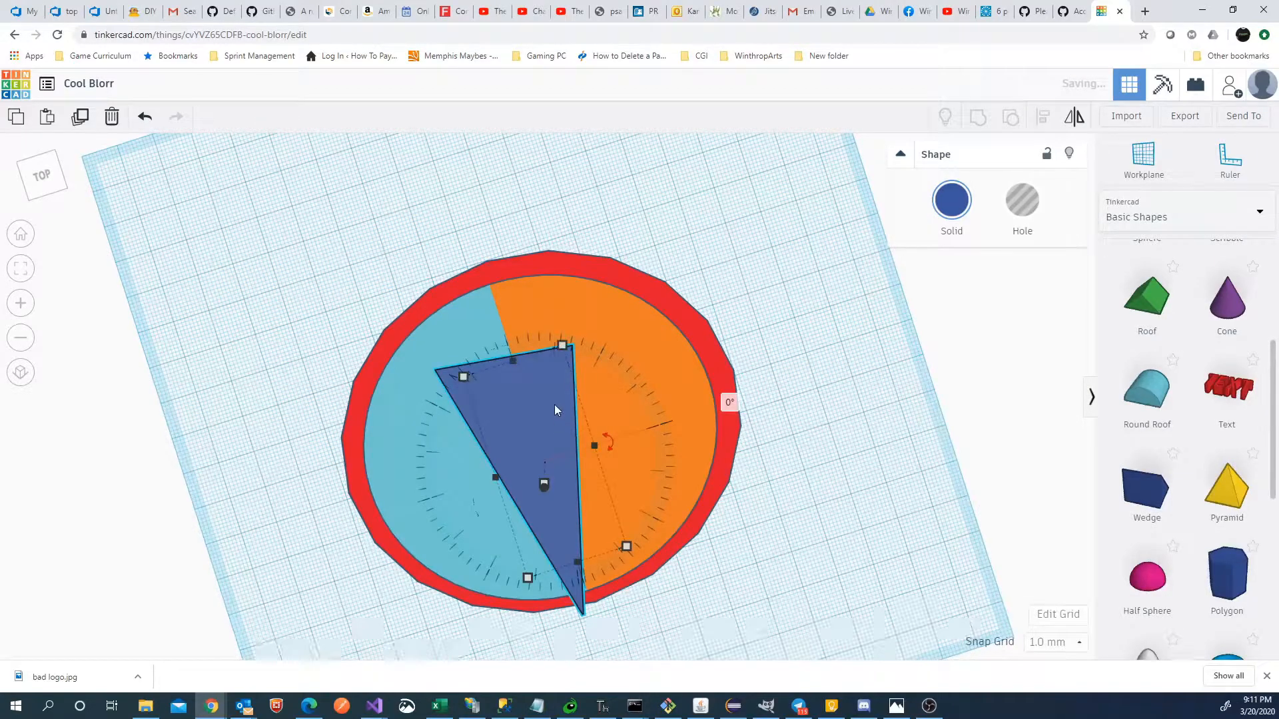
Step: Shift the wedge 7 mm and 8 mm back toward the blue half's rim, and resize it to 30 by 58 mm
left_click(826, 433)
left_click(536, 405)
left_click_drag(528, 416, 485, 399)
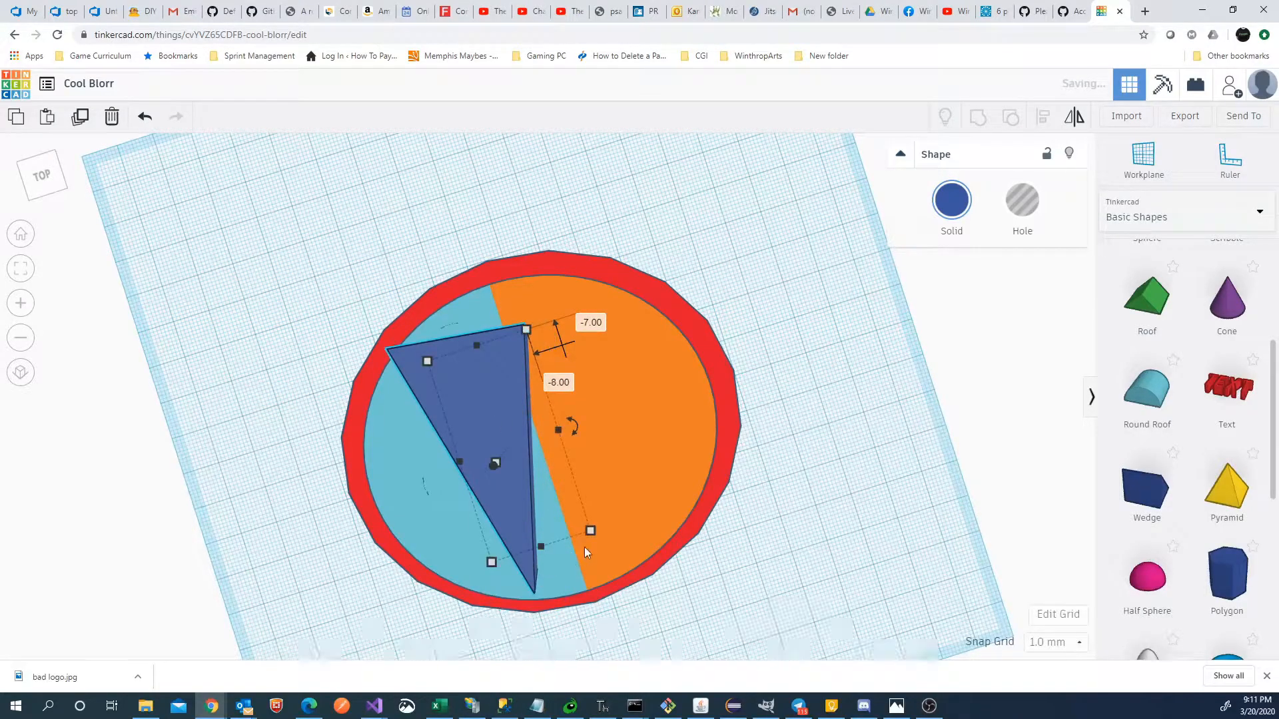
left_click_drag(591, 532, 600, 533)
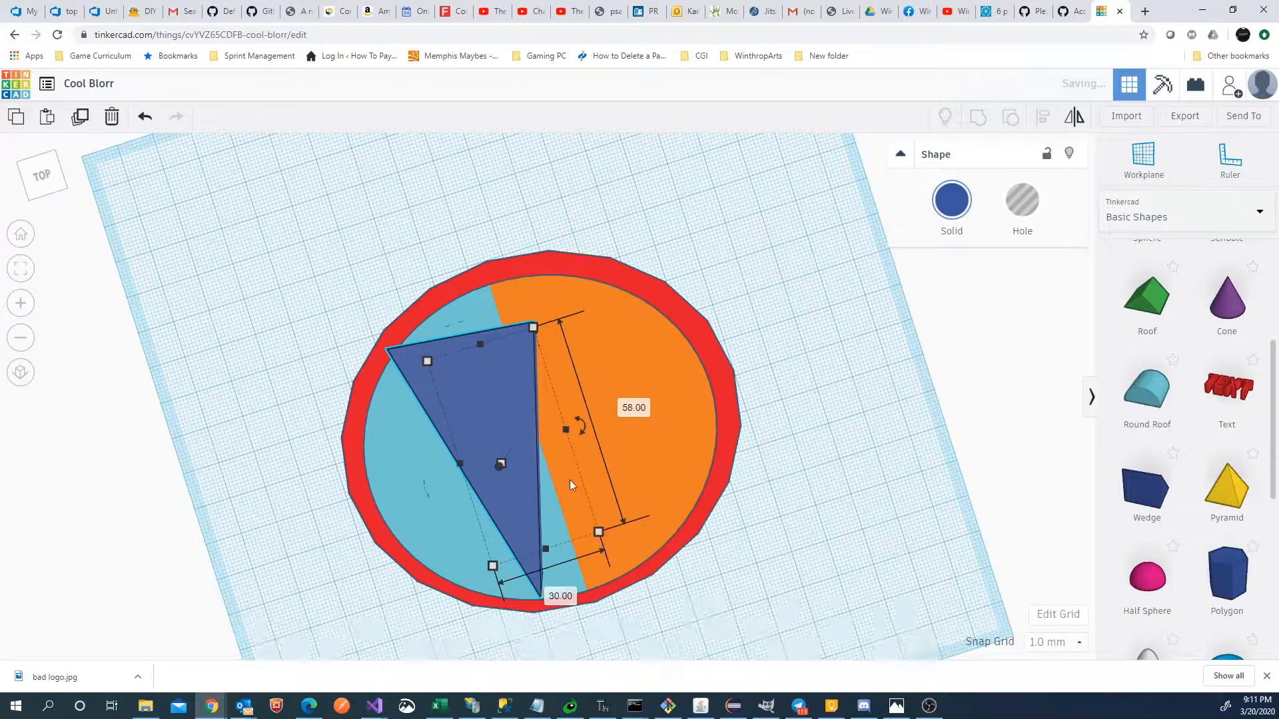
Step: Rotate the wedge 180° and move it across the seam so its tip reaches the rim of the disc
mouse_move(427, 357)
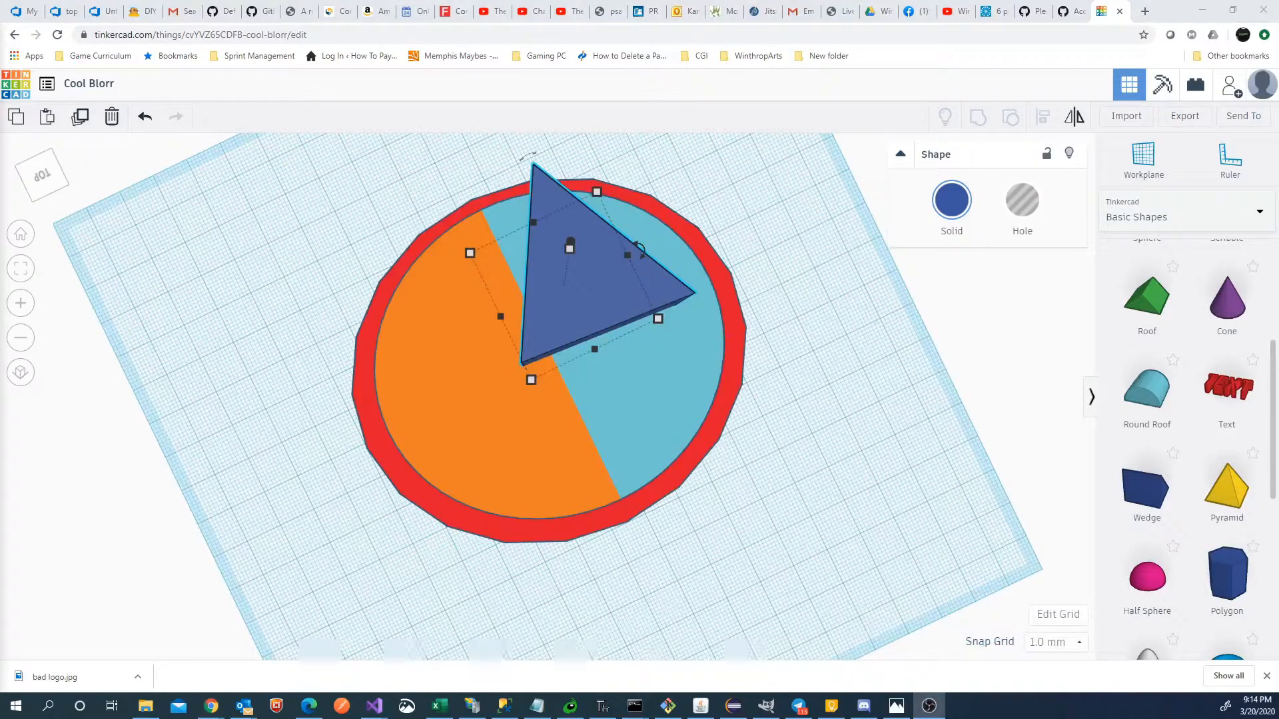
right_click_drag(804, 306, 699, 471)
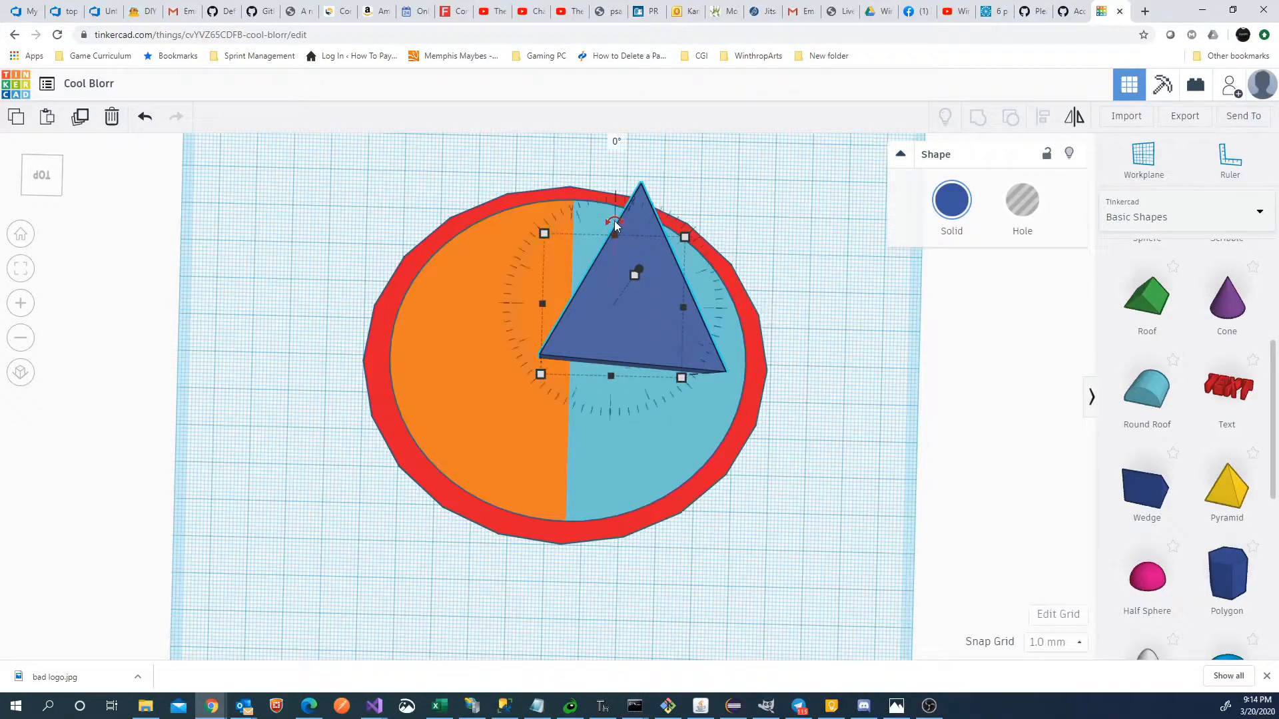
left_click_drag(614, 219, 614, 350)
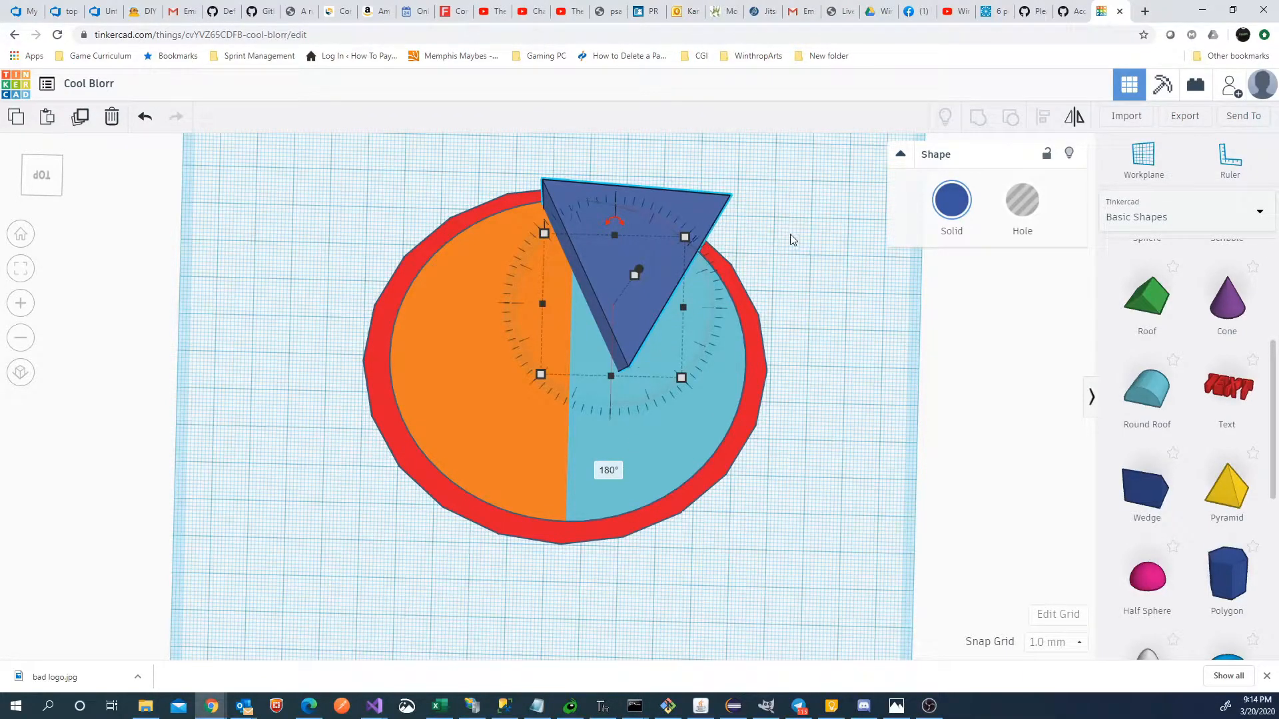
left_click_drag(701, 208, 624, 368)
Step: Rotate the wedge by -5° so its wide back edge lies square to the seam
mouse_move(558, 334)
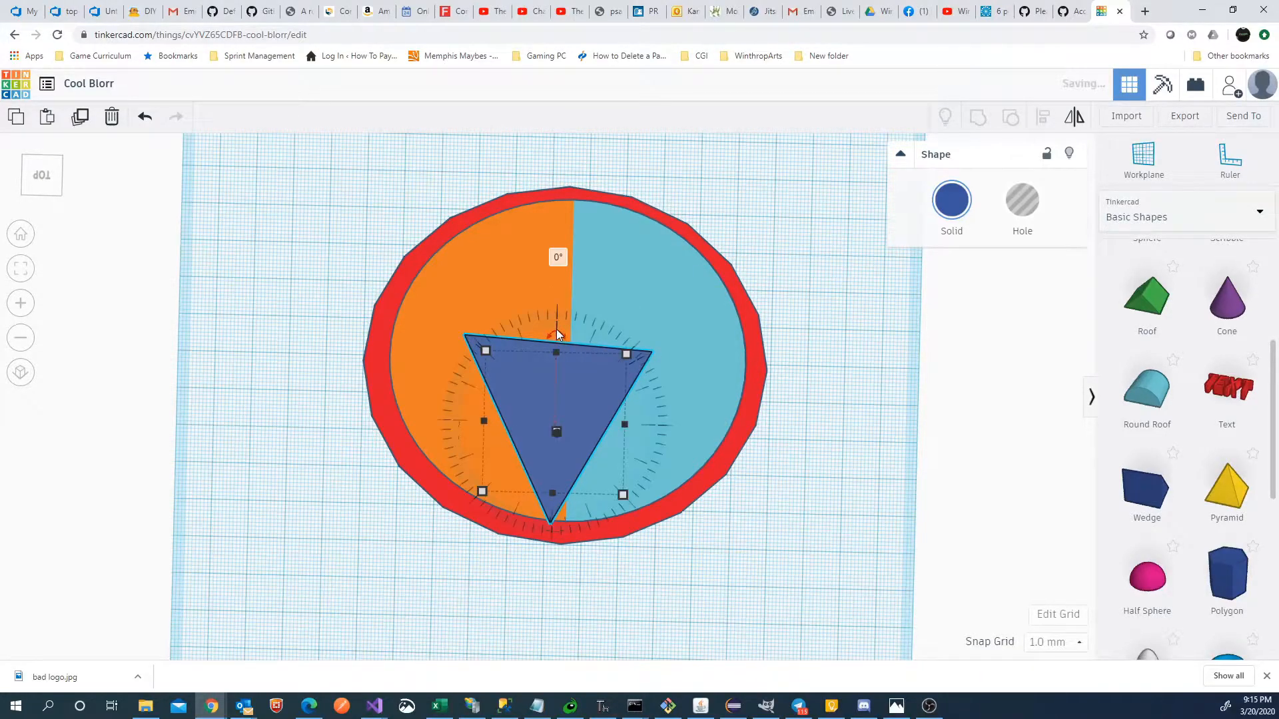
left_click(558, 260)
type("-5")
key("Return")
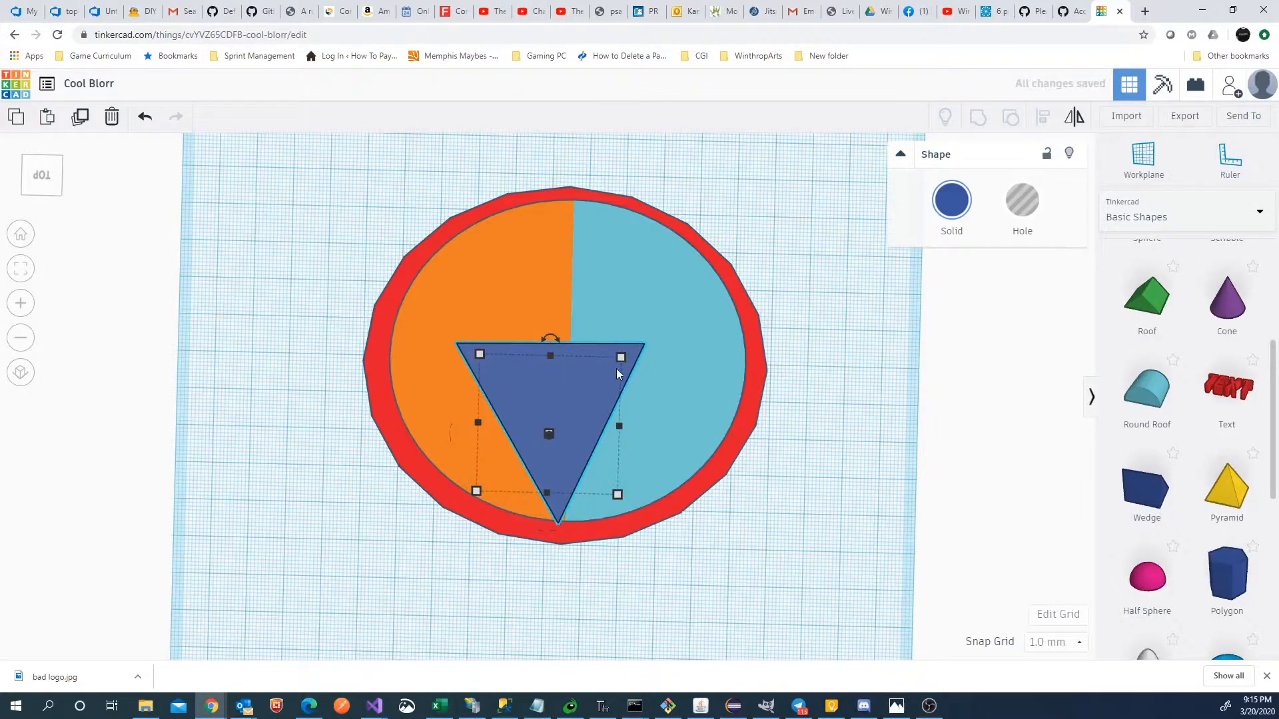
Step: Stretch and narrow the wedge into a slim triangle mostly on the orange half, its back corner just past the seam, following the reference picture
mouse_move(557, 338)
left_click_drag(621, 358, 565, 270)
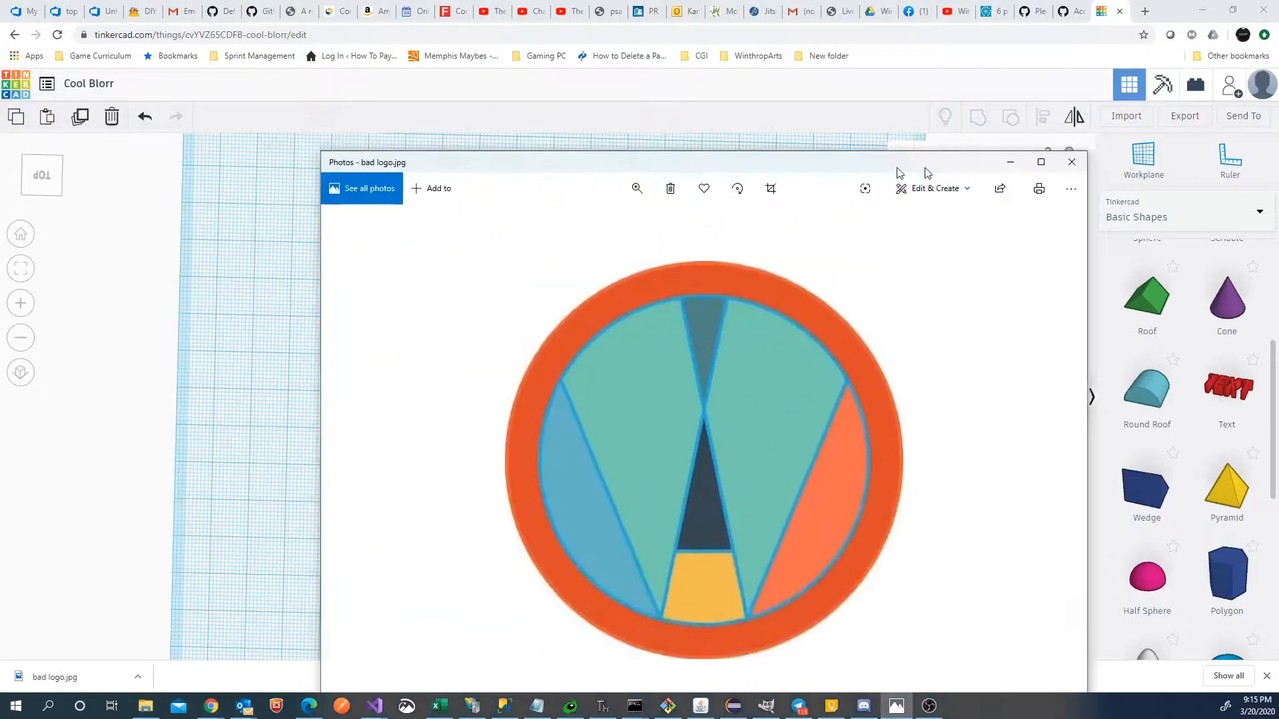
left_click_drag(899, 171, 1253, 121)
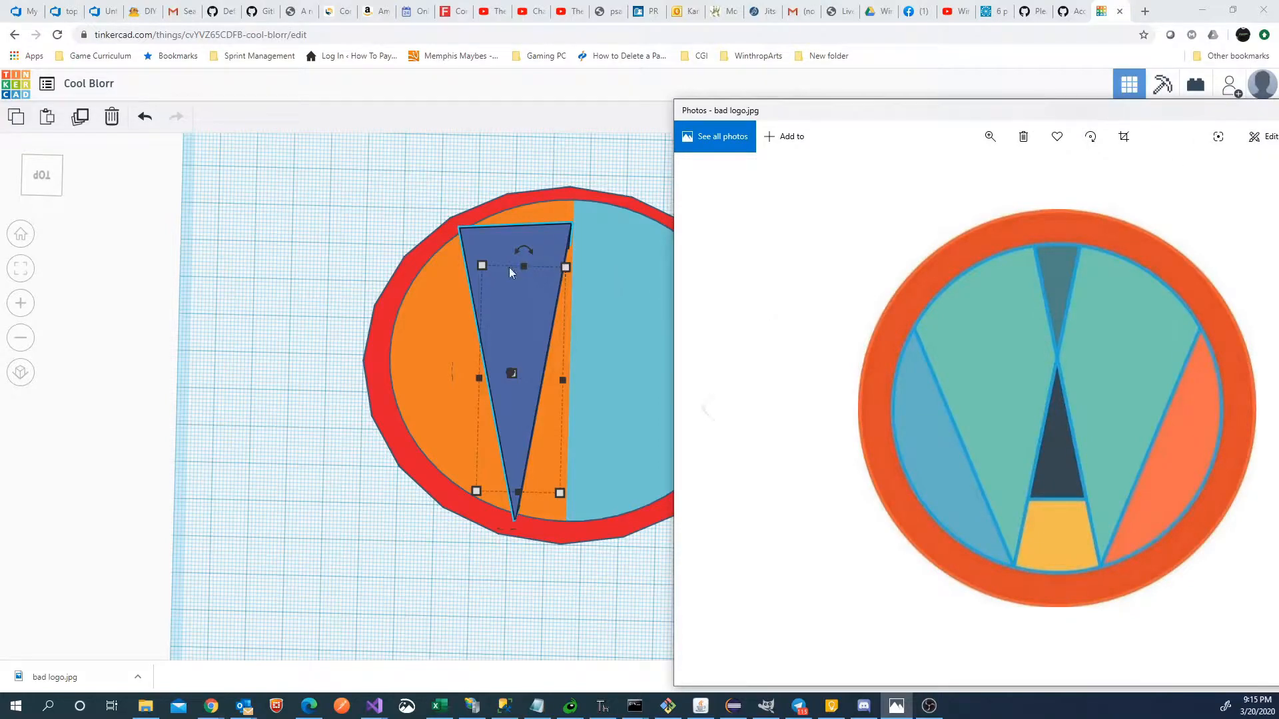
left_click(336, 224)
left_click(559, 269)
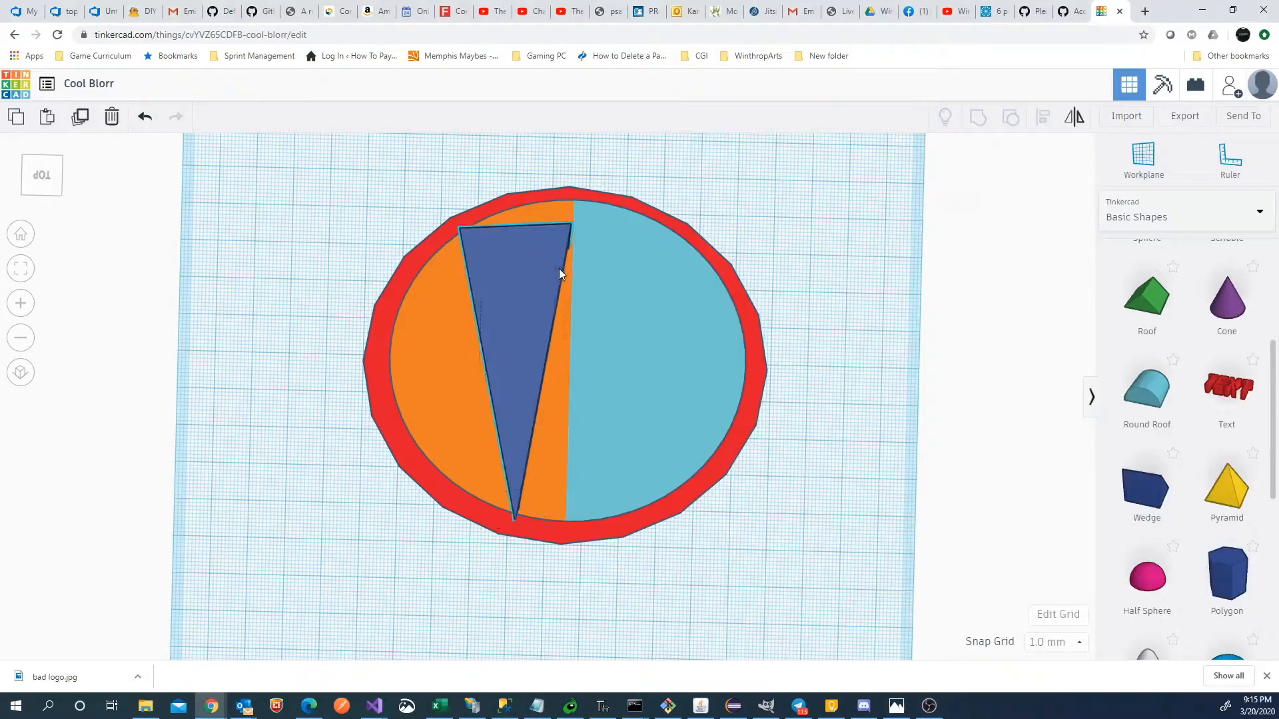
left_click_drag(568, 268, 578, 272)
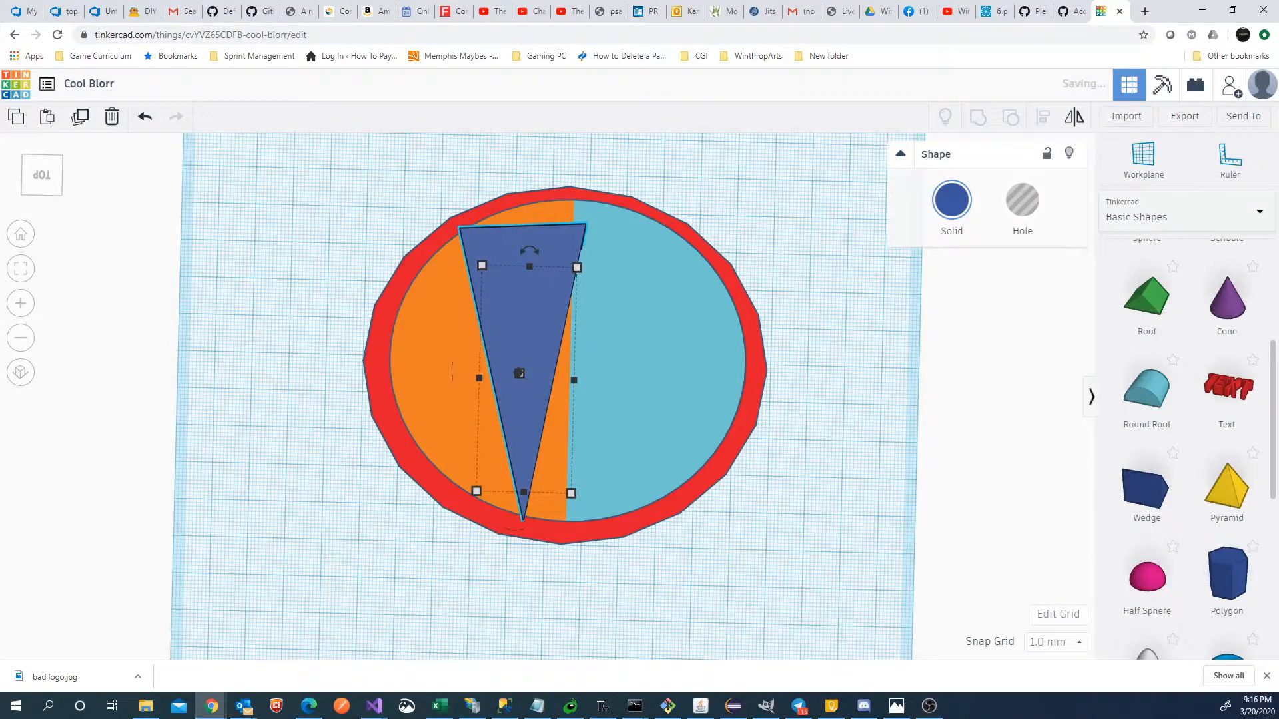
key("alt+Tab")
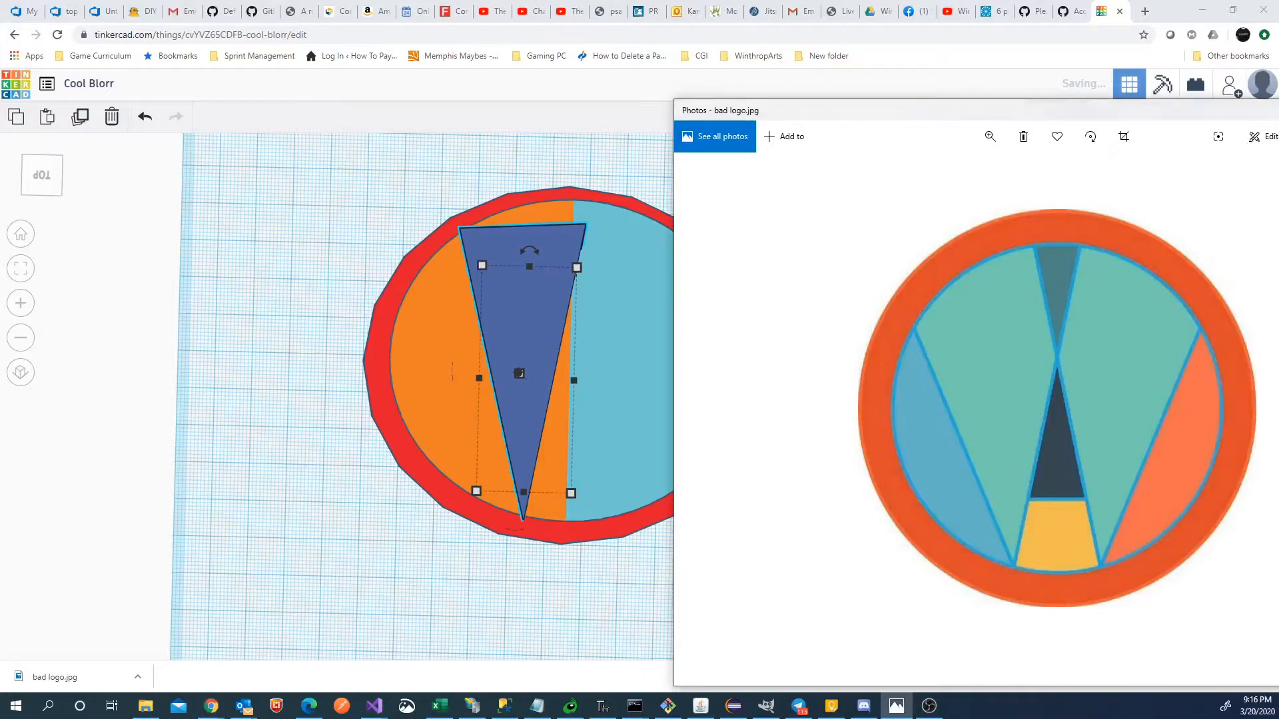
key("super+Down")
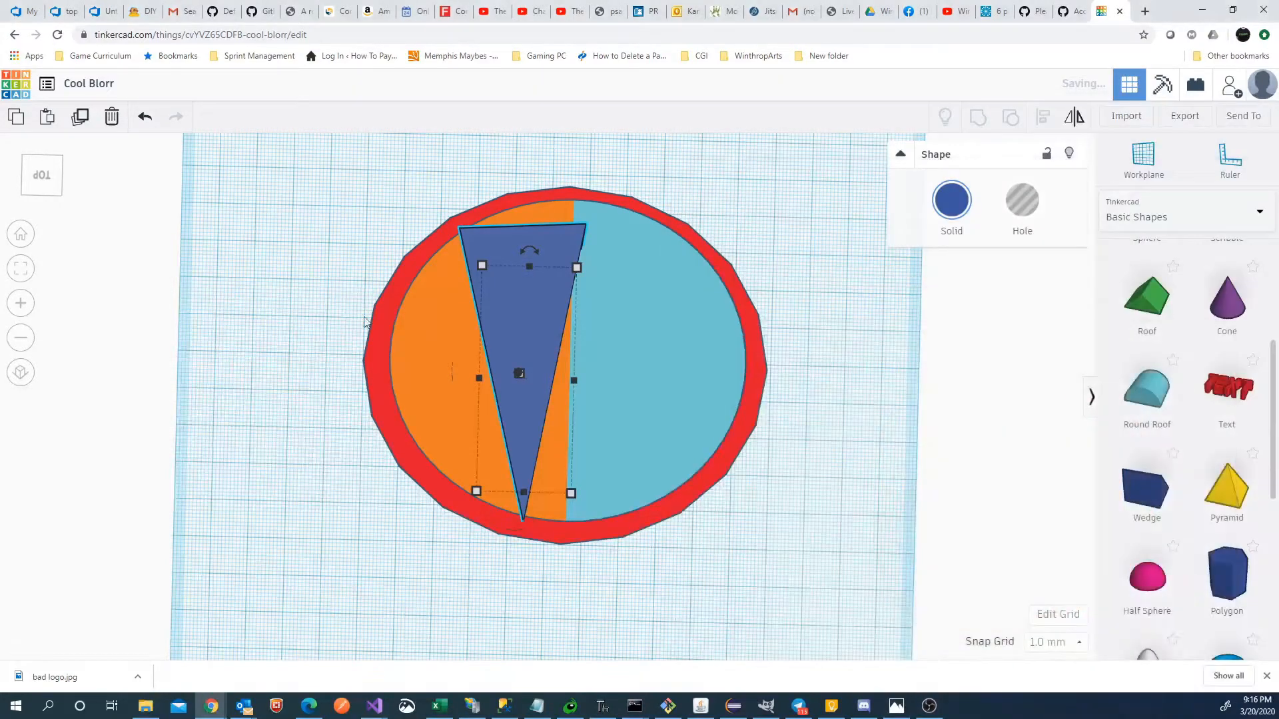
Step: Recolour the wedge pale green and place a duplicate of it beside the original, over the blue half
left_click(950, 199)
left_click(1007, 291)
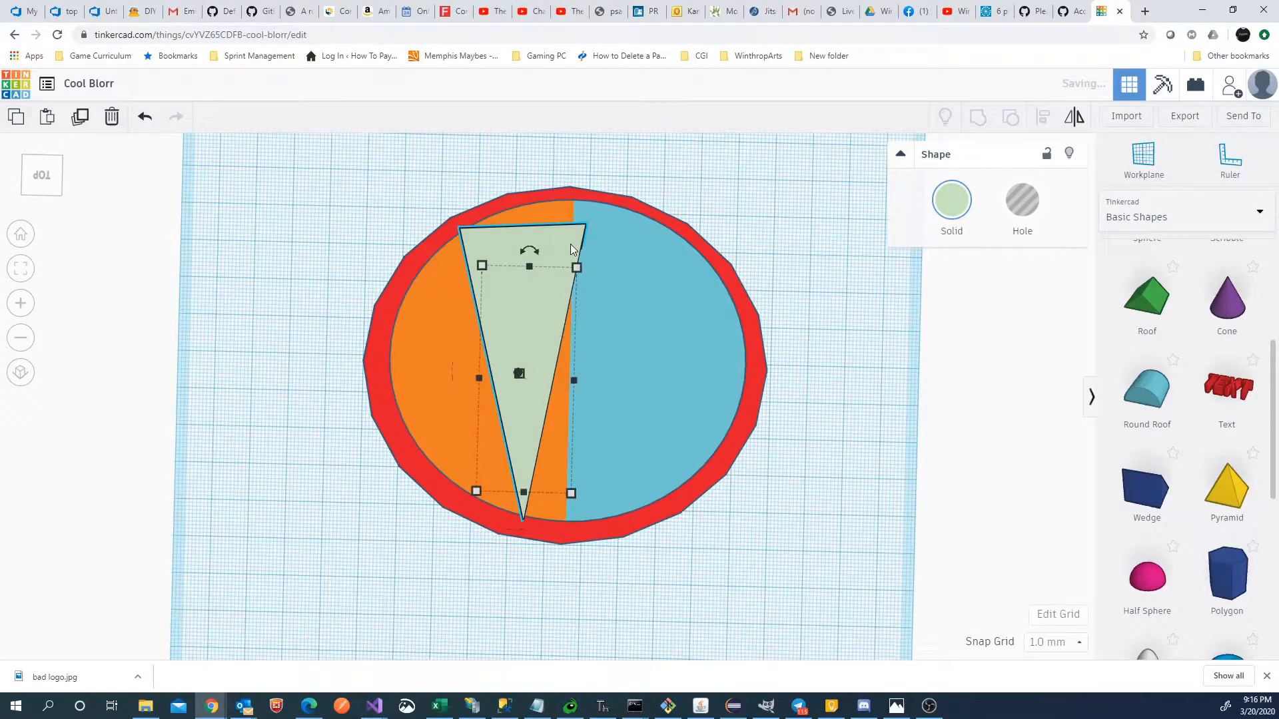
key("ctrl+d")
left_click_drag(570, 243, 631, 239)
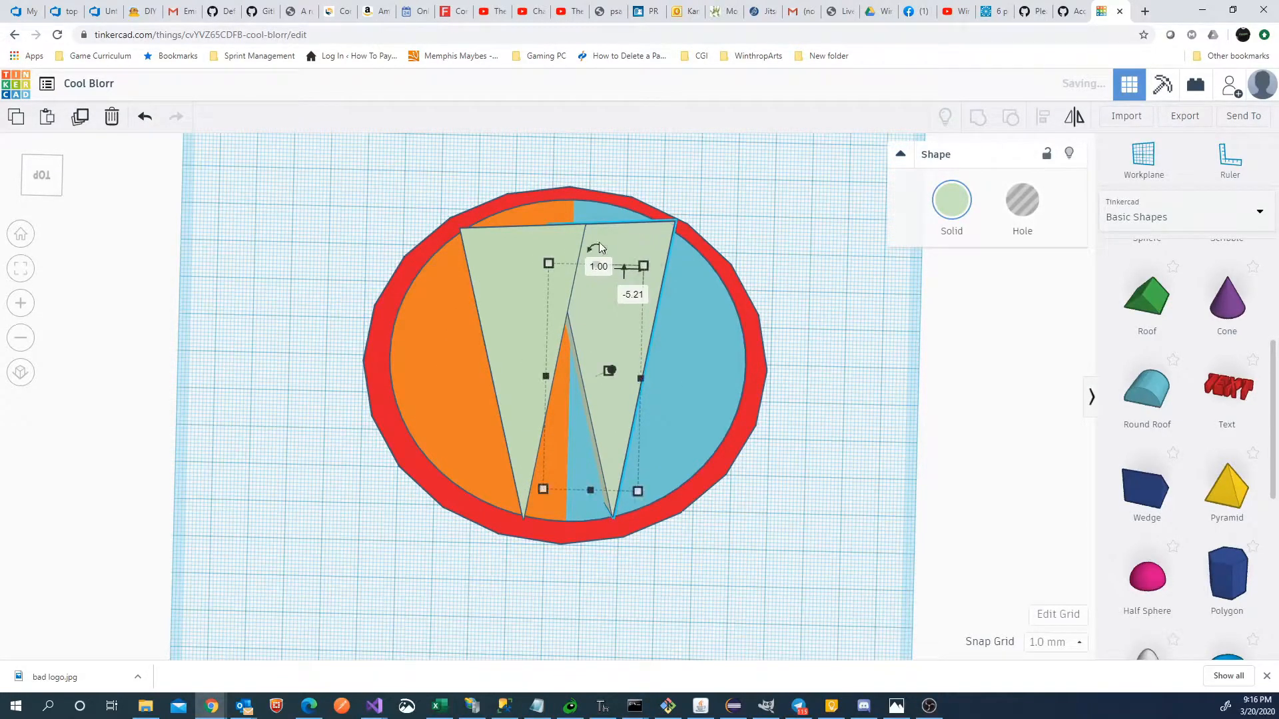
Step: Nudge the orange-side wedge three times toward the rim, and widen both wedges inward so they overlap more
left_click(526, 241)
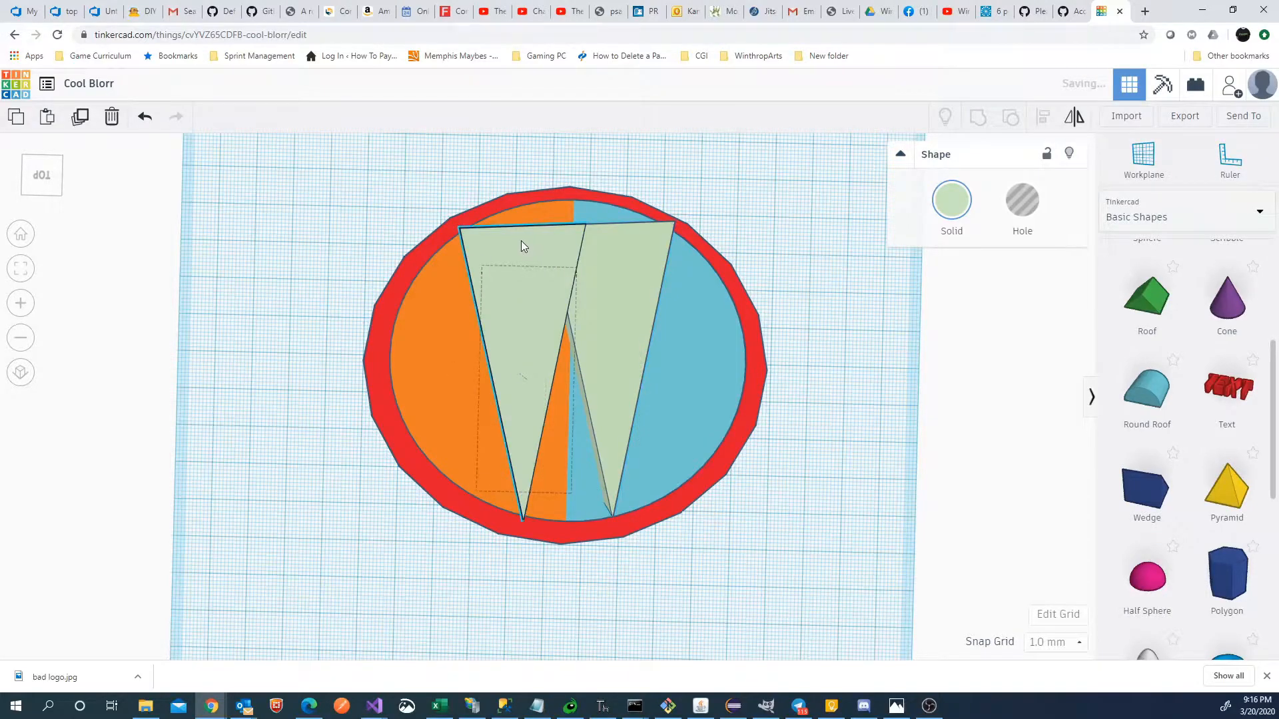
key("Left")
key("Left")
key("Left")
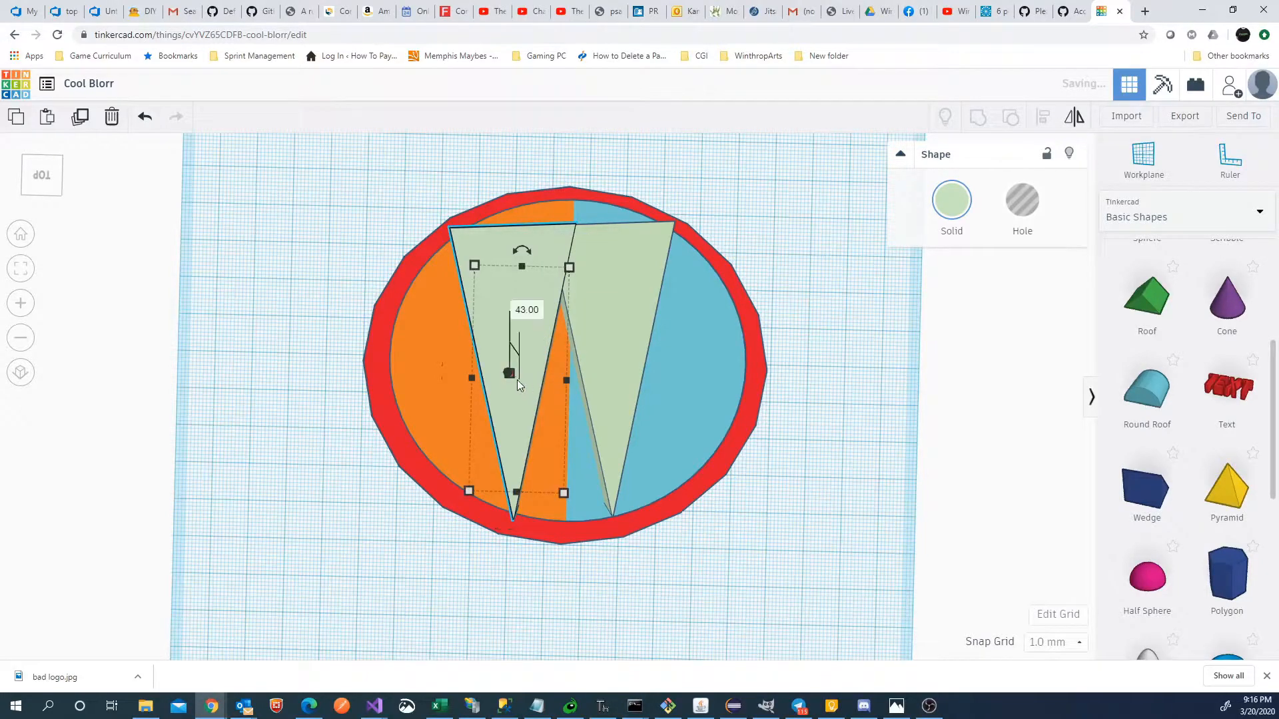
left_click_drag(566, 381, 533, 375)
left_click(592, 364)
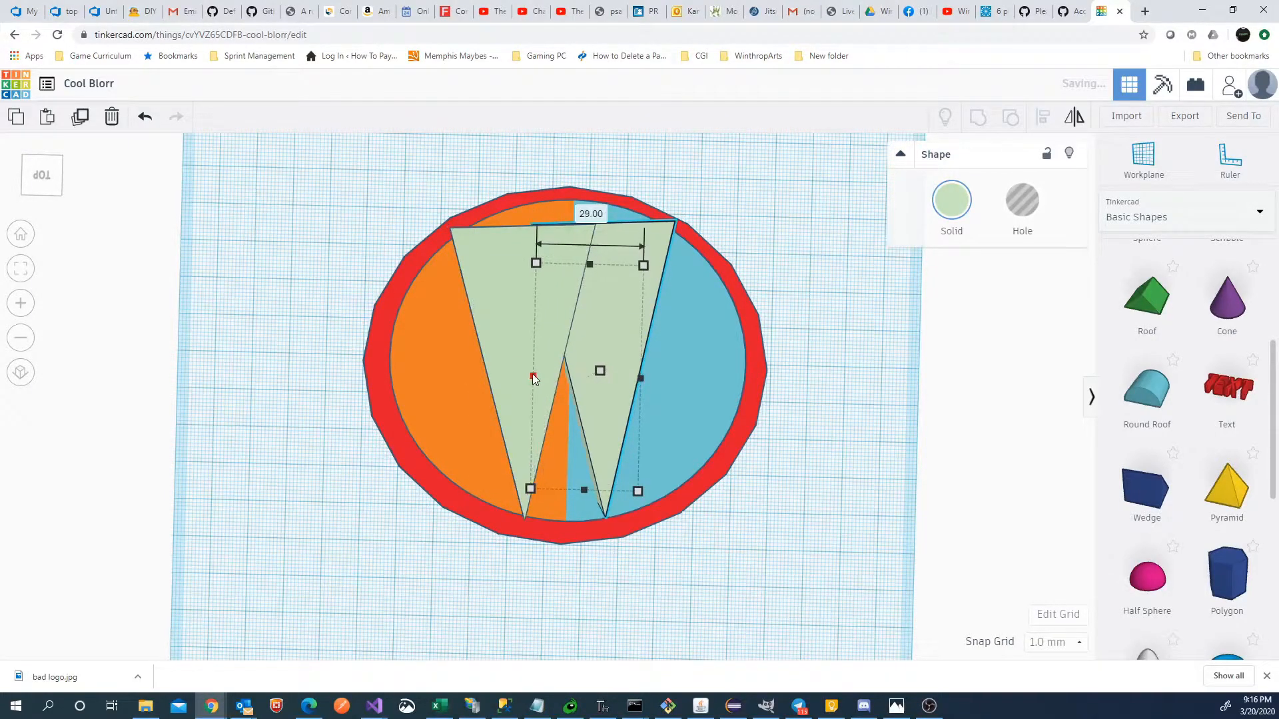
Step: Set the width of both pale green wedges to 30 mm
left_click(513, 346)
left_click(581, 377)
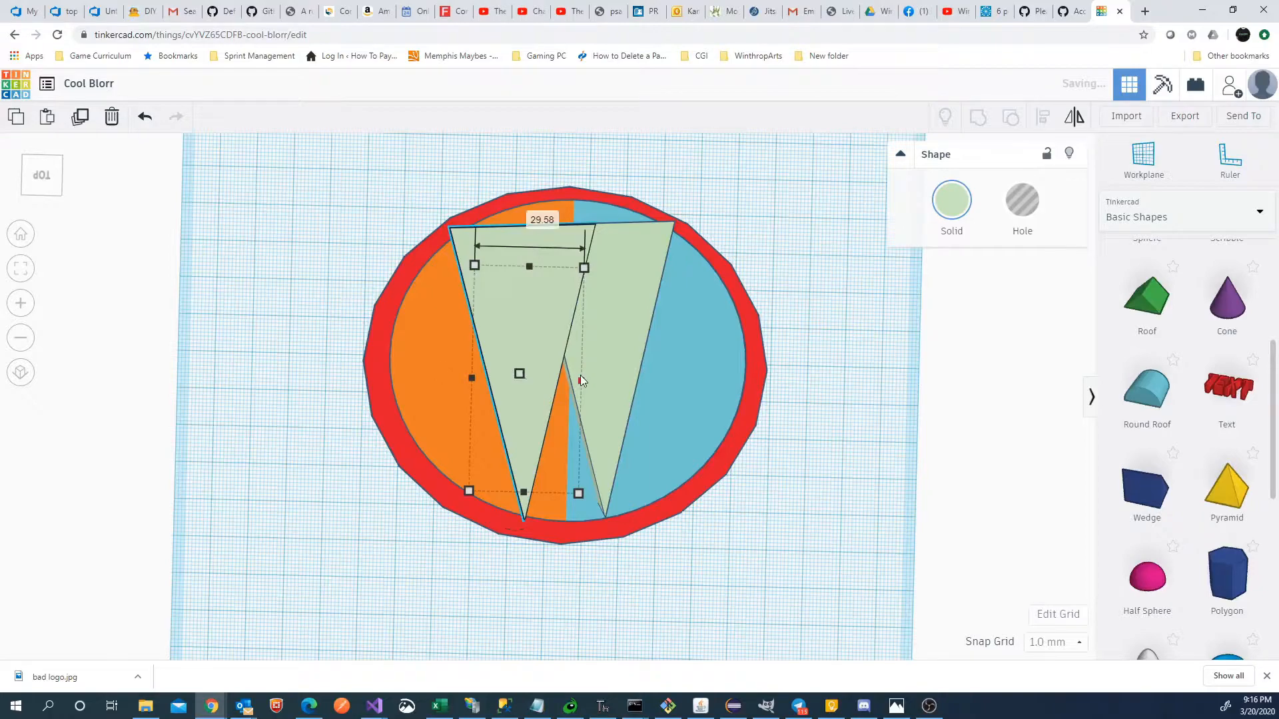
left_click(630, 313)
mouse_move(534, 374)
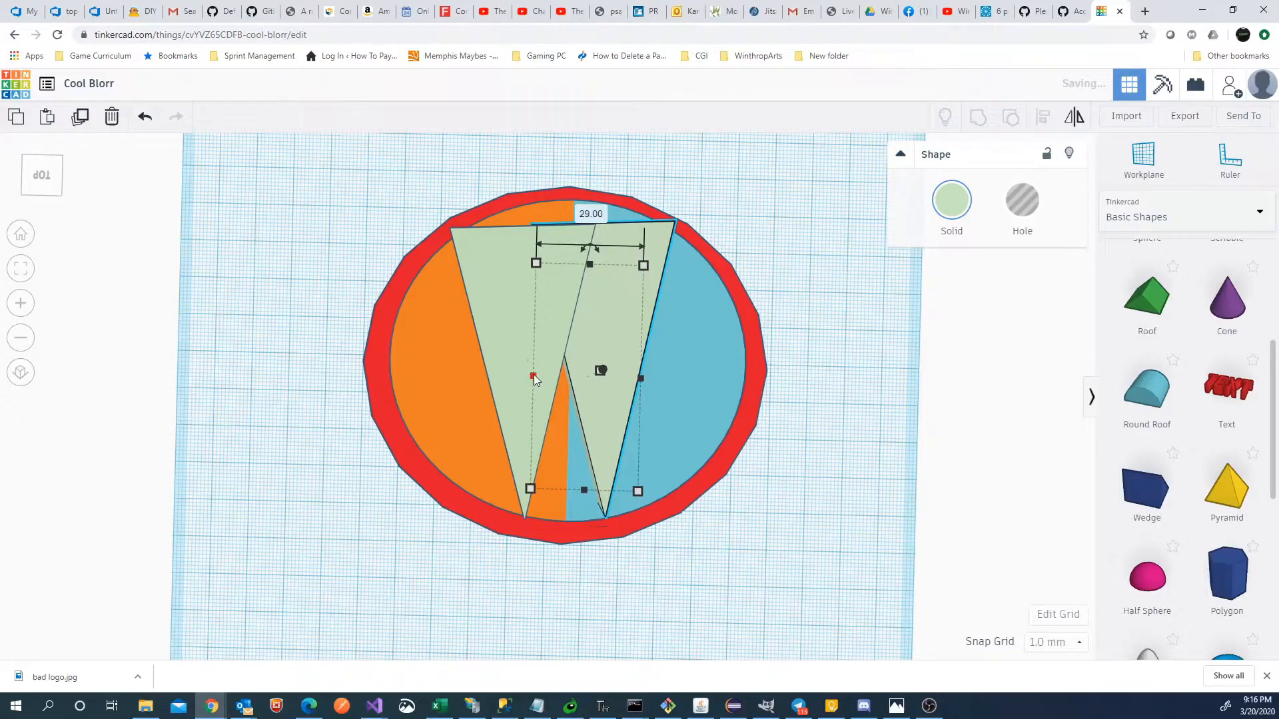
left_click(509, 360)
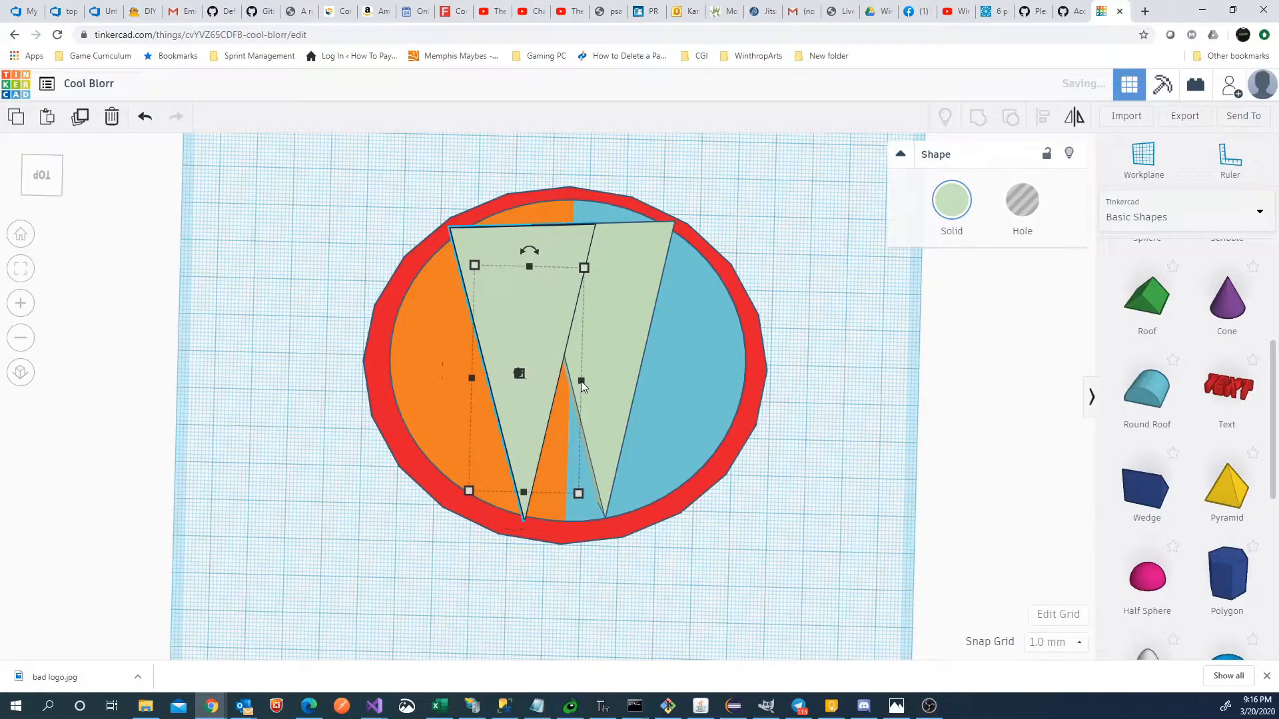
mouse_move(581, 381)
left_click_drag(580, 381, 577, 381)
left_click(533, 213)
type("3")
key("Return")
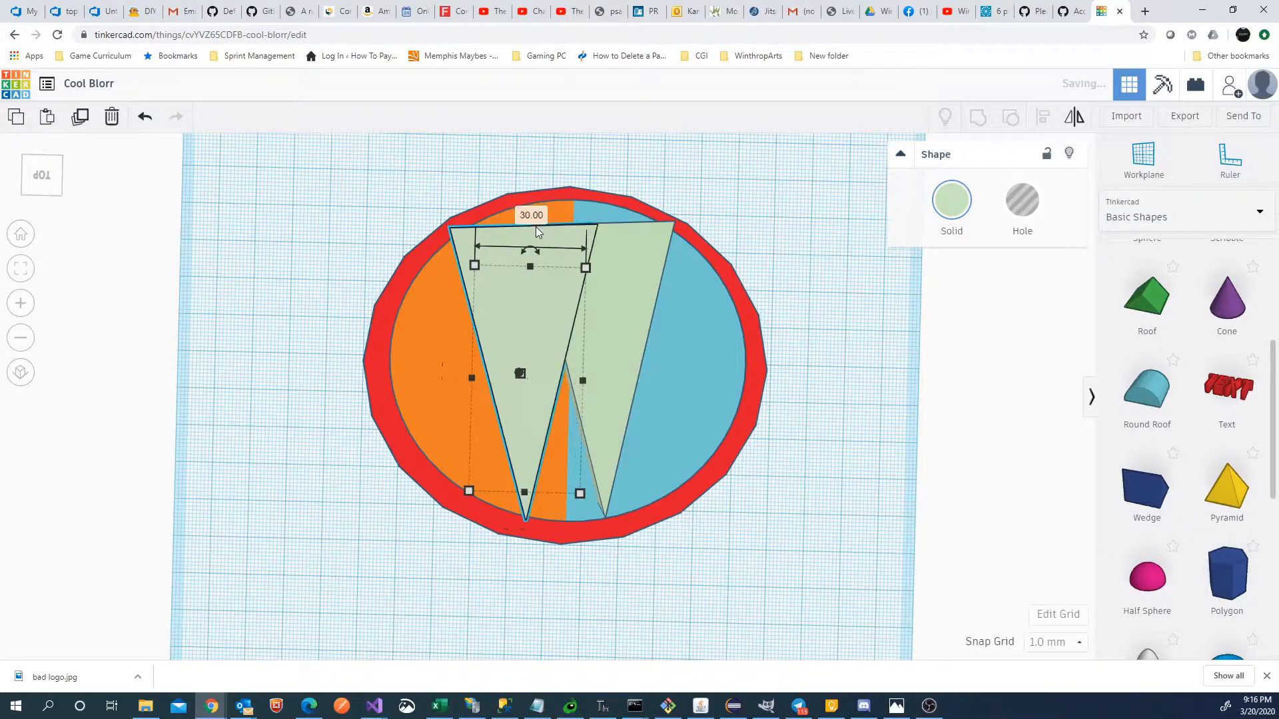
left_click(627, 265)
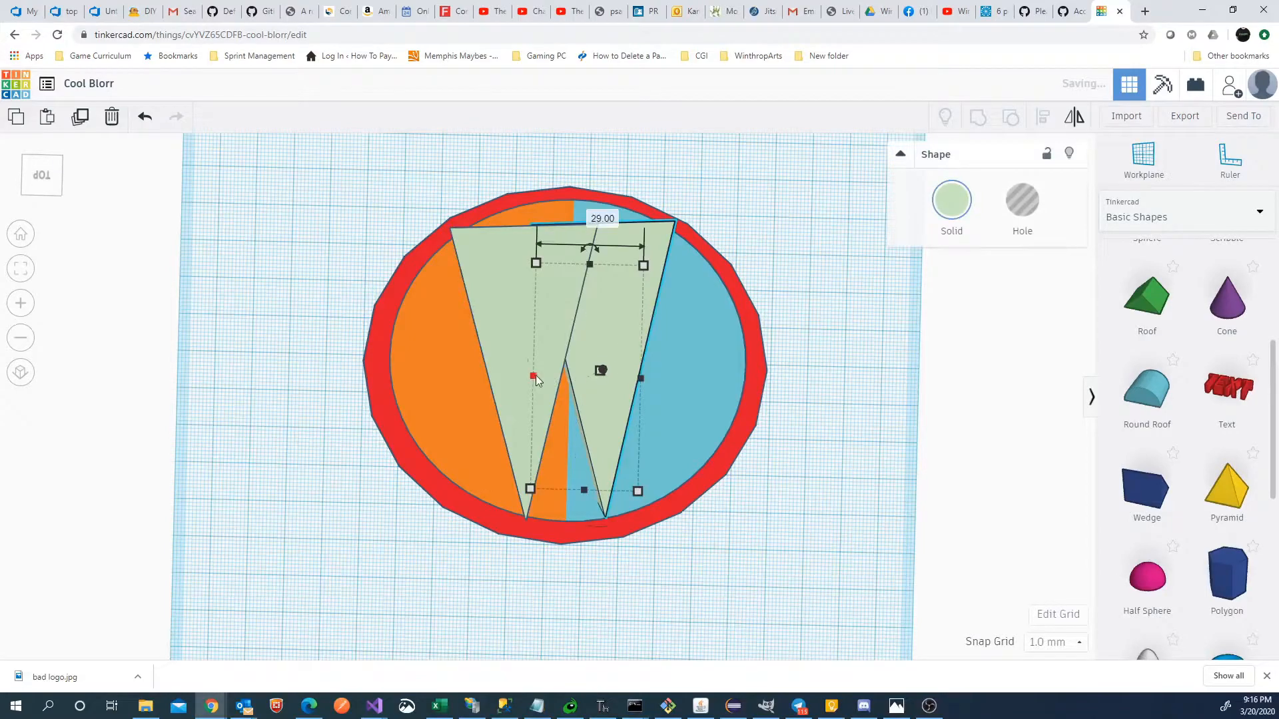
left_click(588, 213)
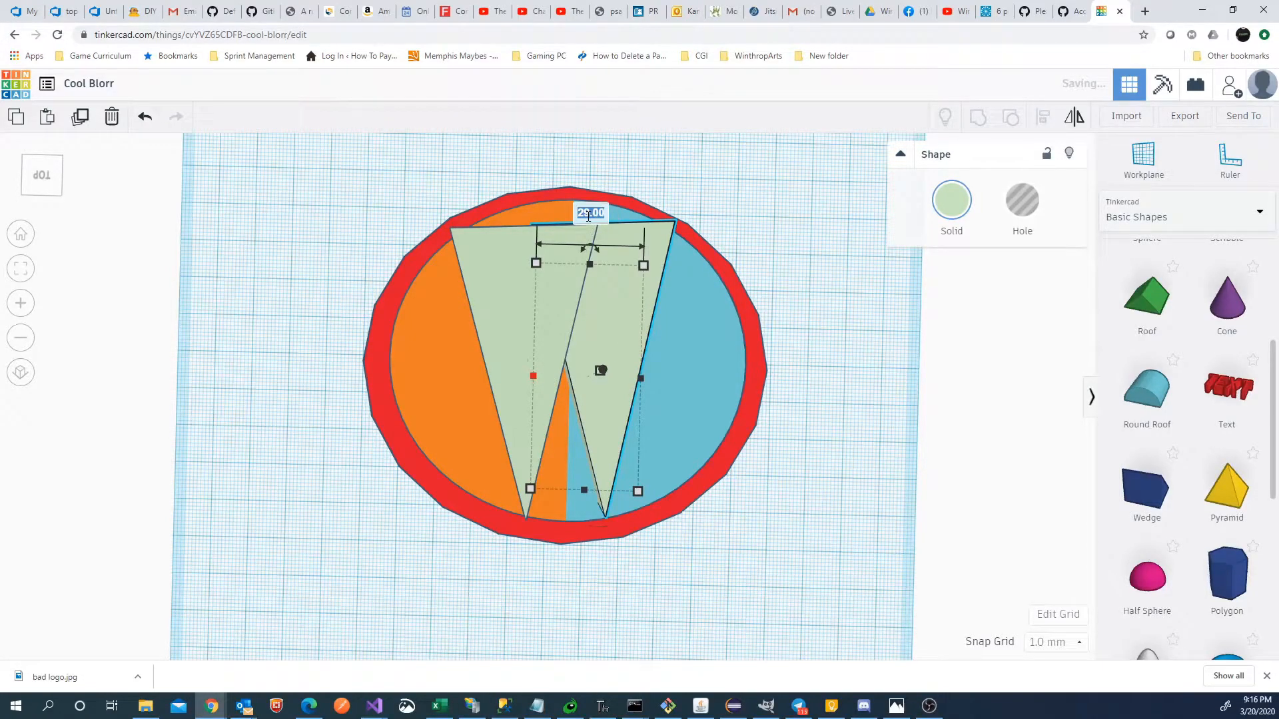
type("30")
key("Return")
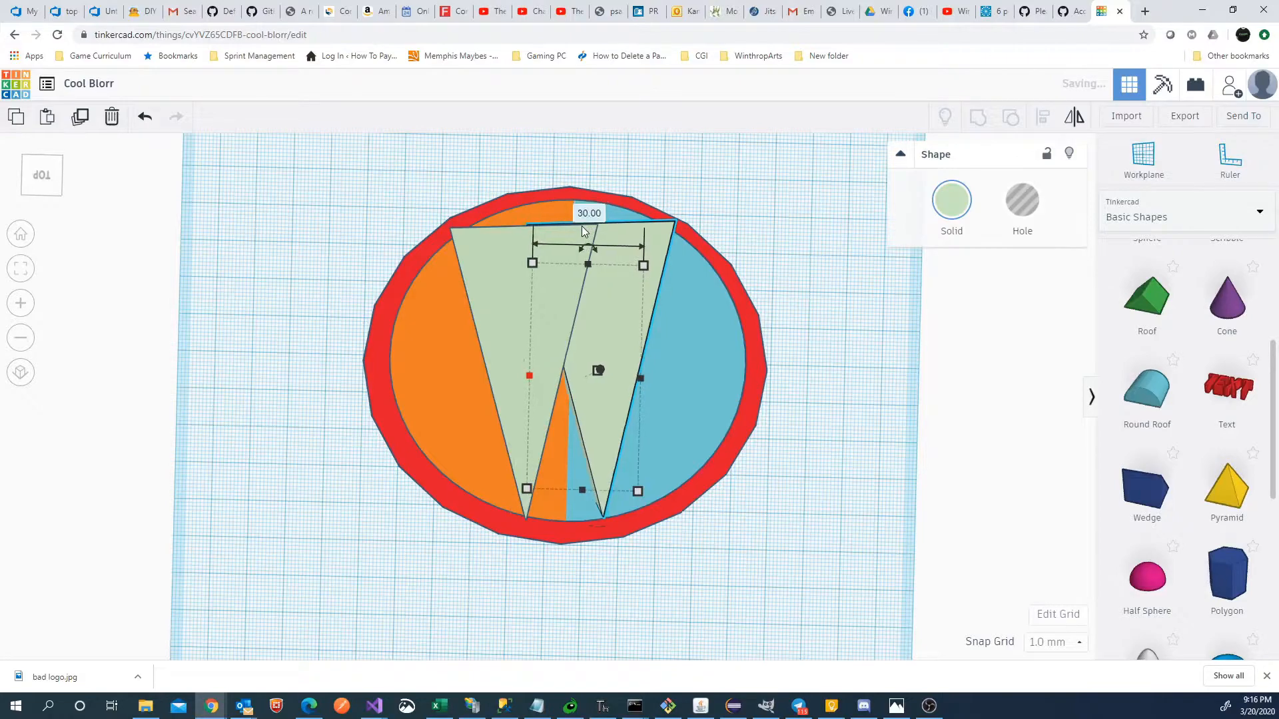
left_click(810, 297)
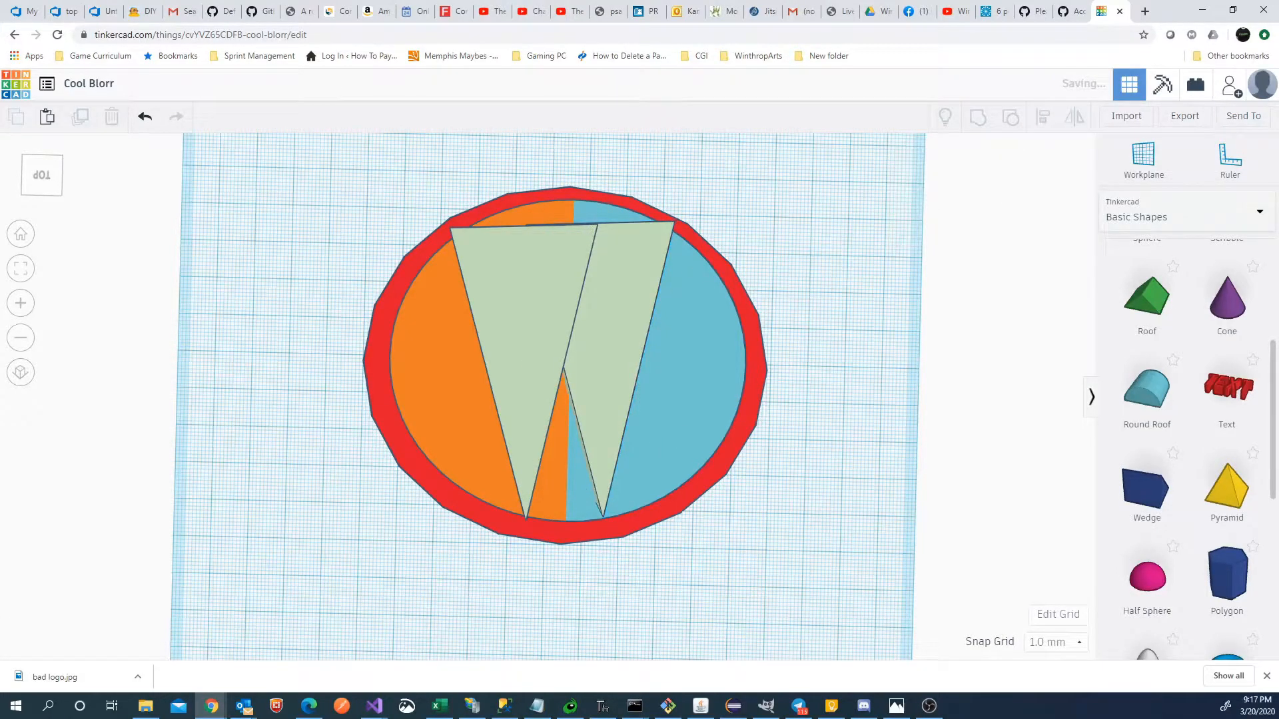
Step: Compare the two wedges with the reference picture and inspect their height from the side
key("alt+Tab")
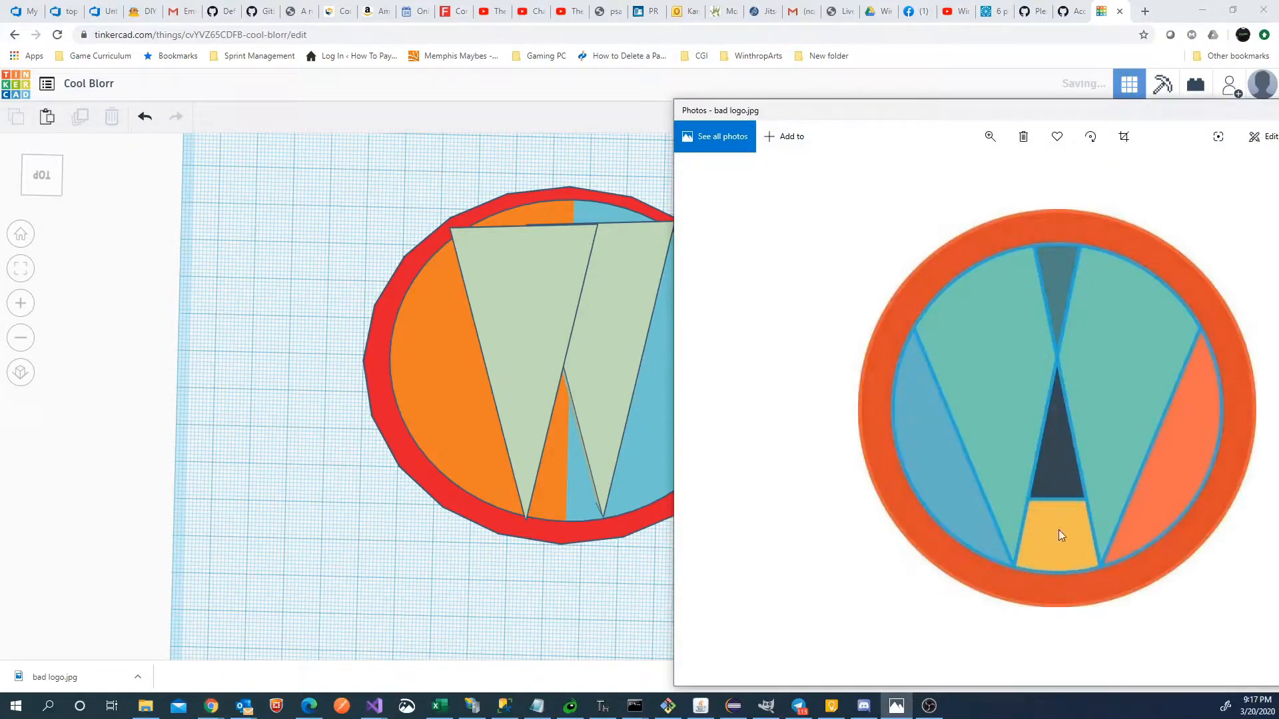
key("alt+Tab")
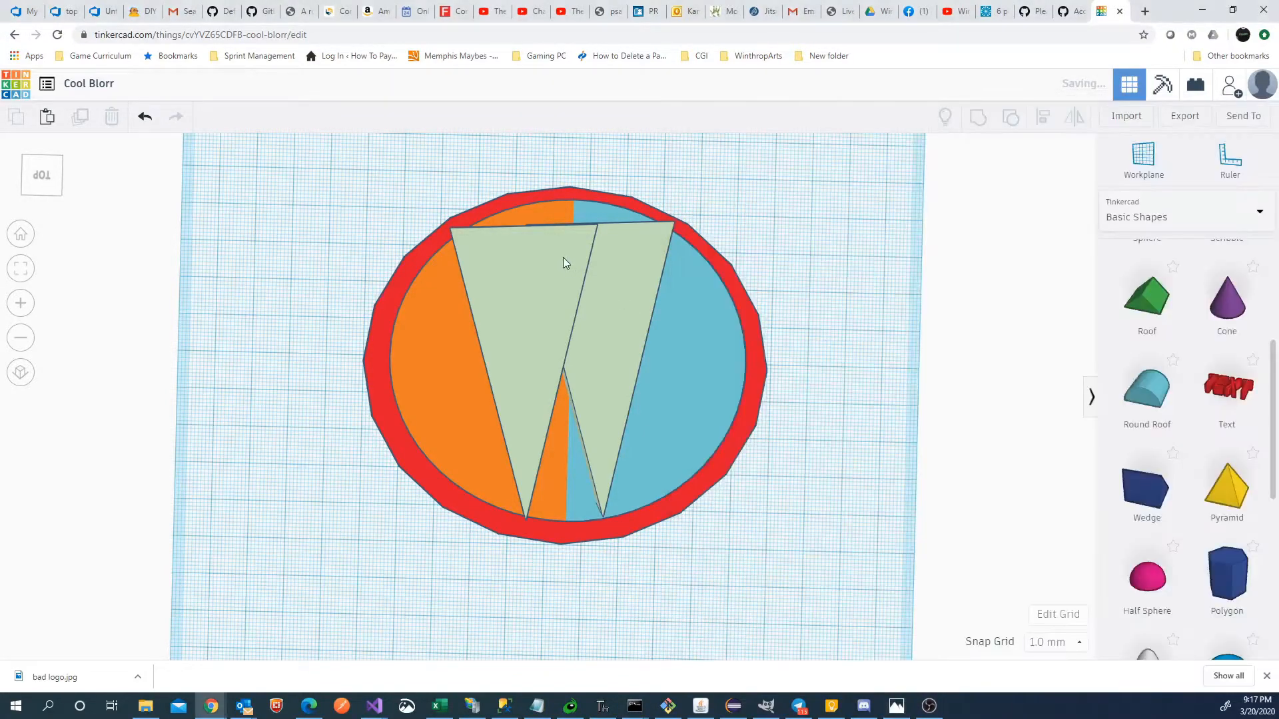
left_click(563, 261)
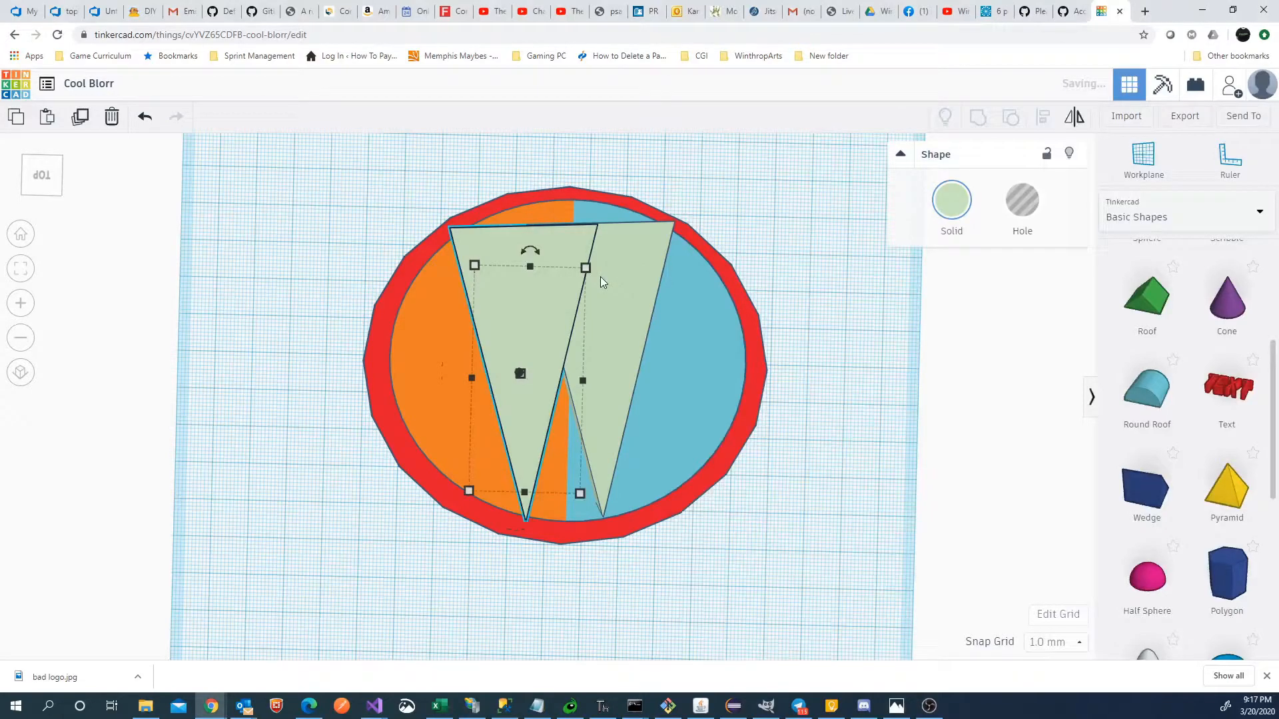
left_click(616, 254)
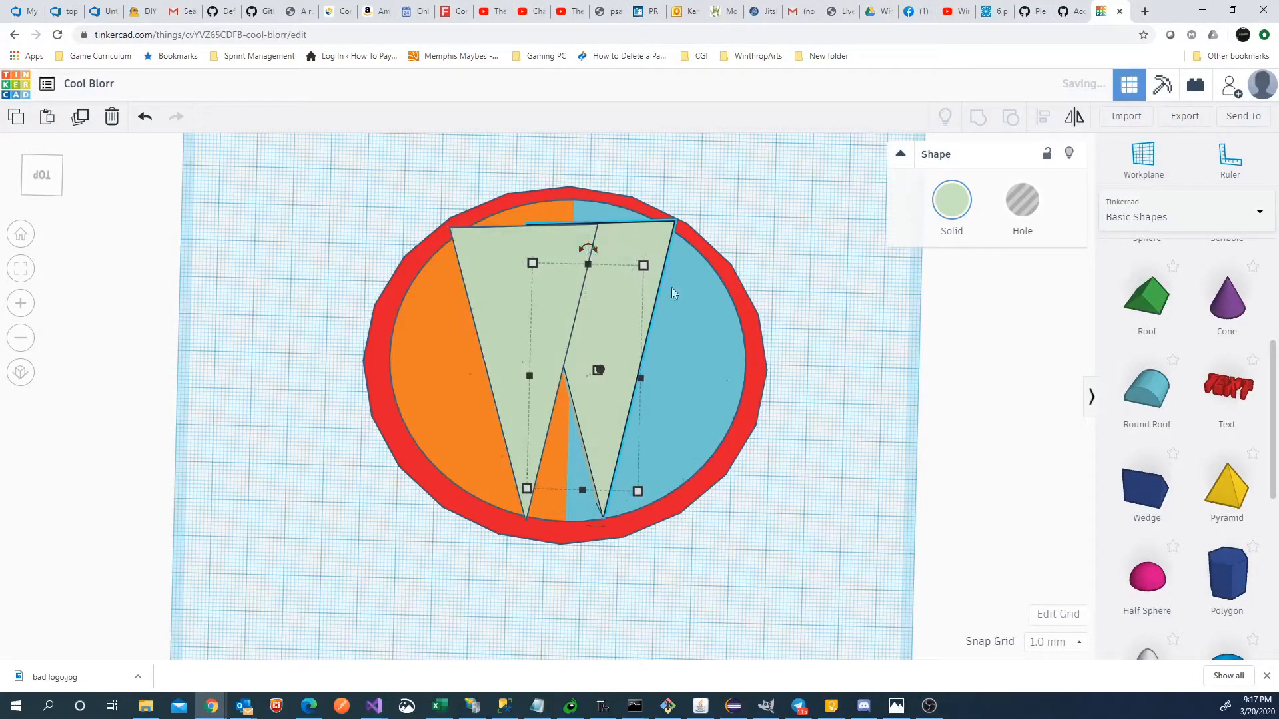
right_click_drag(821, 353, 584, 240)
left_click(558, 237)
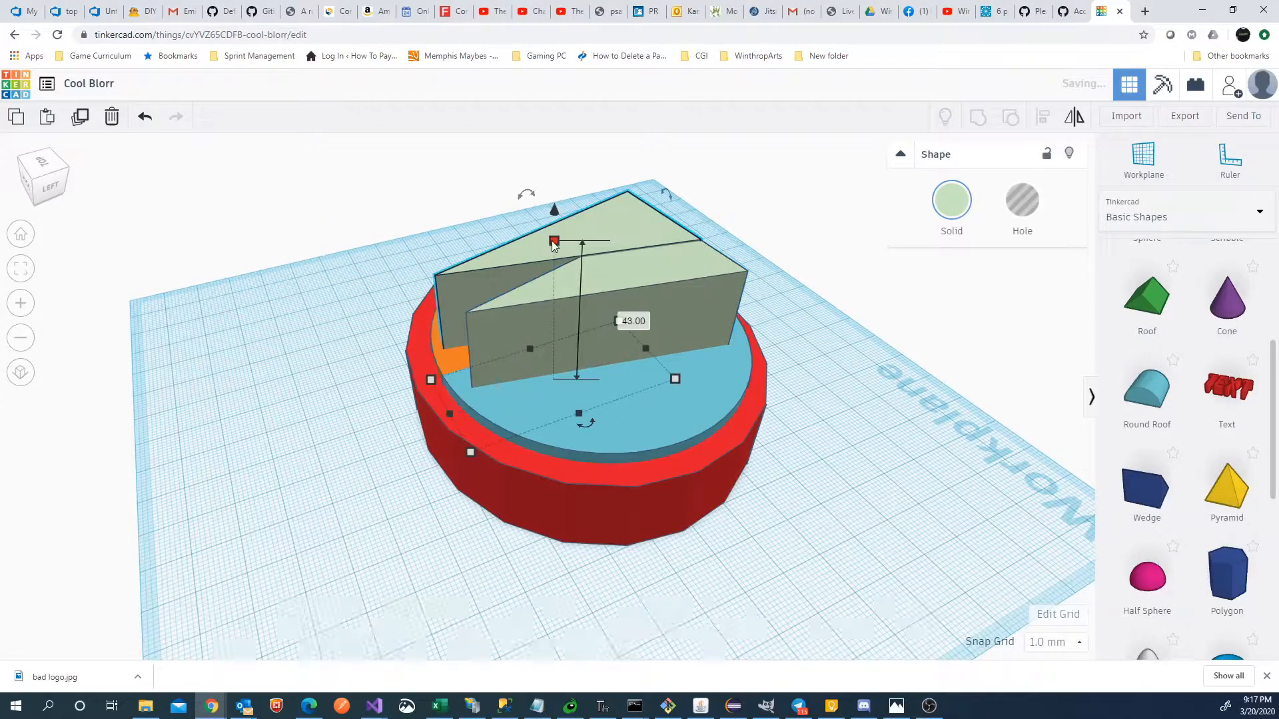
left_click(643, 282)
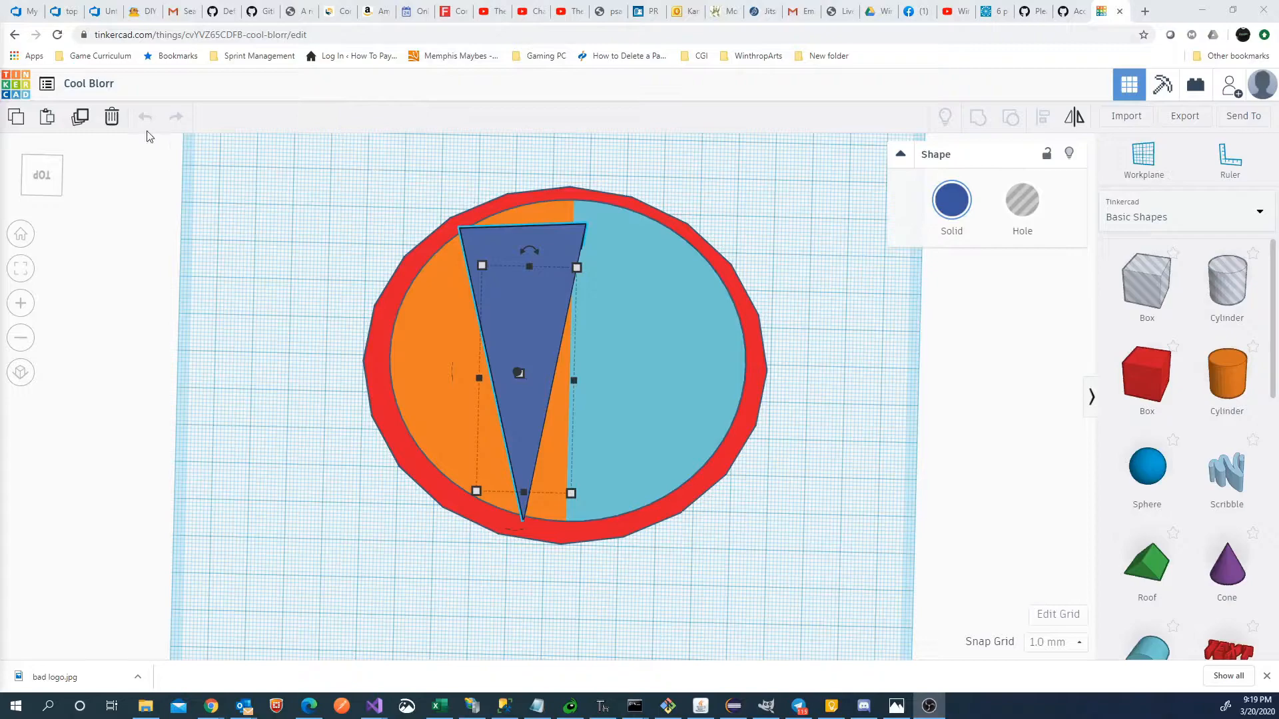
Step: Rename the design as Winthrop Arts Logo
left_click(90, 85)
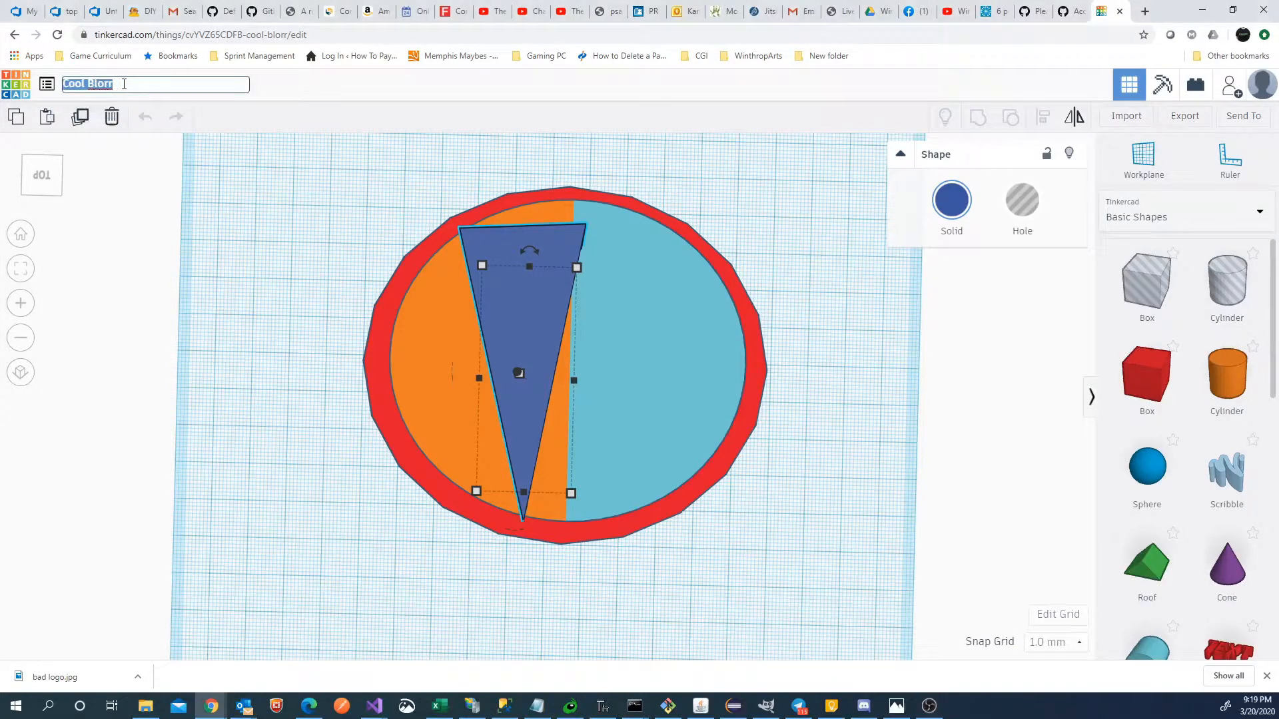
type("Winthrop Arts Logo")
key("Return")
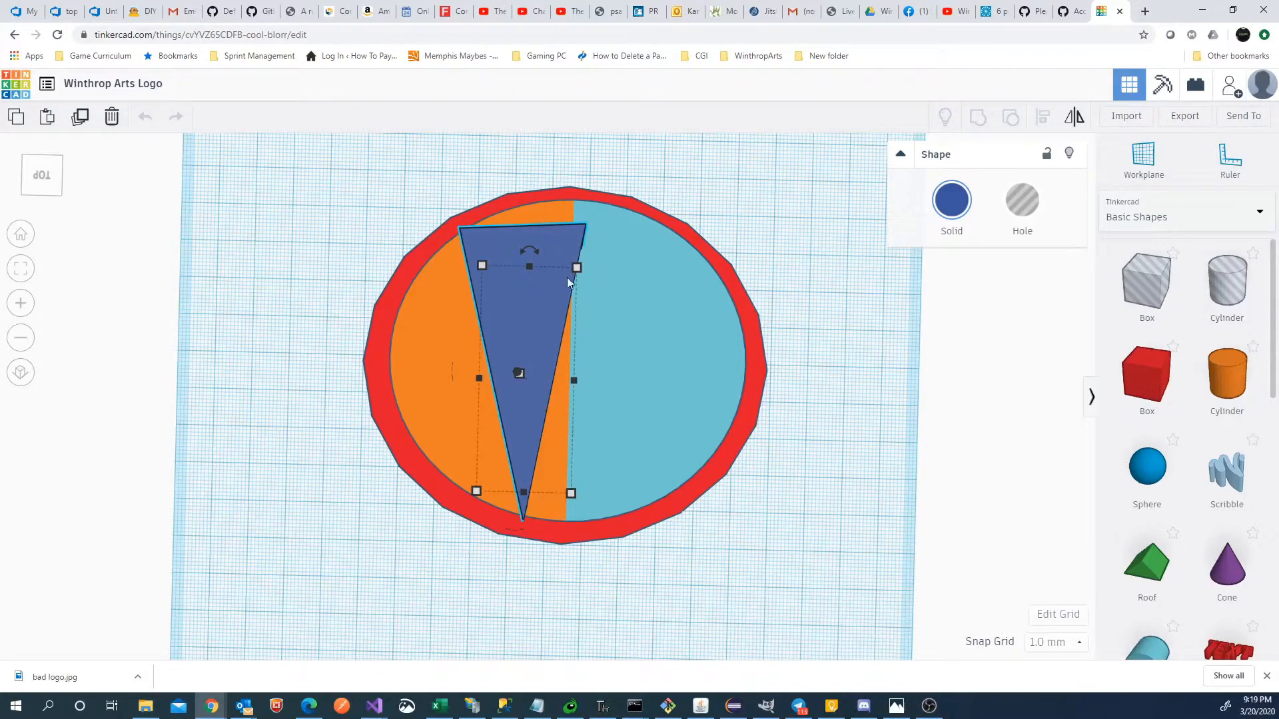
Step: Colour the dark blue wedge on the orange side pale green
left_click(949, 202)
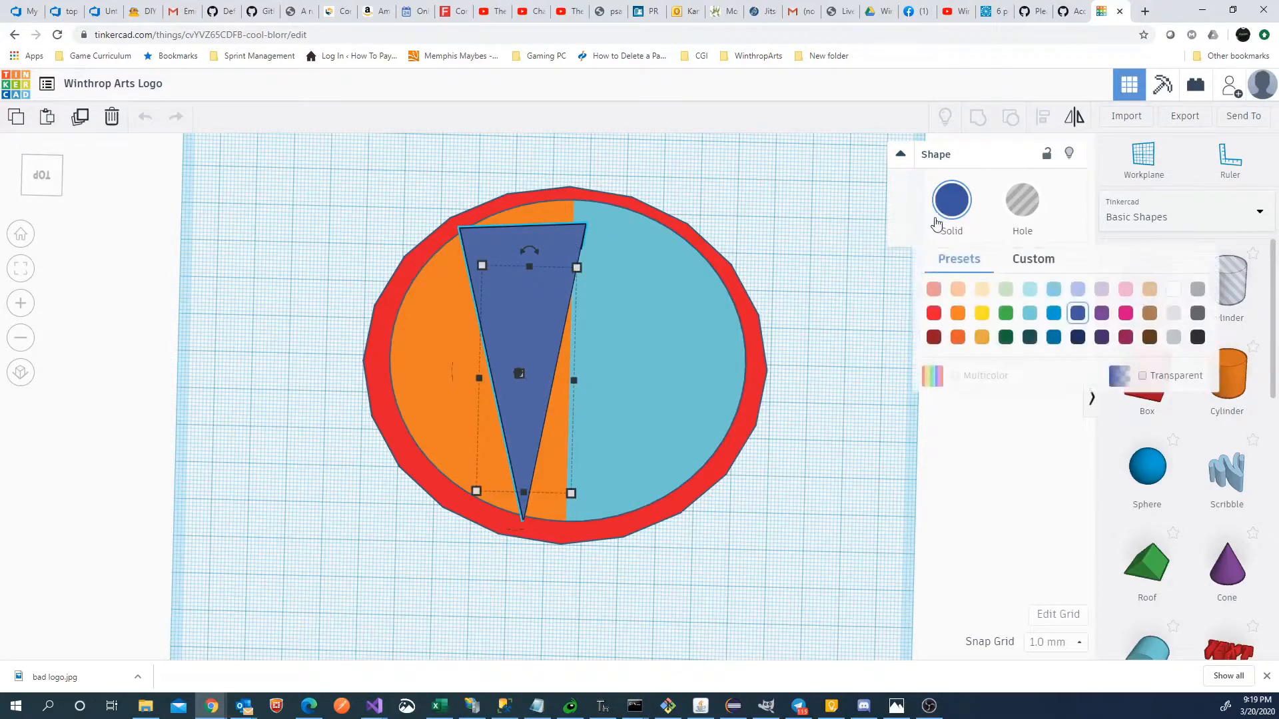
left_click(1029, 289)
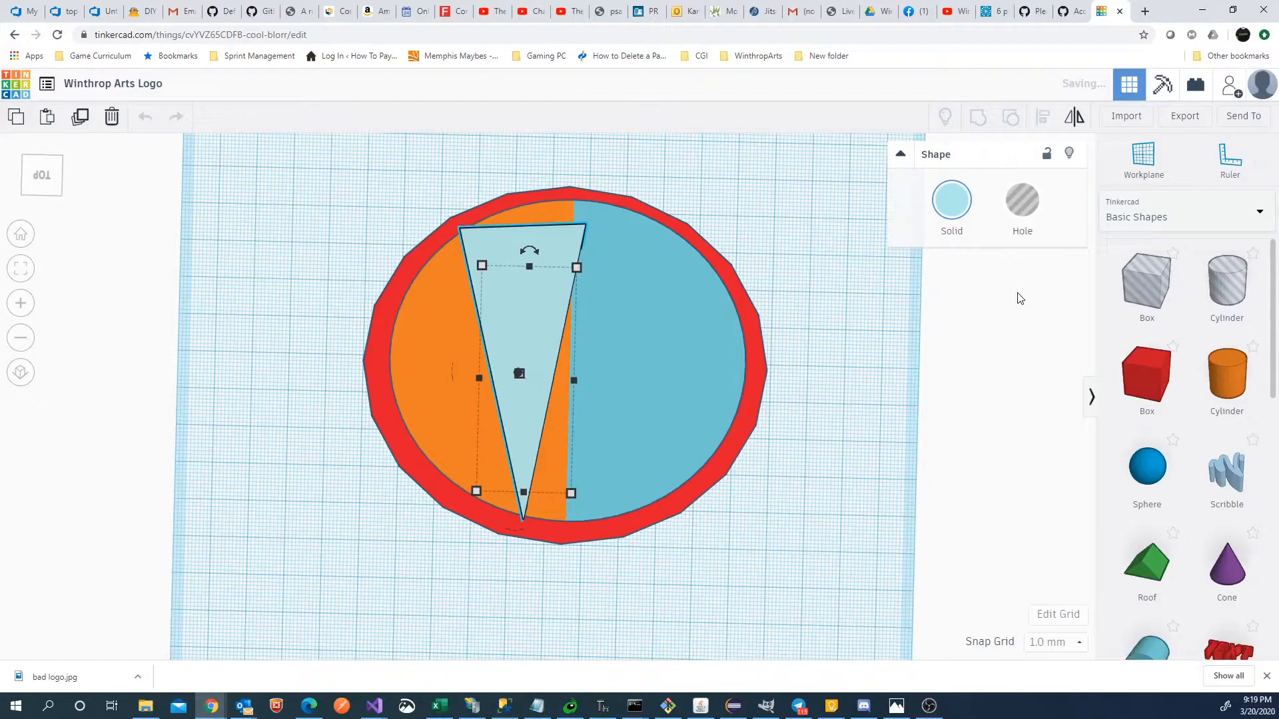
left_click(952, 202)
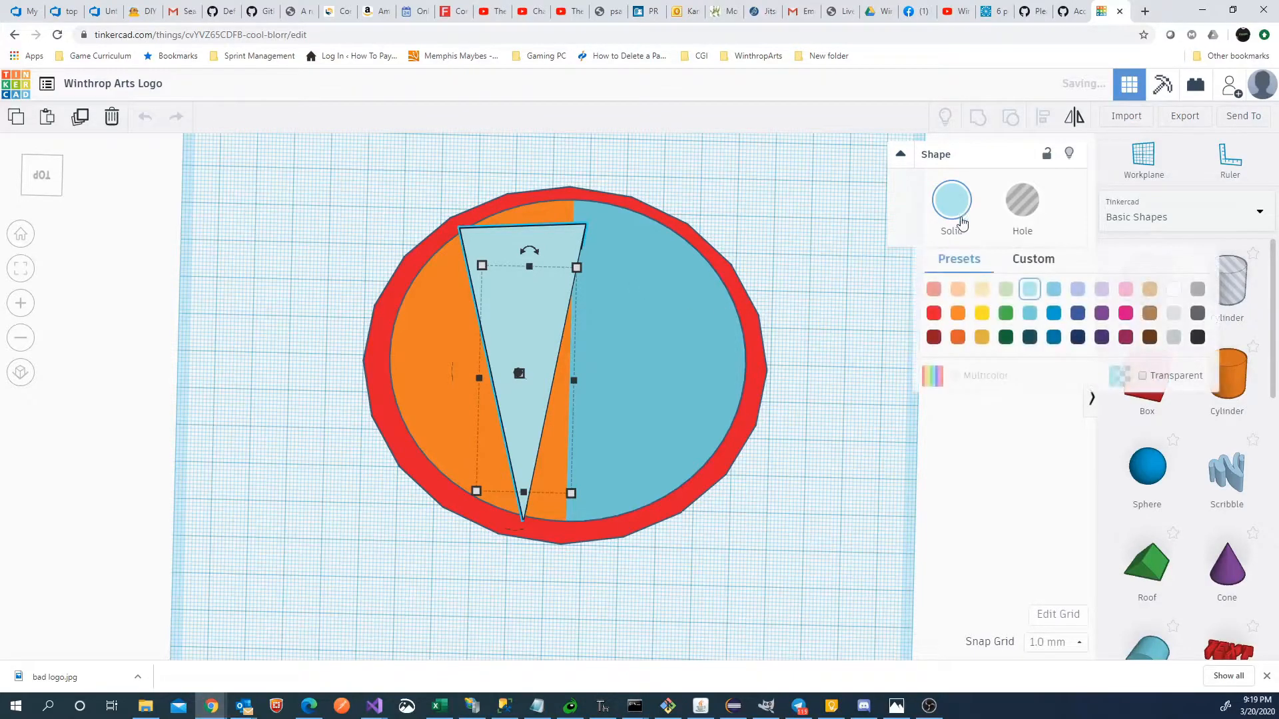
left_click(1005, 293)
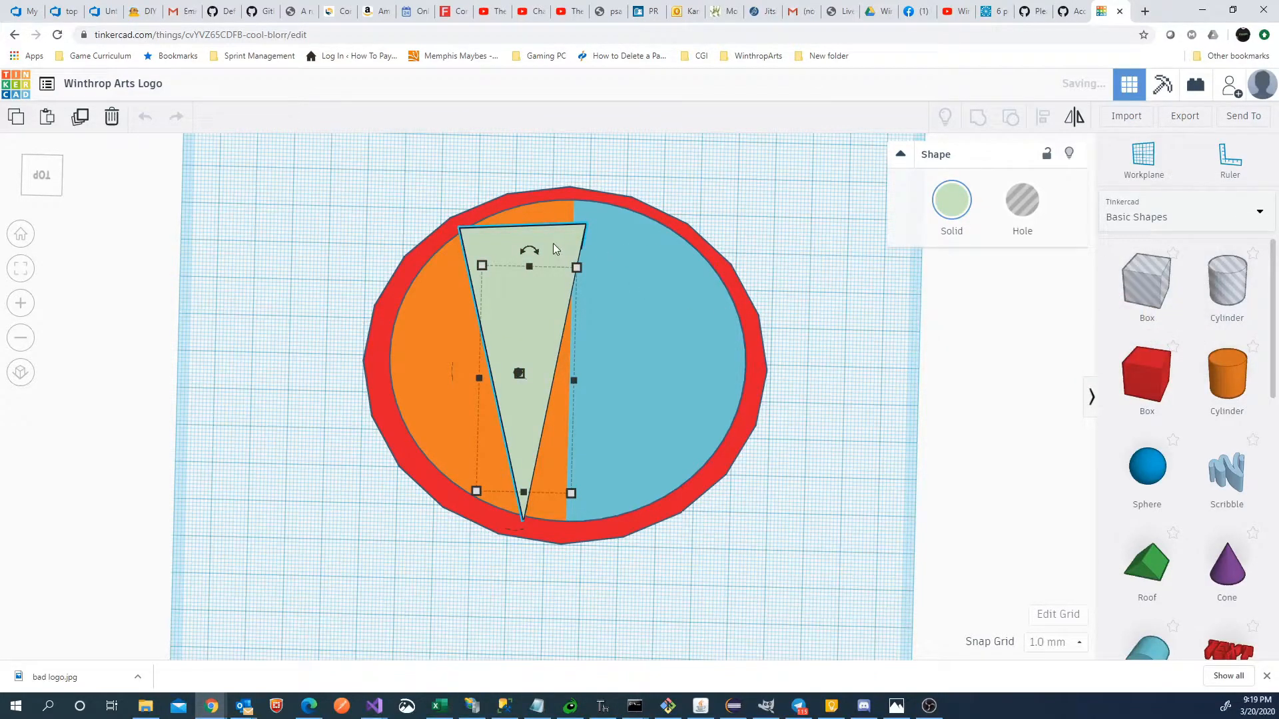
Step: Widen the pale green wedge toward the blue half and set its width to 30 mm
left_click_drag(577, 381, 590, 379)
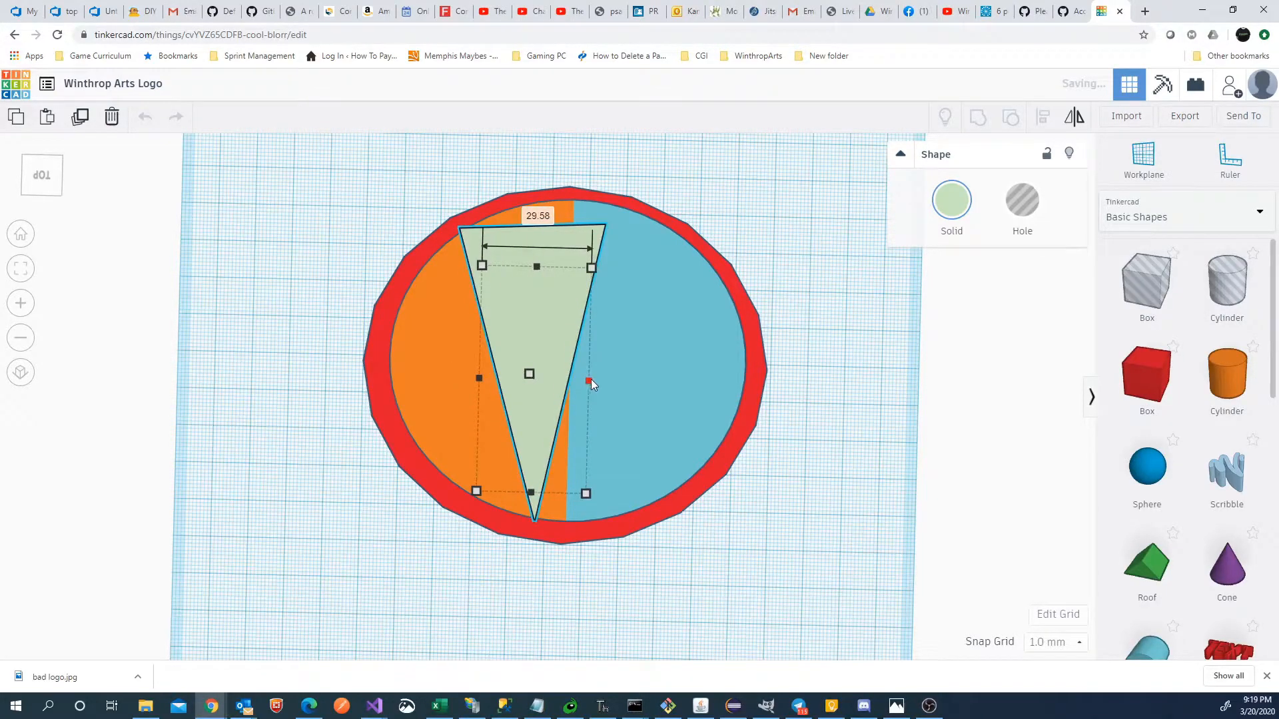
left_click(538, 215)
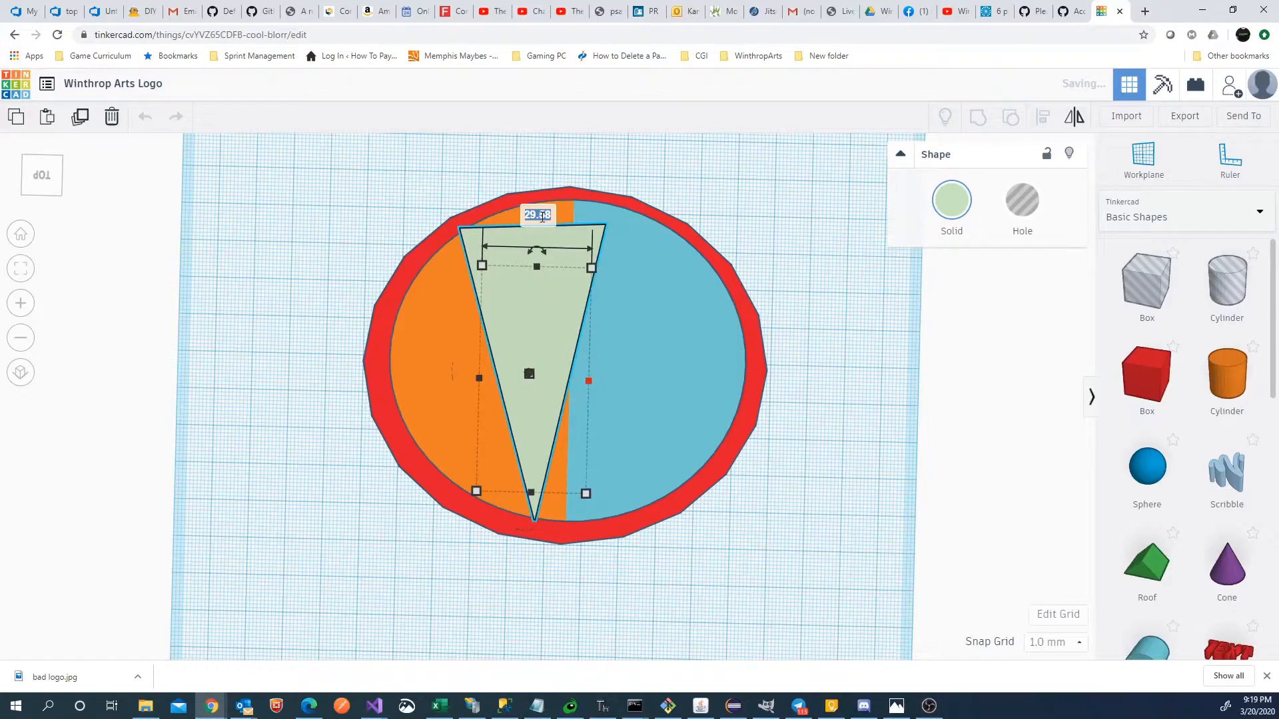
type("30")
key("Return")
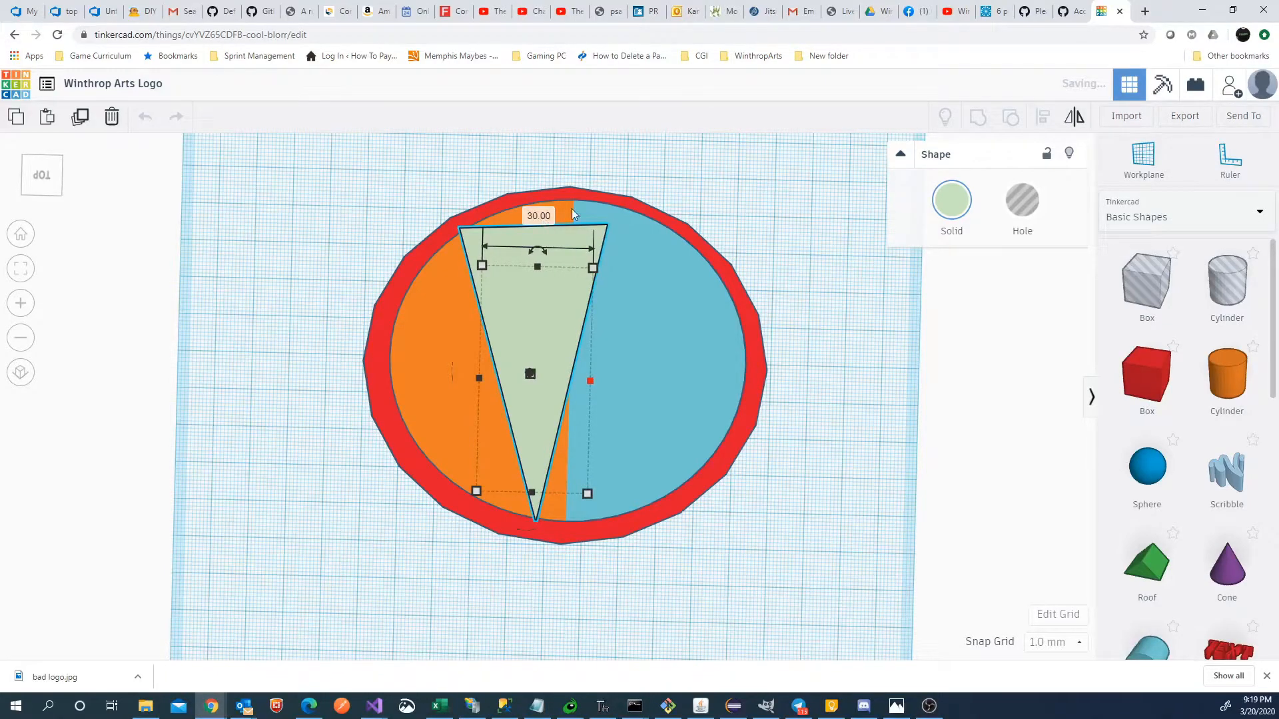
Step: Paste a copy of the wedge overlapping it on the blue side, and nudge both wedges slightly toward the orange side
left_click(573, 235)
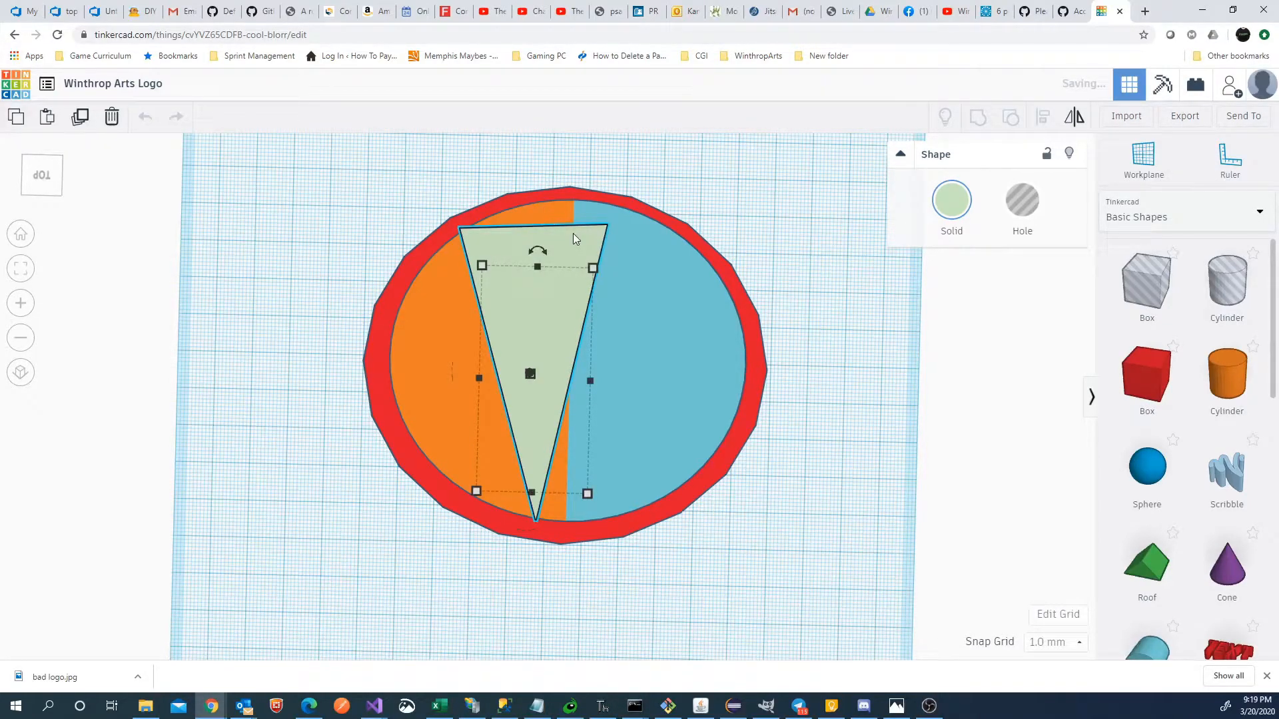
key("ctrl+v")
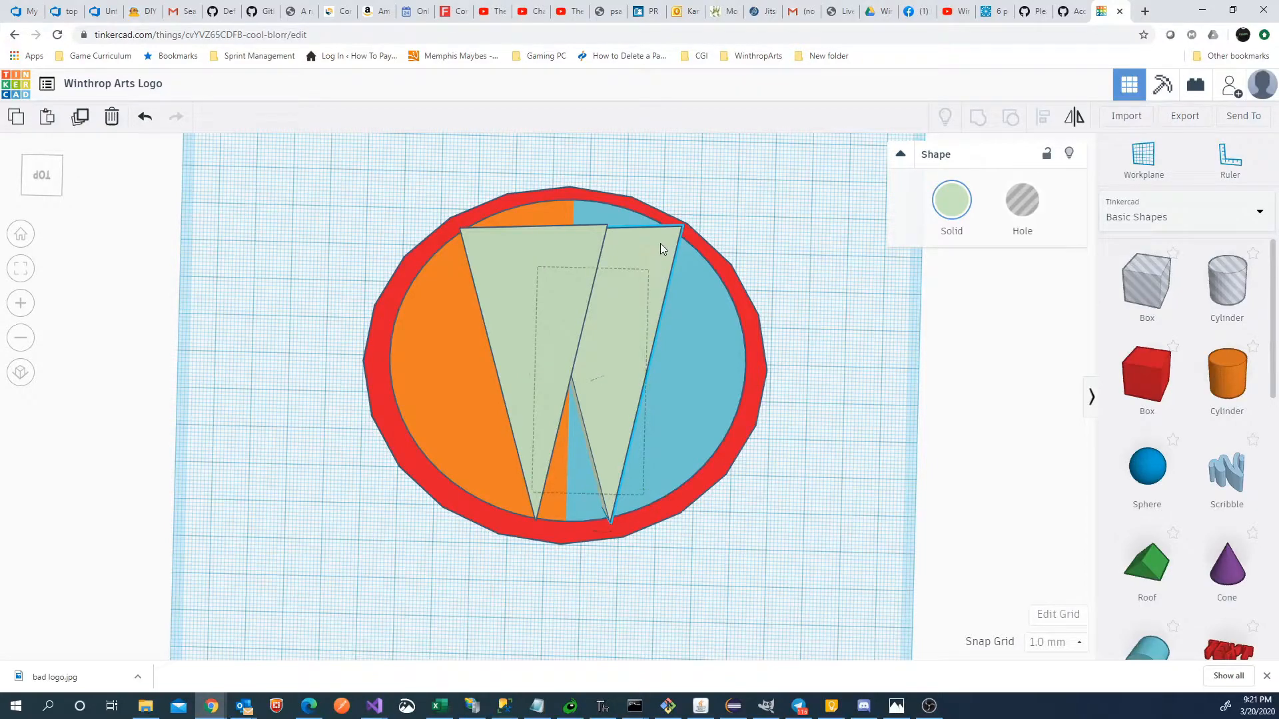
left_click(796, 265)
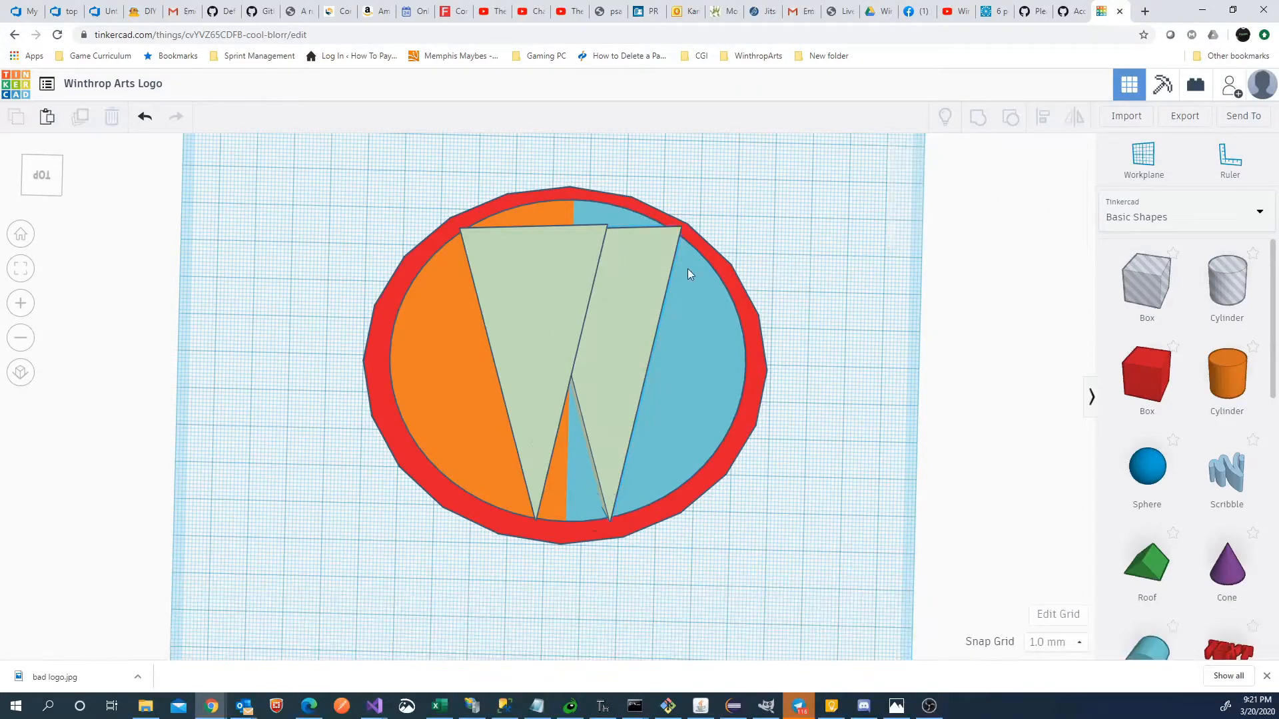
left_click(638, 258)
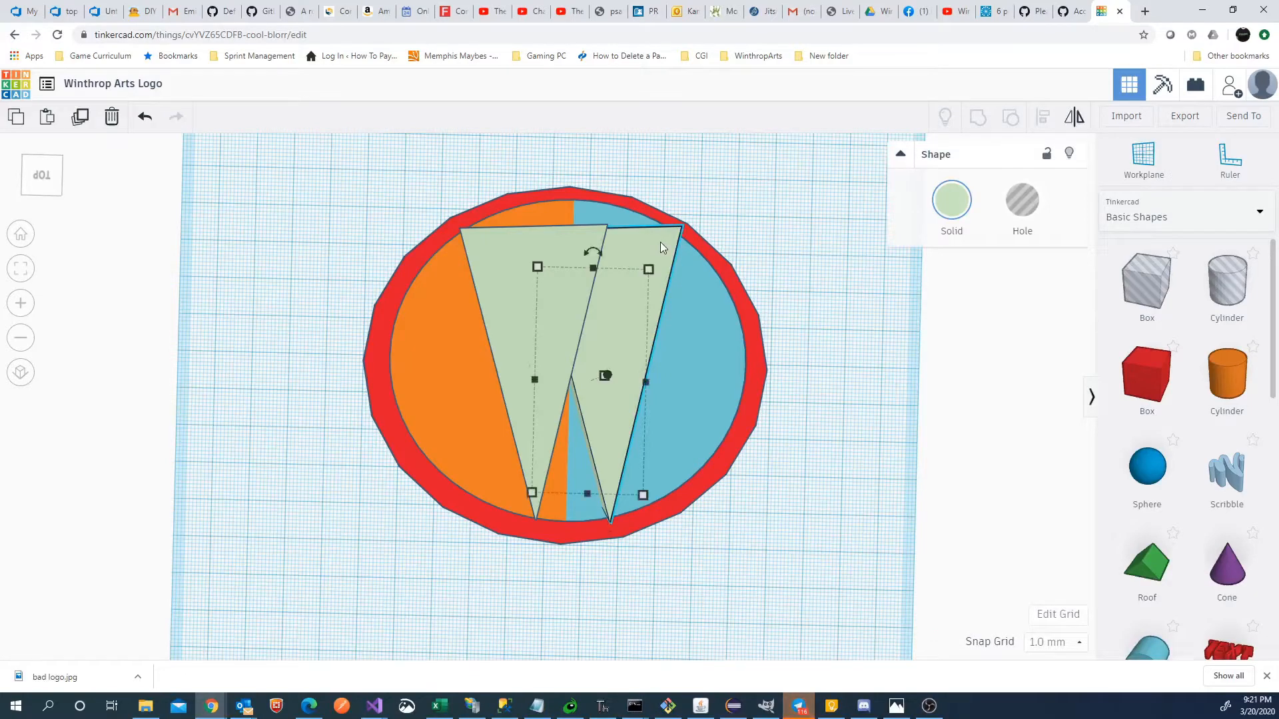
key("Left")
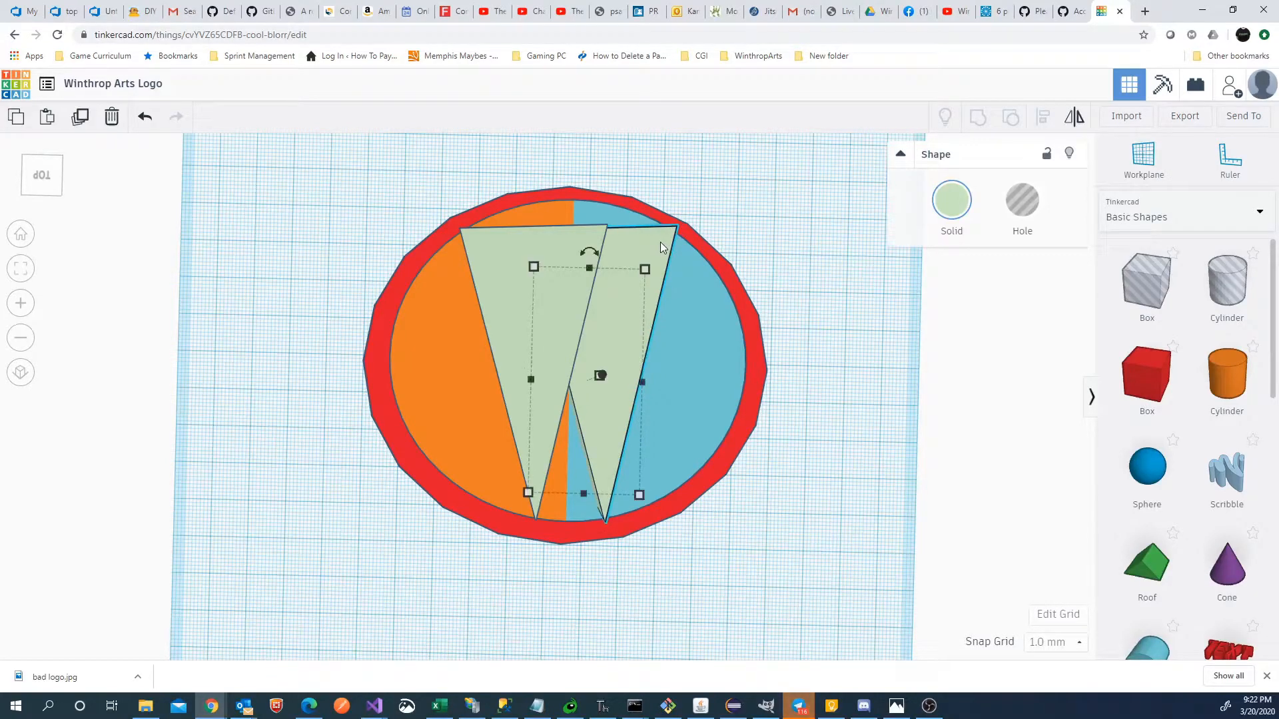
left_click(497, 246)
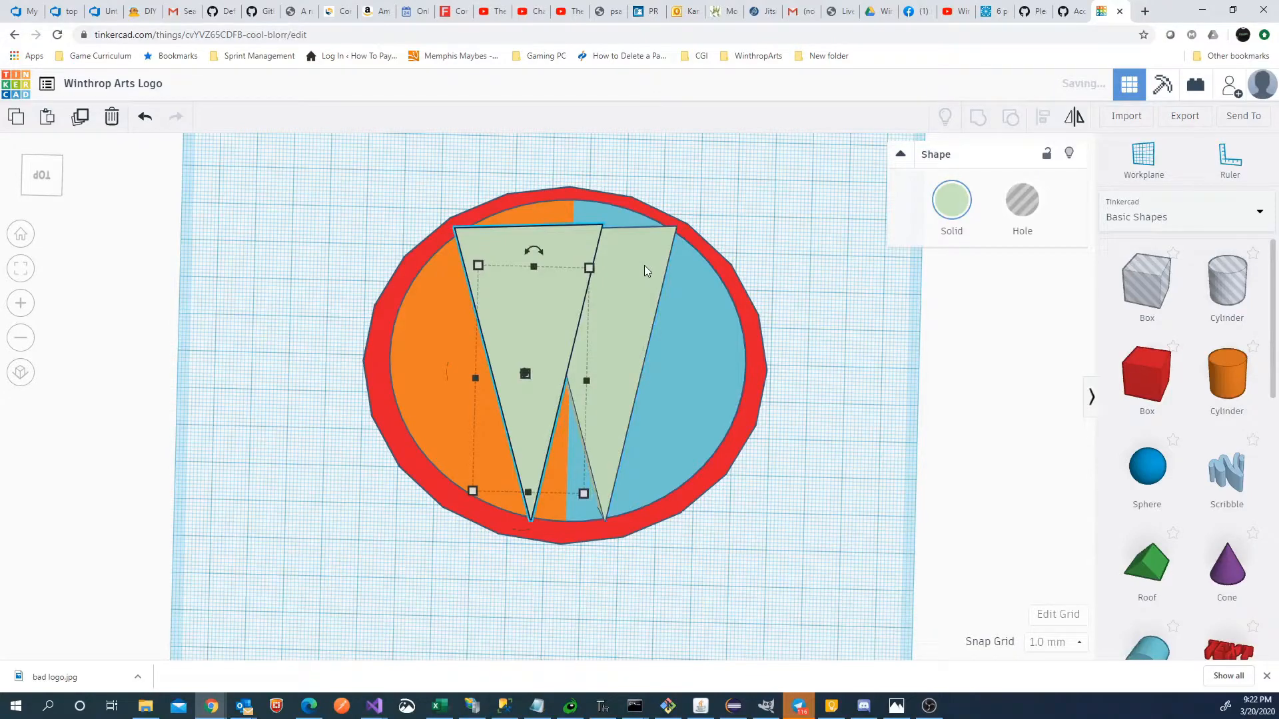
left_click(821, 275)
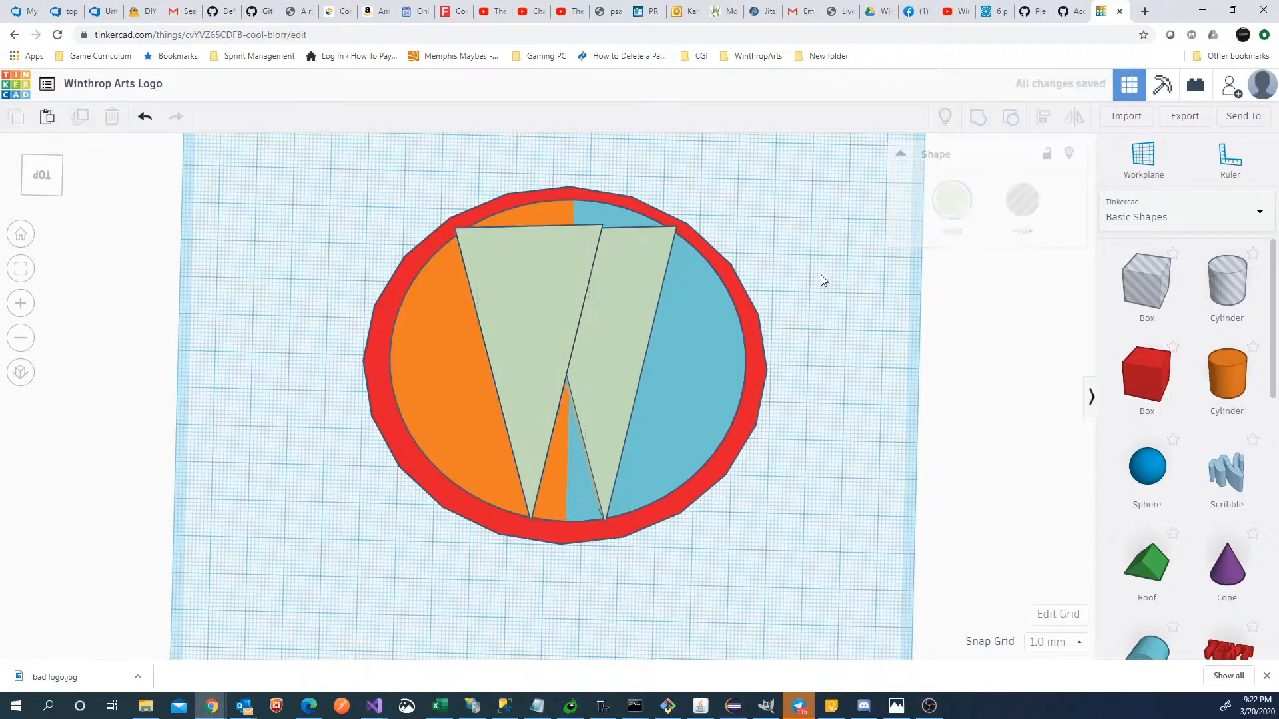
Step: Enlarge the orange and blue half-rounds slightly outward at their lower corners so the red rim becomes thinner
left_click(460, 405)
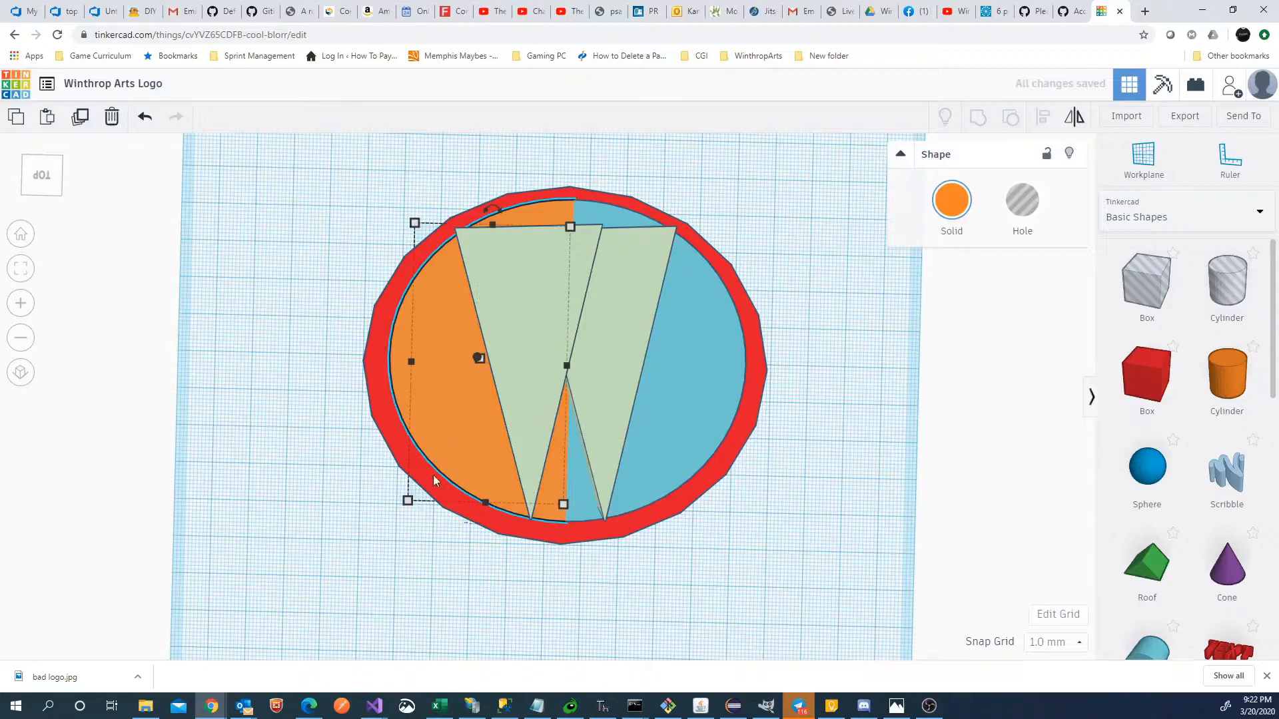
left_click_drag(408, 500, 401, 510)
left_click(703, 467)
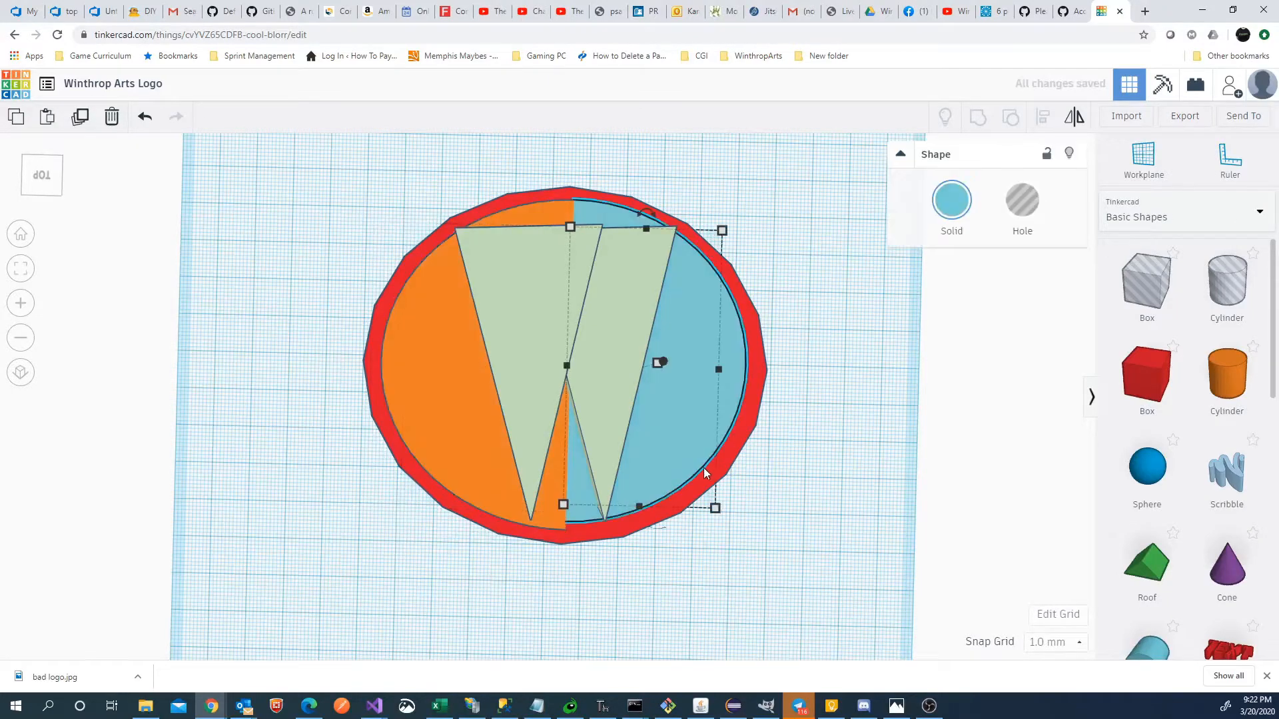
left_click_drag(715, 509, 719, 516)
Step: Lower the orange-side pale green wedge slightly toward the disc
left_click(642, 315)
left_click(513, 249)
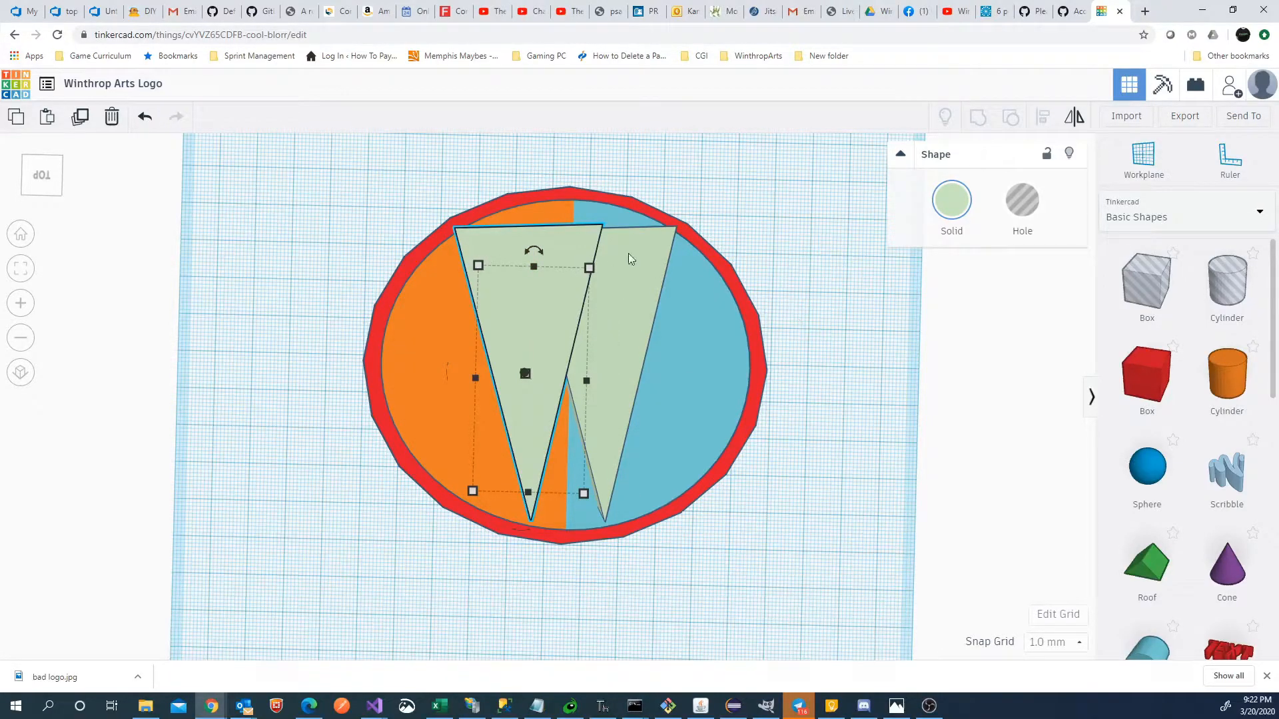
right_click_drag(673, 249, 581, 327)
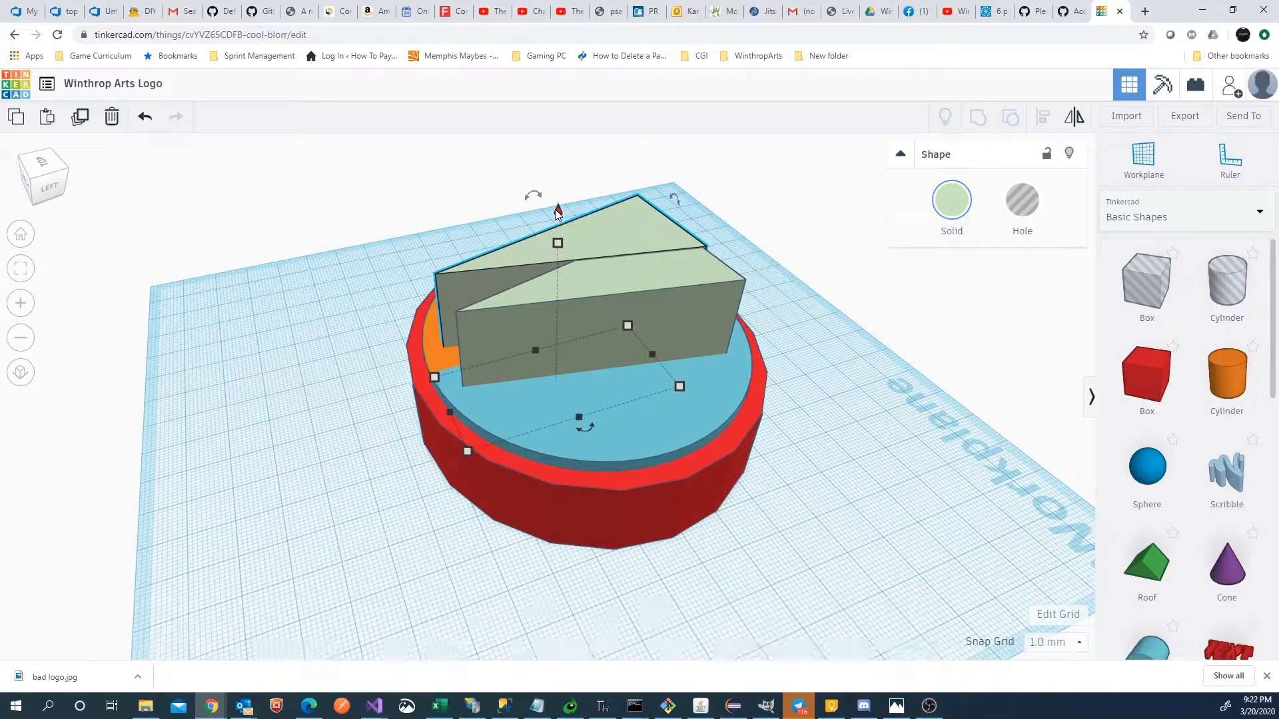
left_click_drag(558, 209, 589, 241)
Step: Stretch both wedges at their pointed ends to 63 mm long, with the blue-side one 29.42 mm and the orange-side one 30.58 mm wide
left_click(638, 262)
right_click_drag(814, 362, 978, 428)
right_click_drag(373, 520, 509, 443)
left_click_drag(534, 497, 536, 503)
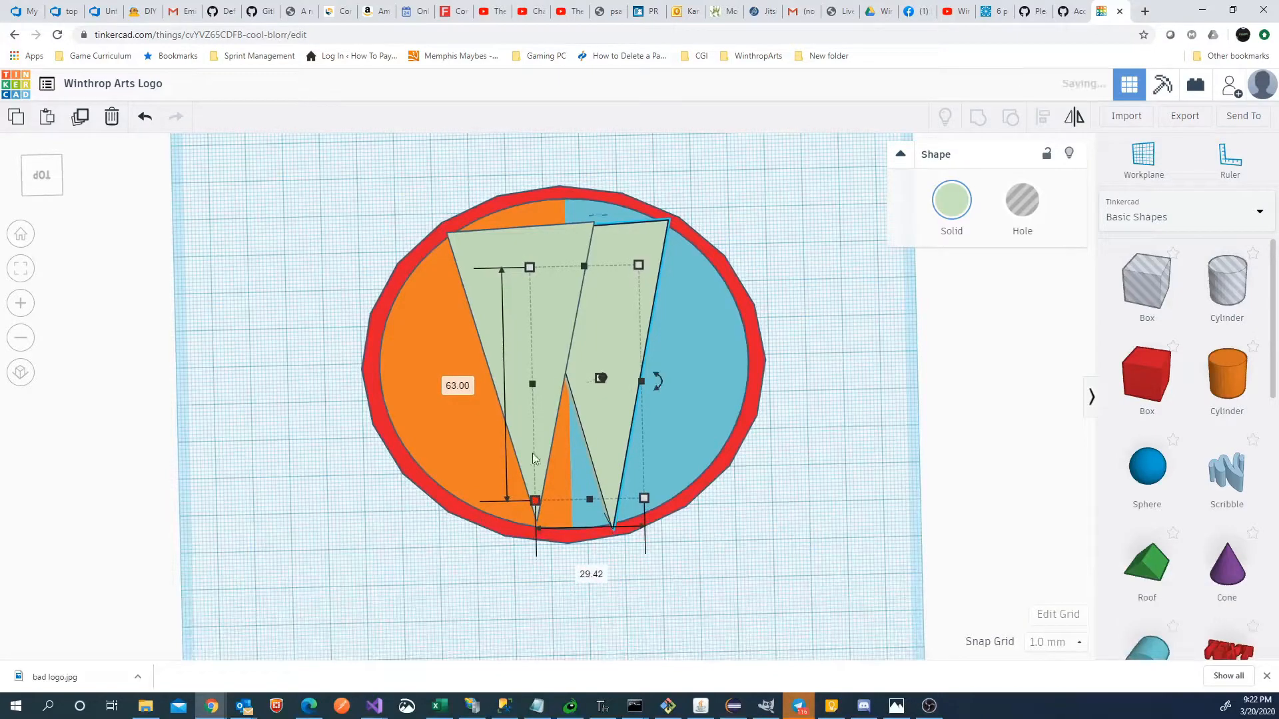
left_click(489, 335)
left_click_drag(587, 492, 590, 501)
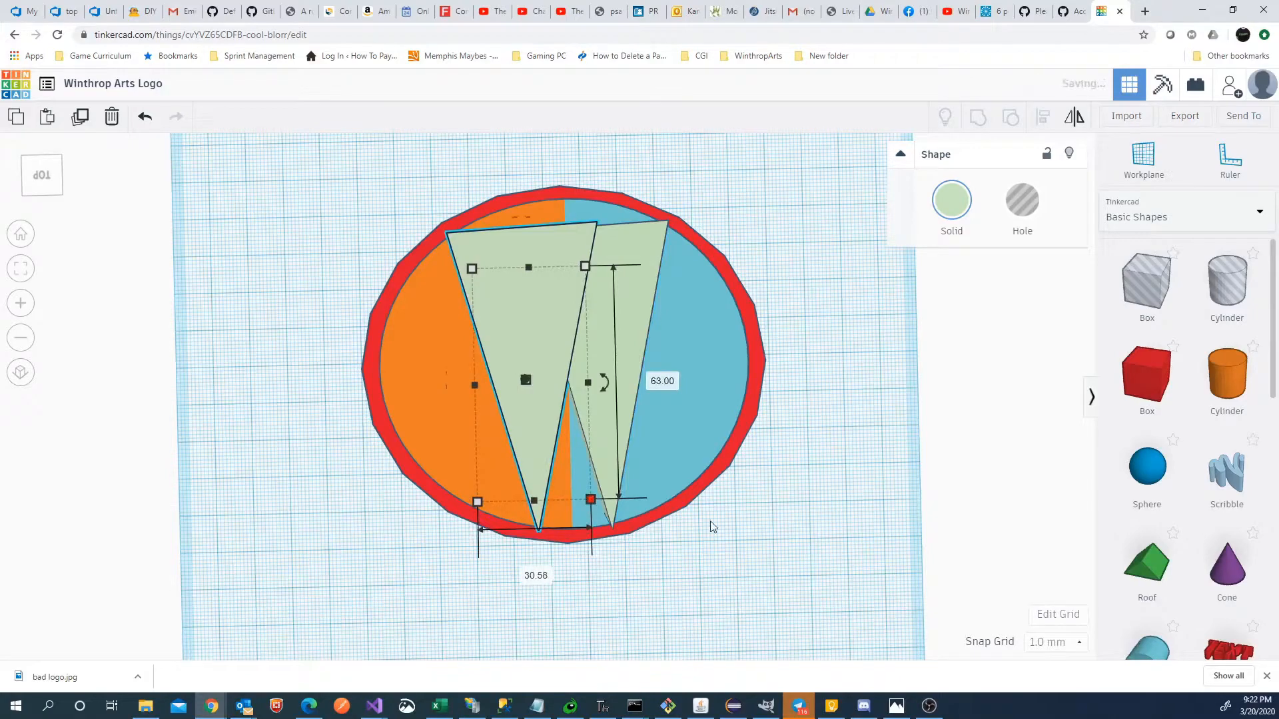
left_click(771, 530)
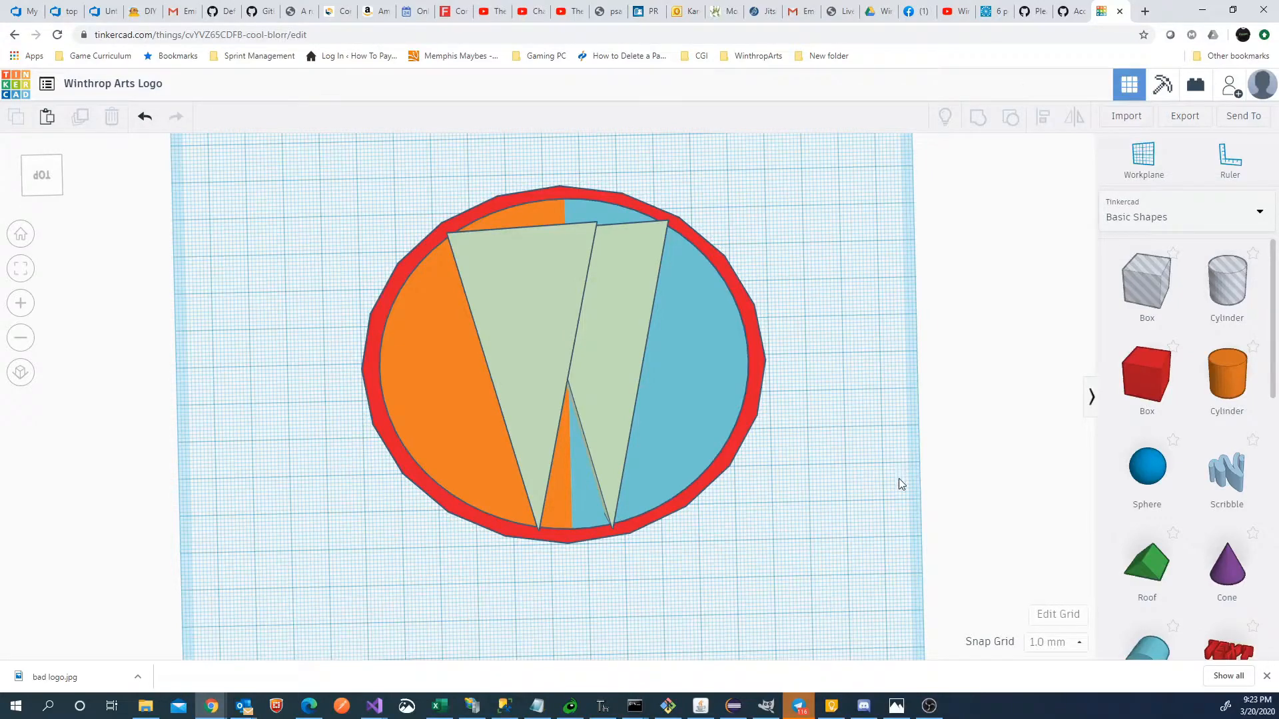
Step: Duplicate the blue-side wedge, move the copy to the disc's outer edge and rotate it so its point faces the opposite way
left_click(609, 351)
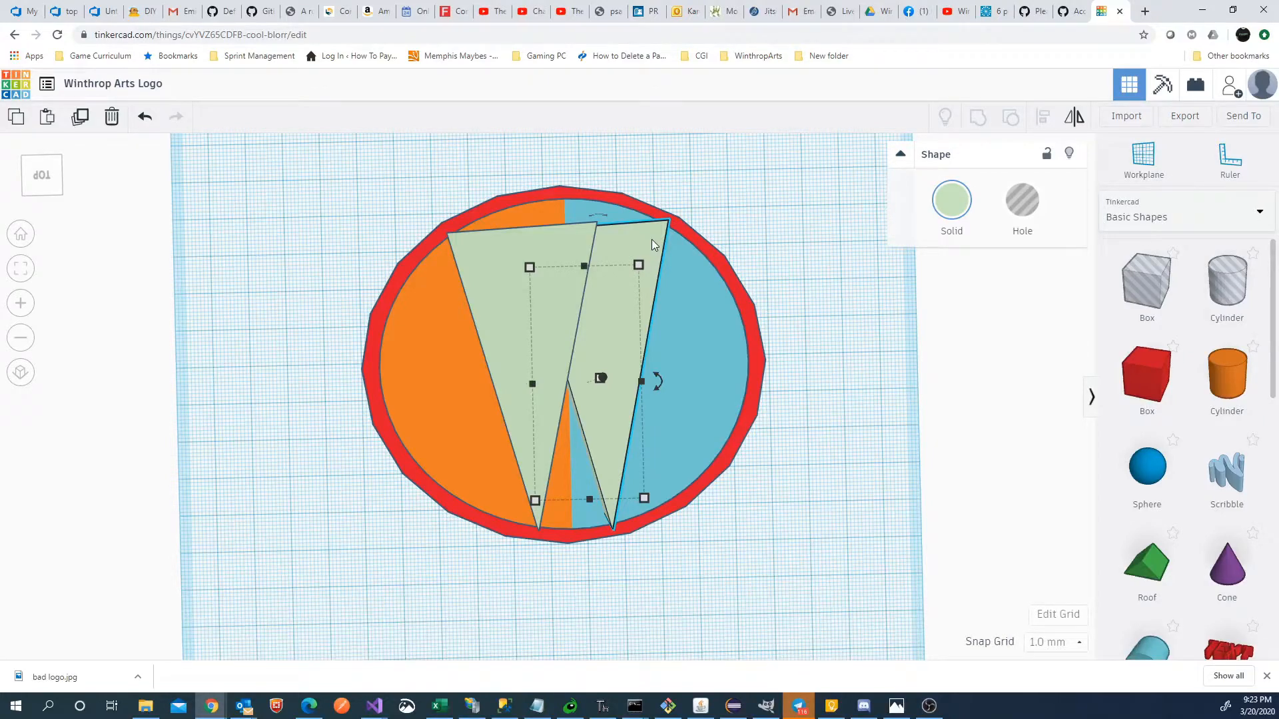
left_click_drag(652, 240, 796, 359)
right_click_drag(857, 447, 771, 443)
left_click_drag(735, 548, 609, 496)
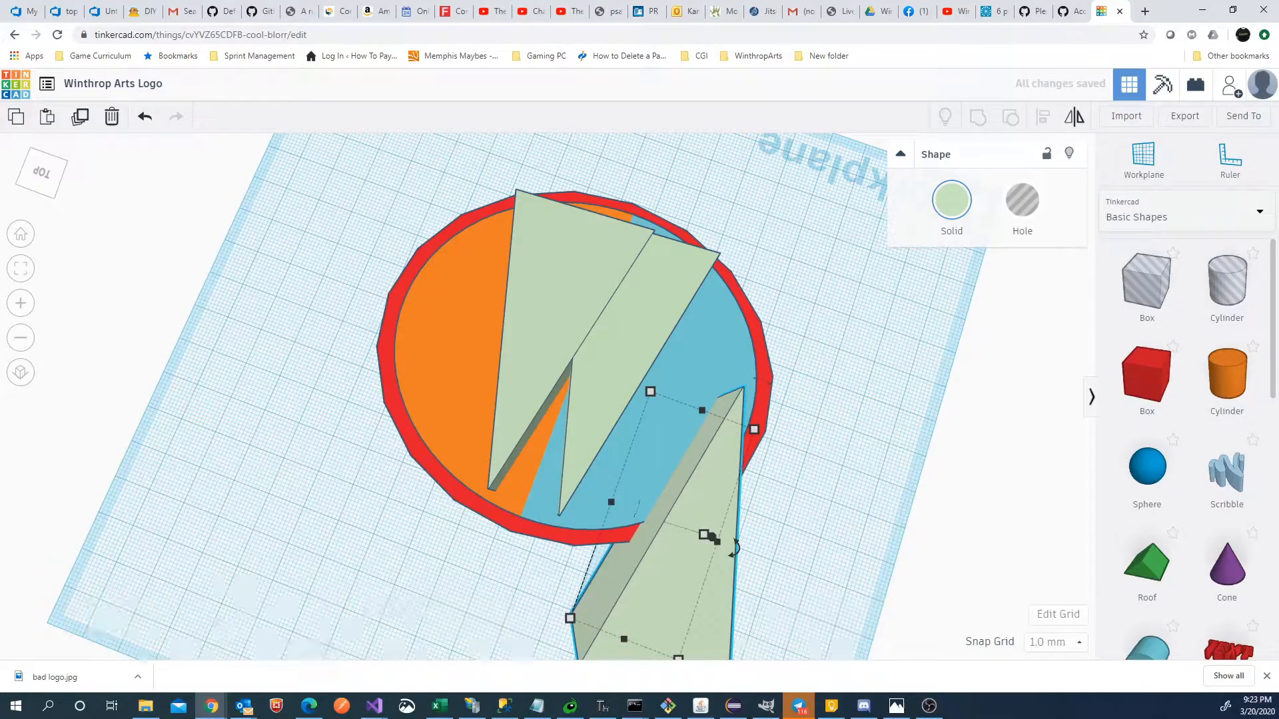
Step: Check the reference picture, then shrink the reversed wedge copy and move it into the gap between the two wedge points
key("alt+Tab")
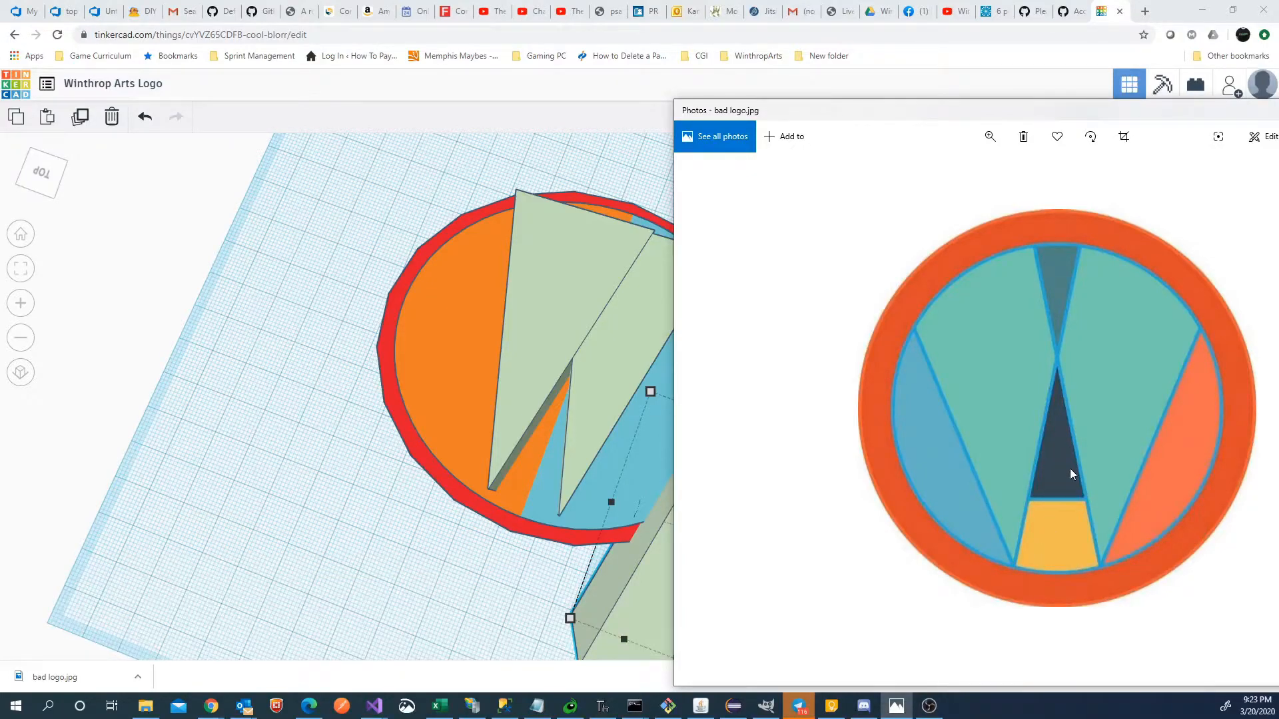
left_click_drag(1035, 116, 0, 160)
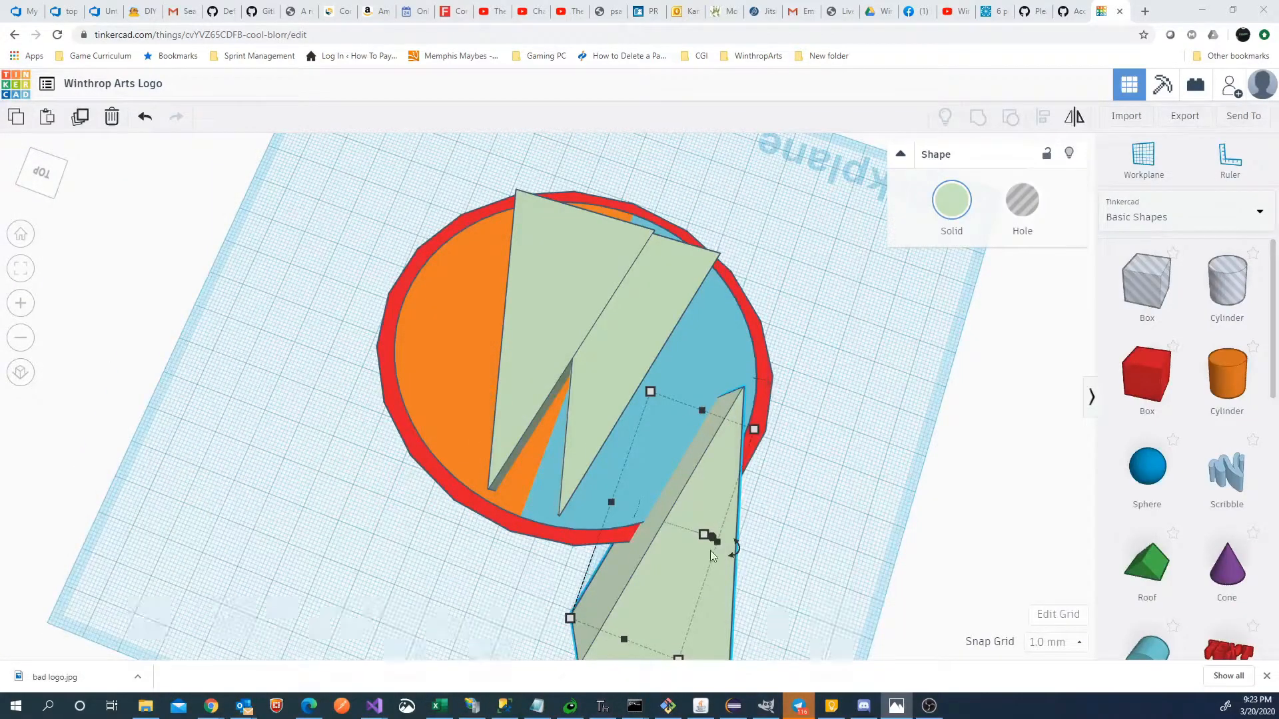
right_click_drag(832, 580, 725, 561)
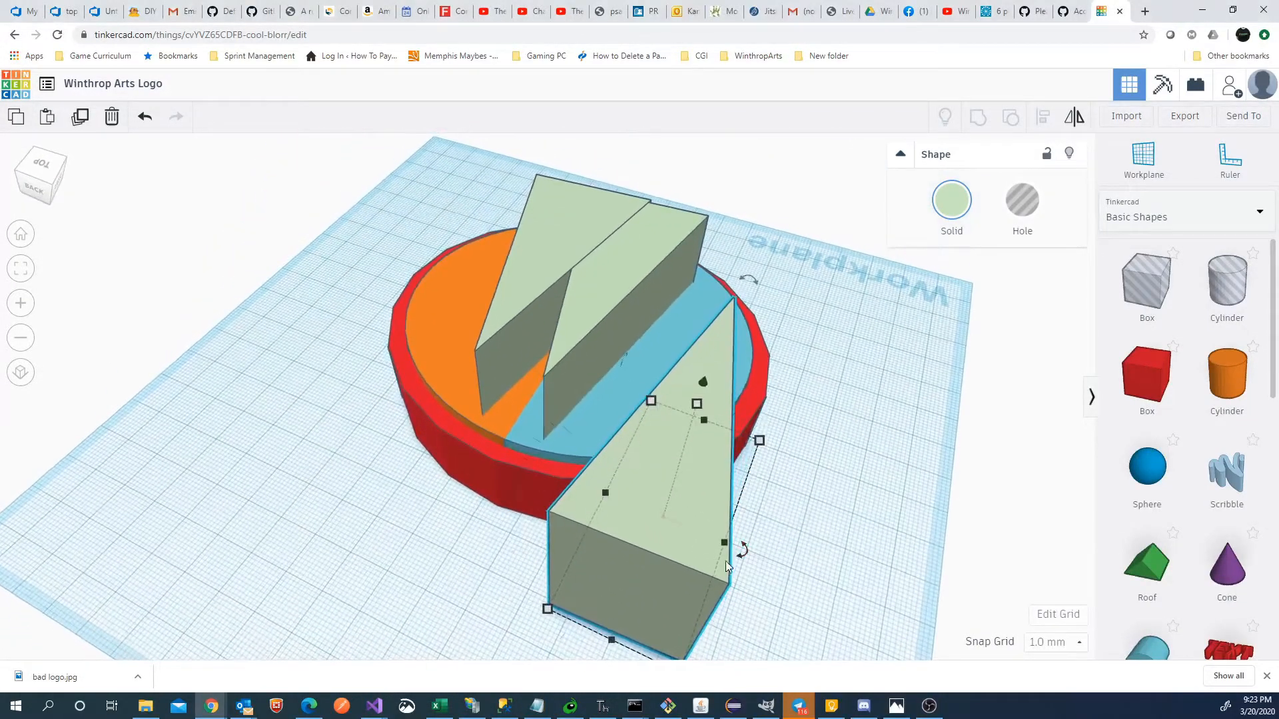
left_click_drag(547, 609, 618, 509)
right_click_drag(819, 474, 763, 575)
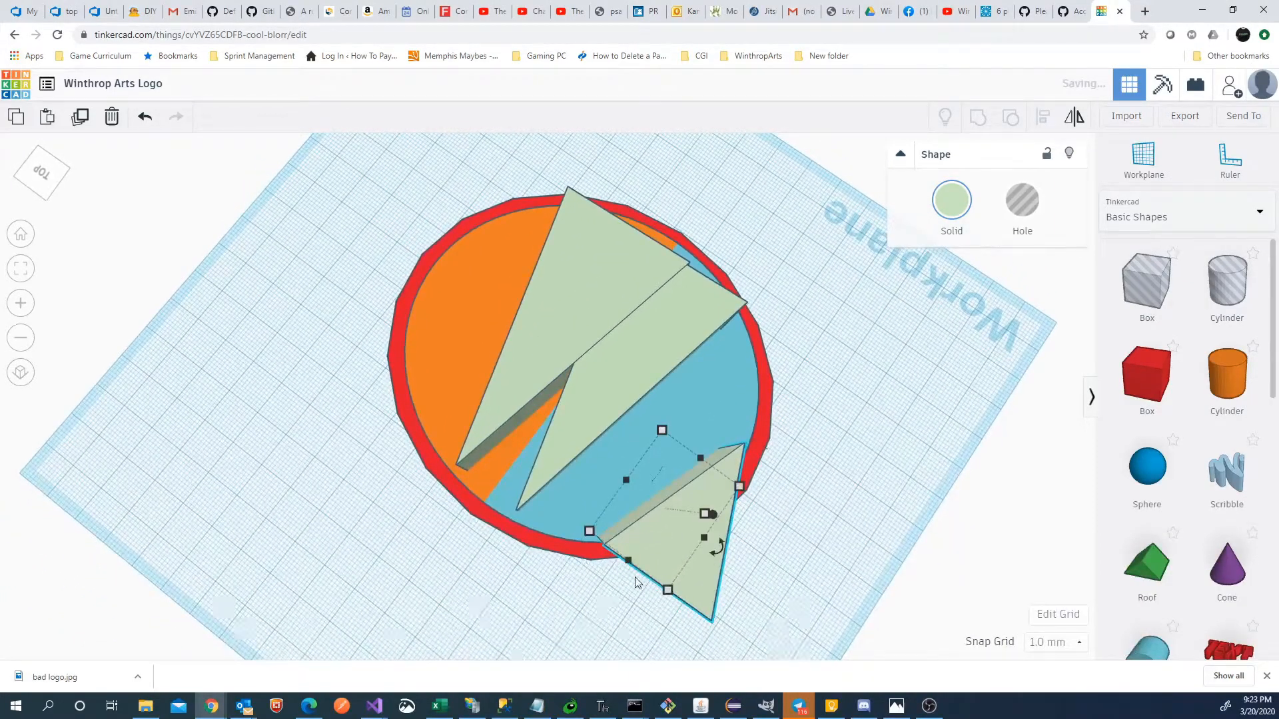
left_click_drag(669, 590, 525, 472)
Step: Shorten the small wedge to about 28 mm and shift it 1 mm along both axes to fit the gap
right_click_drag(480, 598, 586, 597)
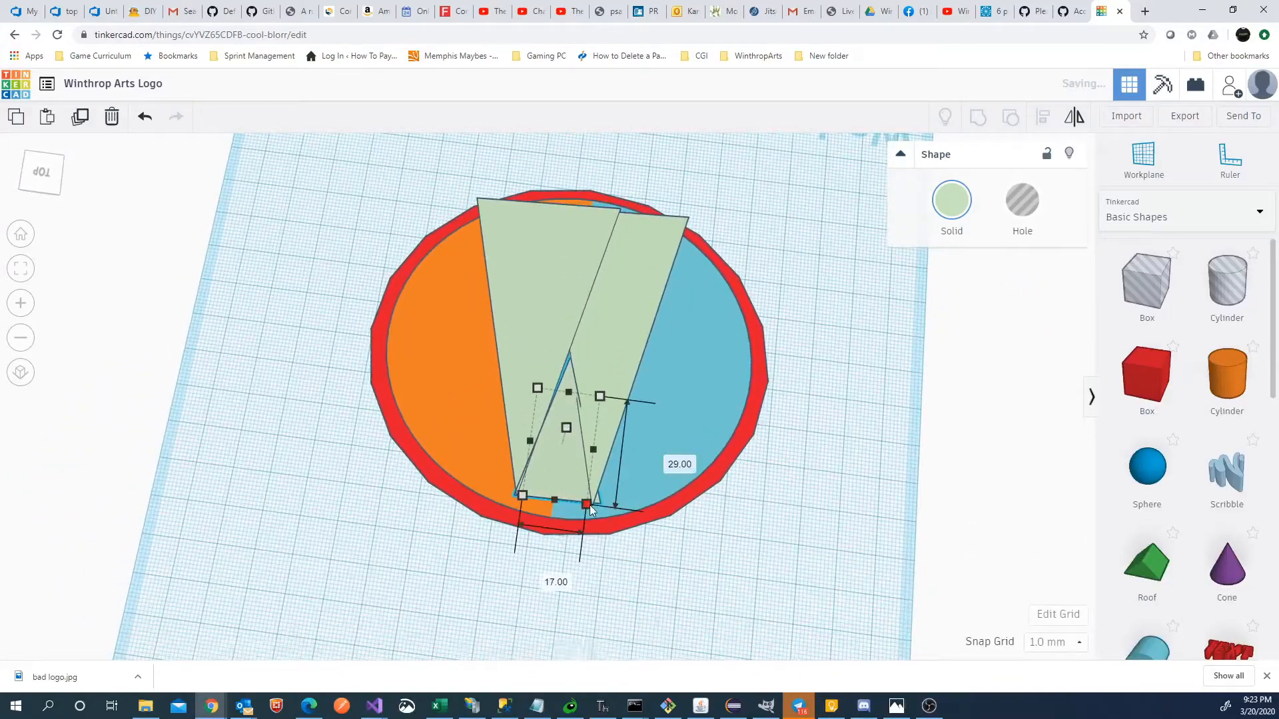
left_click_drag(586, 504, 582, 502)
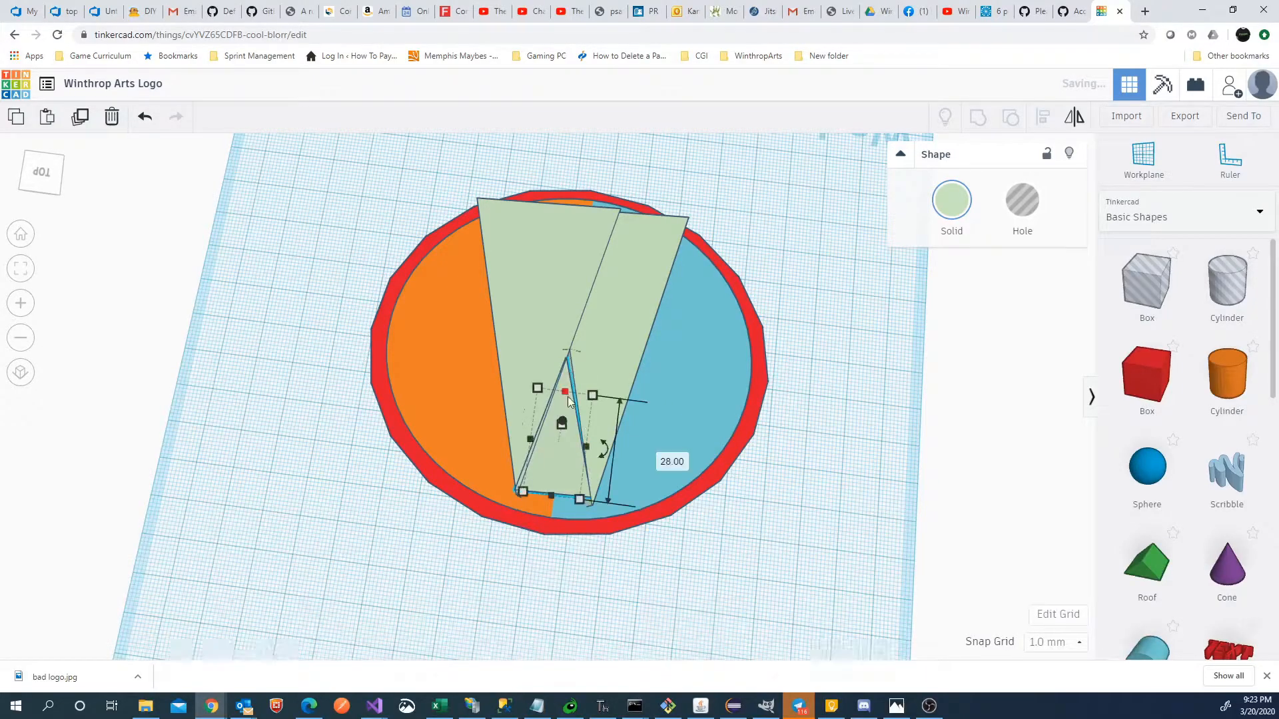
left_click_drag(577, 383, 570, 372)
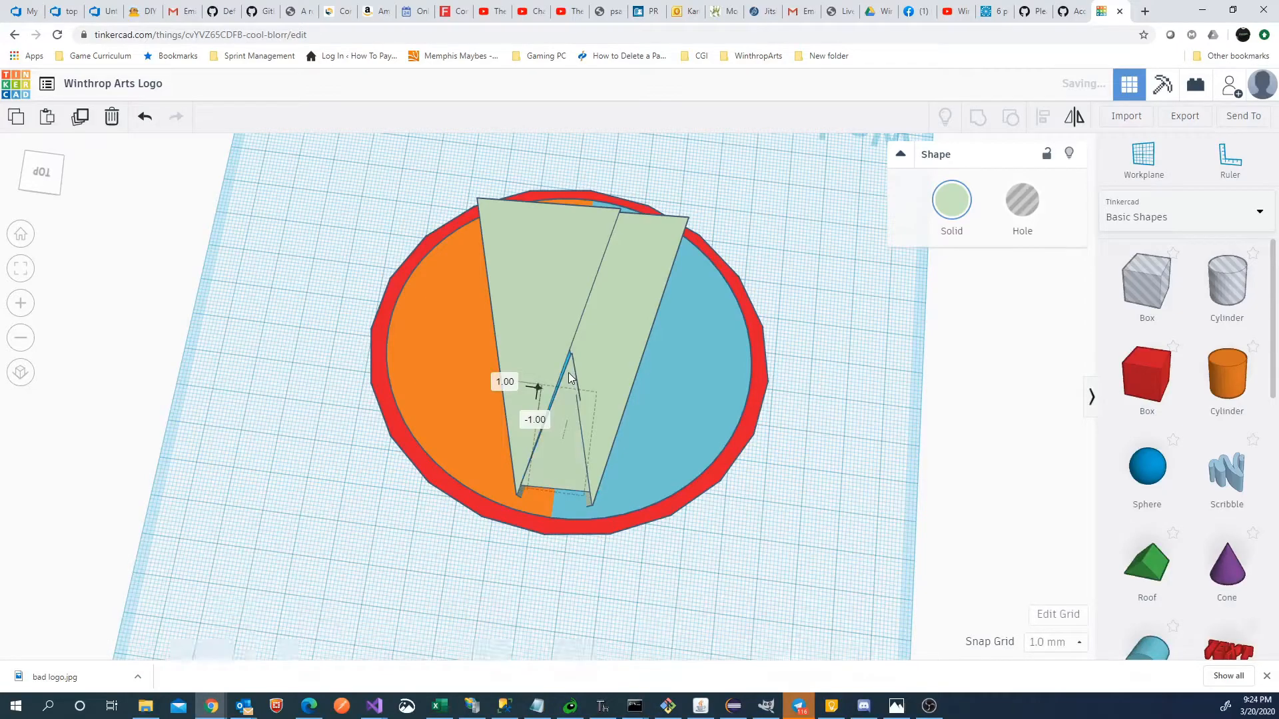
Step: Colour the small wedge yellow and stretch its wide end out to the disc's rim
left_click(951, 202)
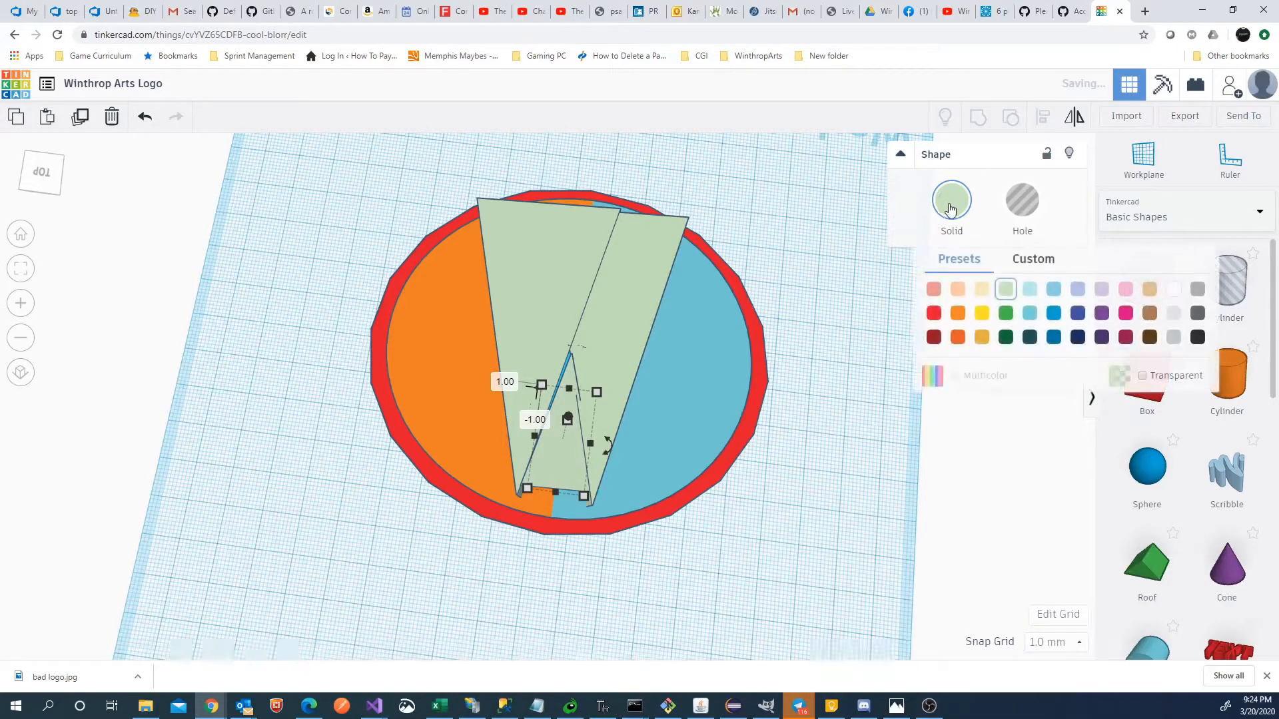
left_click(980, 312)
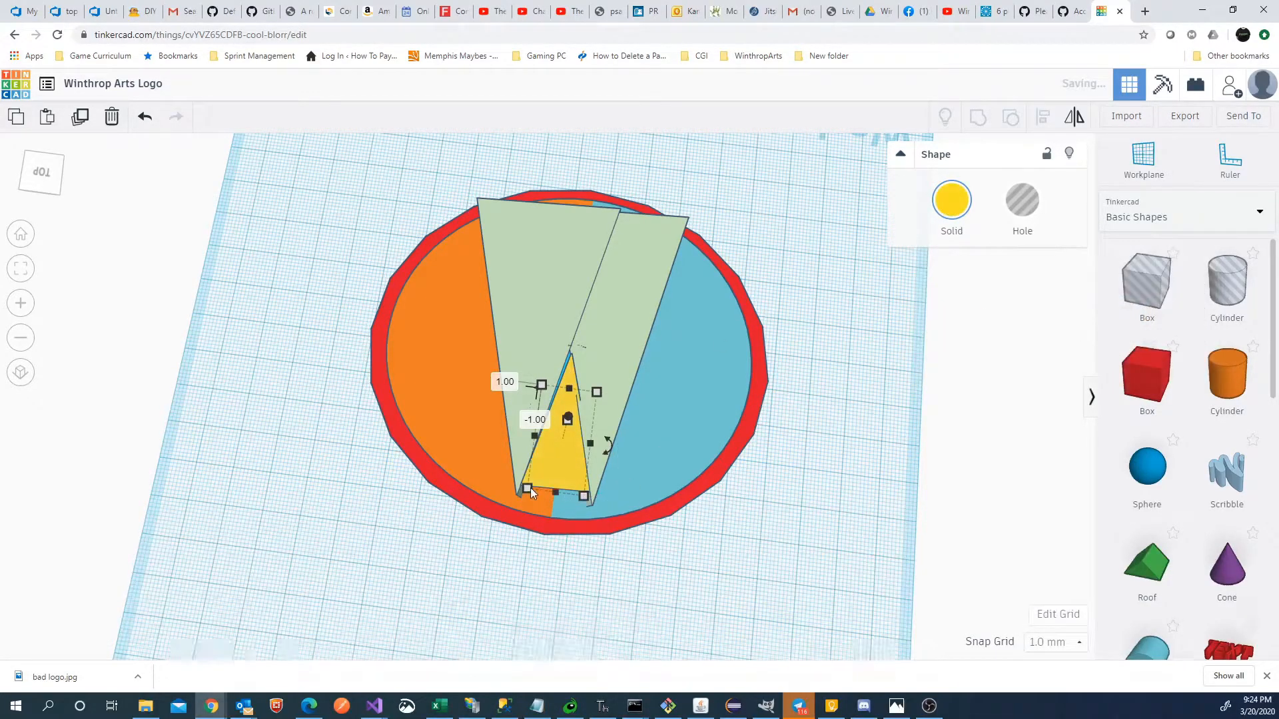
left_click_drag(527, 491, 522, 499)
right_click_drag(688, 543, 649, 635)
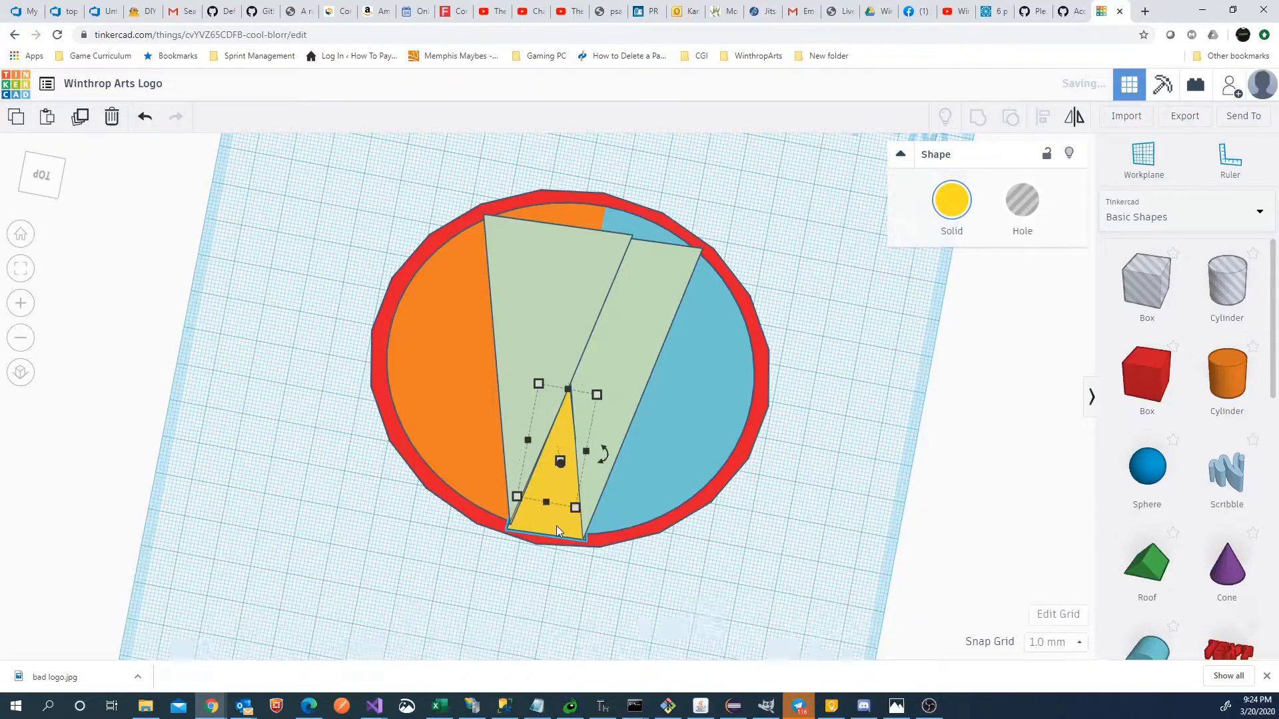
Step: Duplicate the yellow wedge, colour the copy black and raise its height to 44 mm
key("ctrl+v")
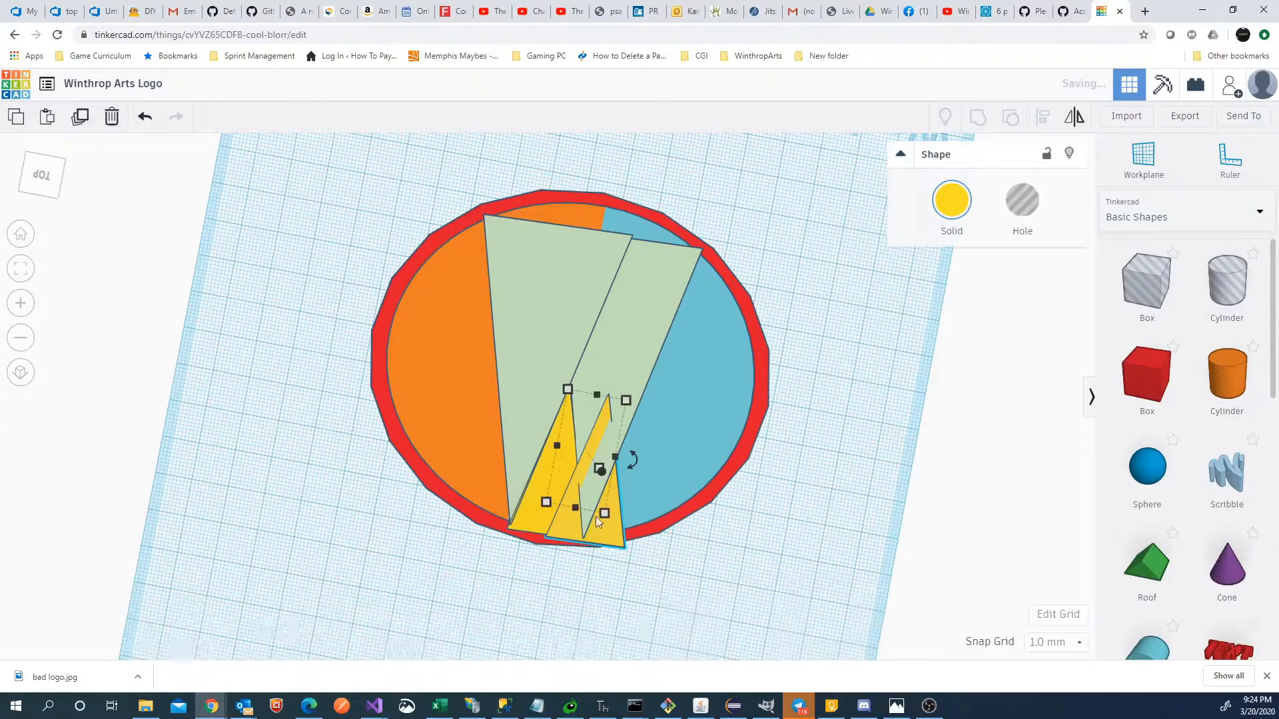
left_click(943, 212)
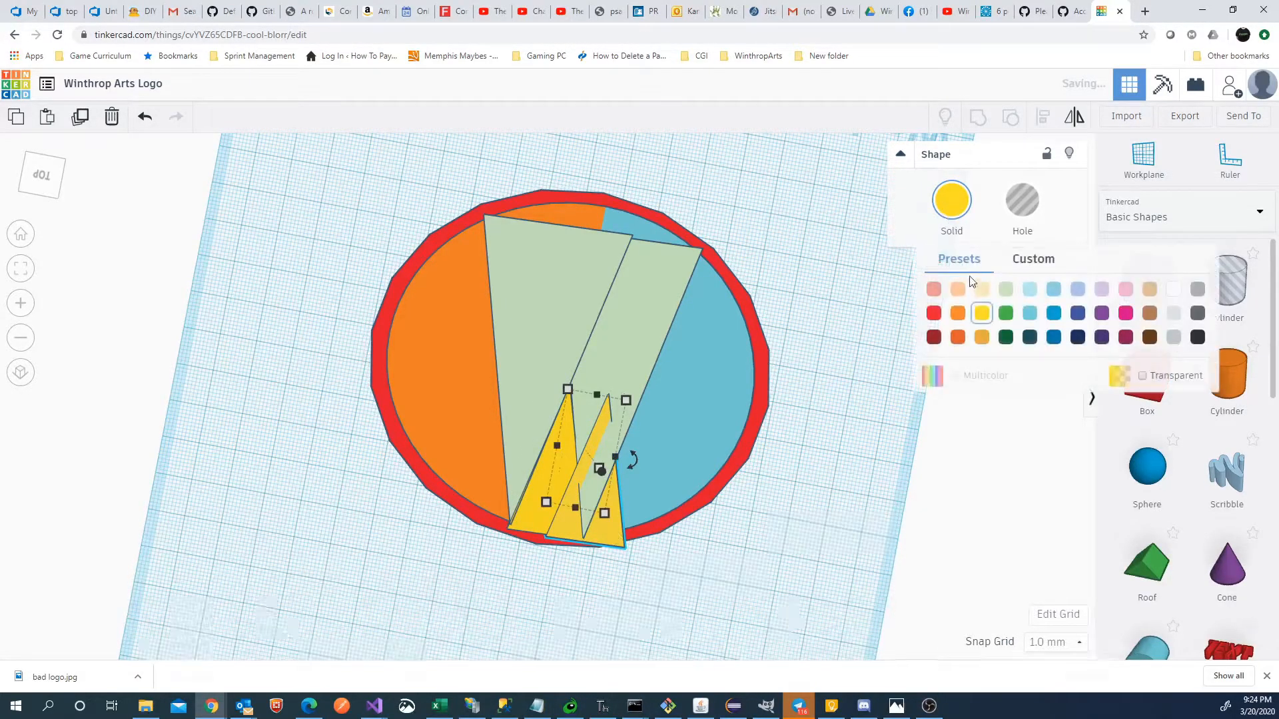
left_click(1197, 336)
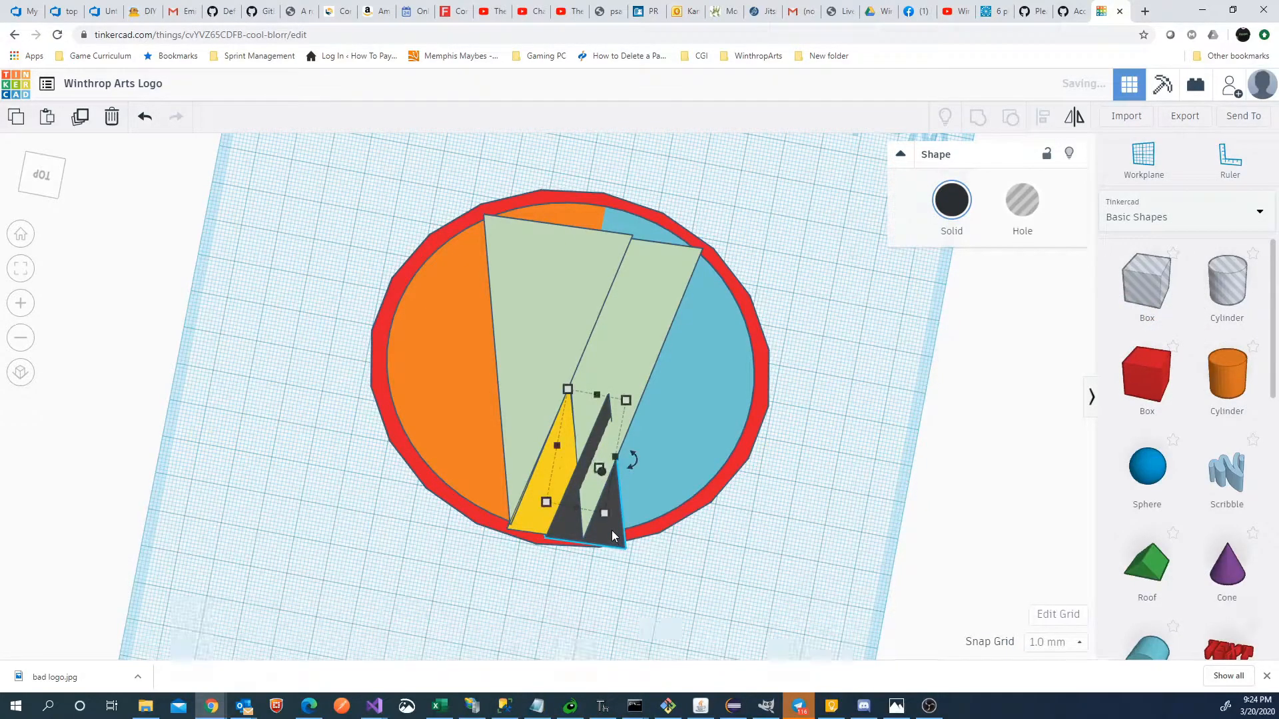
right_click_drag(722, 567, 593, 466)
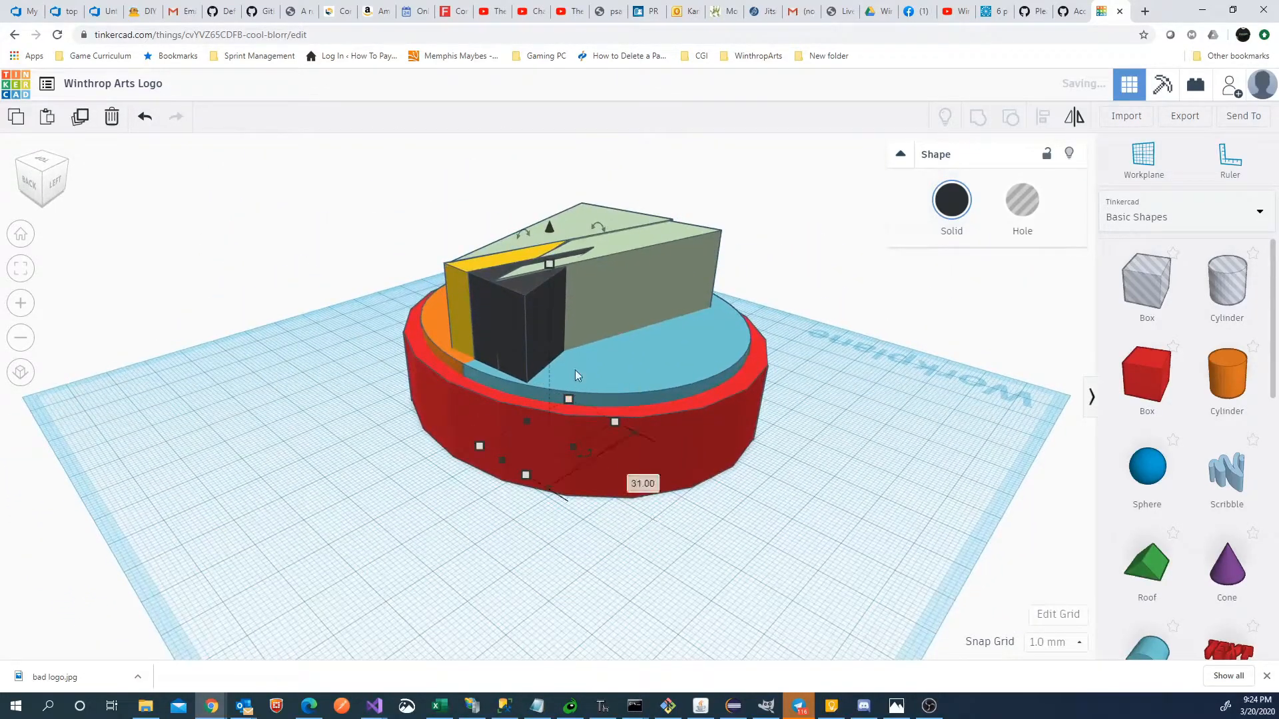
mouse_move(547, 266)
left_click_drag(547, 265, 550, 262)
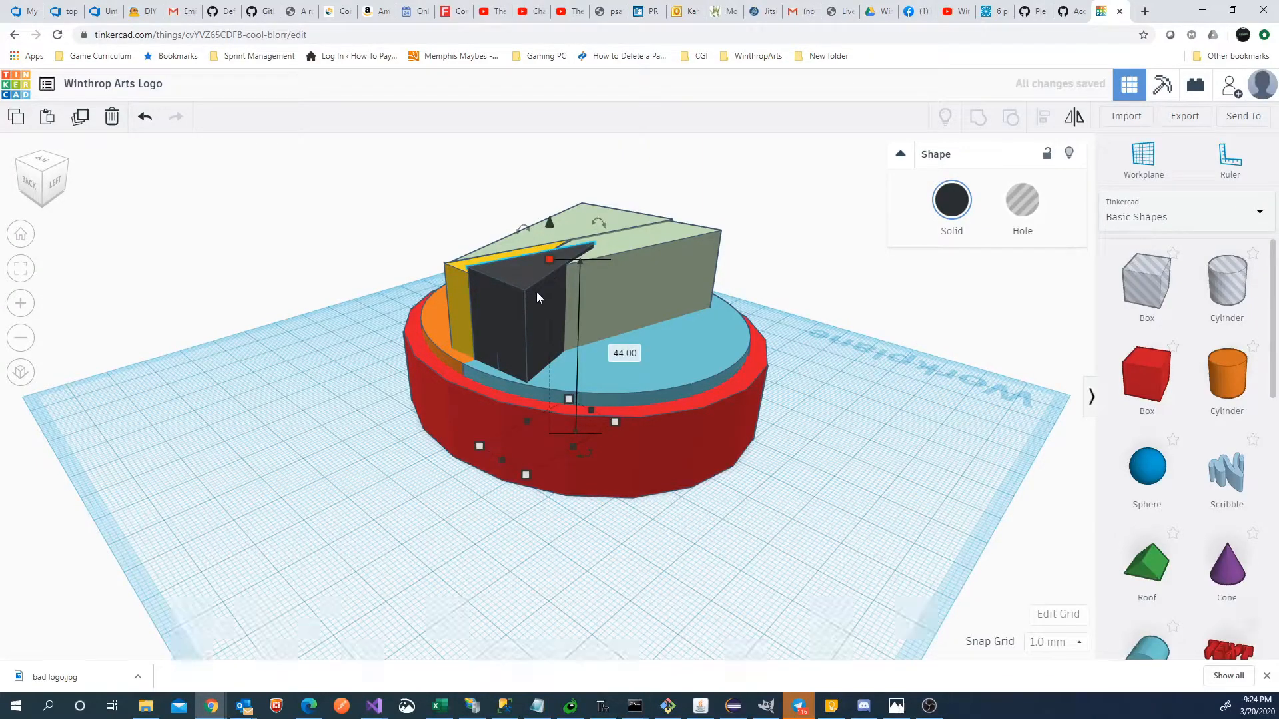
Step: Shrink the black wedge to 7 by 15 mm and place it over the tip of the yellow wedge
right_click_drag(639, 468, 631, 433)
mouse_move(626, 507)
left_click_drag(625, 502, 594, 425)
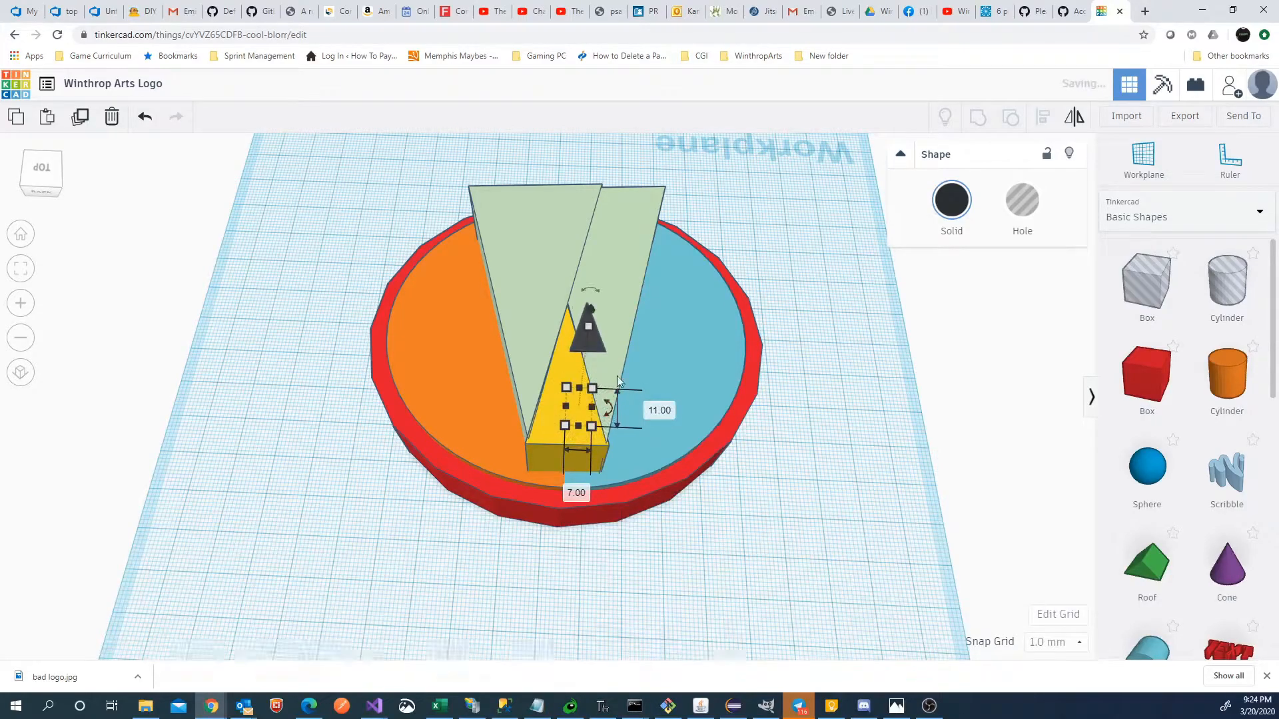
left_click_drag(596, 344, 576, 346)
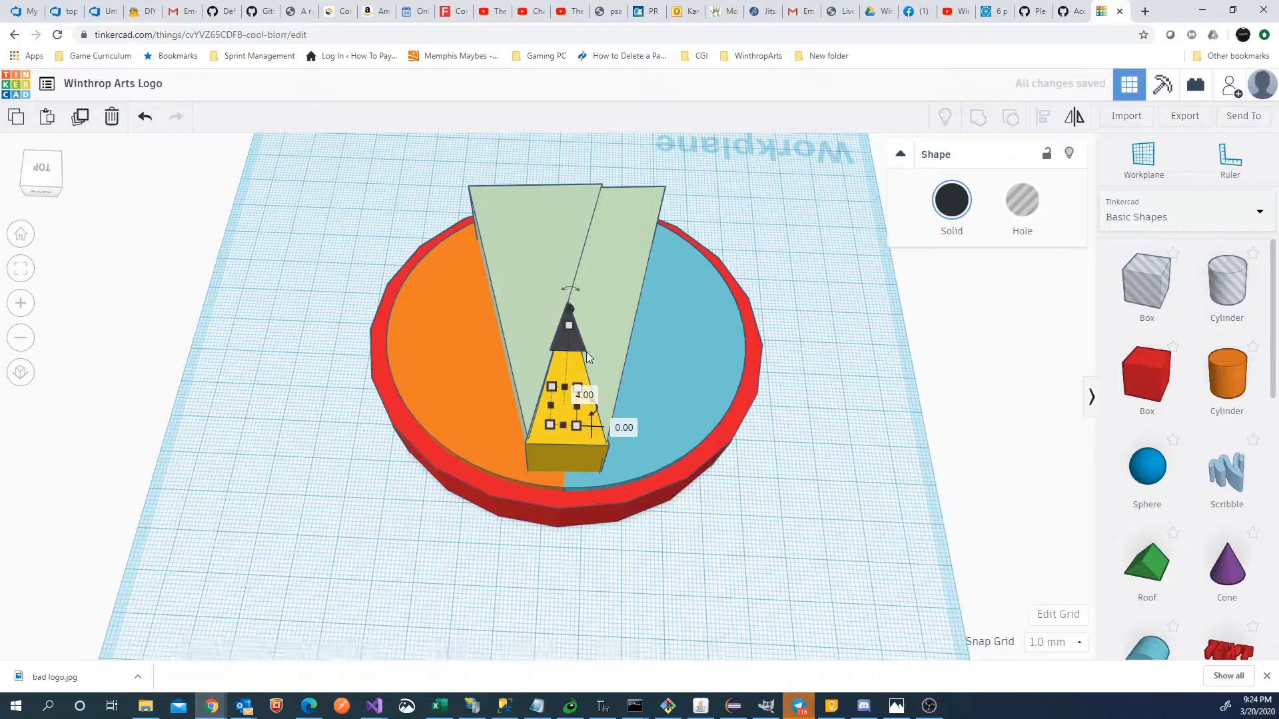
left_click_drag(576, 425, 577, 438)
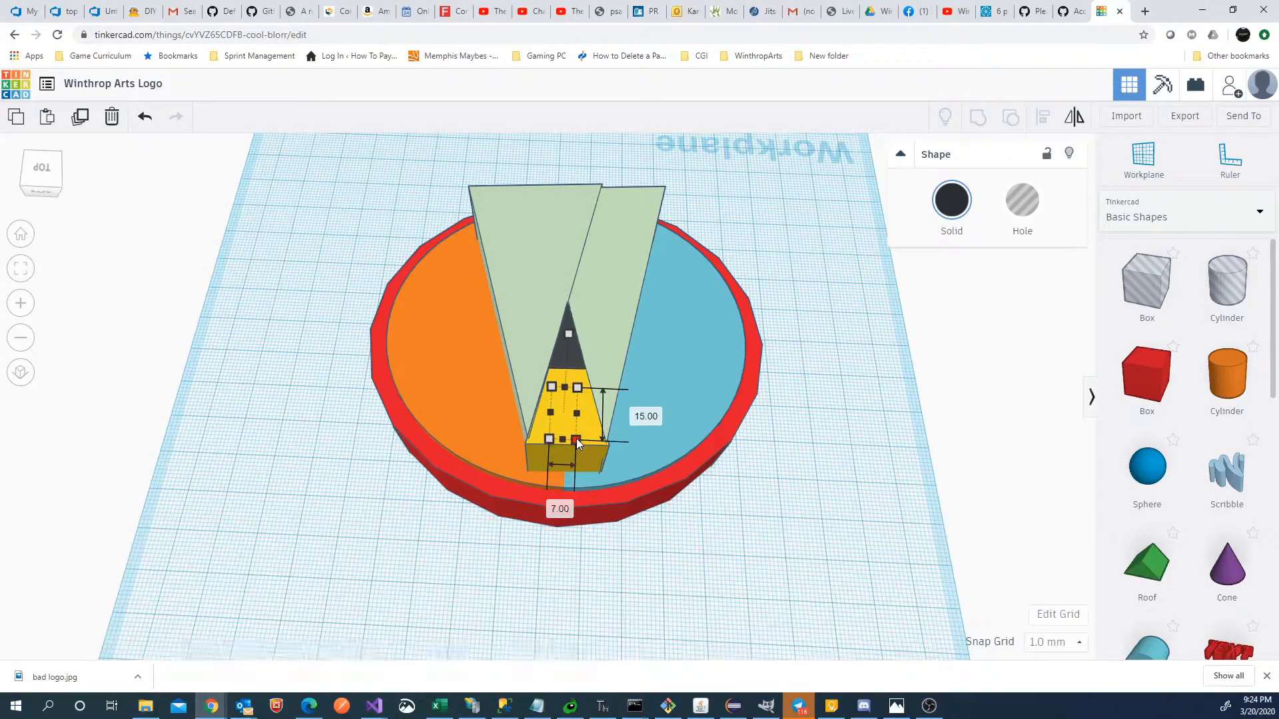
right_click_drag(699, 551, 688, 594)
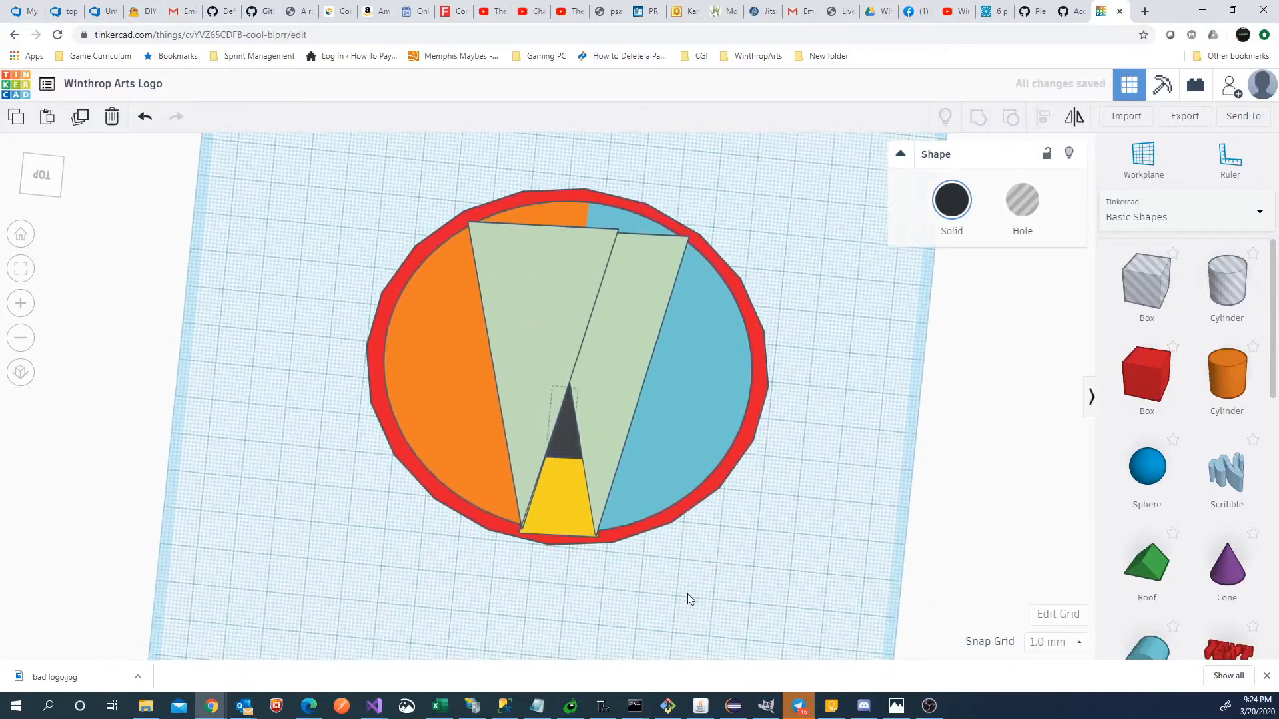
Step: Shorten the yellow wedge slightly at its wide end so it stays inside the disc's rim
left_click(562, 518)
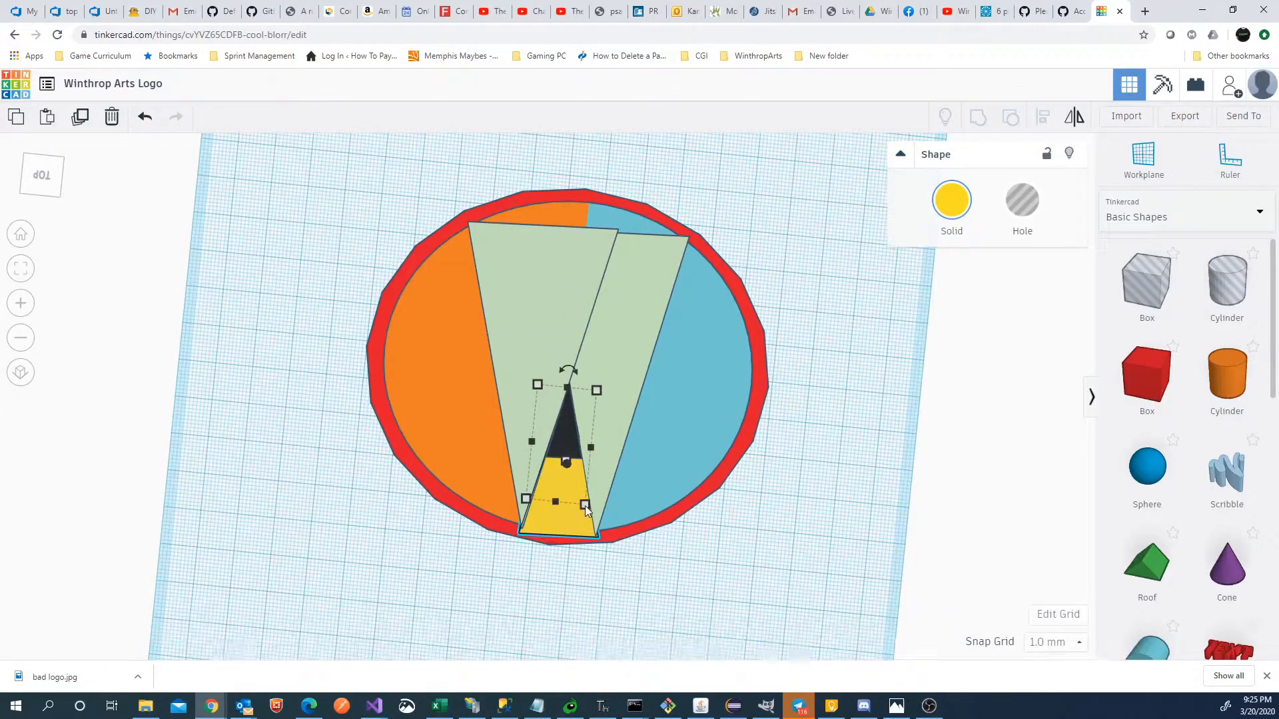
left_click_drag(586, 505, 585, 500)
right_click_drag(585, 500, 576, 534)
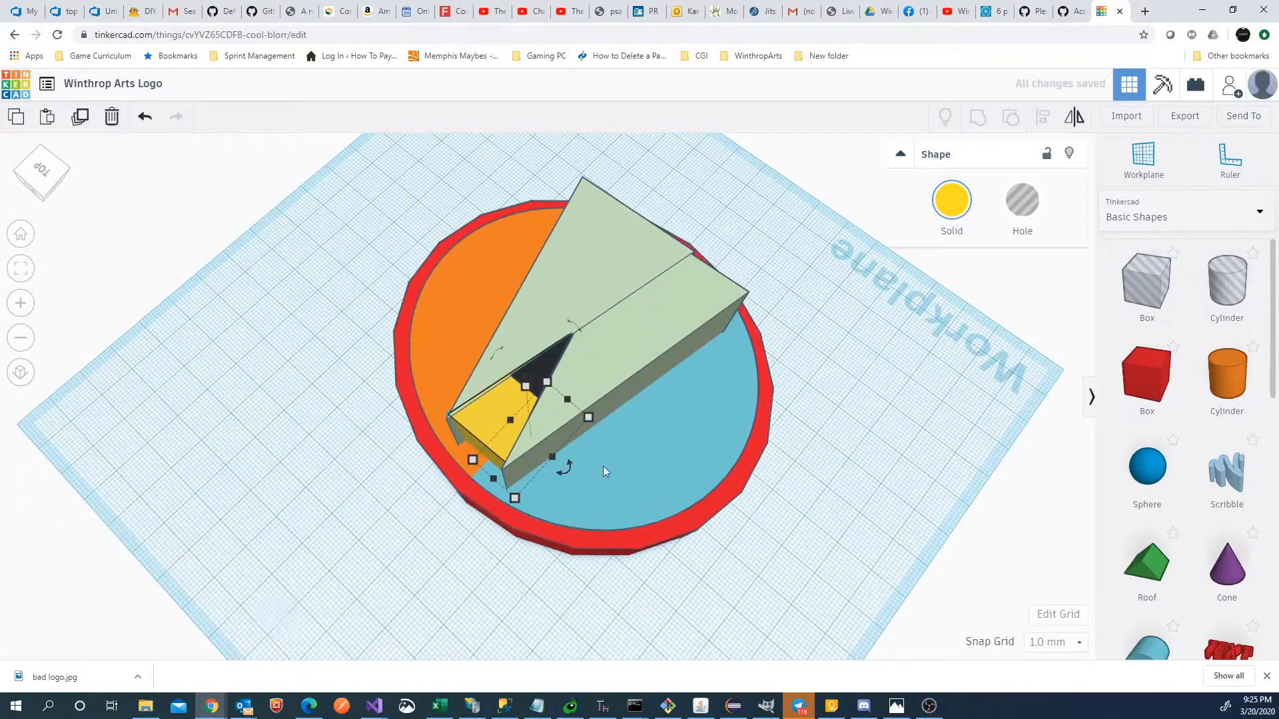
Step: Lower the blue-side green wedge to a height of 25 mm and bring the orange-side green wedge down to match
right_click_drag(780, 578, 696, 507)
left_click(647, 339)
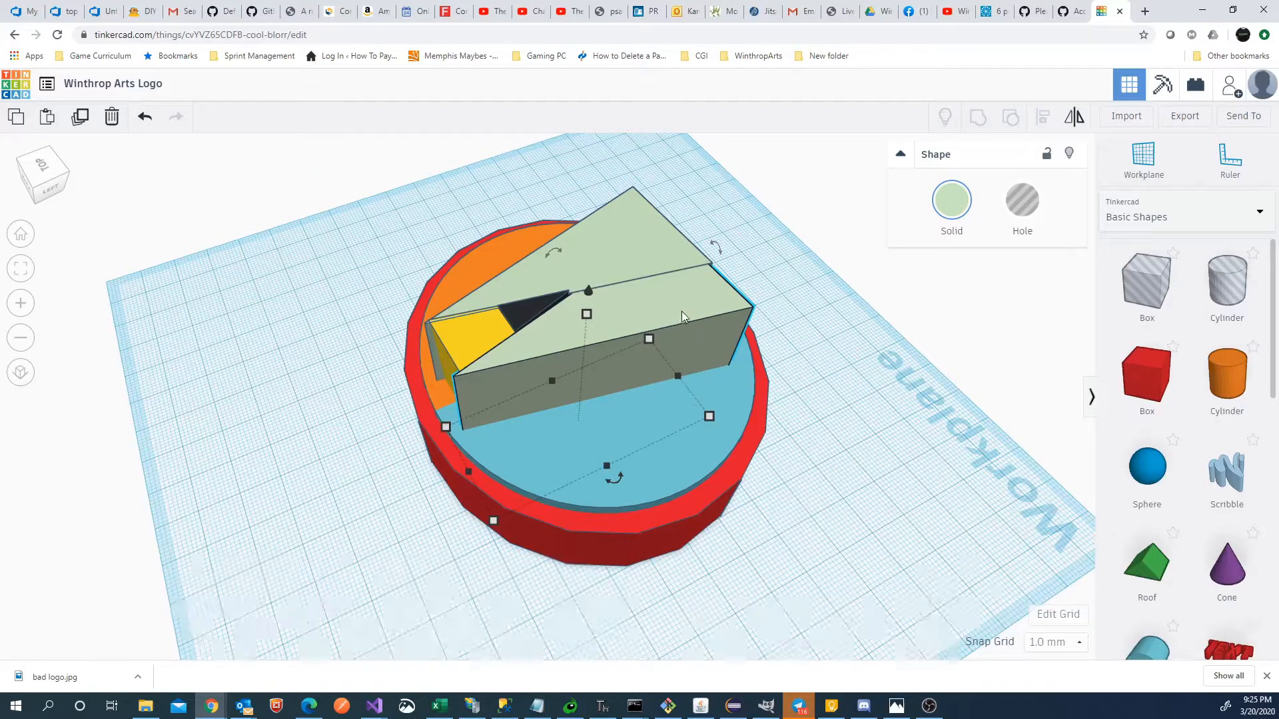
left_click_drag(586, 313, 581, 363)
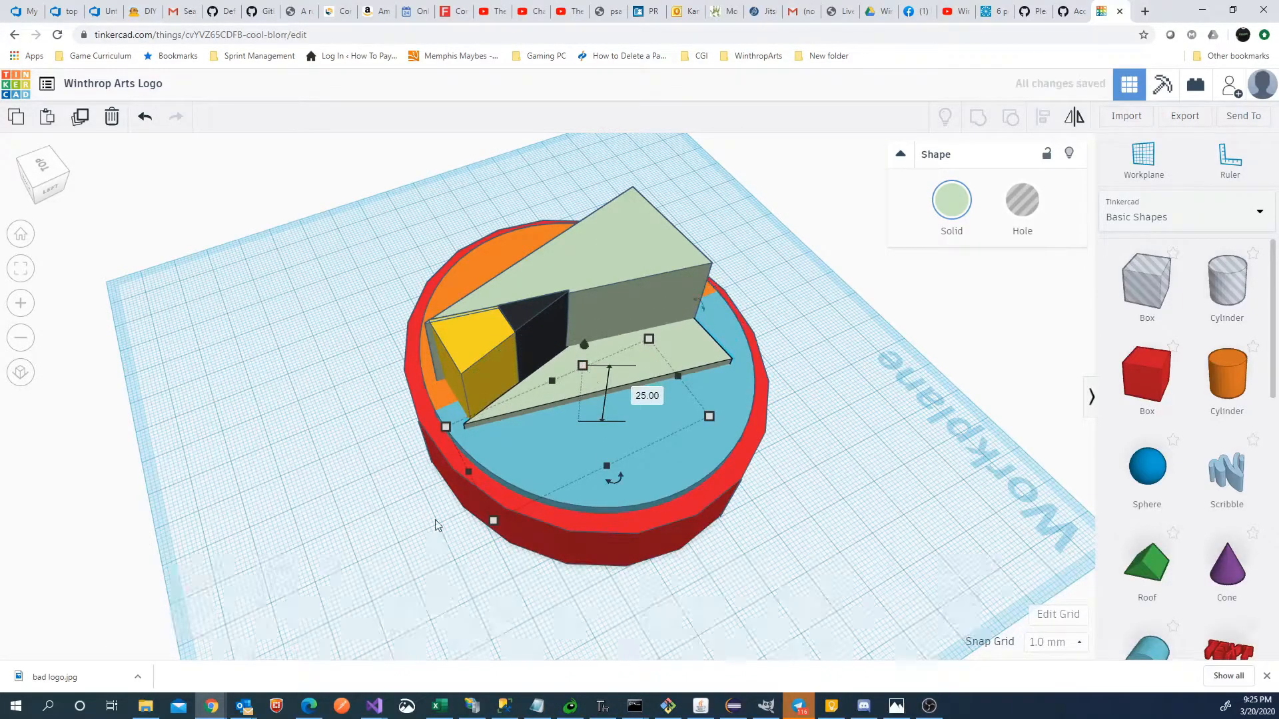
right_click_drag(362, 484, 833, 523)
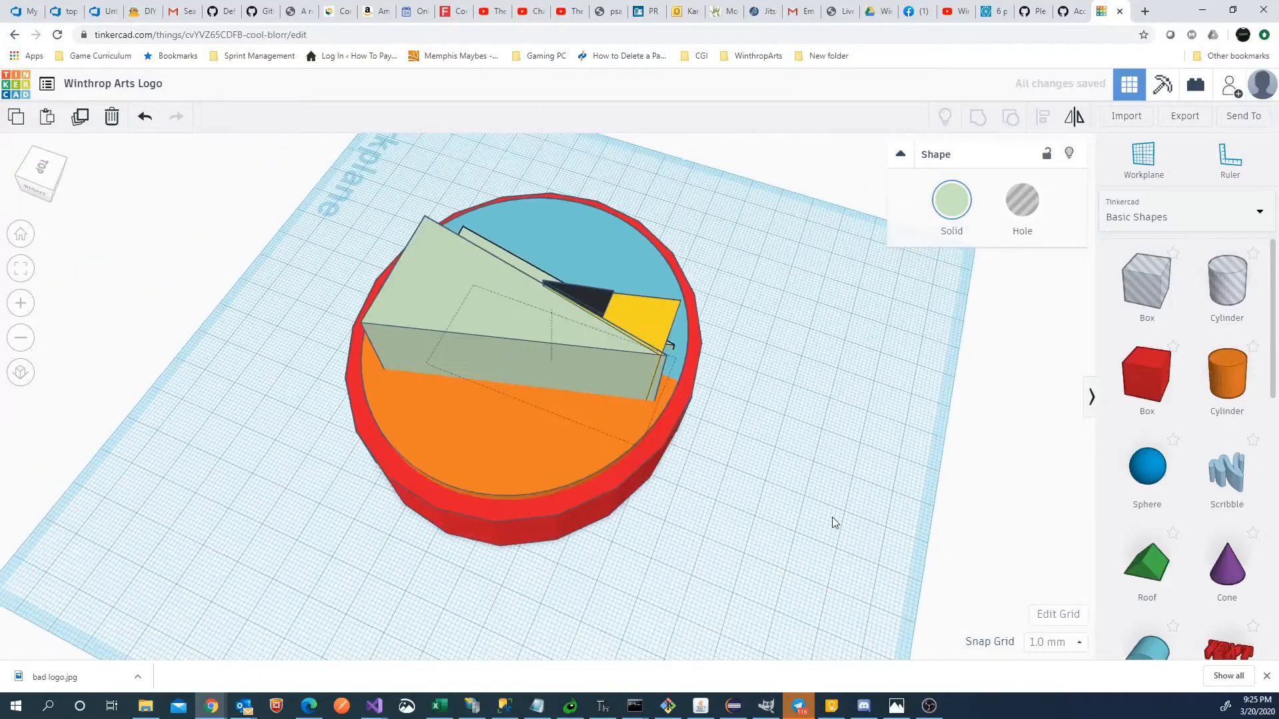
left_click_drag(526, 315, 520, 359)
right_click_drag(711, 405, 481, 358)
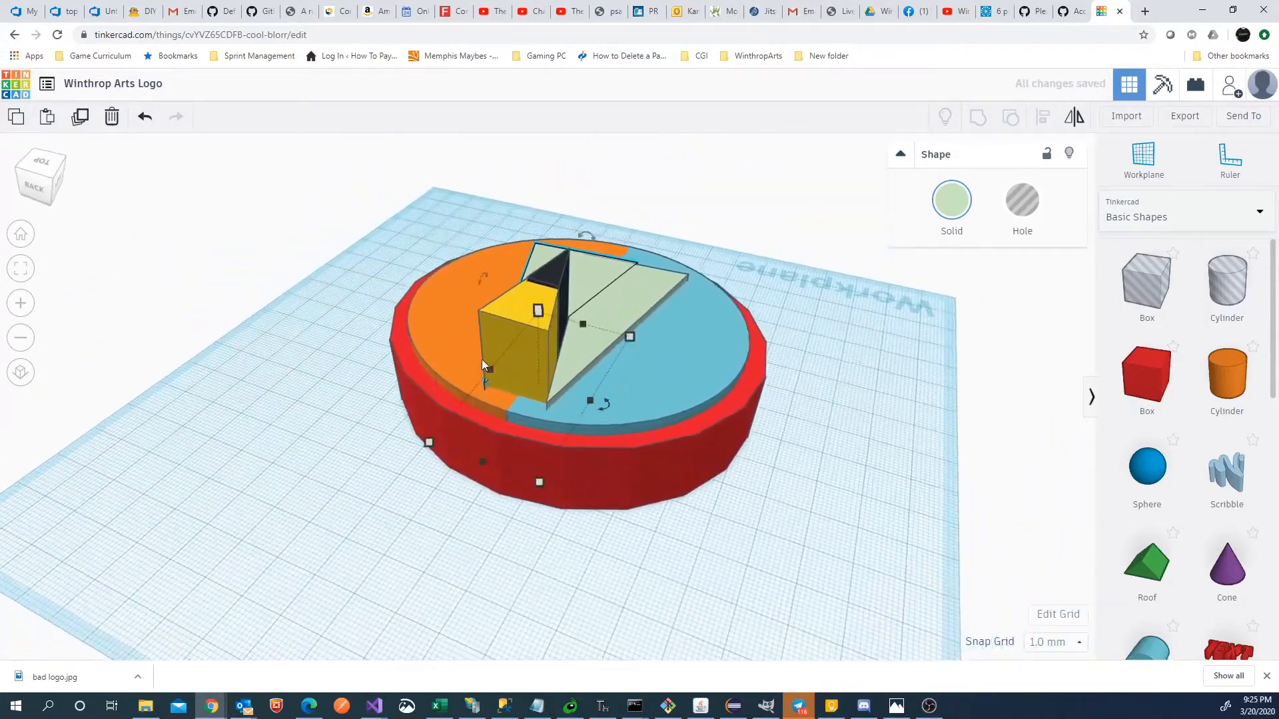
Step: Lower the yellow wedge to about the green wedges' level and reduce the black wedge's height to 27 mm
left_click(510, 313)
left_click_drag(543, 302, 542, 349)
left_click(546, 285)
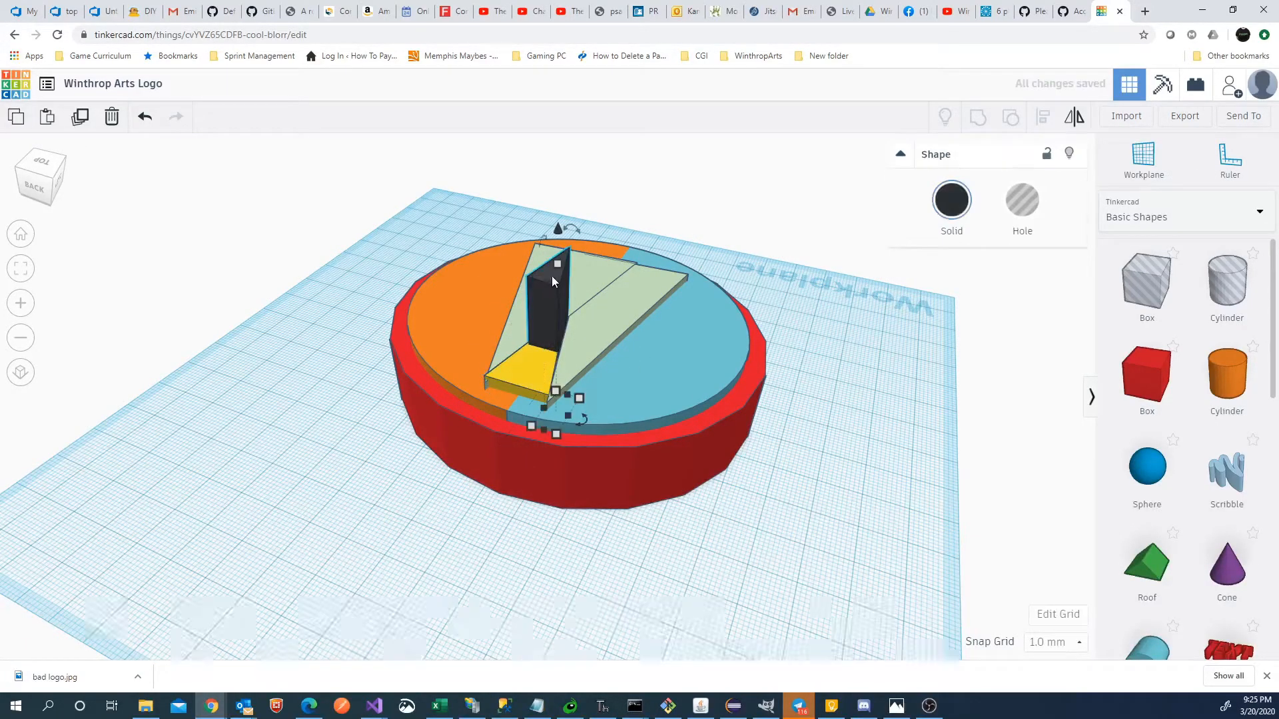
left_click_drag(557, 264, 556, 331)
right_click_drag(430, 538, 512, 472)
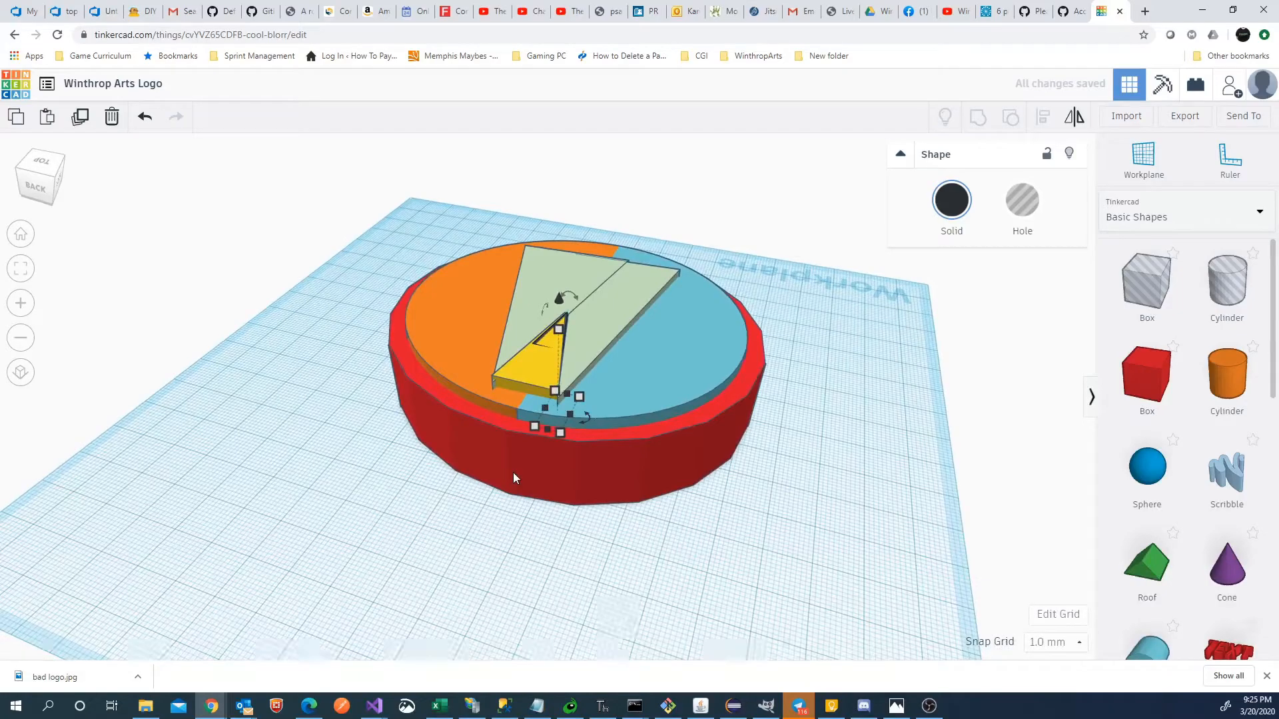
key("ctrl+z")
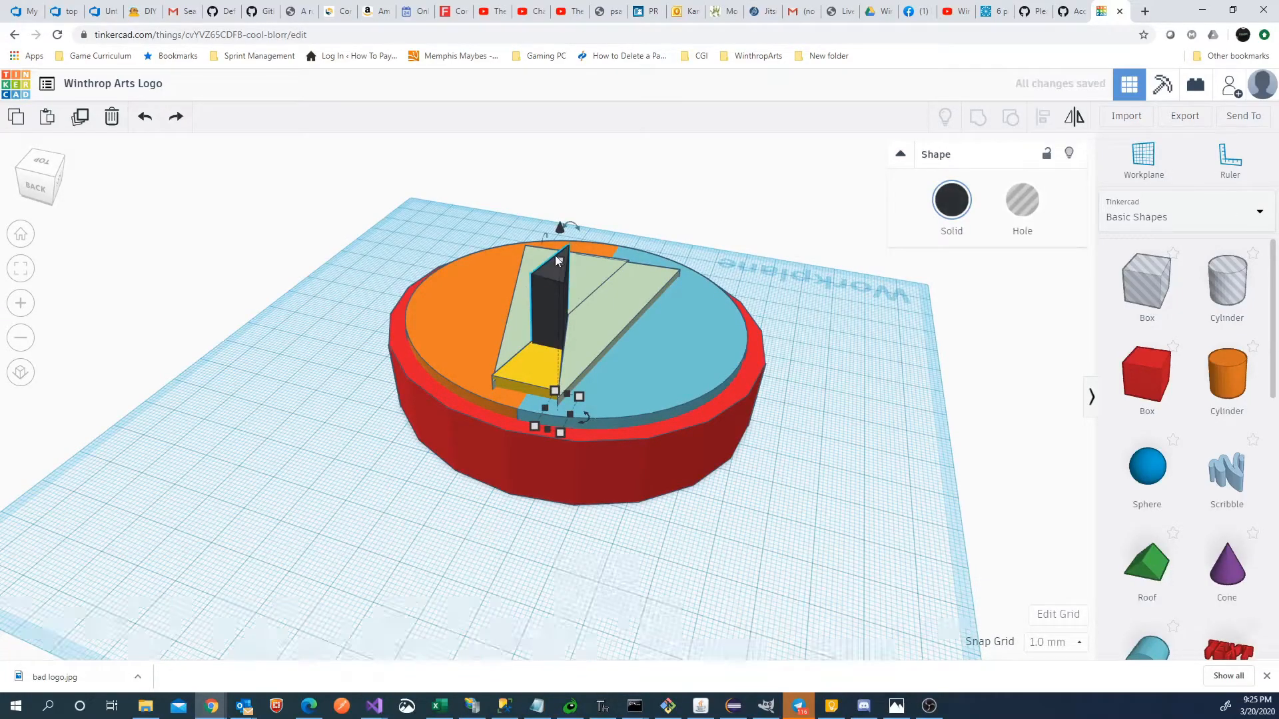
left_click_drag(559, 259, 559, 326)
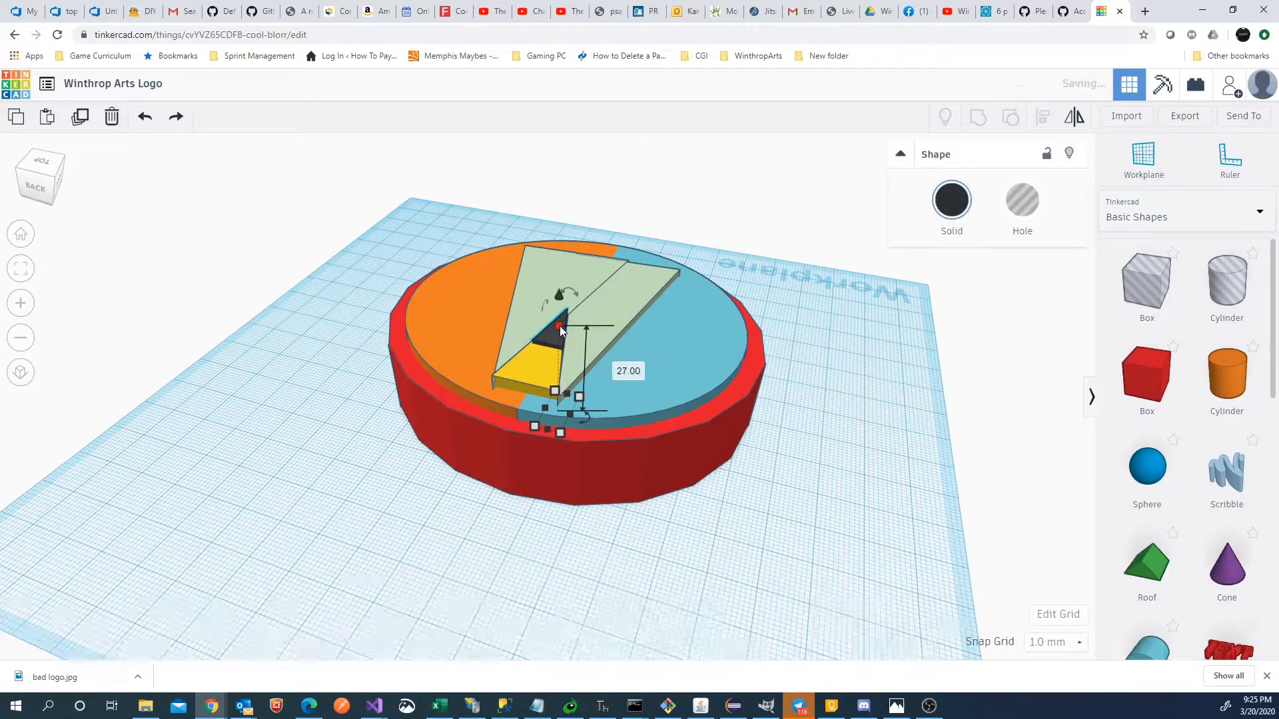
Step: Widen the black wedge slightly so it fully covers the yellow wedge's tip
right_click_drag(402, 502, 474, 605)
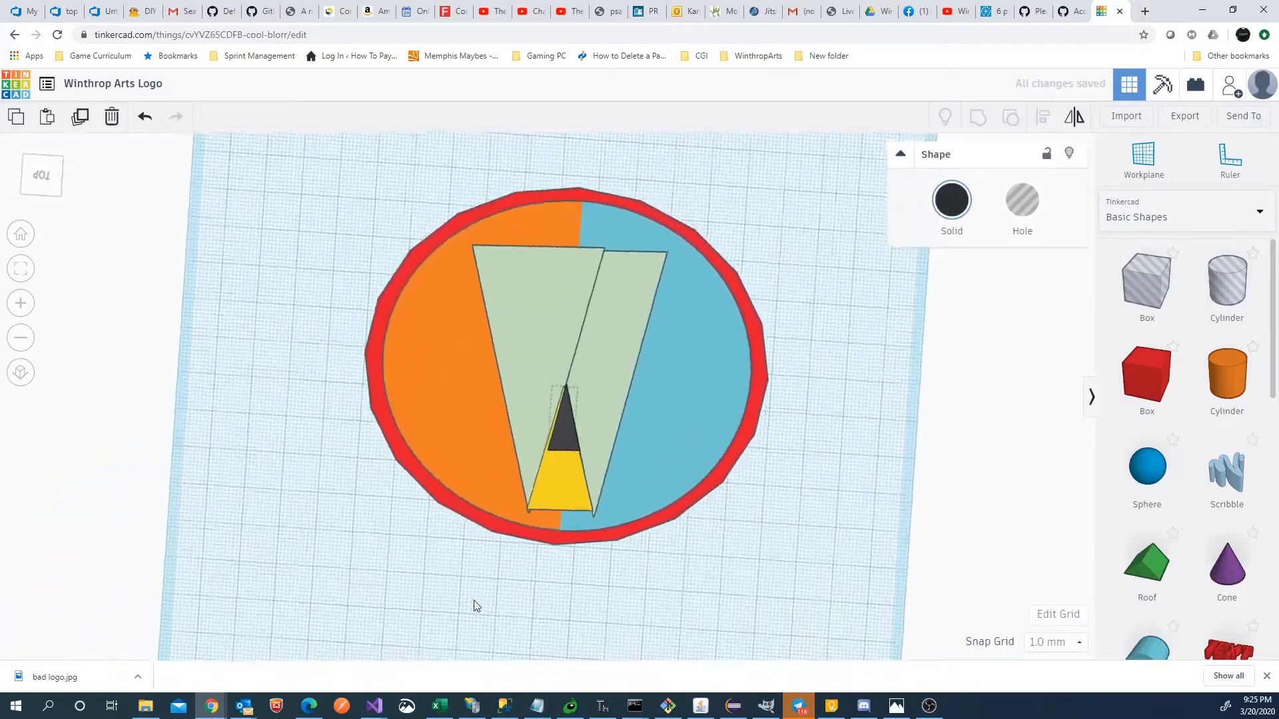
left_click_drag(550, 443, 546, 442)
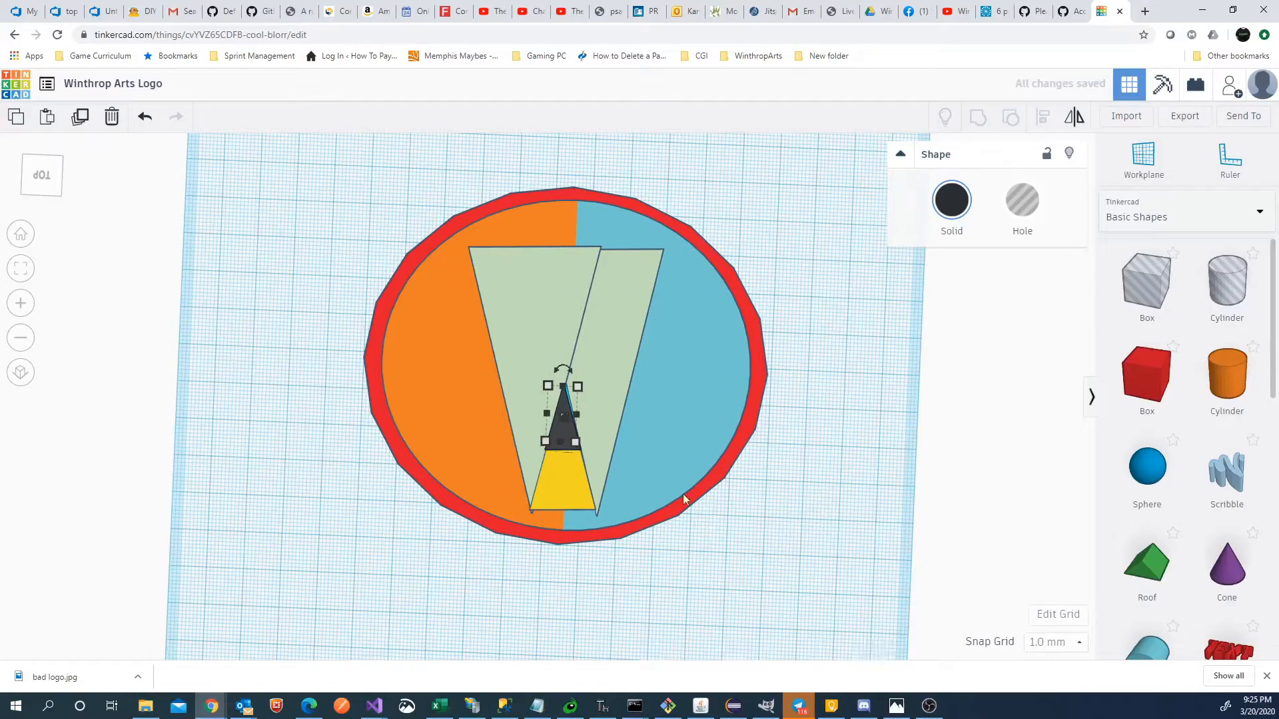
left_click(636, 572)
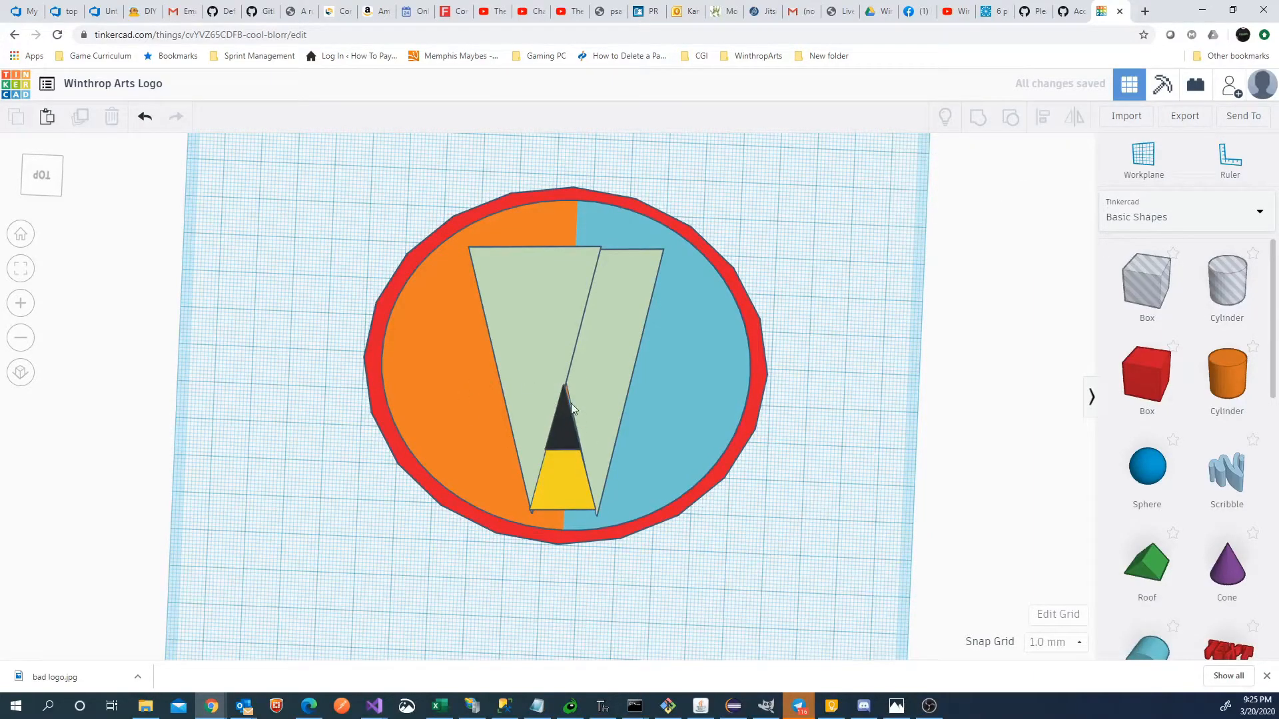
Step: Stretch the orange-side green wedge's wide end outward to the rim and enlarge the blue-side one to 32 by 67 mm
left_click(511, 285)
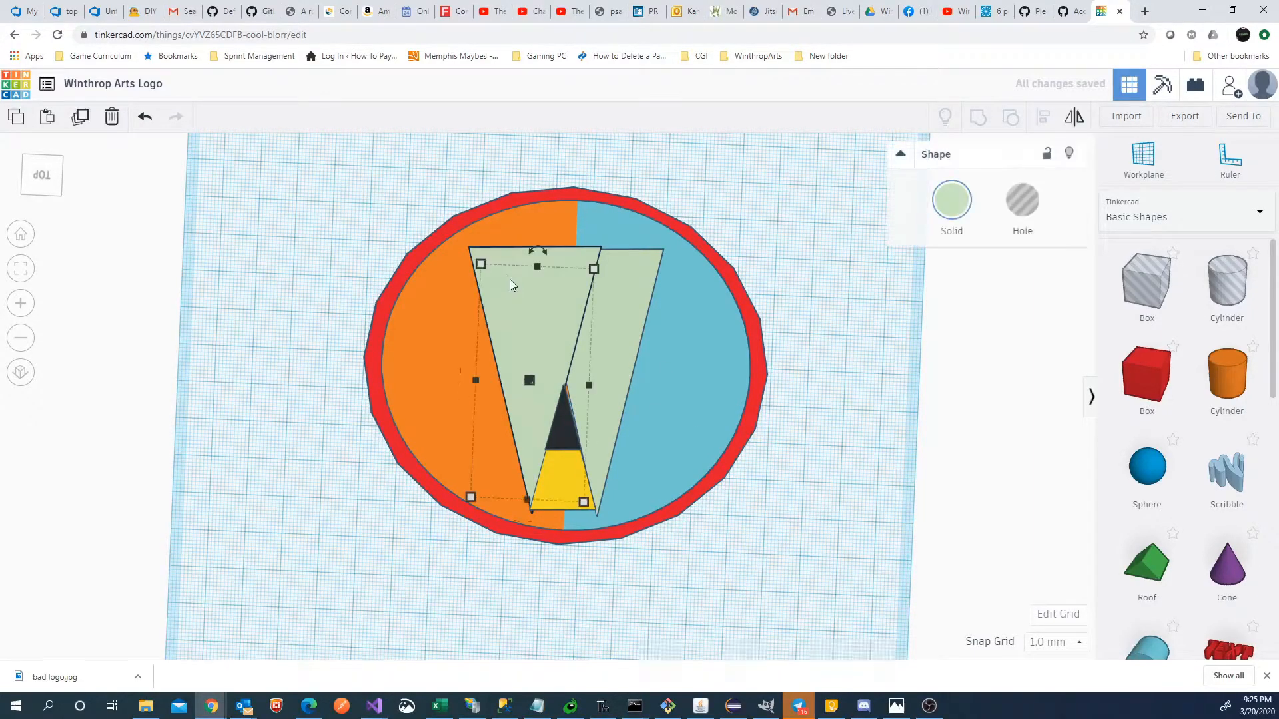
left_click_drag(480, 264, 466, 252)
left_click(644, 276)
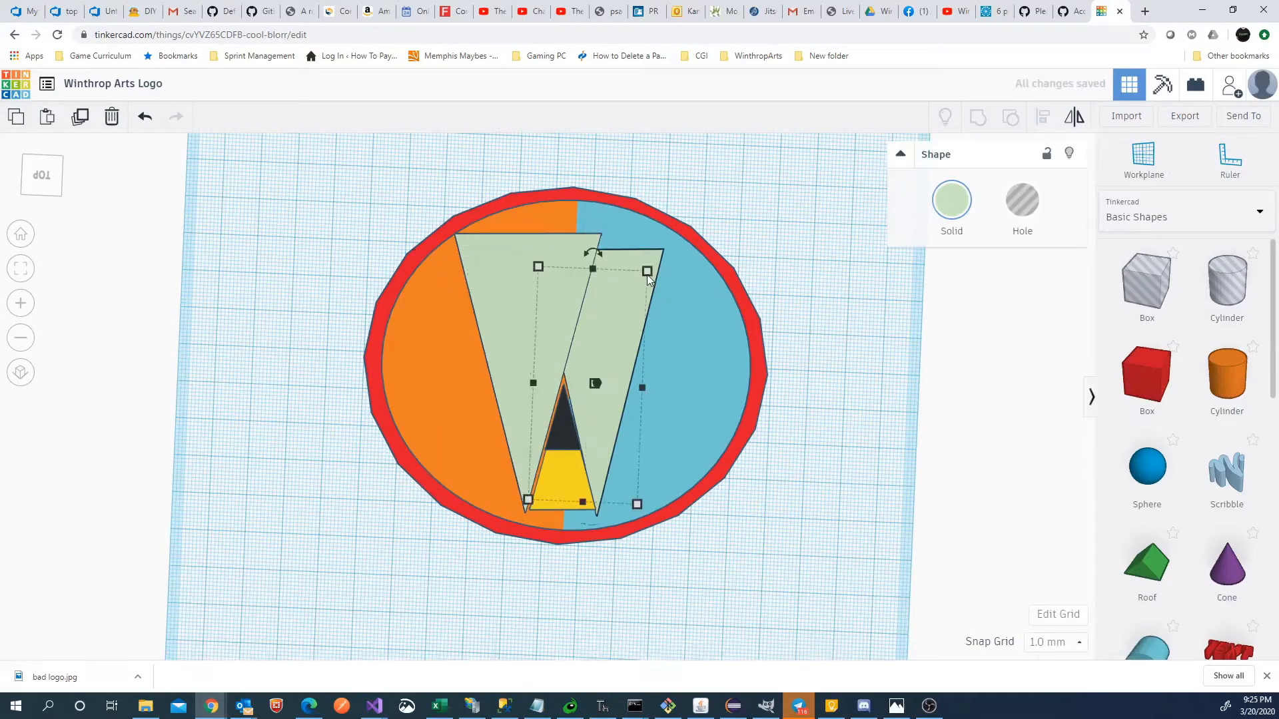
left_click_drag(647, 271, 660, 260)
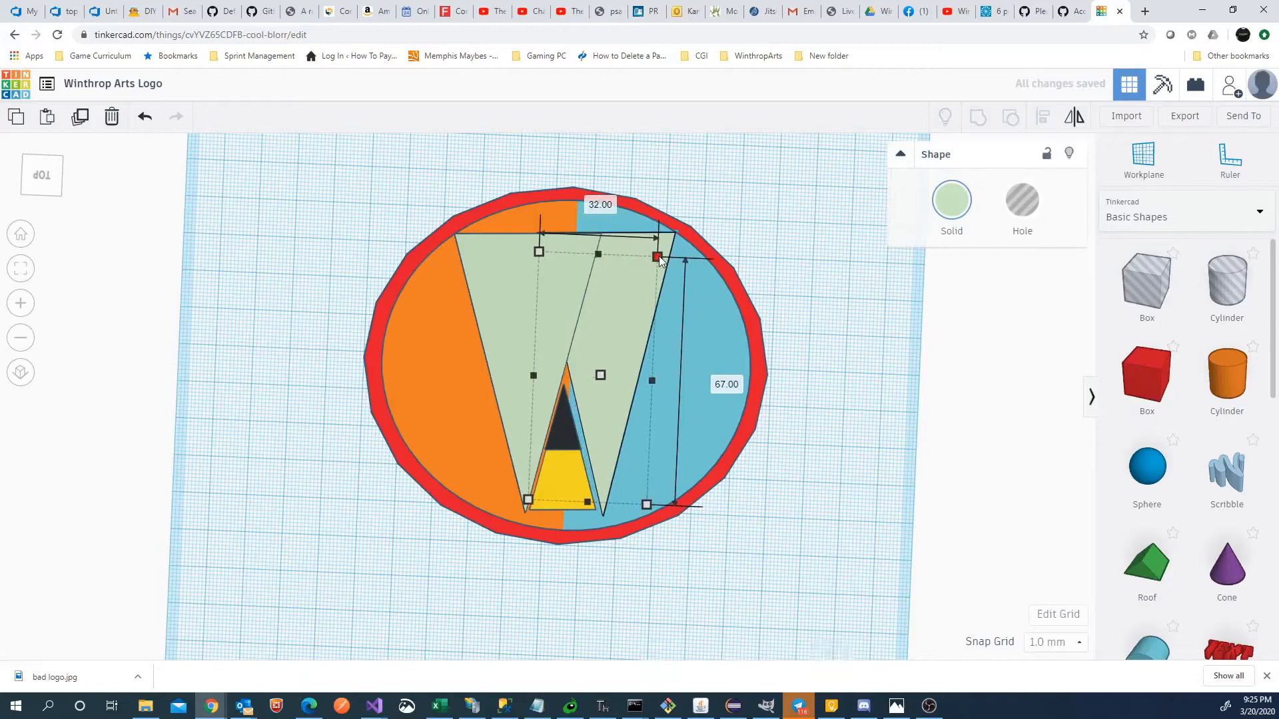
Step: Move the black wedge 5 mm up into the gap and 1 mm sideways, and enlarge the yellow wedge to 19 by 36 mm
left_click(569, 416)
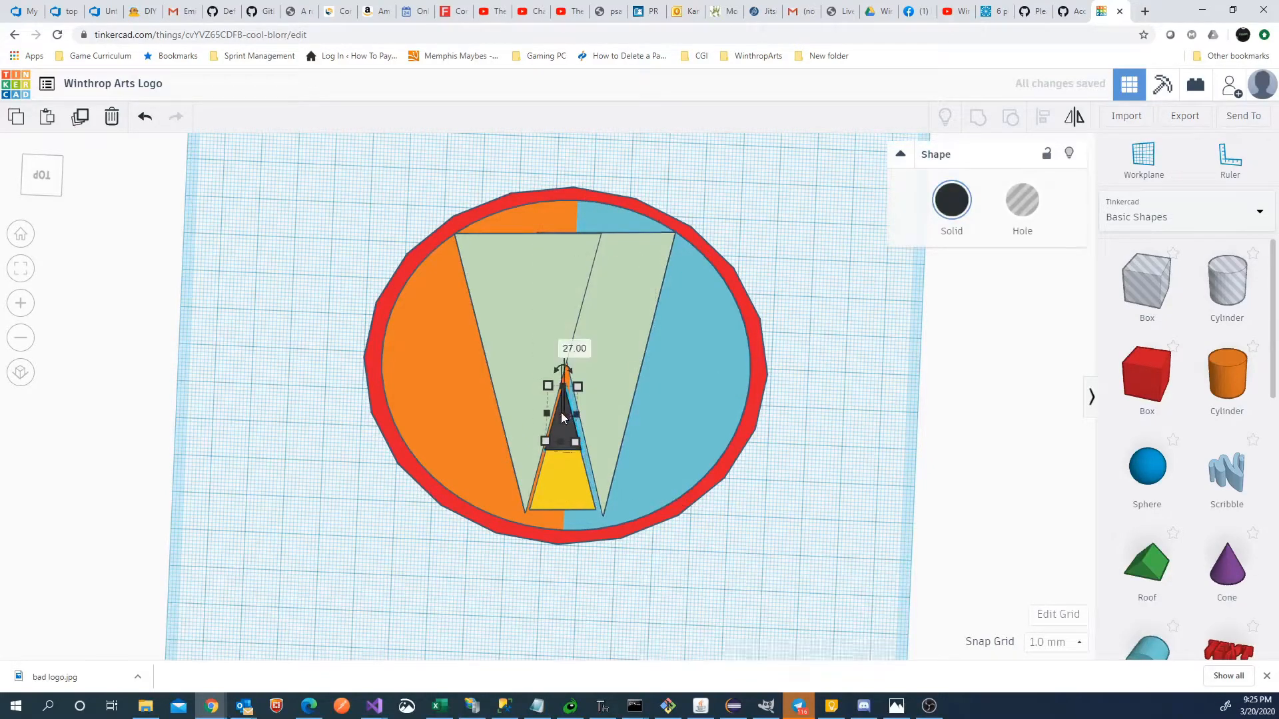
mouse_move(561, 413)
left_mouse_down()
mouse_move(563, 423)
mouse_move(564, 406)
left_mouse_up()
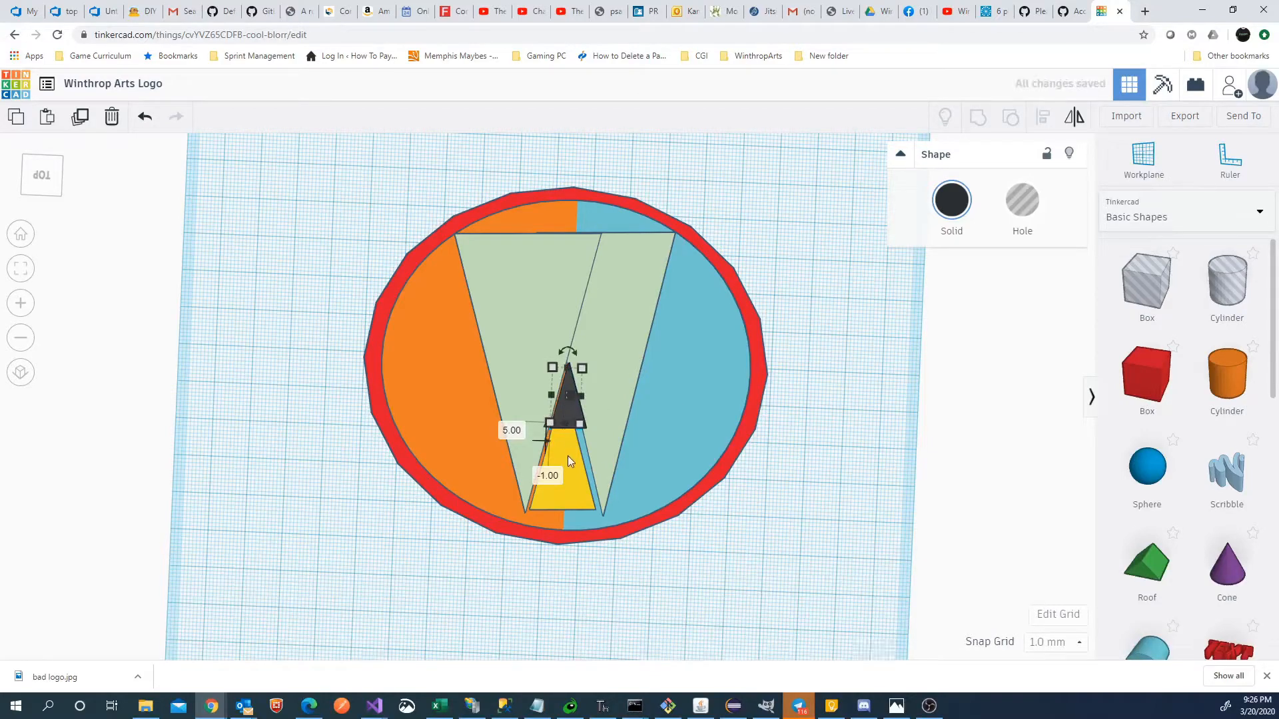
left_click(572, 466)
left_click_drag(590, 499, 532, 498)
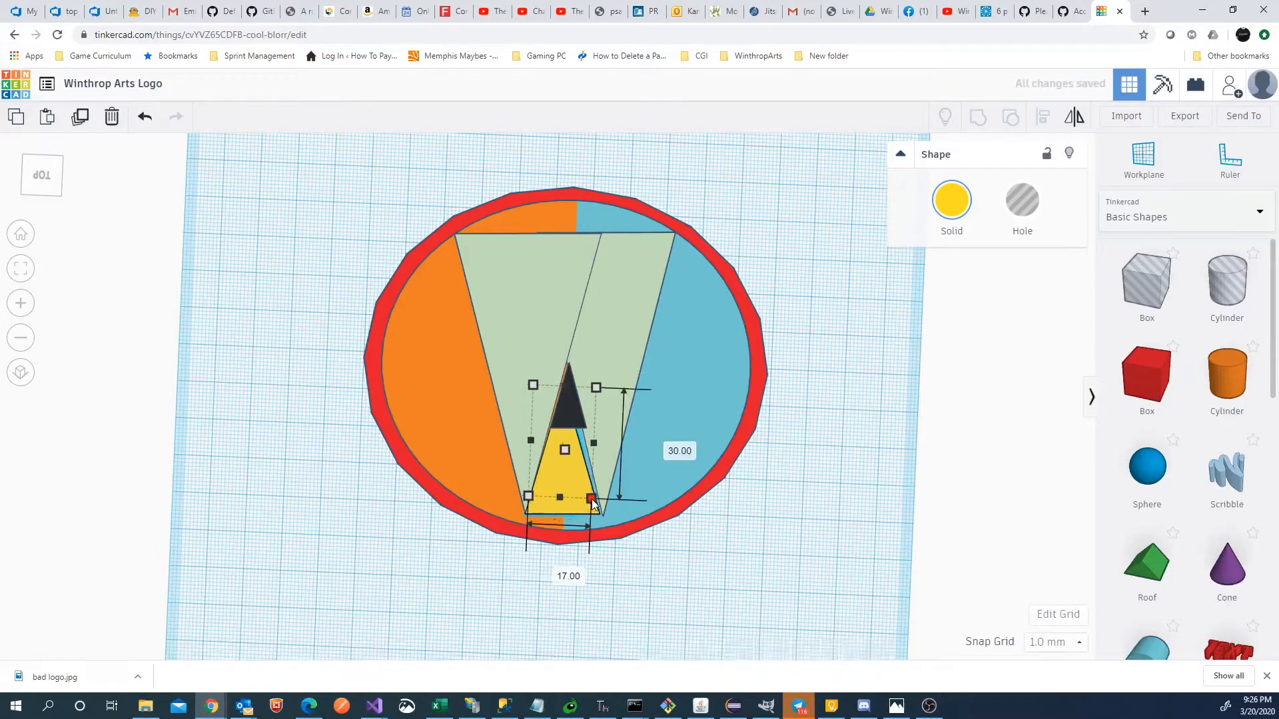
left_click_drag(597, 498, 566, 498)
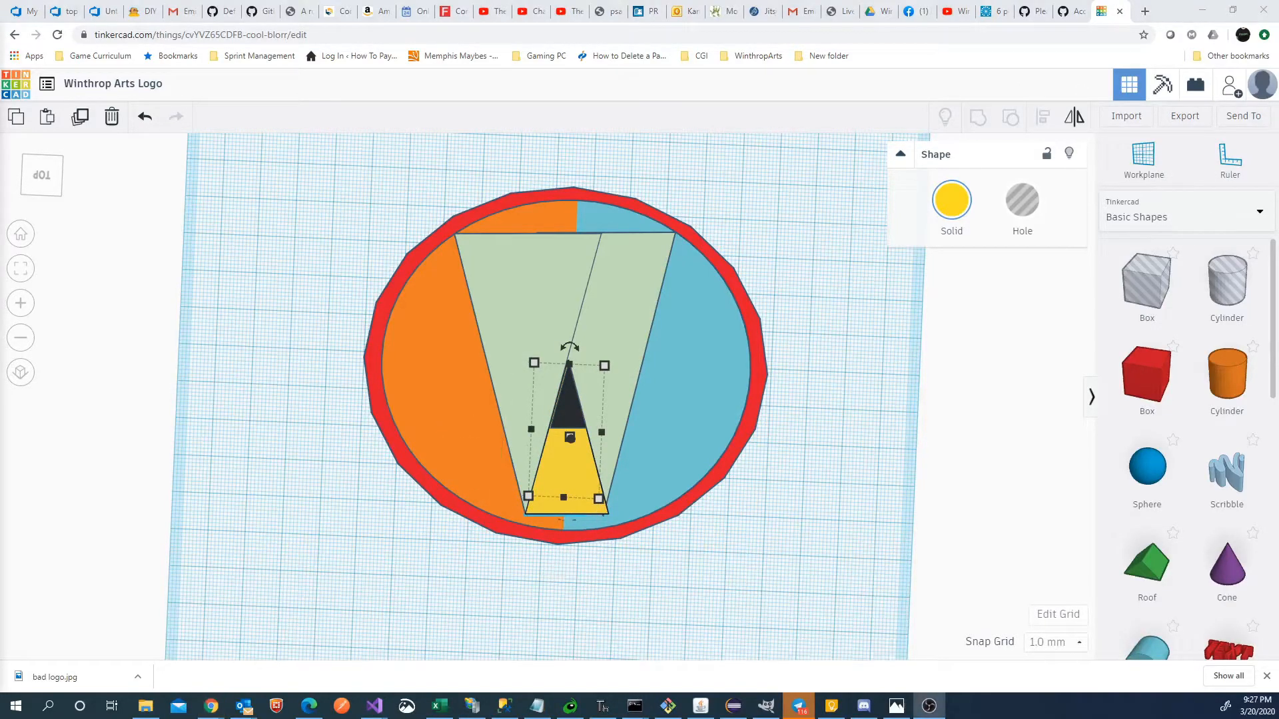
Step: Enlarge the orange-side green wedge to 35 by 70 mm so its point reaches the rim
mouse_move(837, 457)
right_mouse_down()
mouse_move(764, 451)
mouse_move(793, 407)
mouse_move(831, 454)
right_mouse_up()
left_click(544, 330)
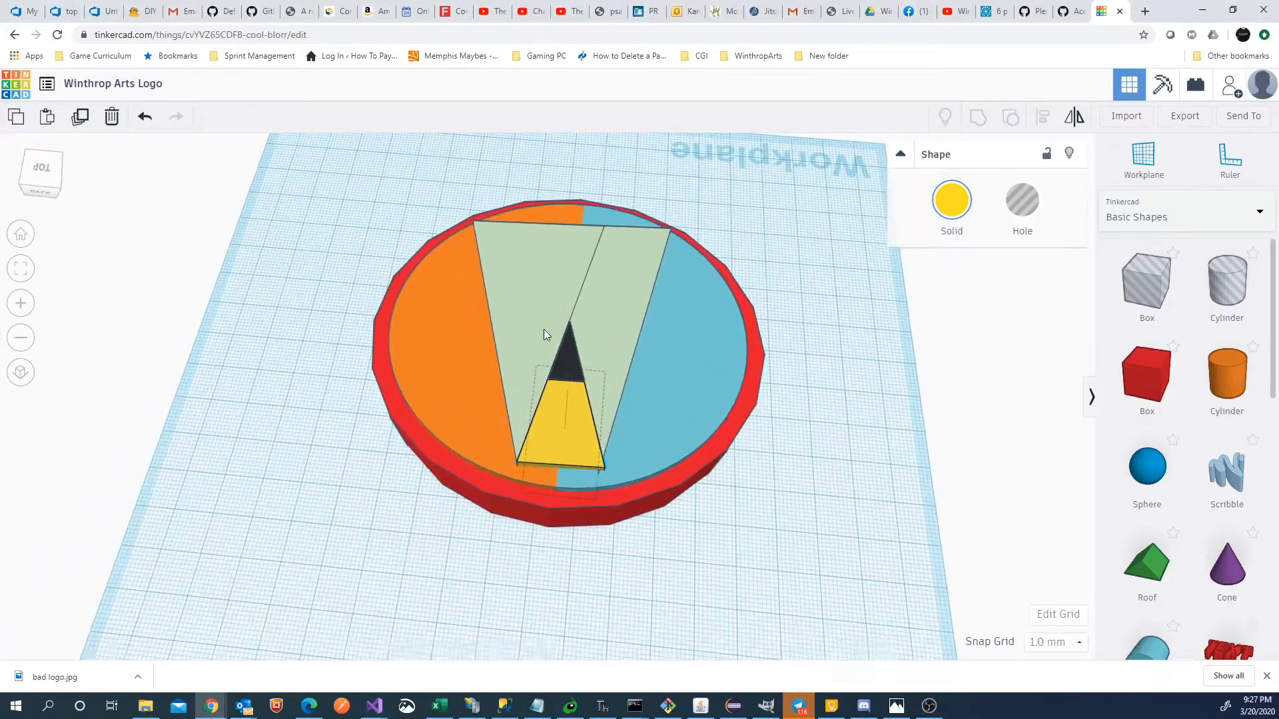
left_click(549, 437)
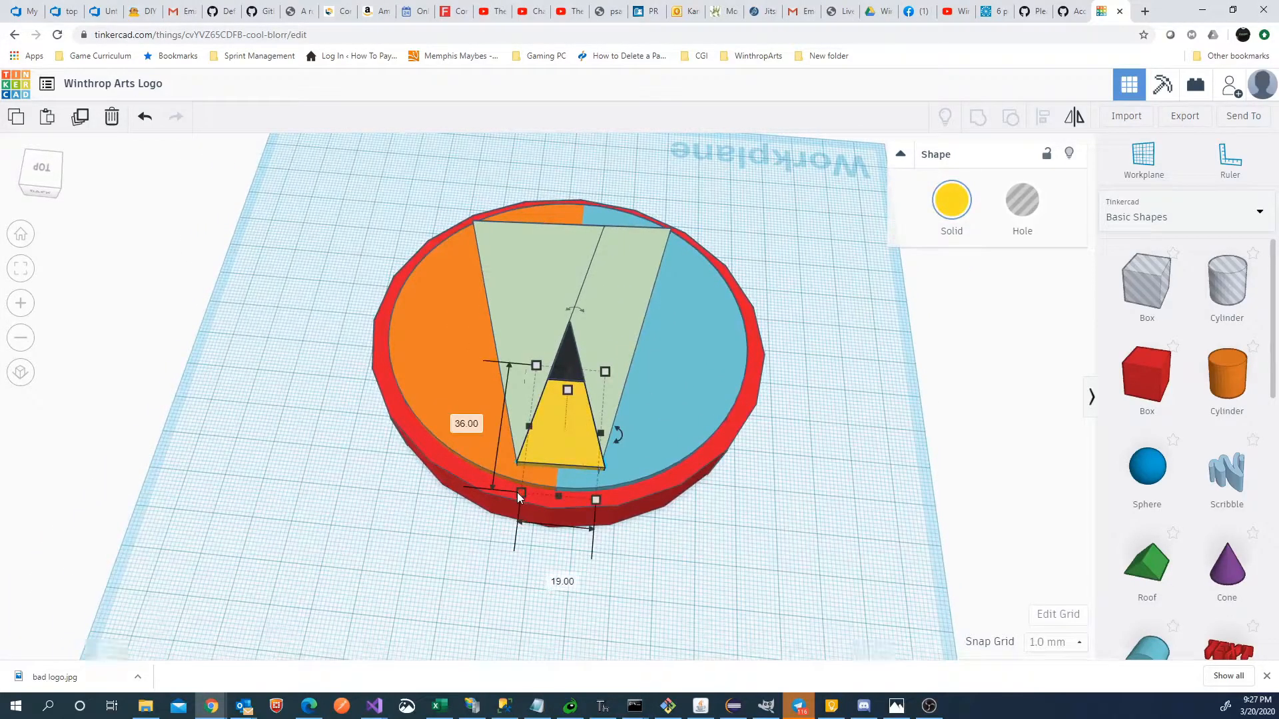
left_click(515, 445)
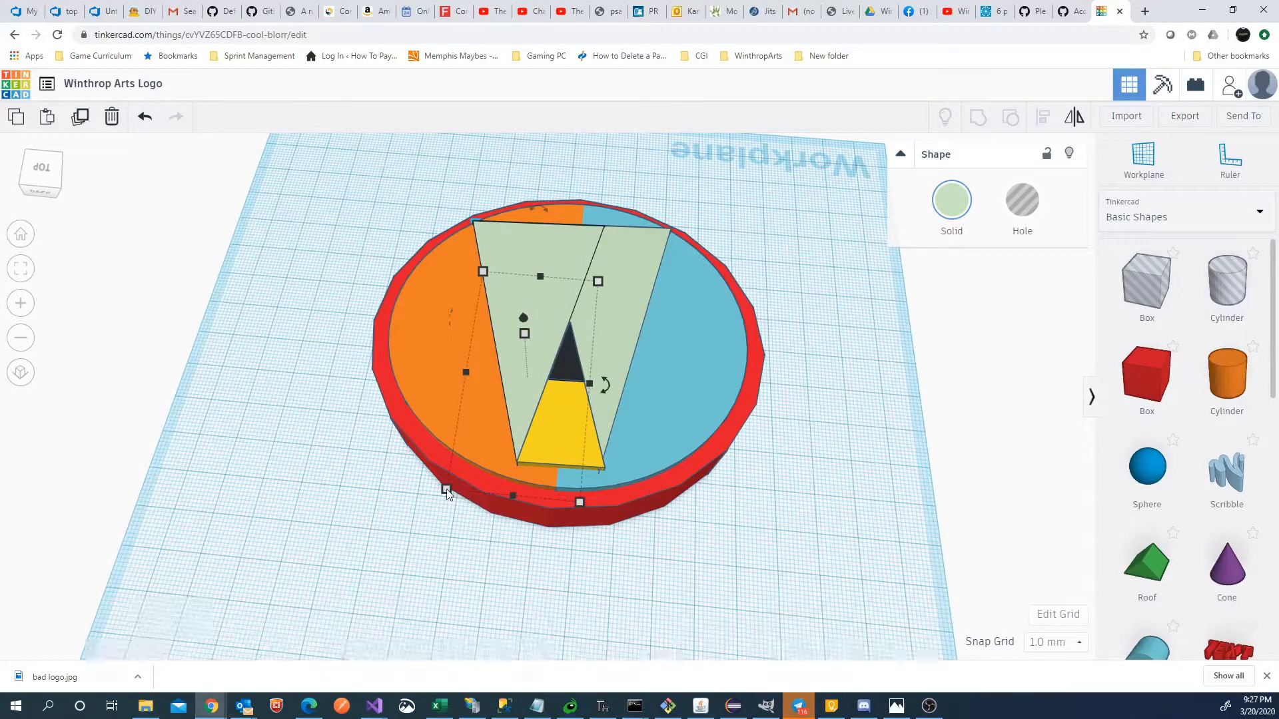
left_click_drag(446, 489, 441, 506)
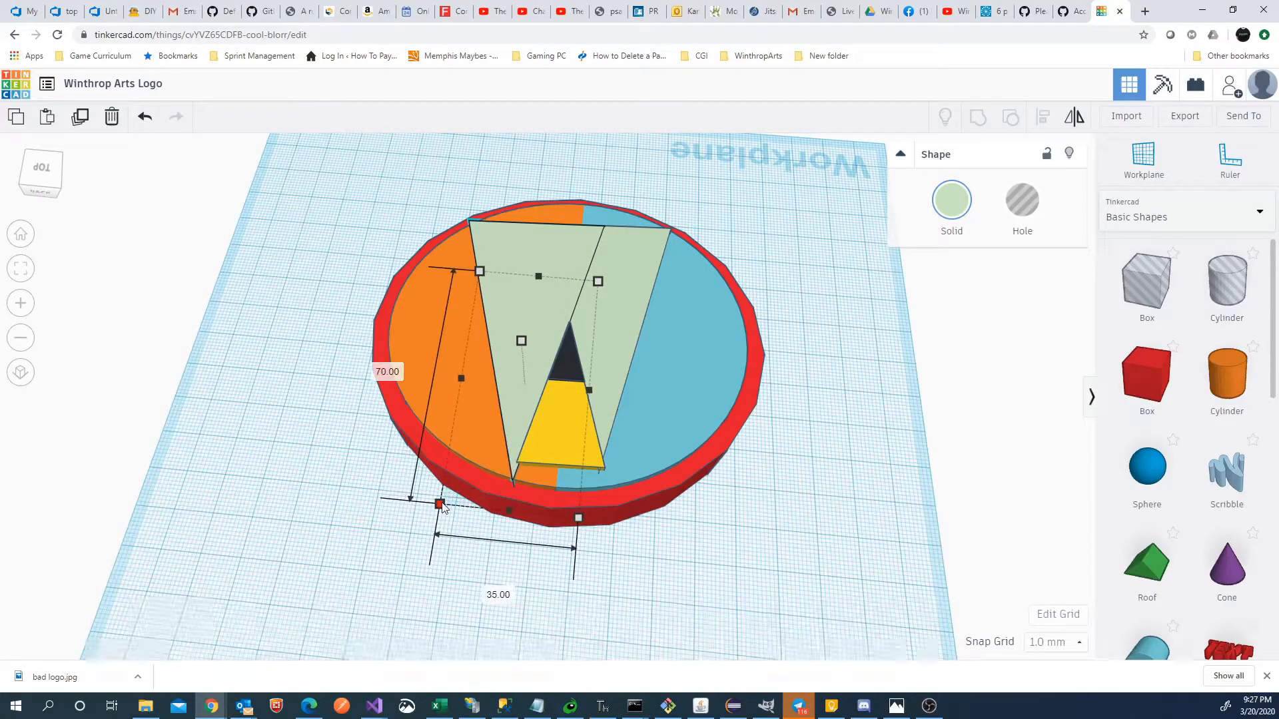
Step: Stretch the blue-side green wedge's point to the rim and lengthen the yellow wedge to 40 mm
left_click(632, 321)
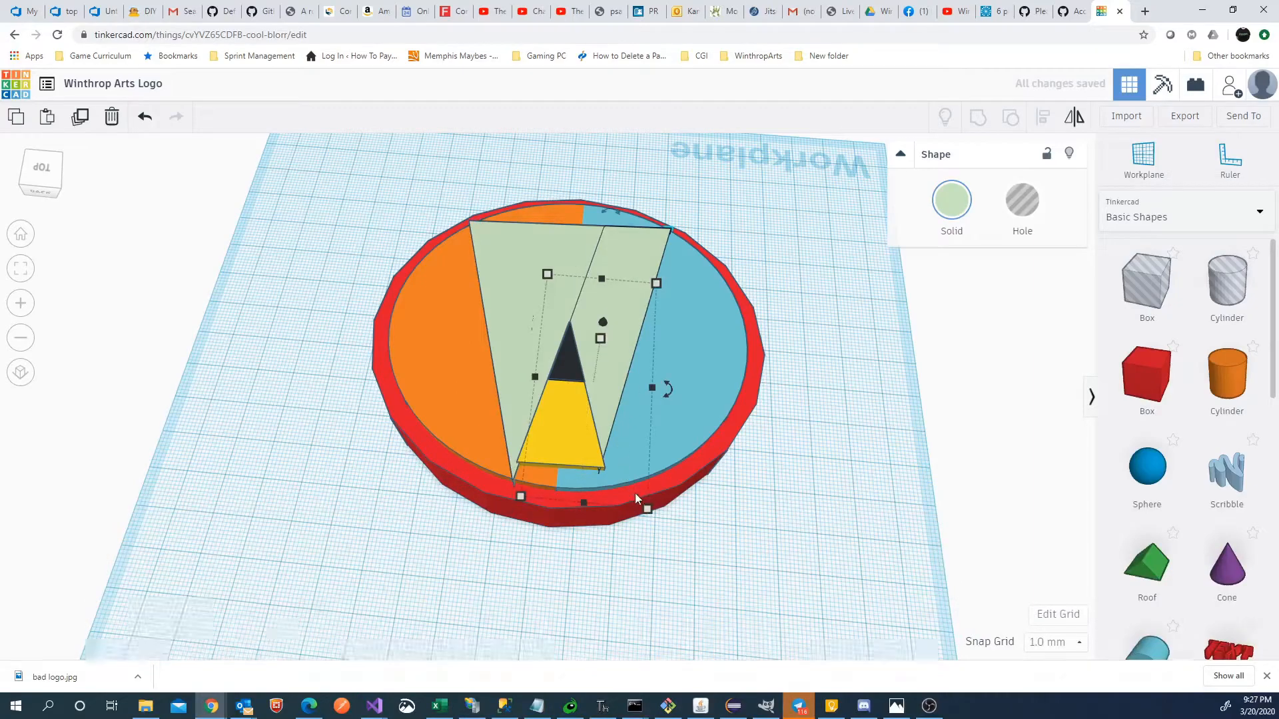
left_click_drag(651, 515, 597, 520)
left_click(536, 426)
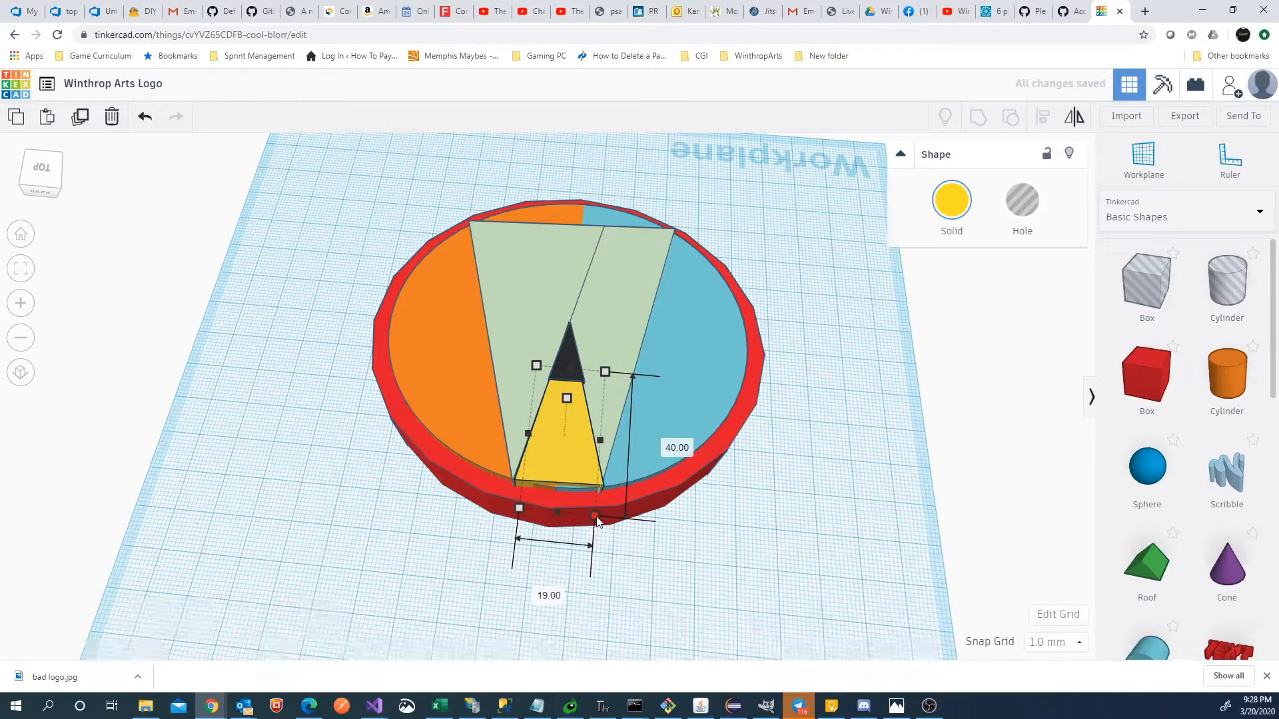
Step: Compare the model from above with the reference image bad logo.jpg and the earlier Frantic Vihelmo-Uusam design
left_click(773, 499)
right_click_drag(773, 499, 771, 567)
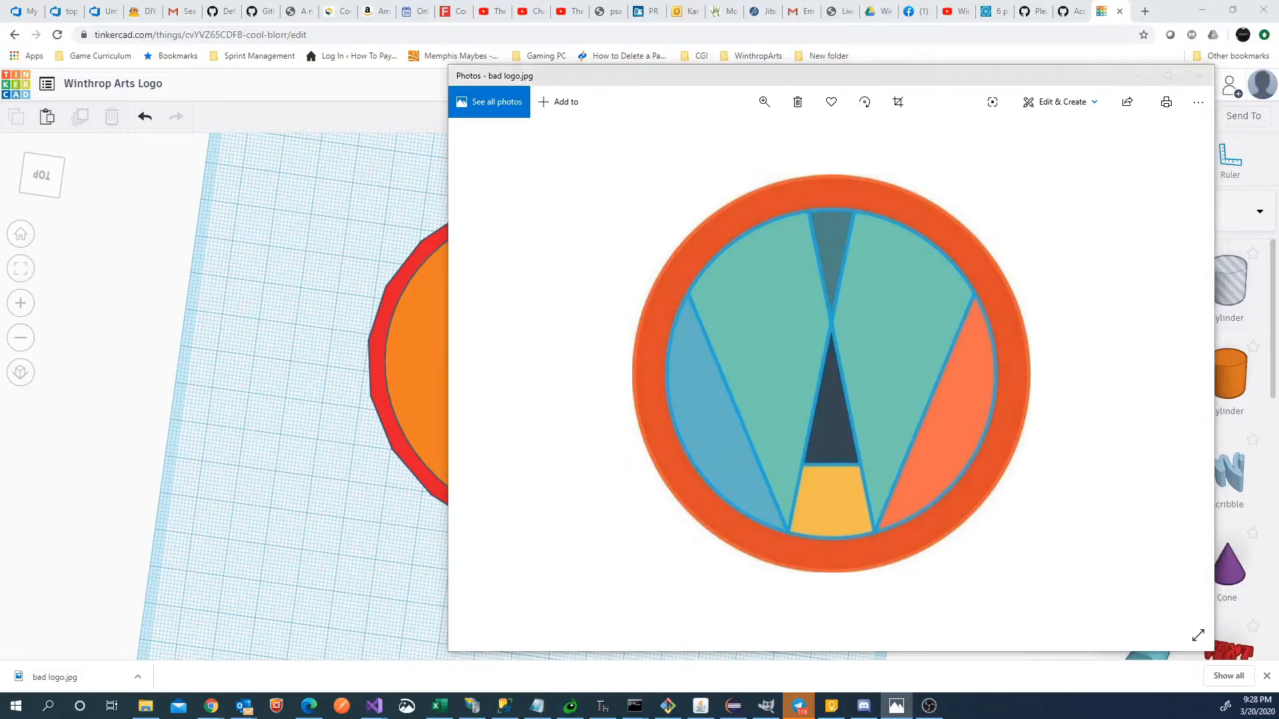
key("alt+Tab")
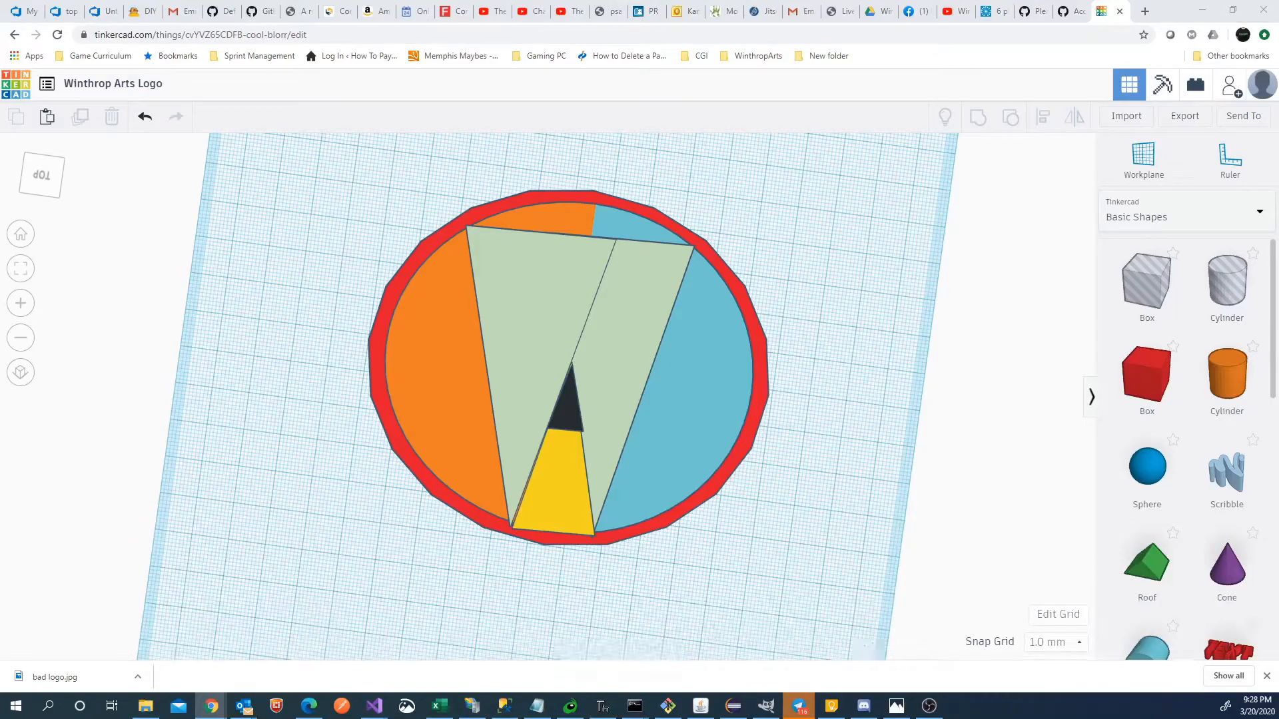
left_click_drag(0, 66, 629, 60)
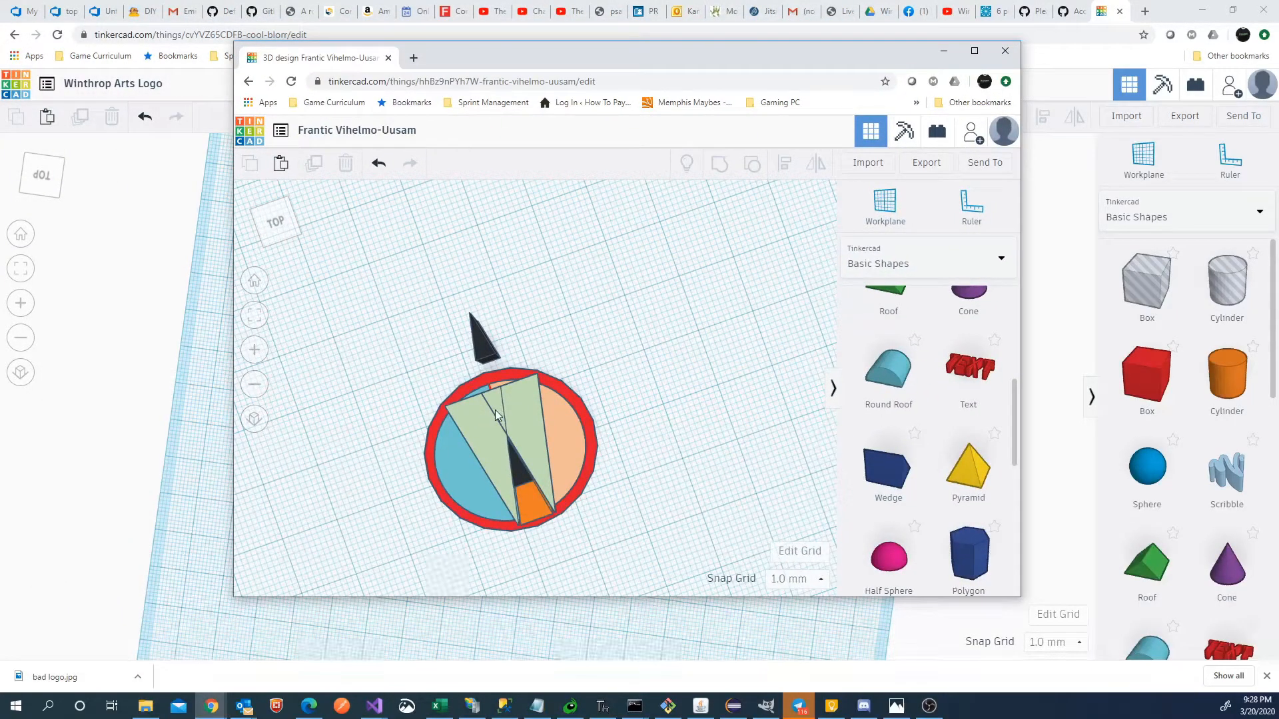
left_click(943, 51)
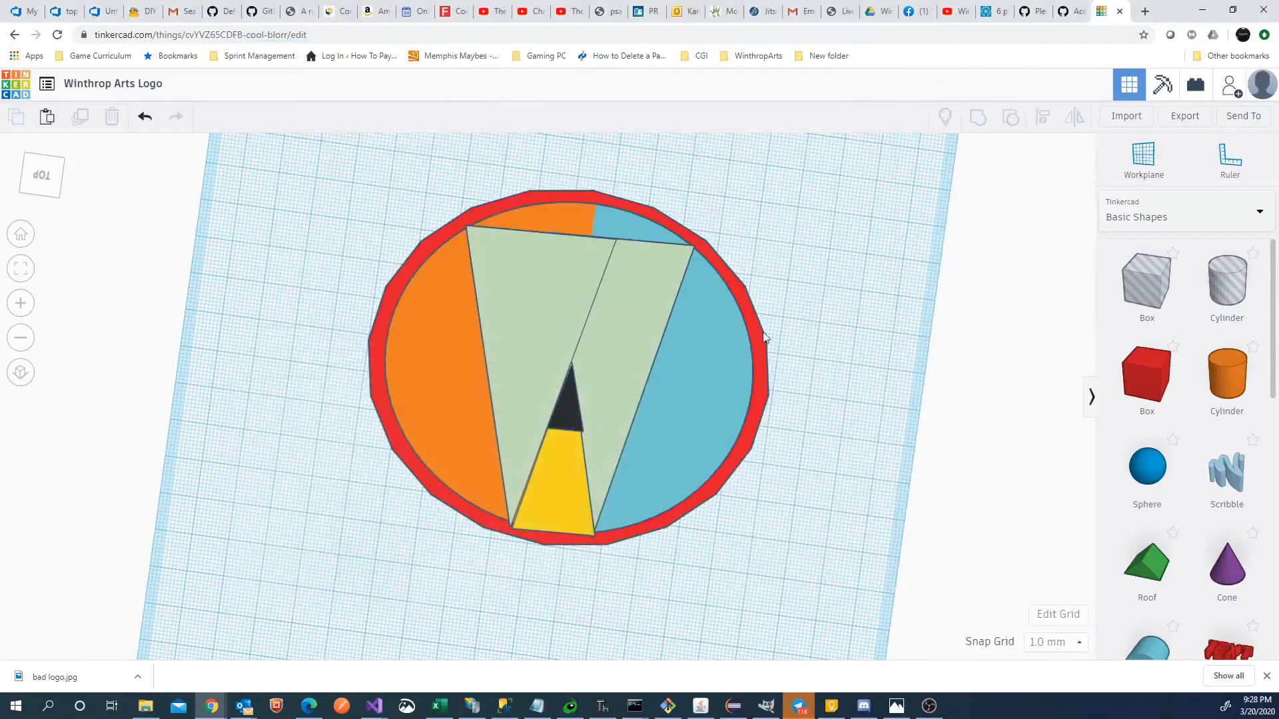
Step: Duplicate the black wedge and move the copy 14 mm sideways and 55 mm up, past the disc's upper rim
left_click(570, 425)
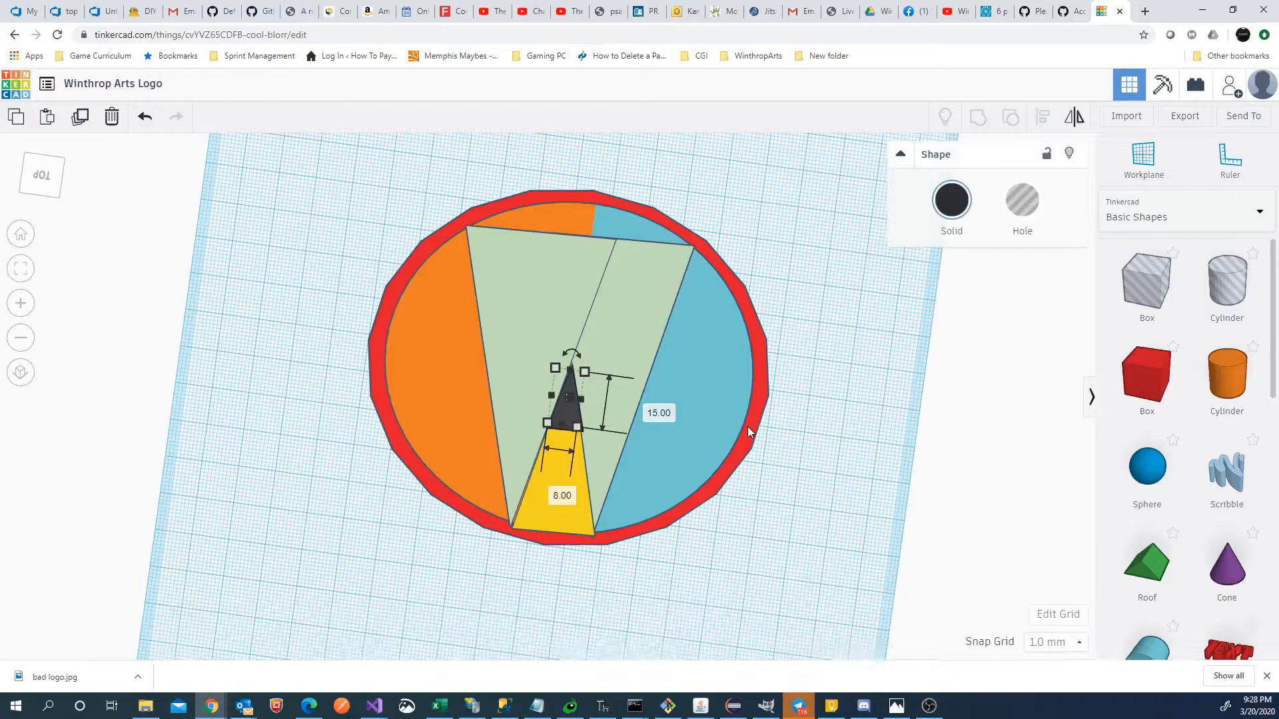
key("ctrl+c")
key("ctrl+v")
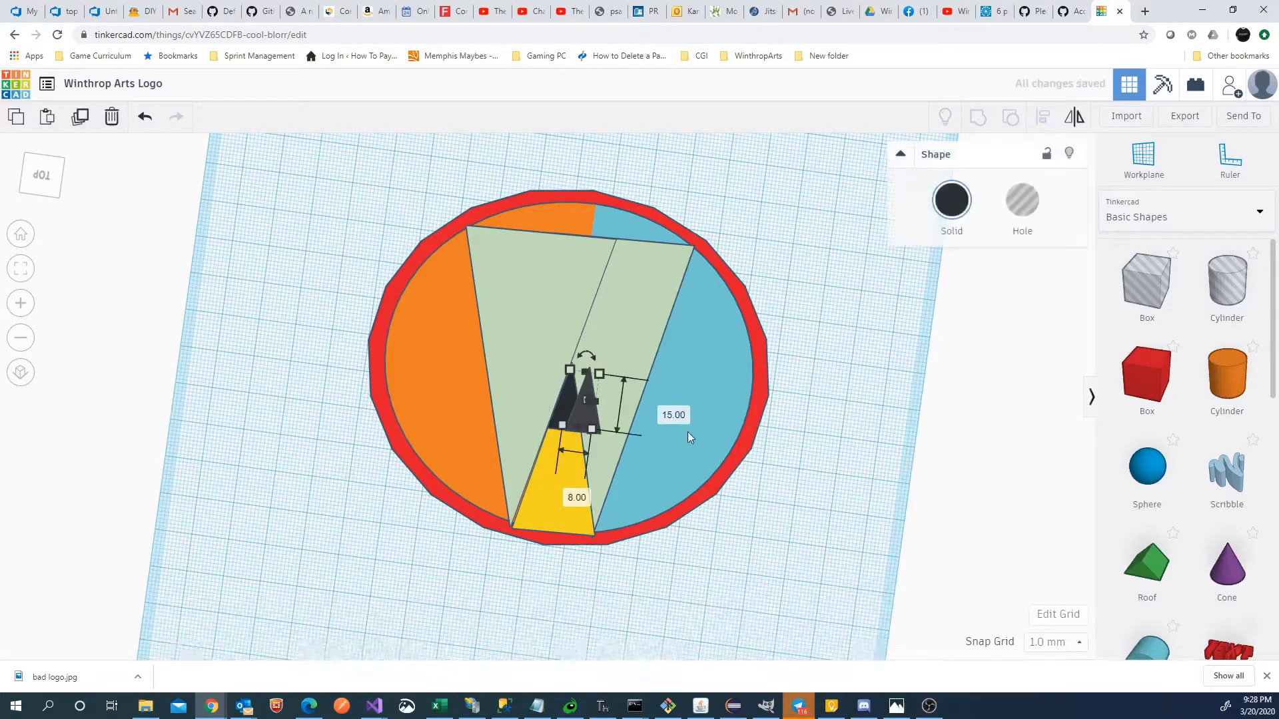
left_click_drag(590, 419, 683, 182)
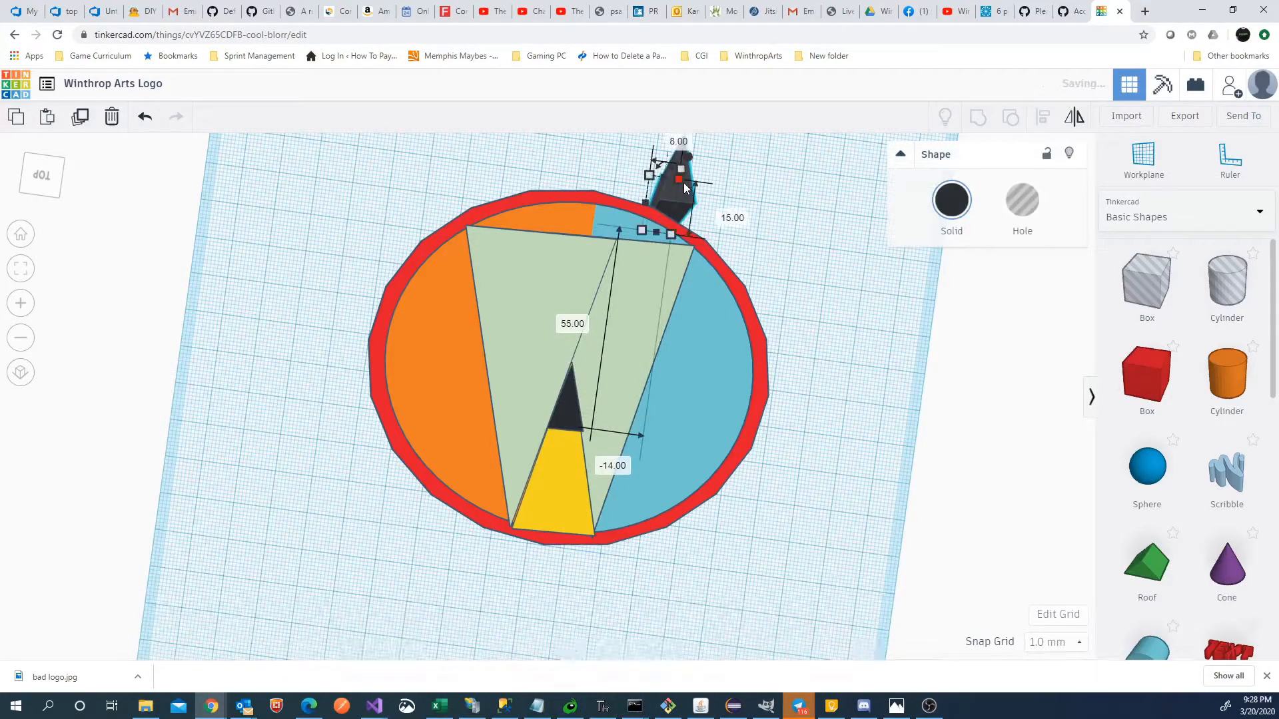
Step: Rotate the copied black wedge 180° so its point faces the disc's centre, and lower it slightly
right_click_drag(794, 282, 773, 257)
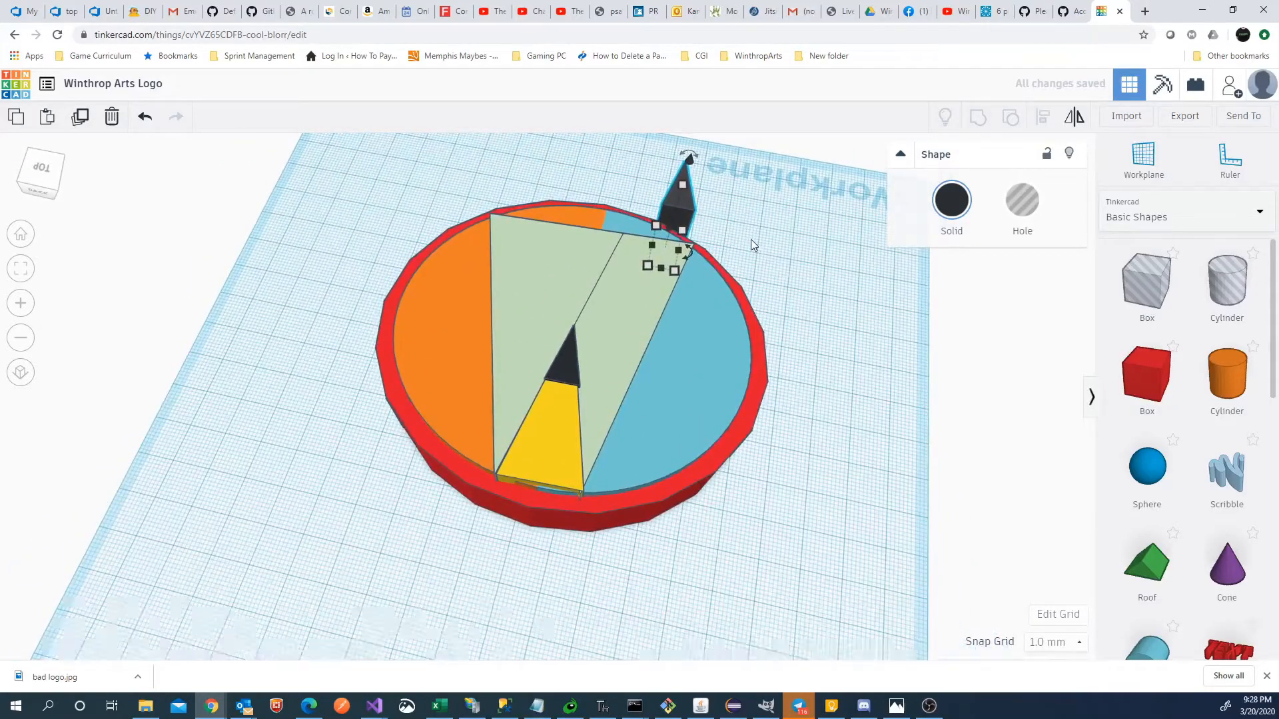
scroll(750, 239, "down", 2)
left_click_drag(654, 215, 601, 274)
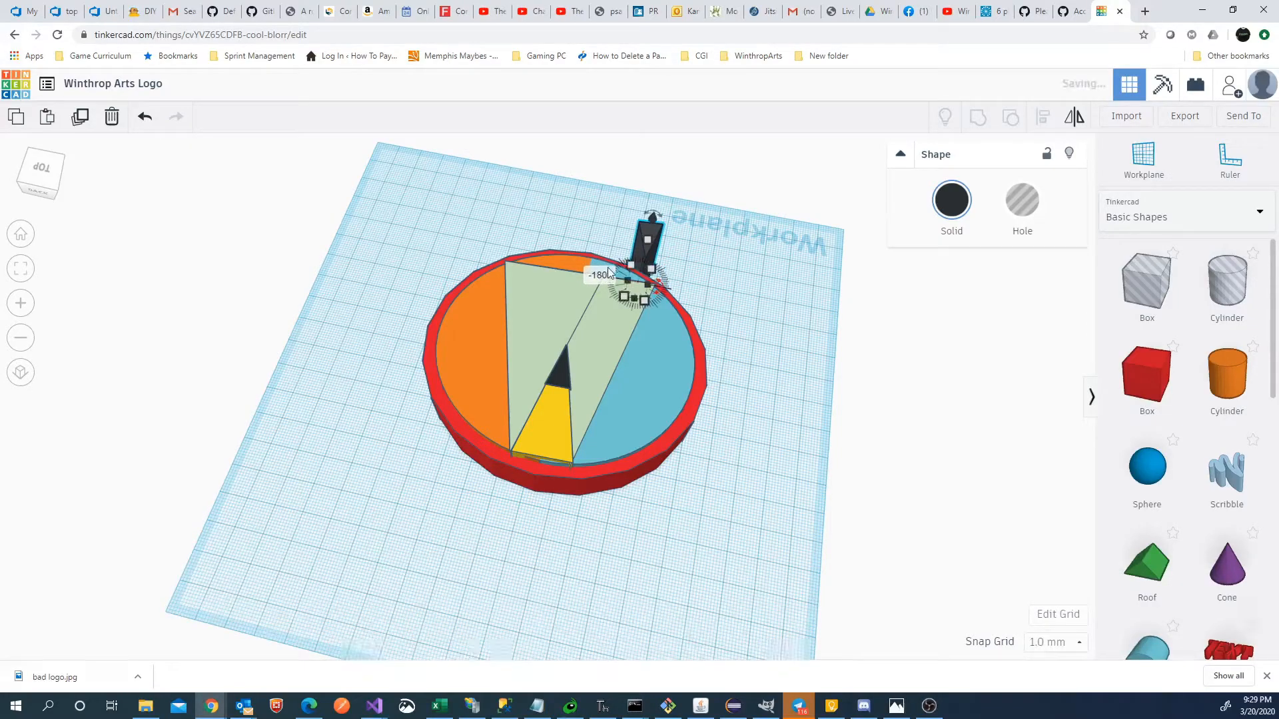
mouse_move(650, 225)
left_mouse_down()
mouse_move(614, 254)
mouse_move(636, 236)
left_mouse_up()
left_click(720, 252)
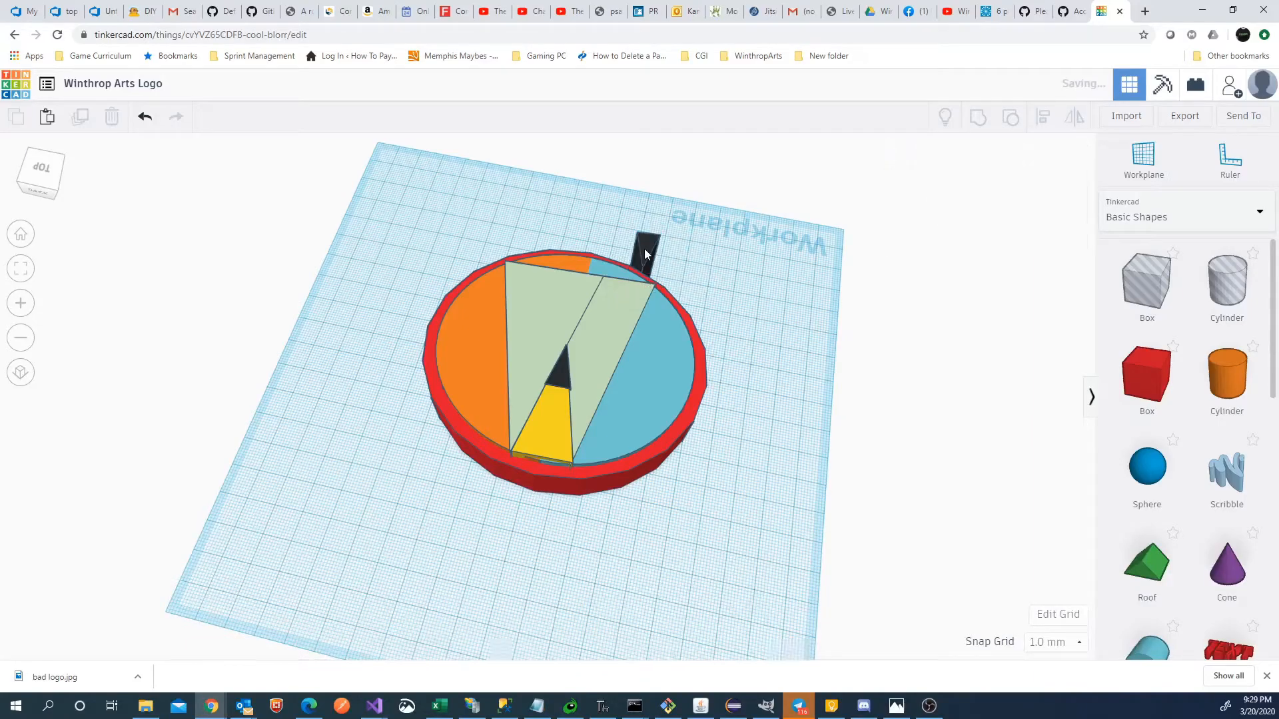
Step: Move the turned black wedge between the two green wedges above the centre and enlarge it to 10 by 26 mm
scroll(708, 267, "up", 4)
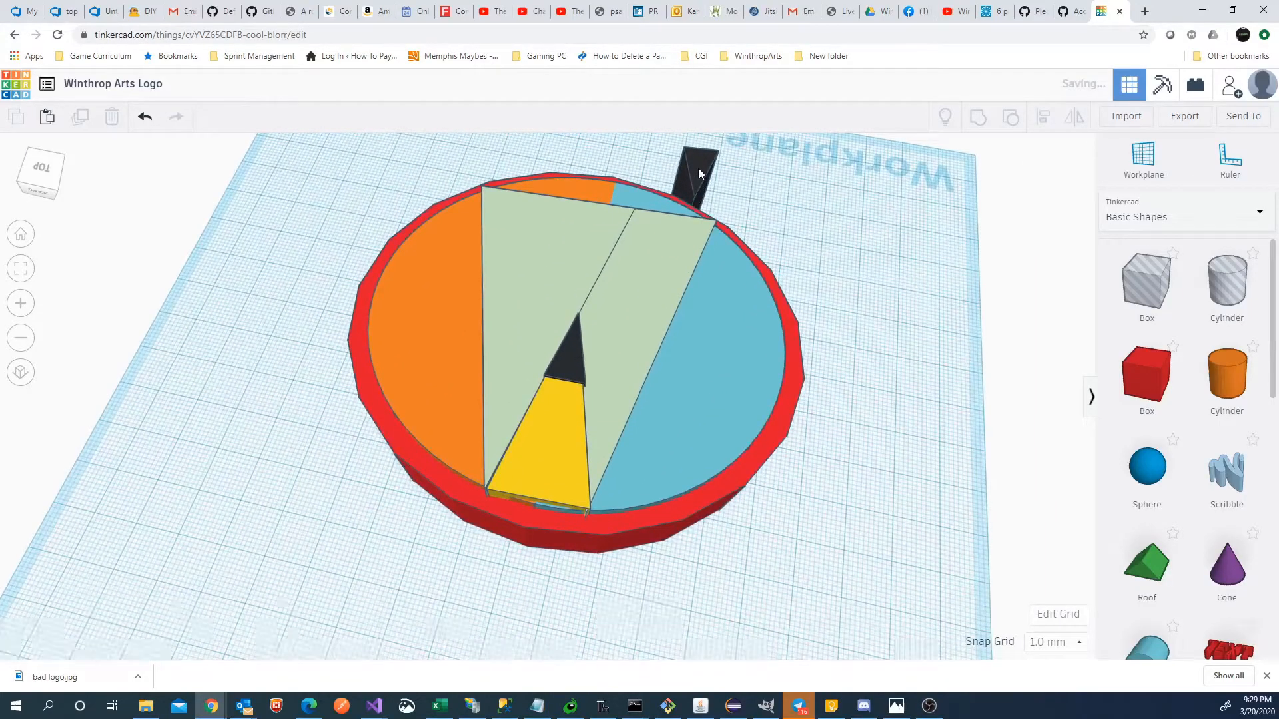
left_click(699, 168)
left_click_drag(700, 172, 606, 217)
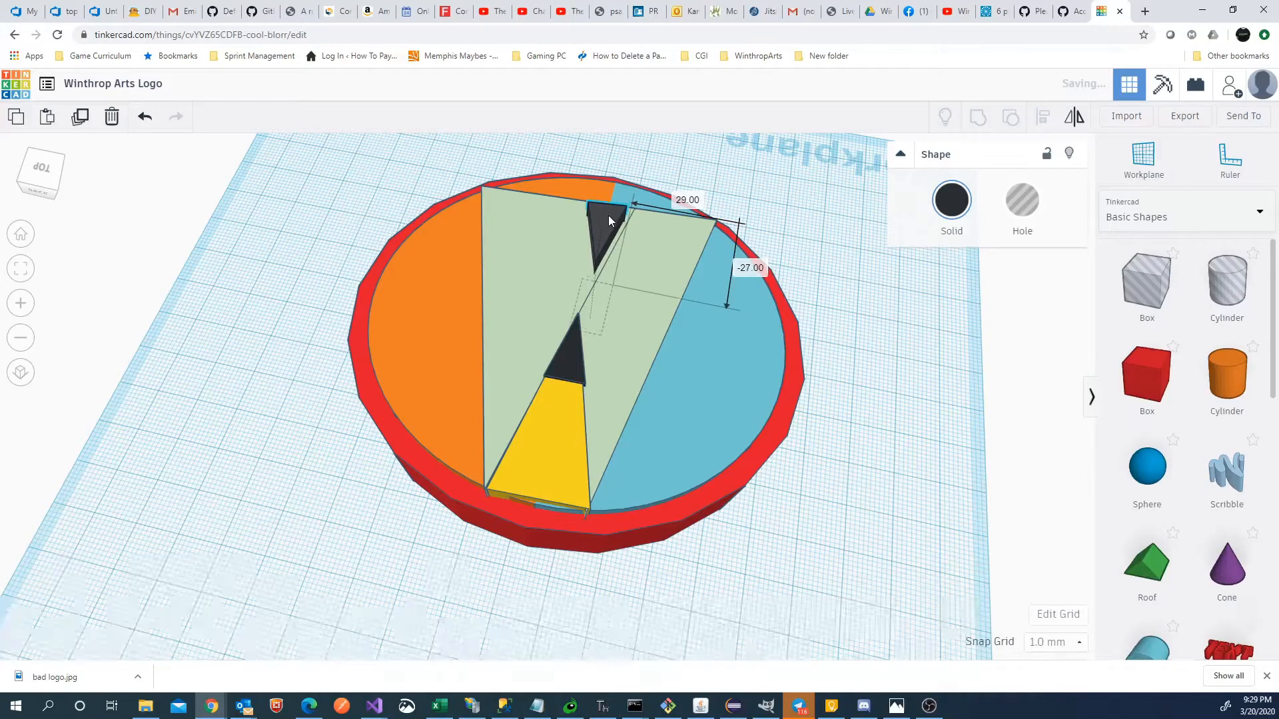
left_click_drag(613, 286, 615, 275)
left_click_drag(570, 329, 553, 355)
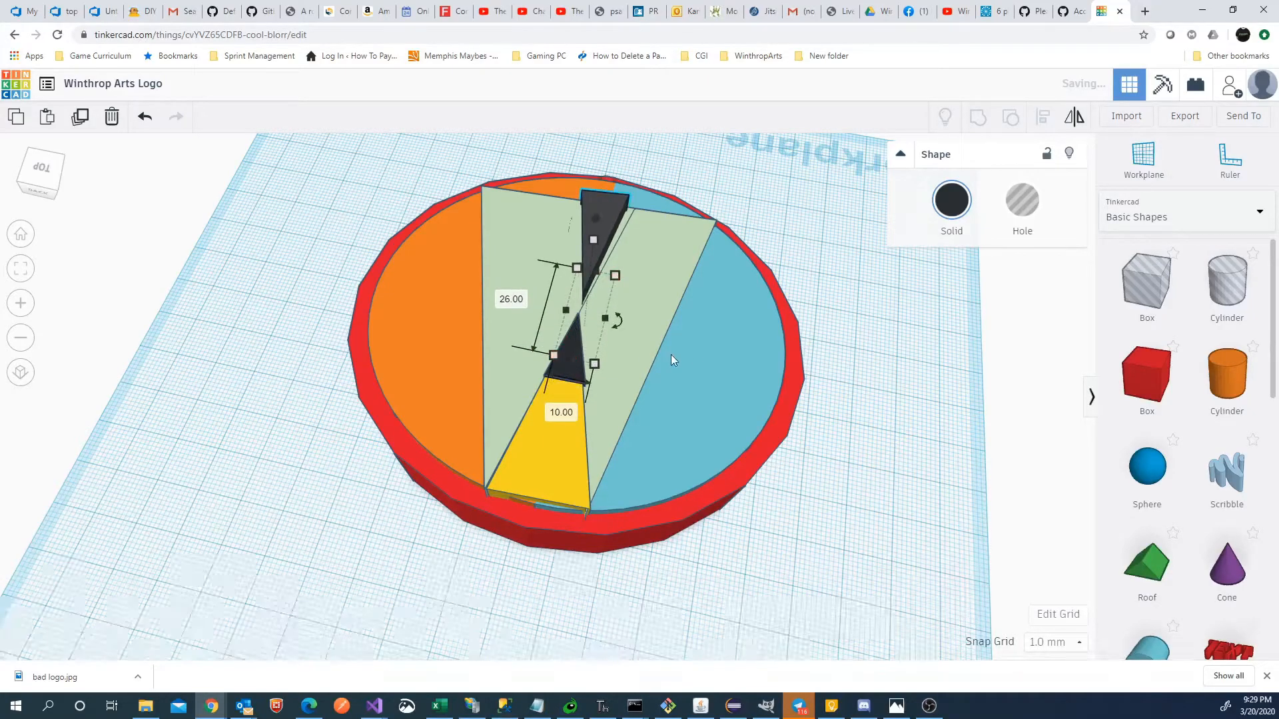
Step: Recolour the upper centre wedge teal with the custom hex colour 75dbbf
right_click_drag(798, 346, 848, 485)
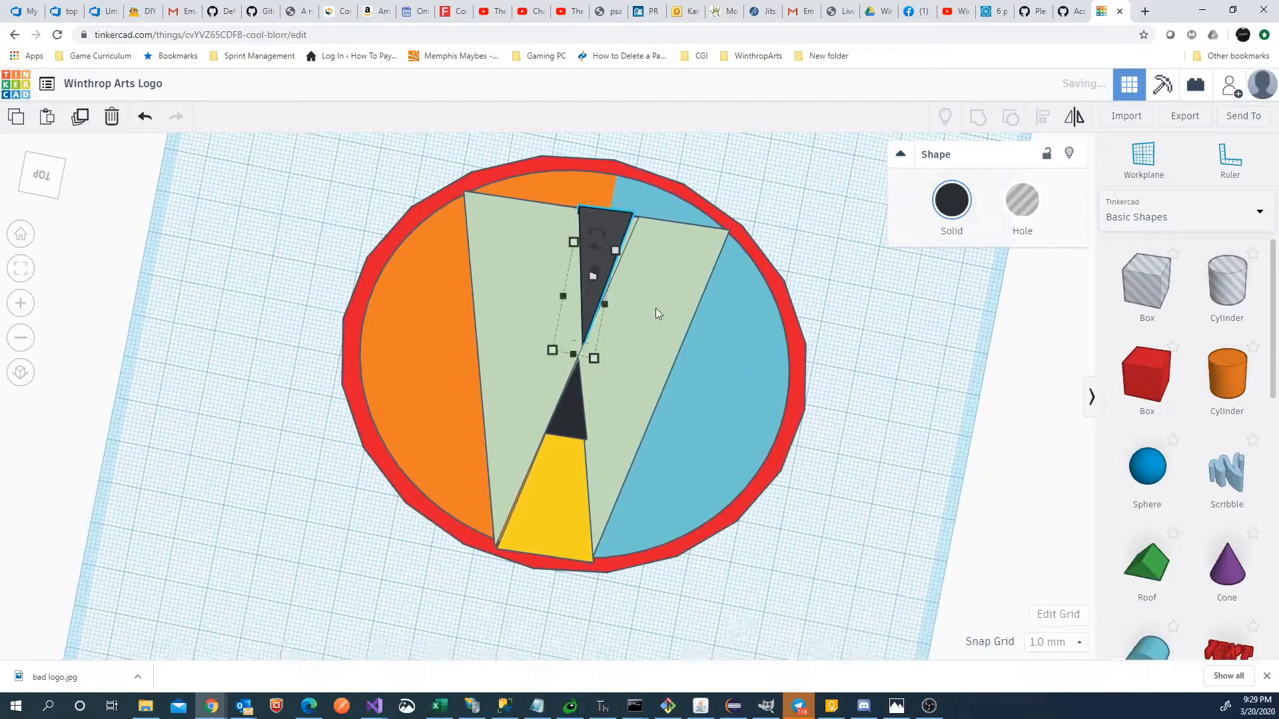
left_click(955, 214)
left_click(1030, 313)
left_click(953, 218)
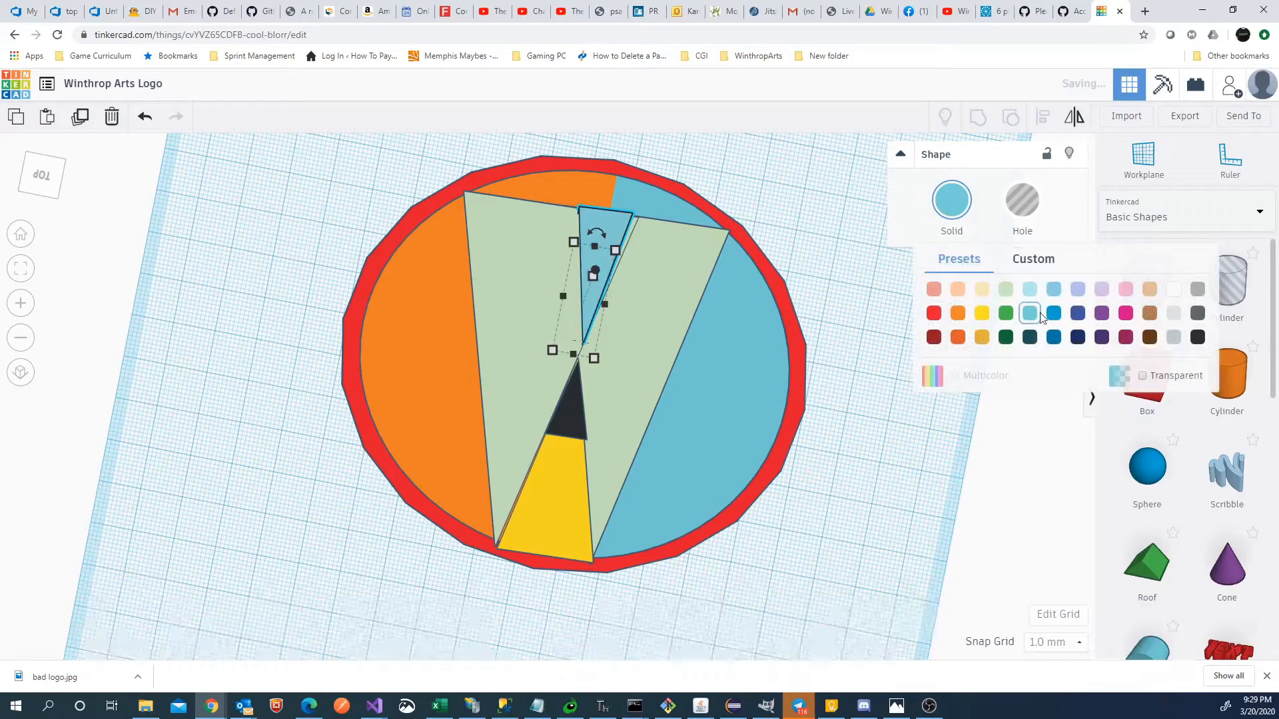
left_click(1033, 260)
left_click_drag(1059, 408, 1076, 406)
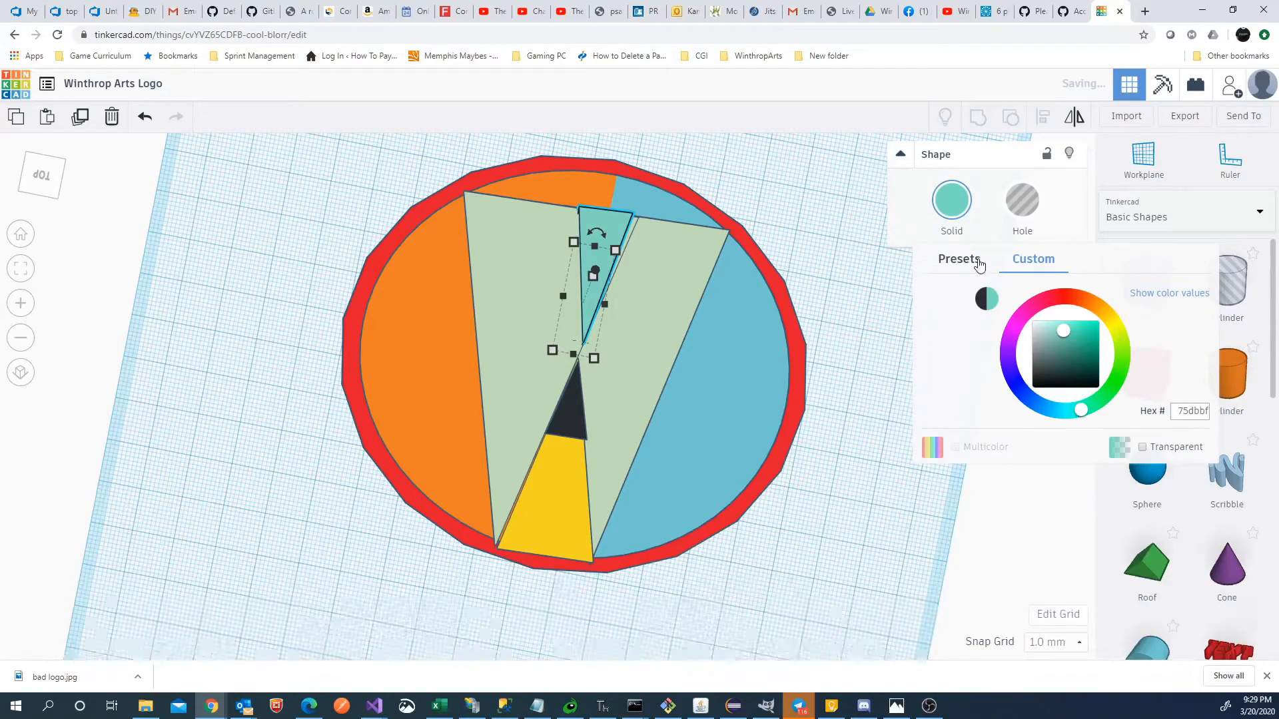
left_click(957, 218)
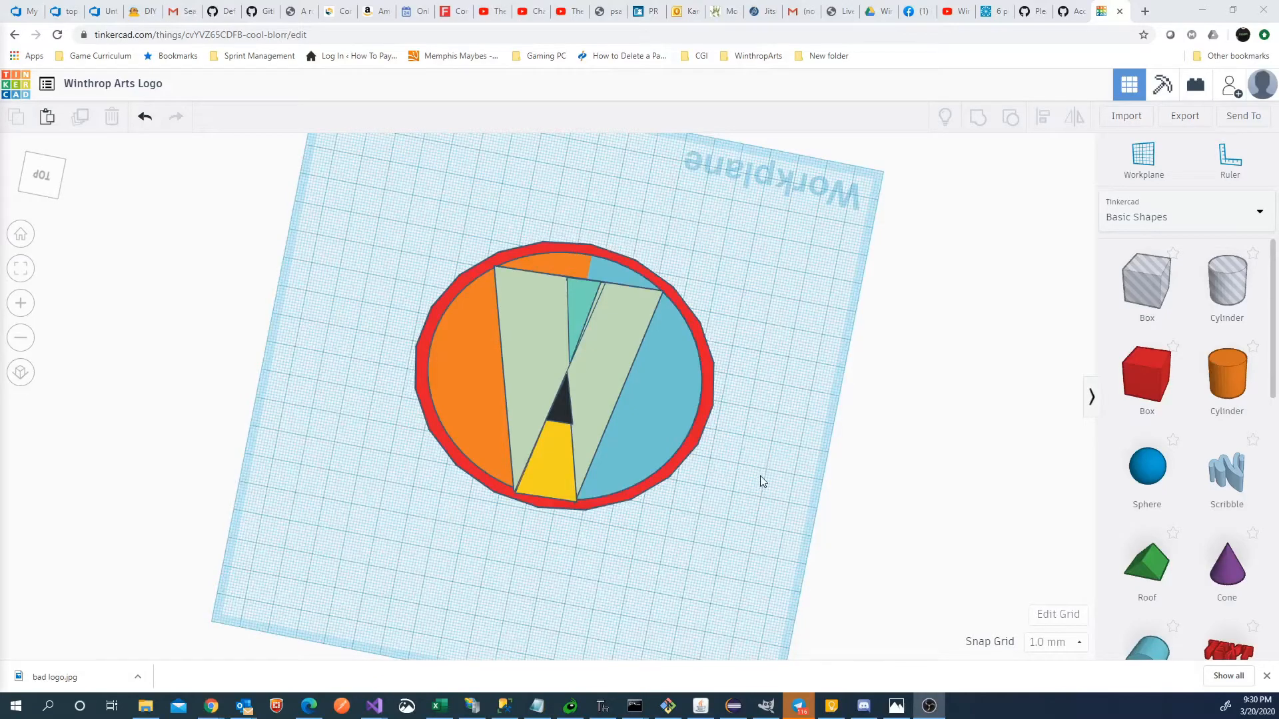
Step: Lower the teal wedge so its top sits about level with the pale green wedges
right_click_drag(762, 481, 421, 292)
left_click(469, 301)
left_click_drag(486, 273, 490, 309)
right_click_drag(717, 476, 525, 571)
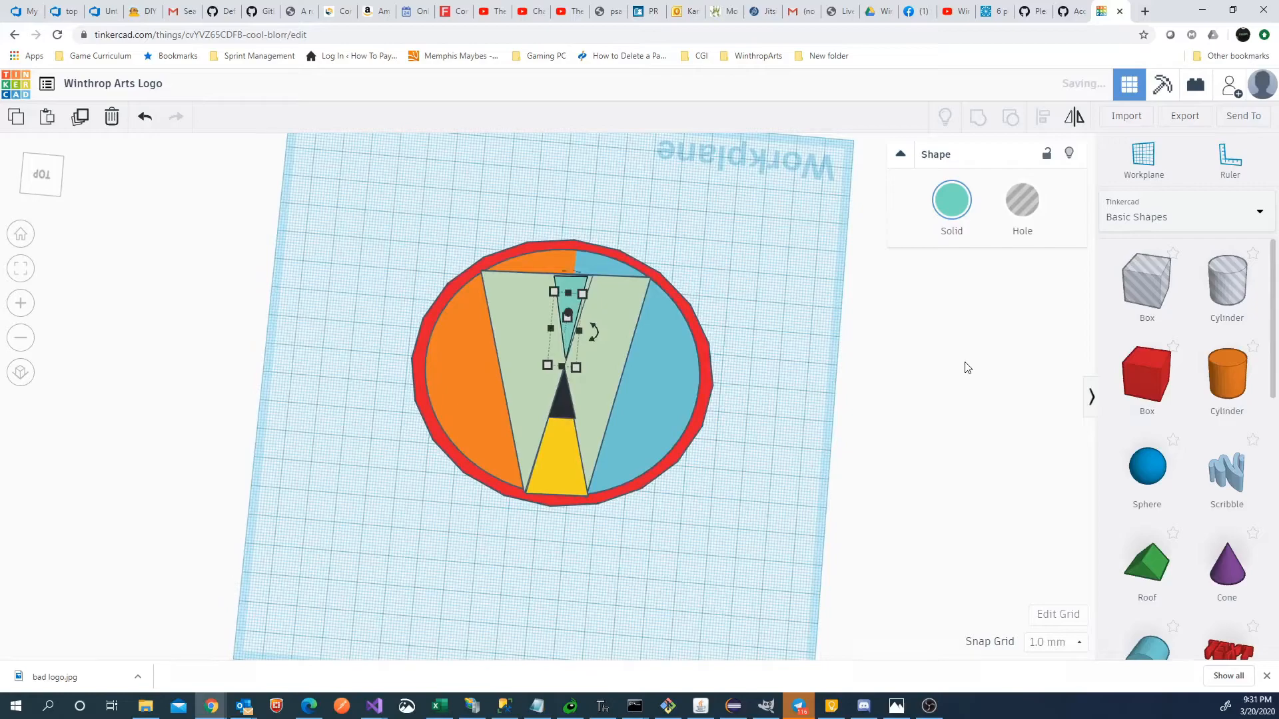
Step: Review the export options for downloading and 3D printing the design, and close them without exporting
left_click(1184, 116)
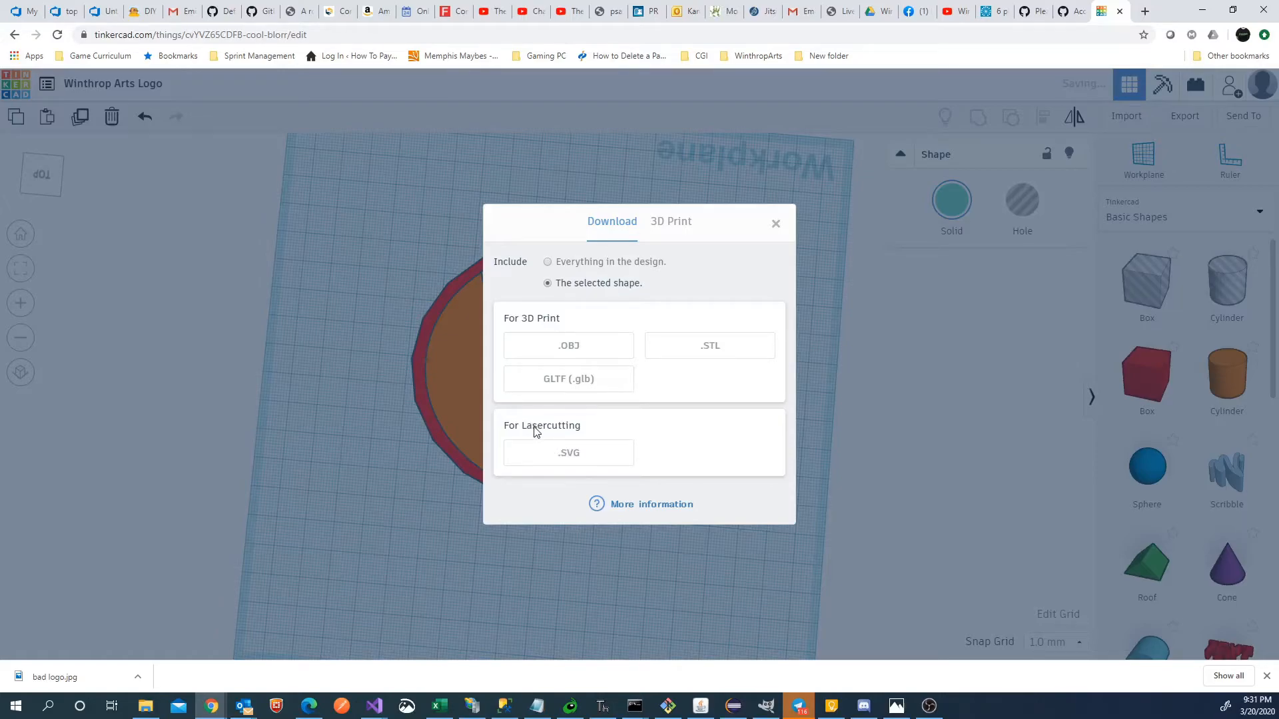
left_click(673, 226)
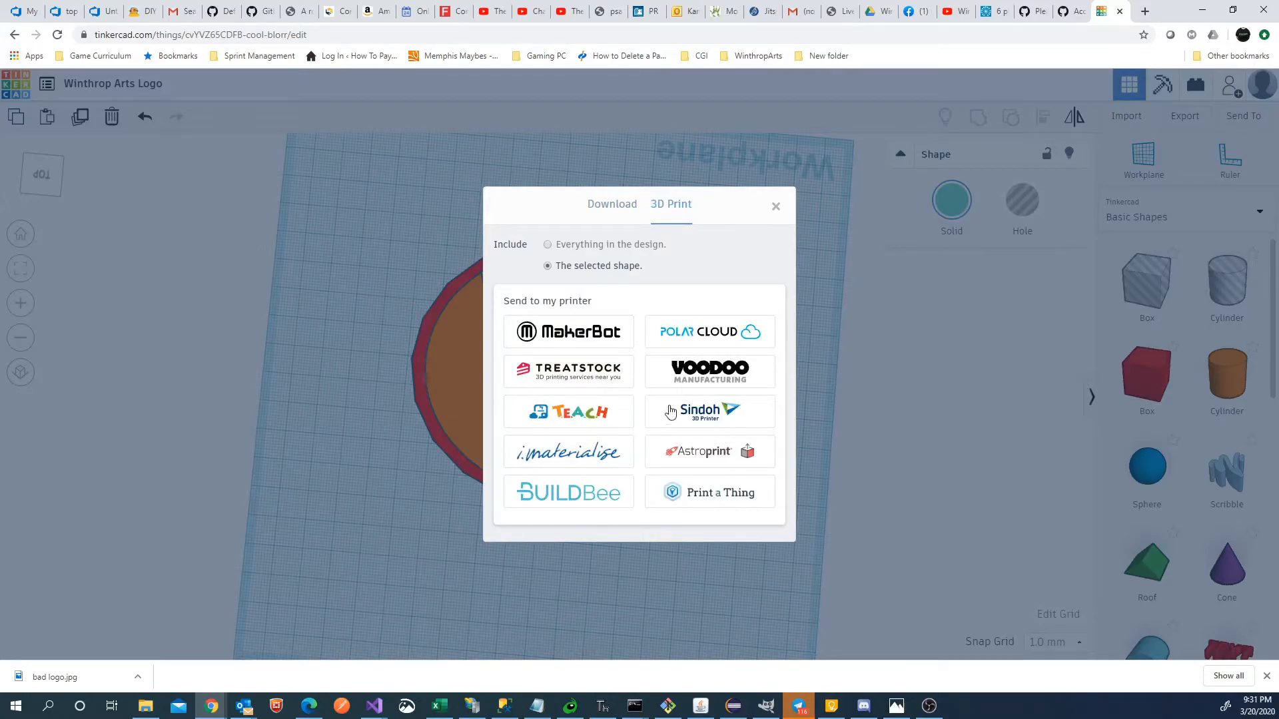
left_click(609, 205)
left_click(774, 207)
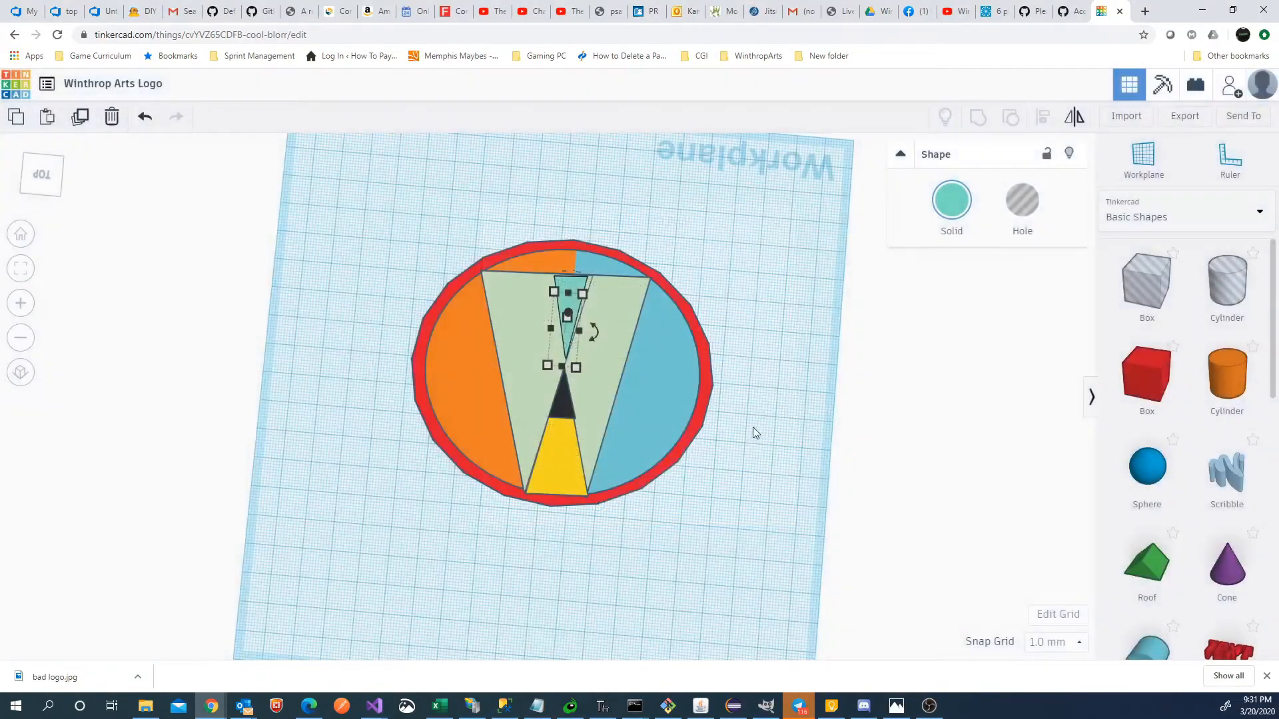
Step: Deselect the teal wedge and inspect the assembled logo from the side and from above
left_click(709, 530)
left_click_drag(737, 524, 776, 470)
right_click_drag(777, 471, 594, 489)
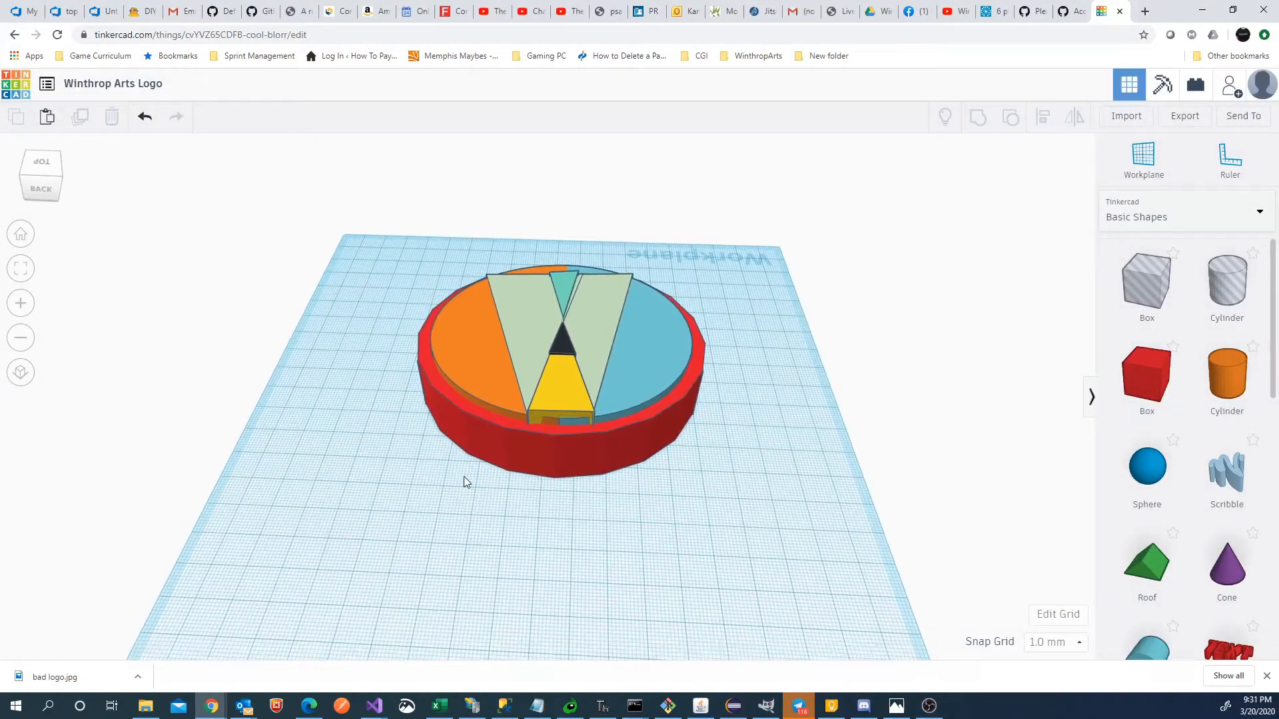
right_click_drag(375, 433, 454, 289)
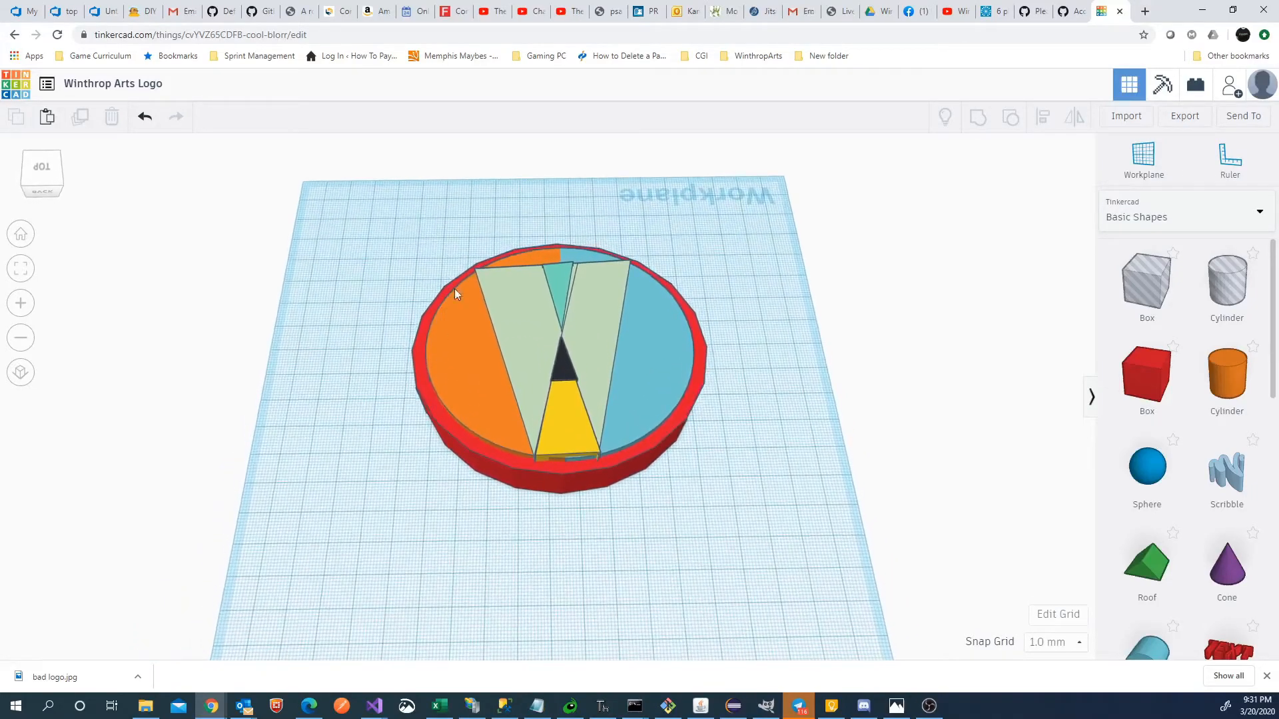
right_click_drag(708, 317, 747, 428)
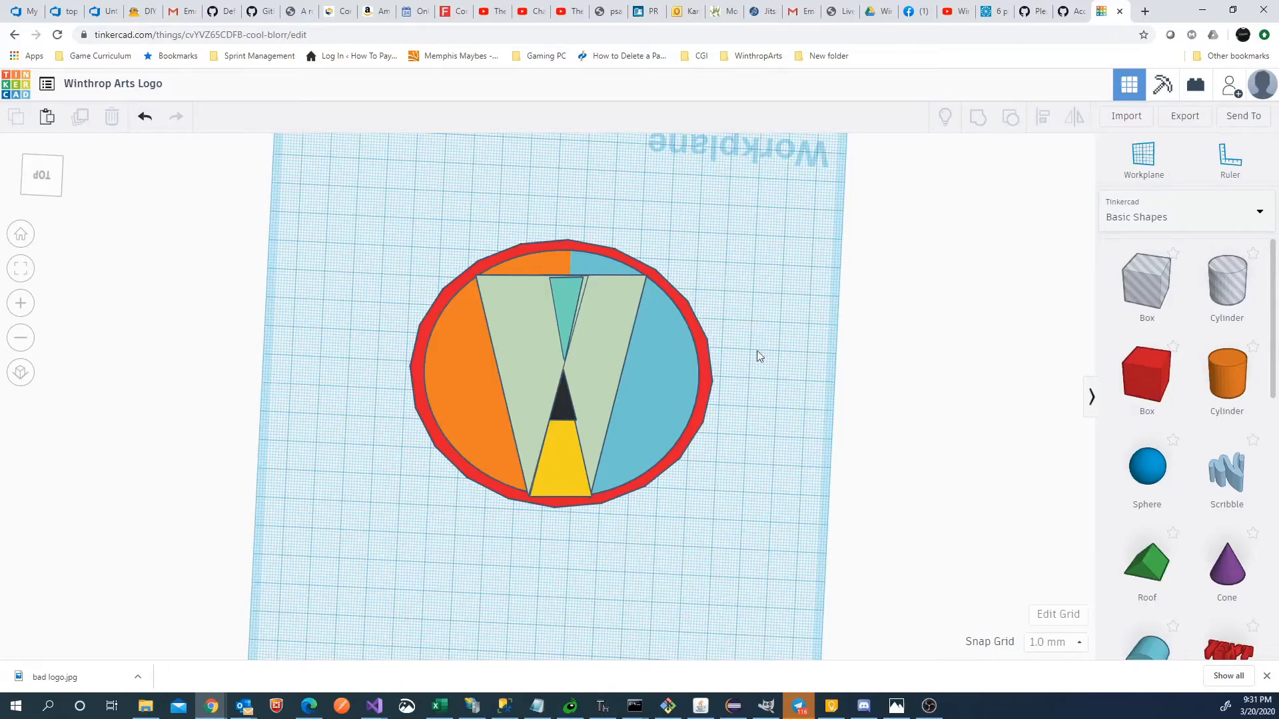
right_click_drag(759, 397, 757, 340)
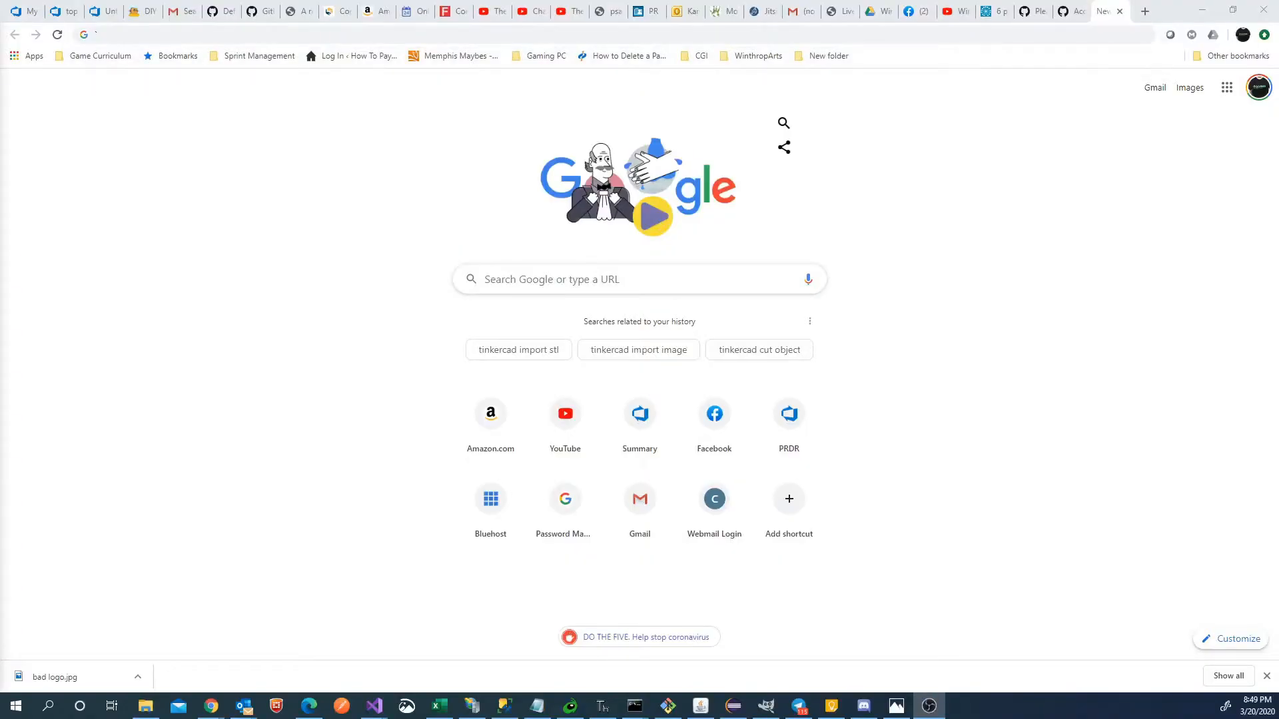
Step: Open the Tinkercad dashboard through a web search for "tinkercard" and create a new design
left_click(164, 32)
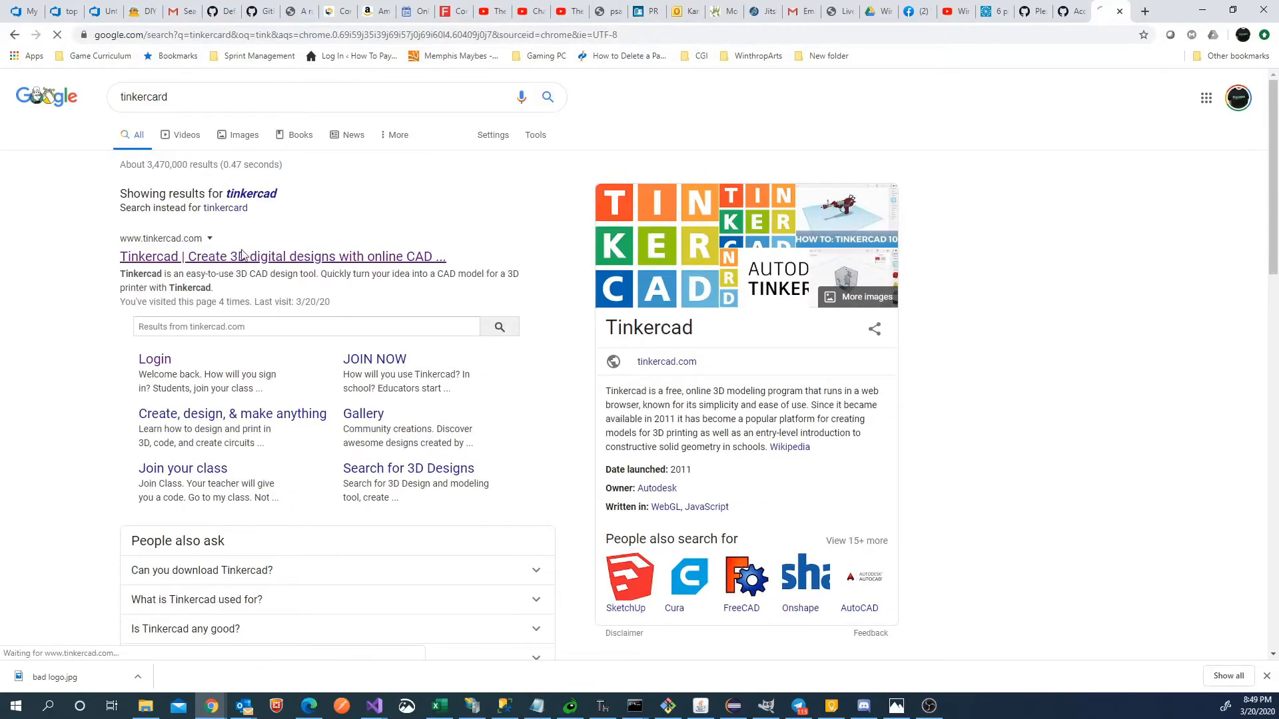
left_click(241, 252)
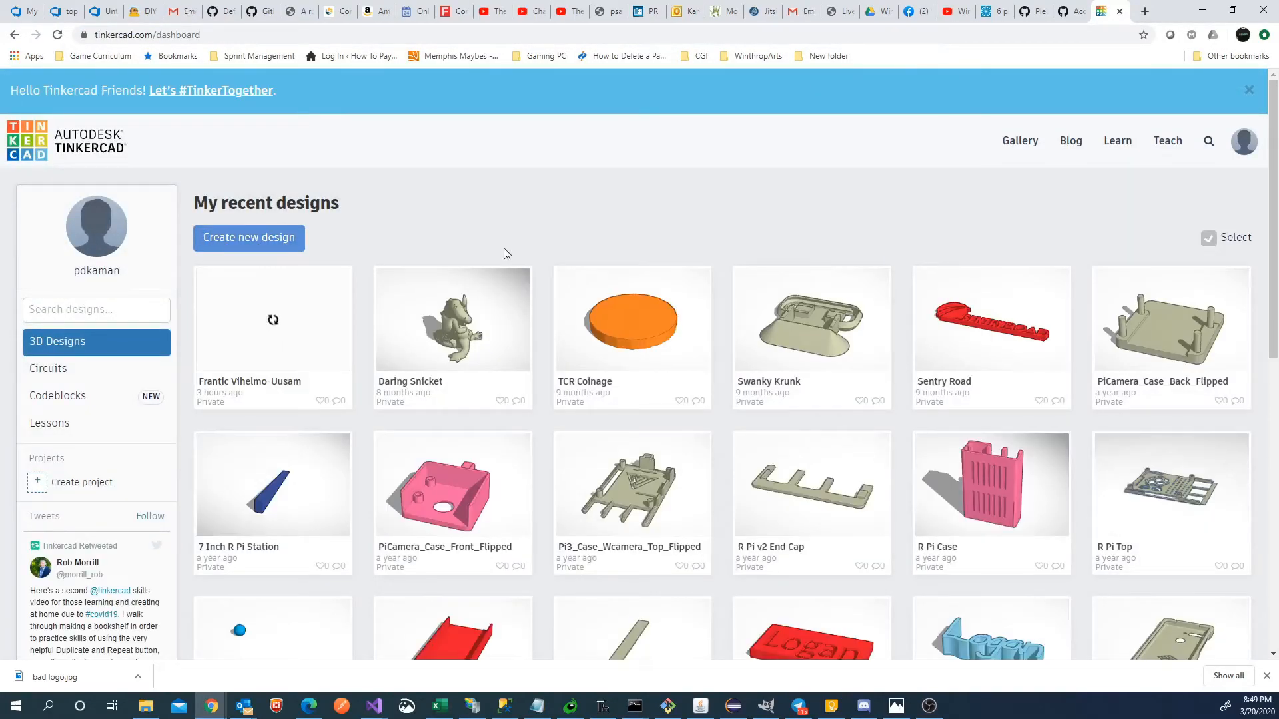
scroll(504, 253, "down", 6)
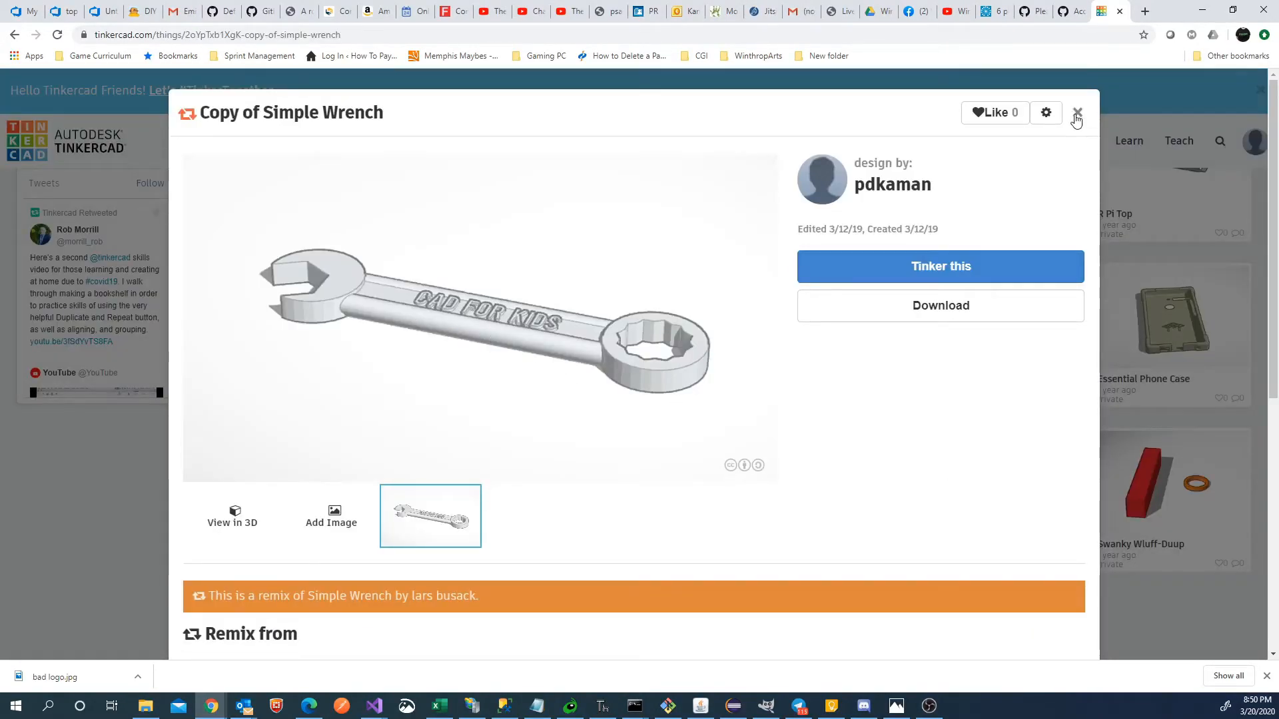
left_click(1076, 115)
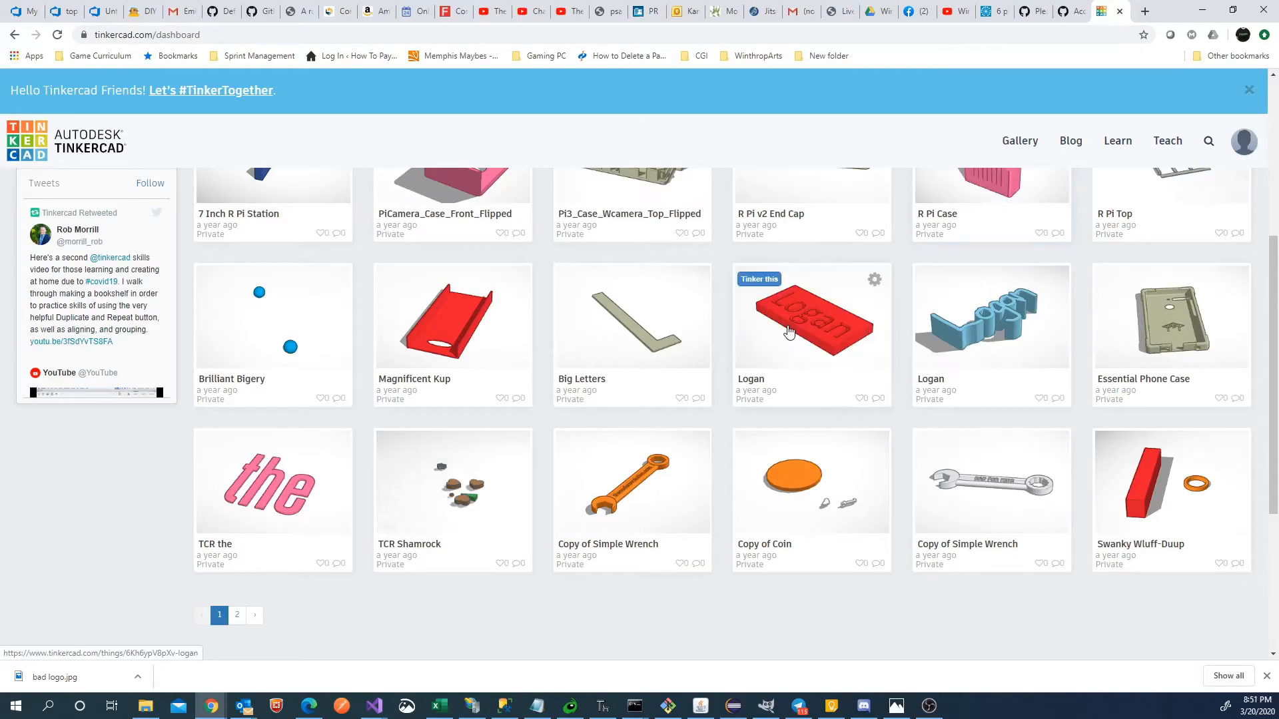
scroll(759, 280, "up", 8)
left_click(248, 234)
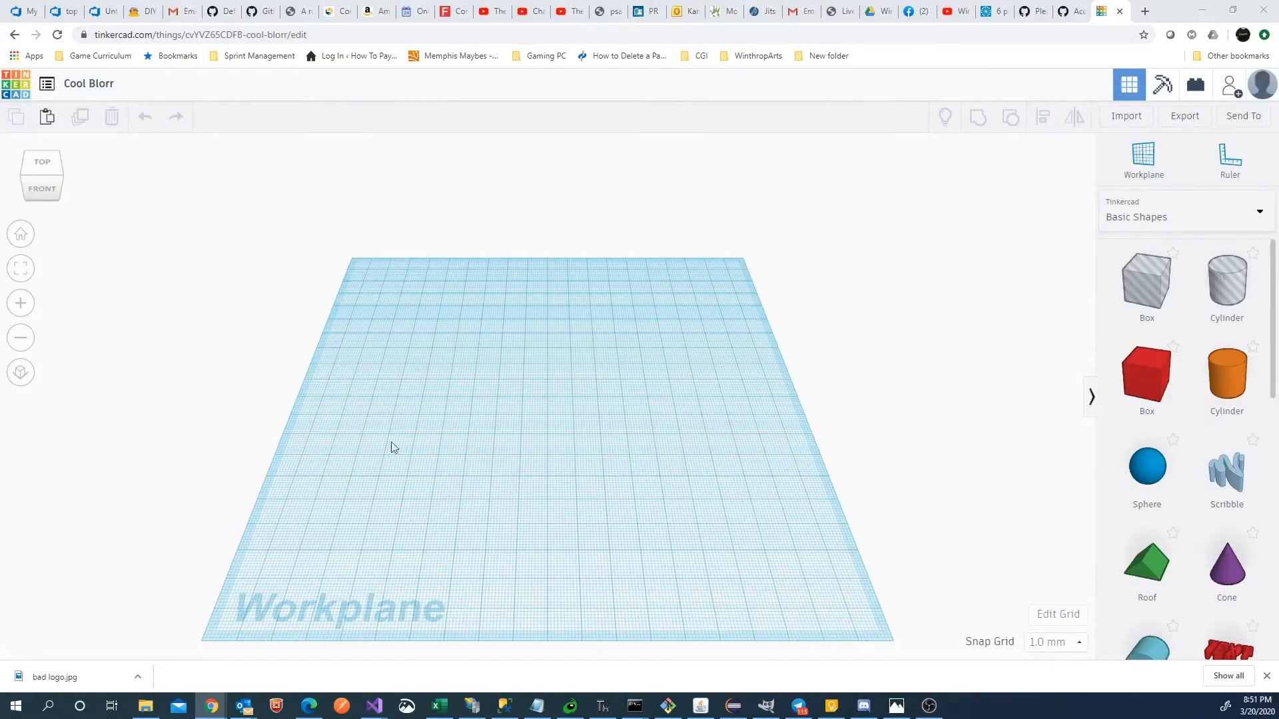
Step: Study the reference image bad logo.jpg and browse the Connectors and Basic Shapes libraries for usable shapes
left_click(897, 706)
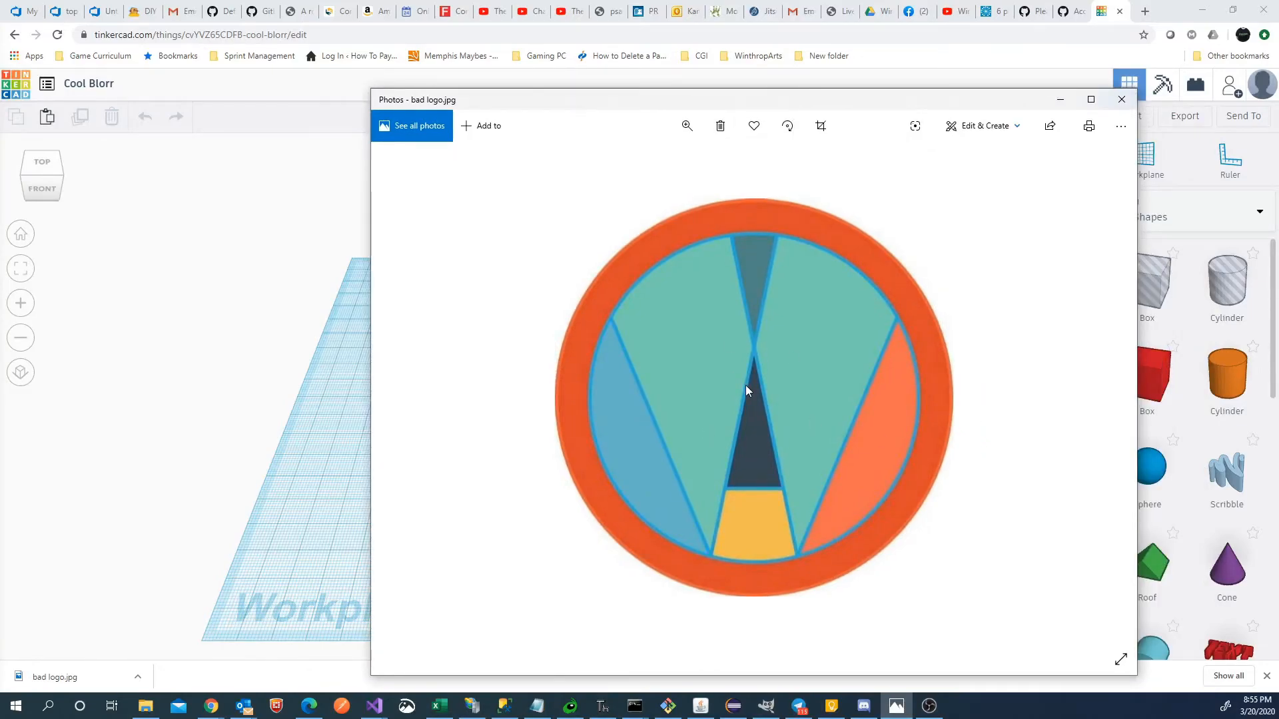
left_click_drag(848, 101, 879, 87)
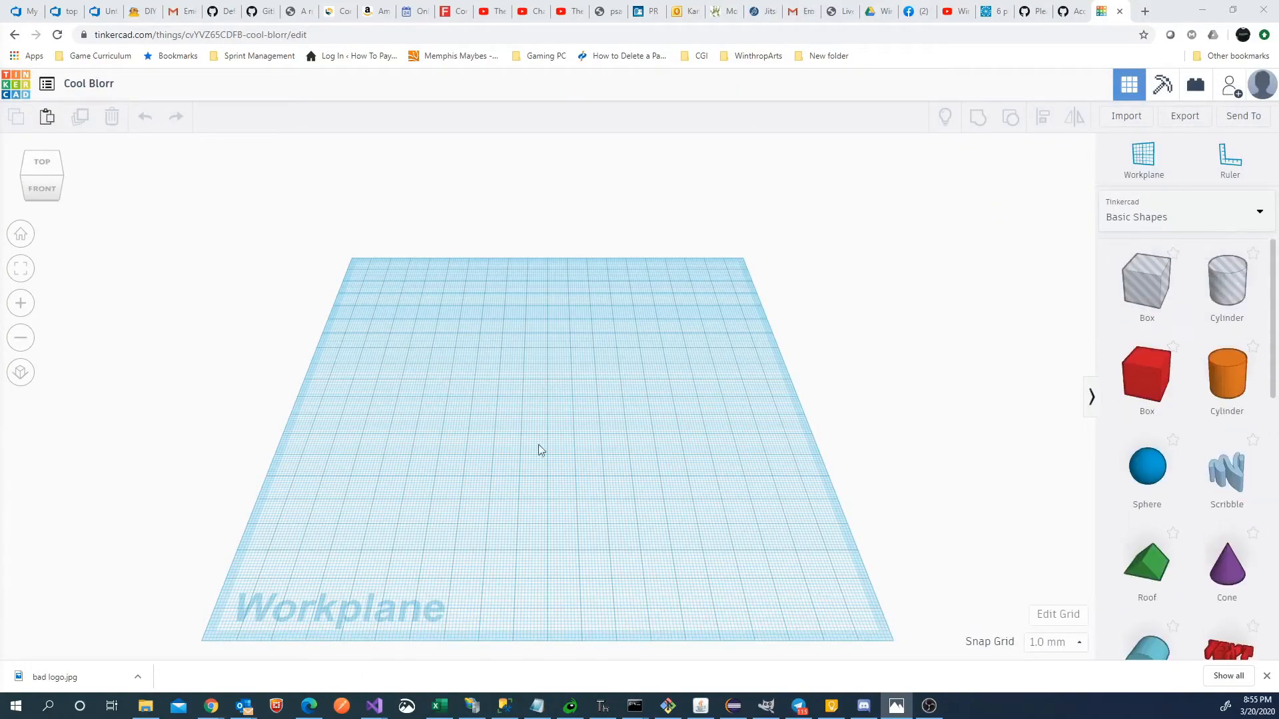
left_click(1215, 211)
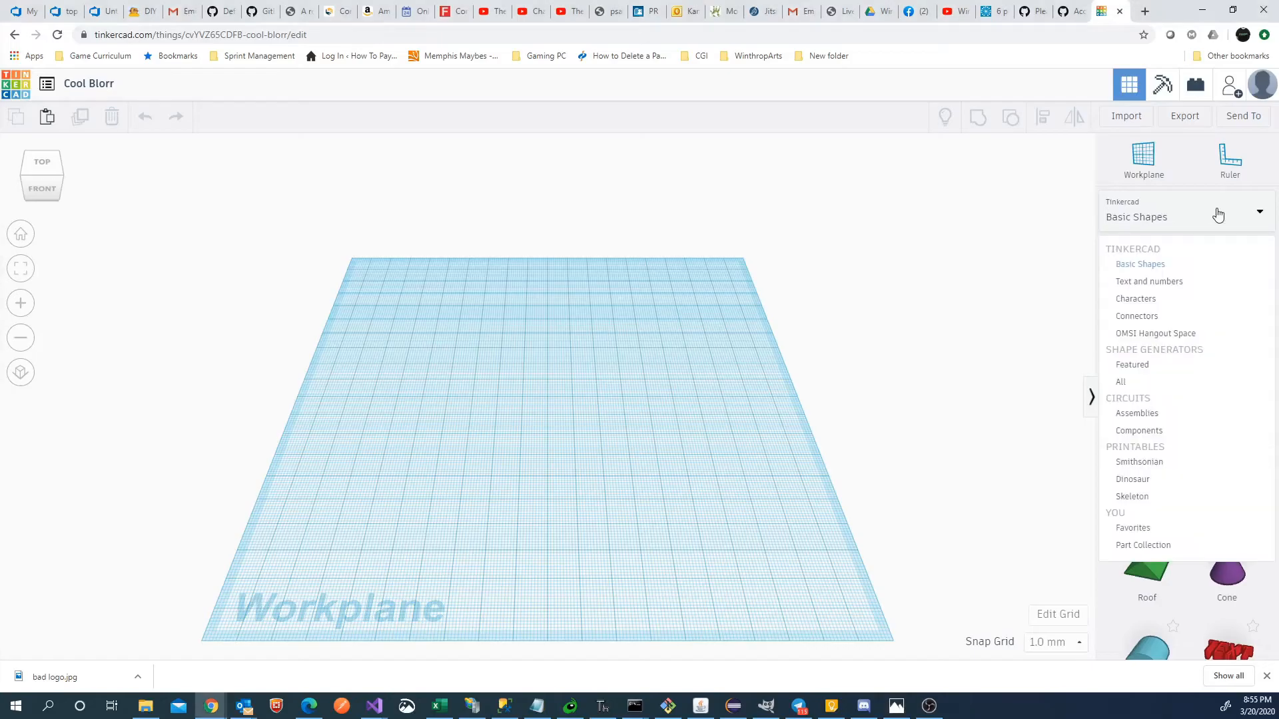
left_click(1136, 311)
scroll(1192, 416, "down", 3)
left_click(1192, 220)
left_click(1139, 259)
scroll(561, 399, "up", 2)
scroll(545, 391, "down", 2)
scroll(546, 392, "up", 2)
scroll(546, 392, "down", 1)
Step: Check the reference logo again and place a single solid orange cylinder on the empty workplane
right_click_drag(578, 400, 581, 477)
left_click(896, 706)
left_click(1086, 95)
scroll(1199, 440, "down", 10)
scroll(1199, 439, "up", 10)
left_click_drag(1226, 374, 511, 387)
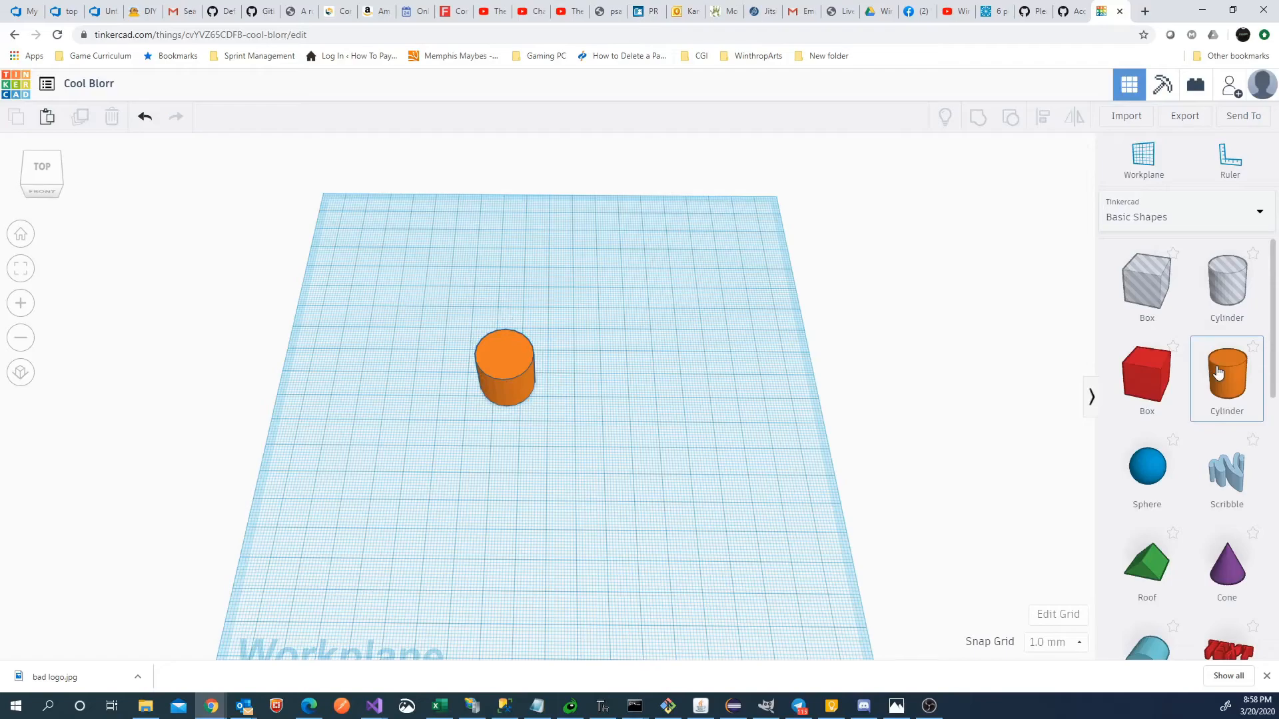
left_click_drag(1227, 374, 621, 398)
key("Delete")
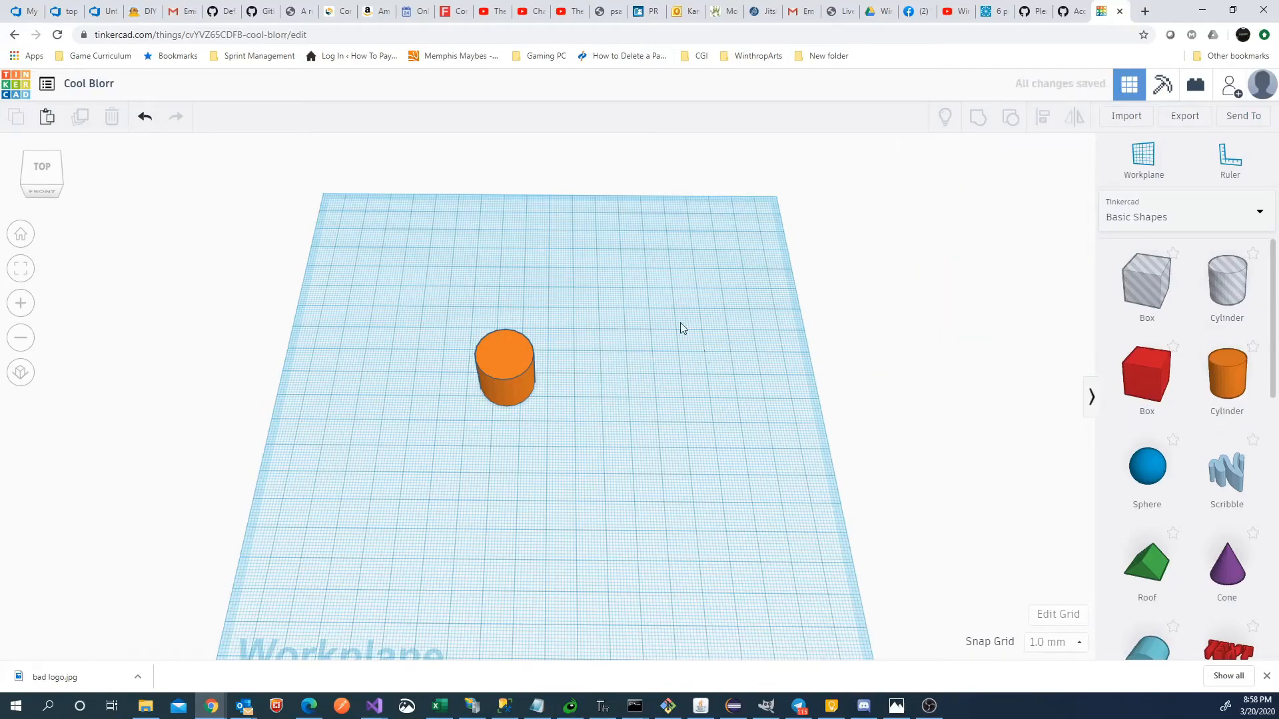
key("ctrl+z")
left_click(629, 365)
left_click_drag(649, 372, 711, 286)
left_click_drag(662, 320, 713, 143)
left_click_drag(591, 437, 310, 505)
left_click_drag(710, 286, 533, 276)
key("ctrl+z")
key("ctrl+z")
key("ctrl+z")
key("ctrl+z")
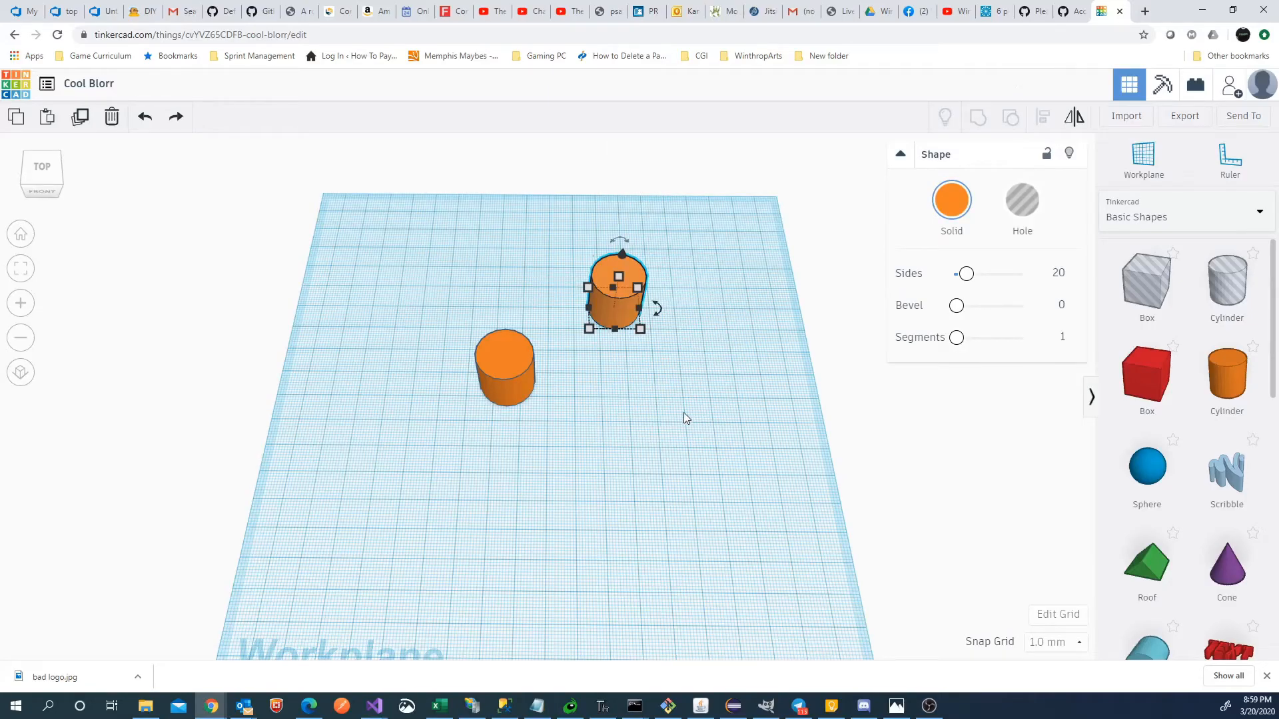
left_click_drag(622, 253, 620, 284)
right_click_drag(686, 533, 645, 386)
key("Delete")
Step: Enlarge the orange cylinder into a wide disc and move it to the middle of the workplane
right_click_drag(641, 469, 517, 501)
scroll(512, 446, "up", 5)
scroll(737, 502, "down", 3)
scroll(516, 500, "down", 2)
left_click(509, 383)
left_click_drag(532, 409, 843, 613)
left_click_drag(727, 427, 616, 369)
Step: Recolour the enlarged disc red and deselect it
left_click(951, 201)
left_click(934, 312)
left_click(951, 201)
left_click(934, 289)
left_click(951, 201)
left_click(1033, 260)
left_click(956, 263)
left_click(805, 319)
right_click_drag(640, 382, 646, 507)
Step: Check the reference logo, place a Round Roof beside the red disc and rotate it 90° so its half-round face lies flat
left_click(896, 706)
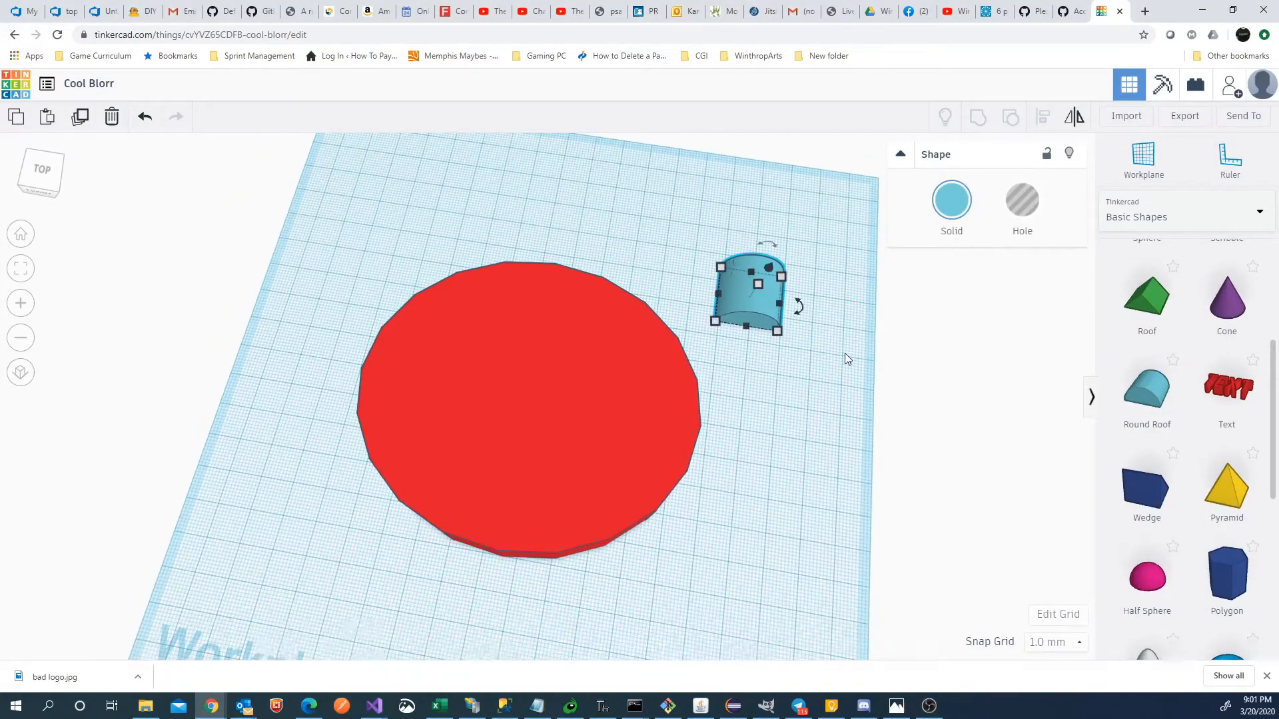
right_click_drag(799, 586, 679, 509)
left_click_drag(704, 398, 769, 463)
left_click(790, 468)
type("90")
key("Return")
left_click(786, 498)
right_click_drag(785, 498, 778, 478)
left_click(732, 405)
left_click_drag(712, 297, 712, 305)
left_click(866, 346)
Step: Move the teal round roof onto the red disc and scale it up to a half circle covering one half of the face
right_click_drag(865, 346, 985, 533)
left_click(778, 252)
left_click_drag(777, 261, 296, 419)
right_click_drag(266, 533, 253, 581)
left_click_drag(390, 586, 487, 643)
left_click_drag(383, 445, 354, 428)
left_click_drag(604, 562, 620, 583)
left_click_drag(455, 466, 441, 460)
right_click_drag(812, 510, 732, 526)
left_click_drag(485, 456, 501, 450)
Step: Shift the teal half circle toward the disc's centre and widen it slightly toward the rim
left_click(733, 398)
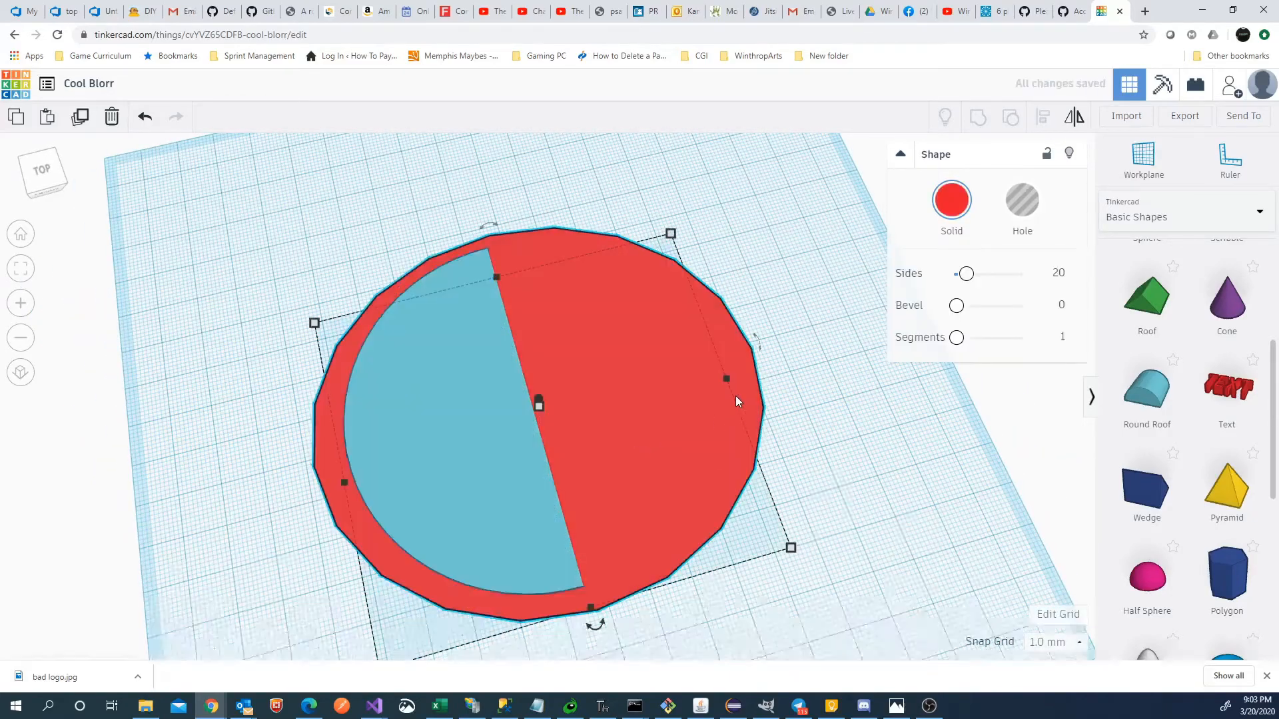
left_click_drag(519, 405, 526, 409)
left_click(613, 351)
left_click(476, 373)
left_click_drag(364, 352, 348, 351)
Step: Duplicate the teal half circle, move the copy to the disc's opposite half and mirror it
key("ctrl+d")
left_click_drag(458, 281, 717, 248)
right_click_drag(712, 216, 666, 241)
right_click_drag(729, 620, 706, 497)
key("m")
left_click(653, 571)
Step: Check the reference logo, recolour the mirrored half circle orange and shift it against the teal half
left_click(896, 706)
left_click_drag(799, 259, 985, 131)
left_click(896, 706)
left_click(952, 200)
left_click(925, 300)
left_click_drag(706, 327, 676, 326)
Step: Adjust the orange and teal half circles so they form one even inner circle, comparing with the reference logo
right_click_drag(799, 372, 804, 490)
left_click(897, 706)
left_click(897, 706)
left_click_drag(659, 294, 666, 284)
left_click(443, 426)
left_click_drag(377, 331, 374, 322)
Step: Check the reference logo, place a Wedge beside the disc and turn it so its triangular face points up
left_click(896, 706)
left_click_drag(574, 216, 779, 62)
left_click(897, 706)
left_click_drag(1151, 494, 833, 543)
right_click_drag(866, 532, 822, 526)
left_click(897, 706)
left_click(897, 706)
right_click_drag(826, 599, 851, 500)
left_click_drag(805, 456, 811, 415)
left_click(859, 586)
right_click_drag(859, 586, 623, 573)
left_click(393, 492)
left_click_drag(392, 392, 417, 606)
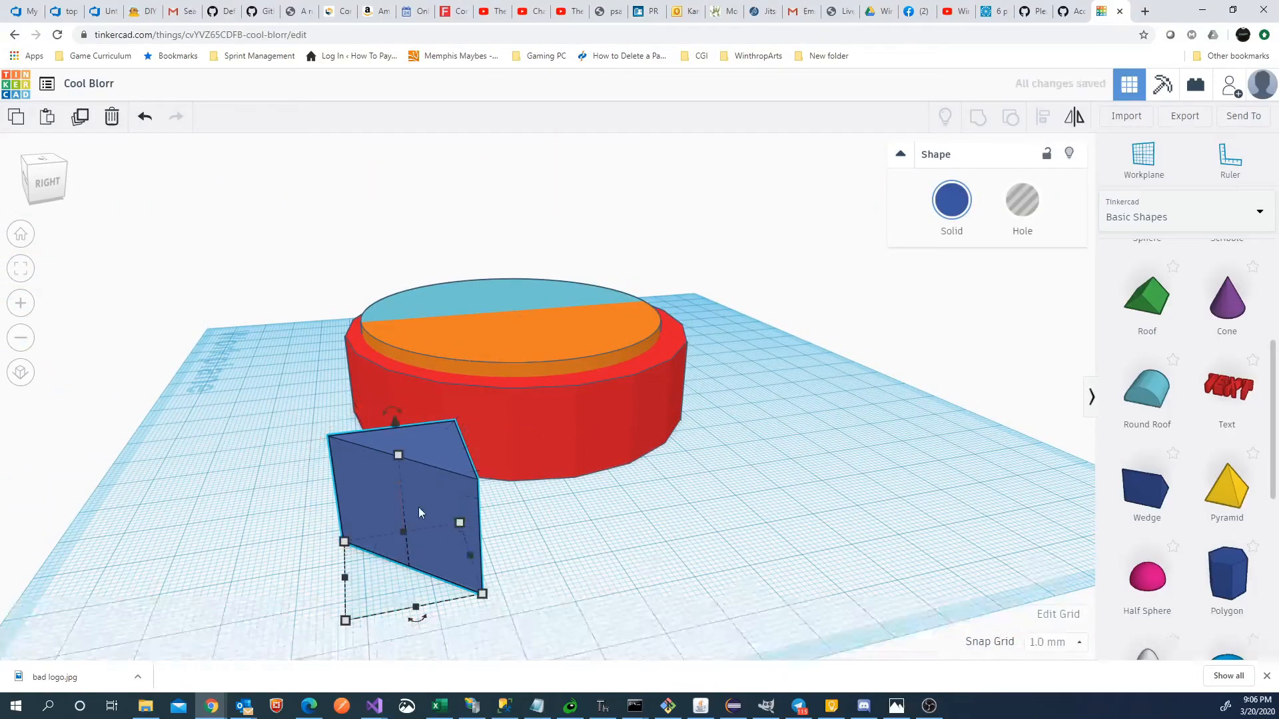
Step: Move the blue wedge onto the inner circle and rotate it about its vertical axis so its point faces the rim
right_click_drag(427, 453, 546, 519)
left_click_drag(799, 558, 494, 346)
right_click_drag(496, 566, 558, 622)
left_click(951, 200)
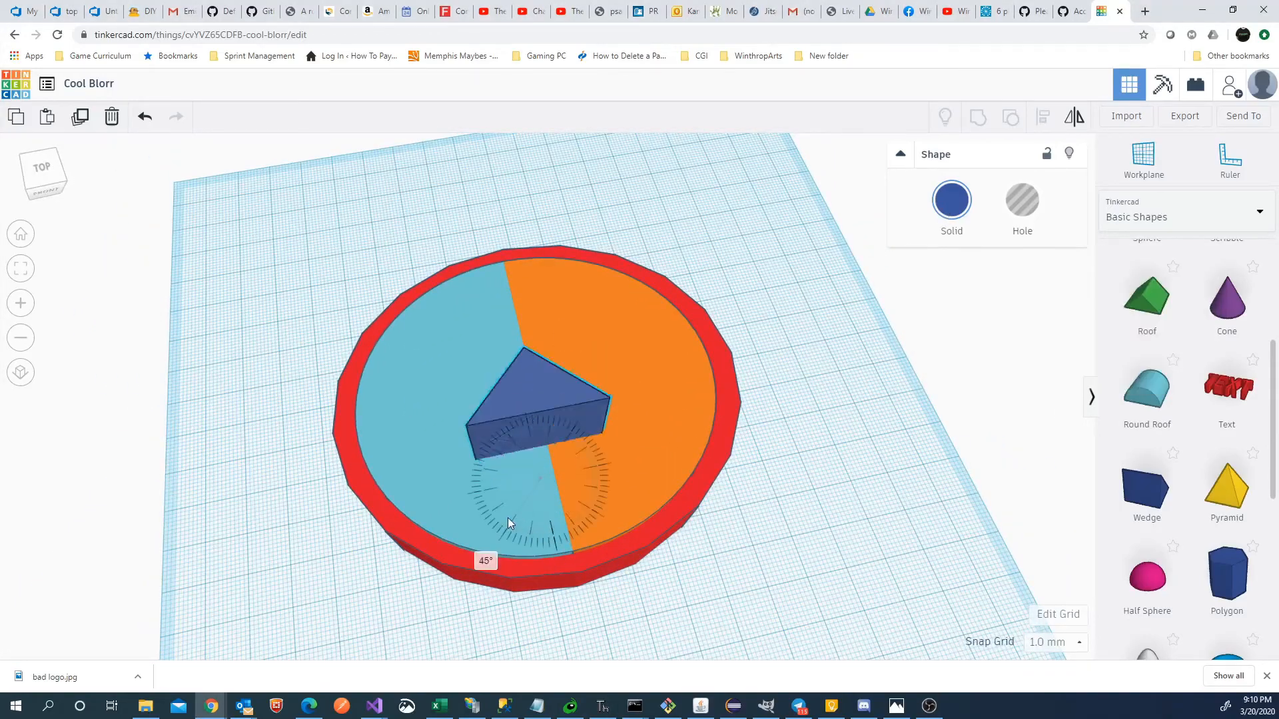
left_click_drag(490, 569, 591, 417)
Step: Stretch the blue wedge across the inner circle to about 36 mm wide and 62 mm long
left_click_drag(485, 488, 438, 380)
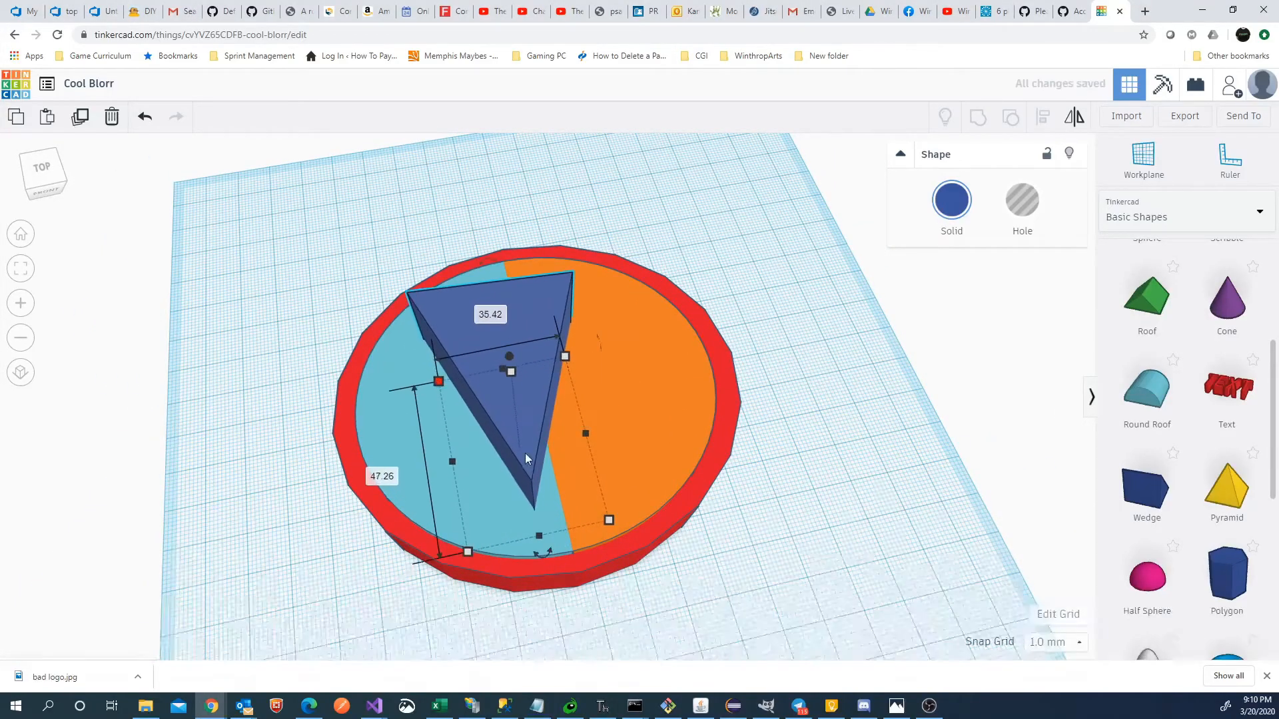
left_click_drag(609, 520, 606, 558)
left_click_drag(553, 357, 554, 340)
right_click_drag(566, 333, 556, 399)
left_click_drag(552, 329, 558, 325)
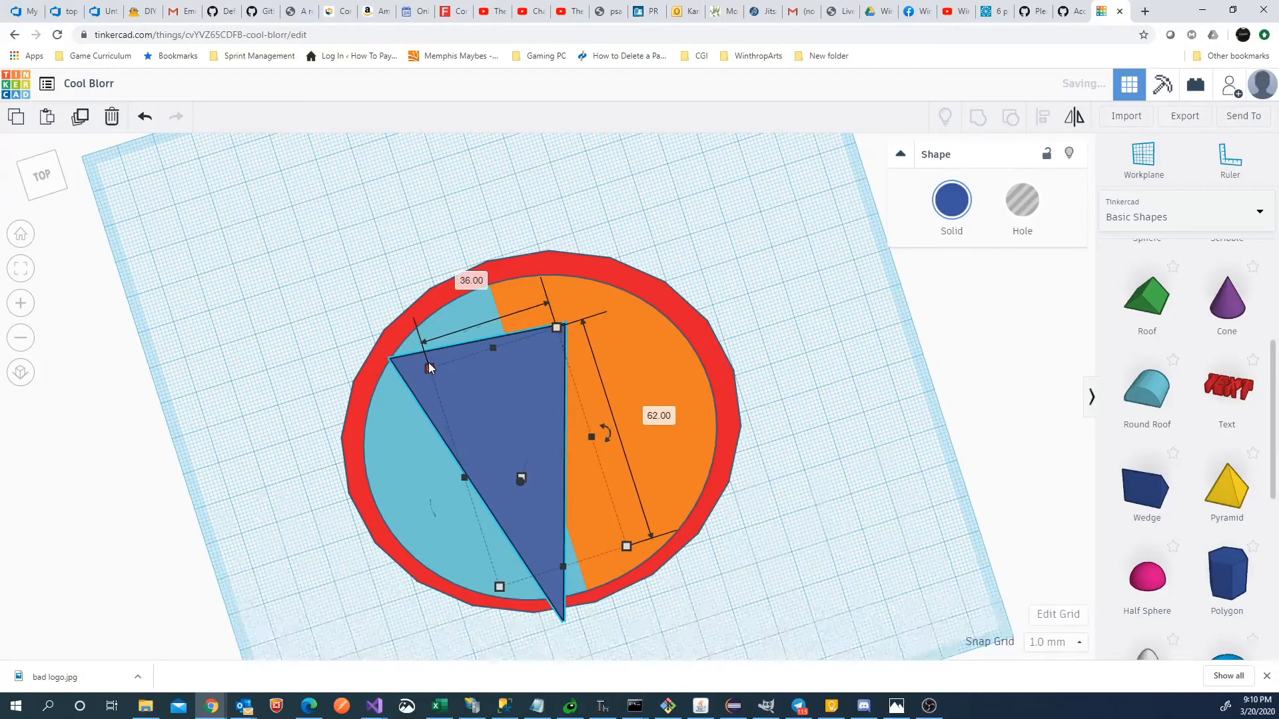
Step: Narrow the blue wedge and shift it toward the teal half
left_click_drag(430, 367, 468, 377)
left_click_drag(527, 411, 479, 392)
left_click_drag(590, 531, 598, 532)
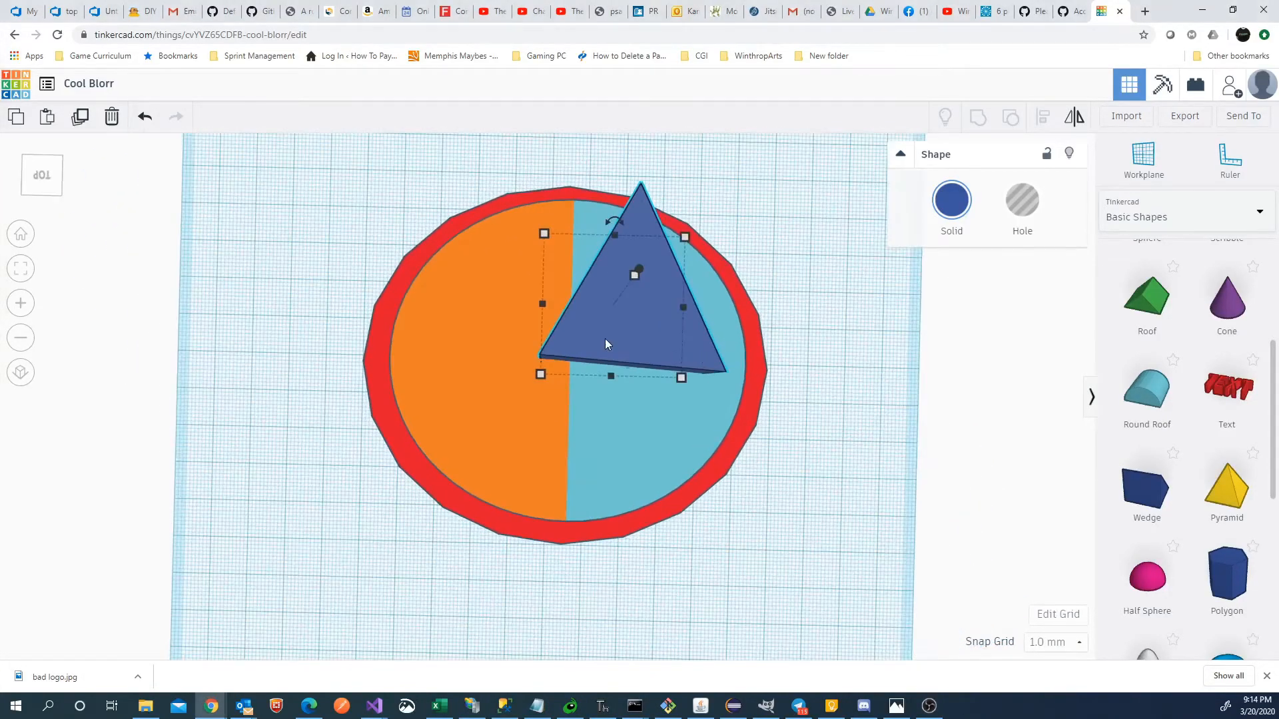
Step: Turn the blue wedge a half turn, move it across the seam between the halves and compare it with the reference logo
left_click_drag(614, 220, 623, 471)
left_click_drag(640, 246, 562, 399)
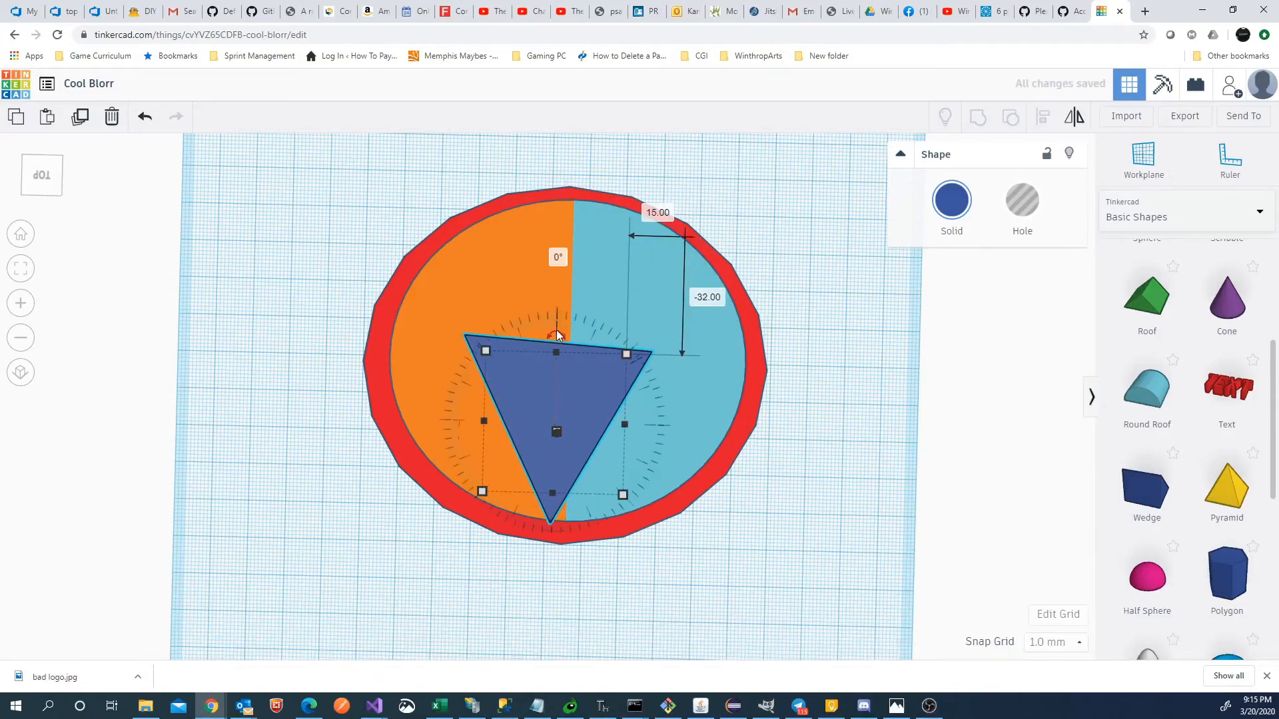
left_click_drag(569, 255, 634, 238)
key("alt+Tab")
key("alt+Tab")
key("alt+Tab")
key("alt+Tab")
Step: Try to duplicate the blue wedge and adjust the position and width of the pair
left_click(951, 199)
key("ctrl+d")
left_click_drag(526, 243, 516, 244)
left_click(590, 367)
mouse_move(566, 380)
left_mouse_down()
mouse_move(581, 380)
mouse_move(534, 376)
mouse_move(577, 381)
left_mouse_up()
left_click(526, 377)
left_click(594, 374)
left_click(524, 377)
left_click(558, 383)
key("Return")
left_click(792, 453)
Step: Rename the design as Winthrop Arts Logo
key("alt+Tab")
key("alt+Tab")
left_click(549, 306)
left_click(615, 299)
right_click_drag(672, 459, 559, 306)
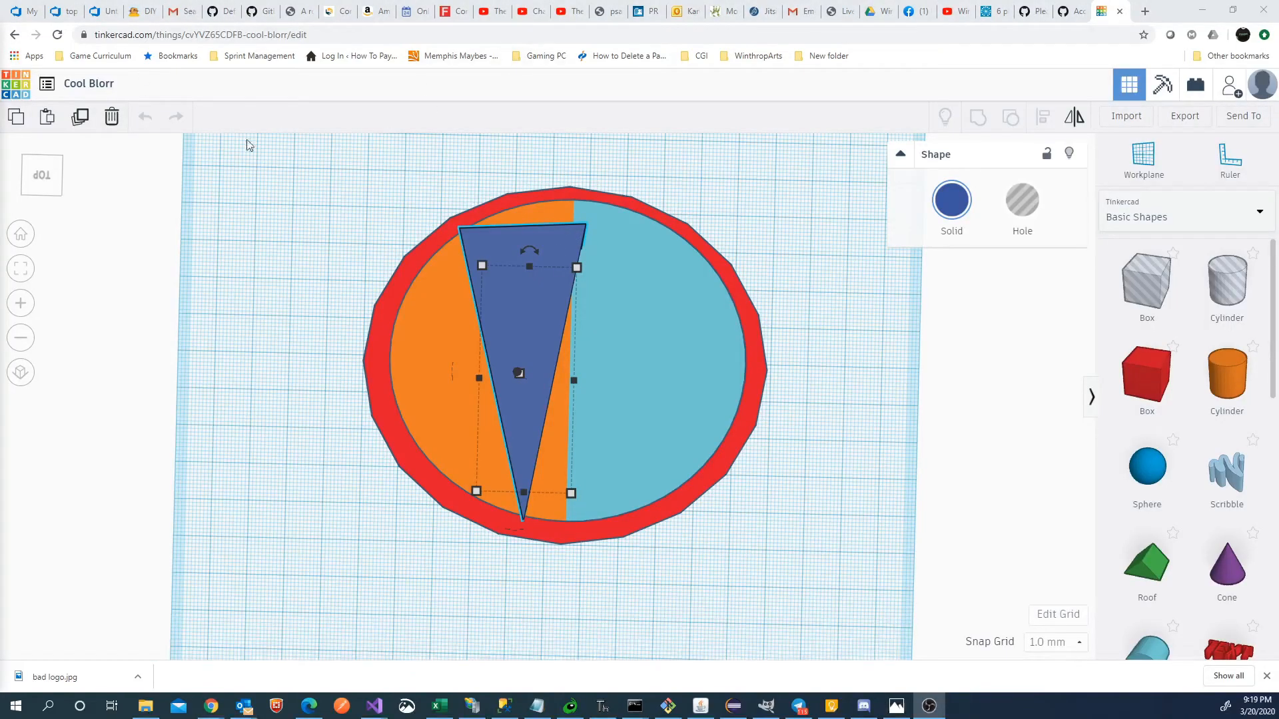
left_click(132, 85)
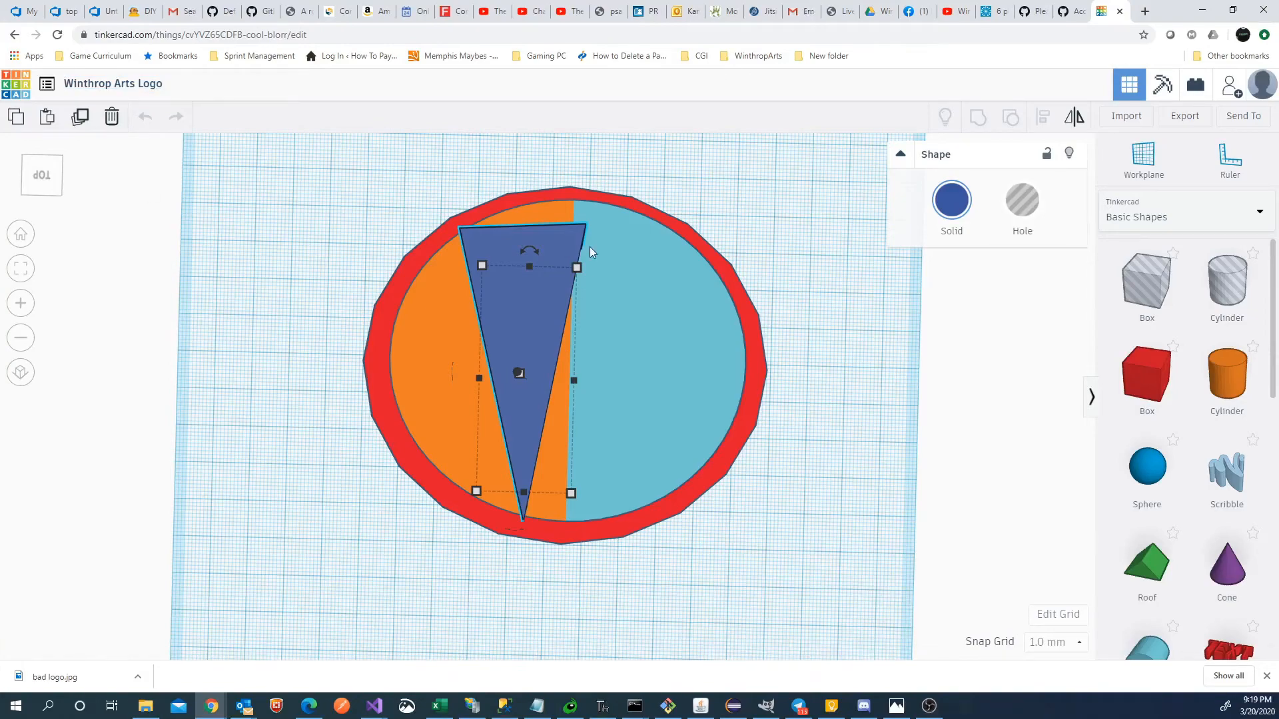
Step: Recolour the blue wedge pale green, widen it slightly and set an overlapping copy beside it
left_click(938, 209)
left_click(1031, 289)
left_click_drag(574, 380, 588, 381)
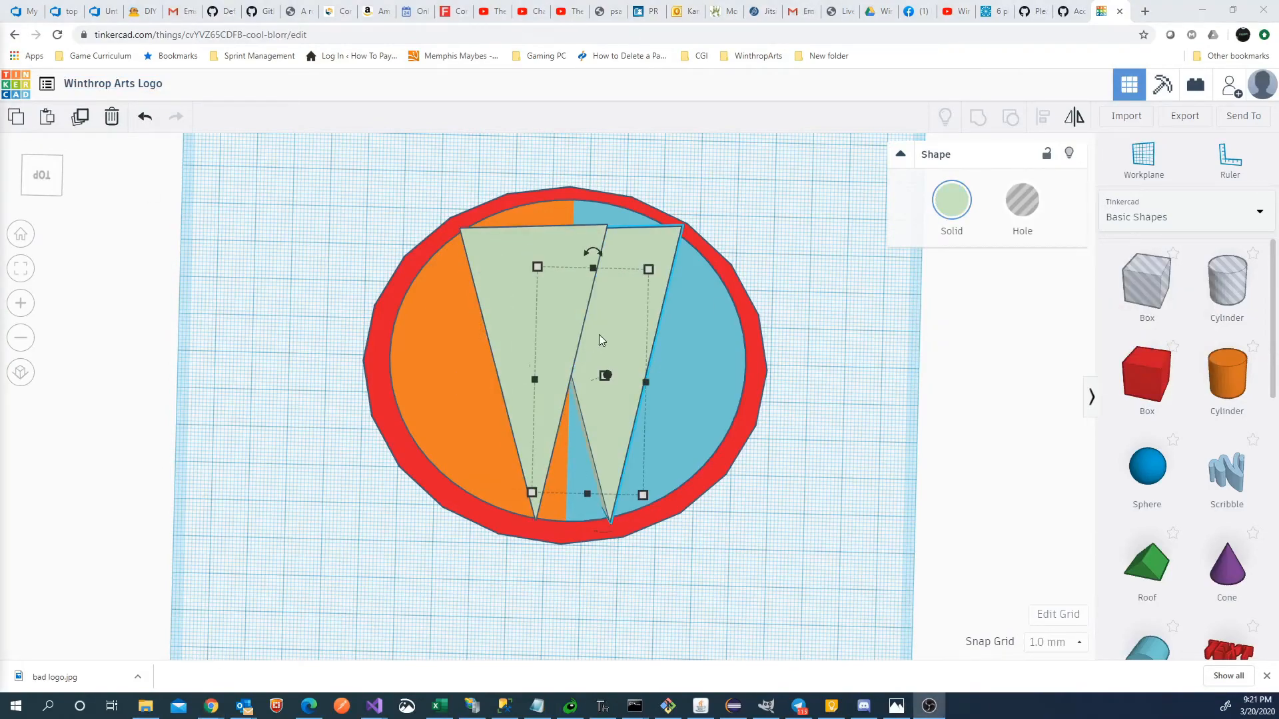
Step: Nudge each of the two pale green wedges one step toward the orange half and deselect them
left_click(598, 336)
key("Left")
left_click(536, 253)
key("Left")
key("Escape")
Step: Enlarge the orange and teal half circles slightly toward the red rim
left_click(466, 426)
left_click_drag(408, 500, 399, 508)
left_click(673, 413)
left_click_drag(716, 509, 723, 517)
Step: Extend the tips of the two pale green wedges to the edge of the inner circle
left_click(619, 300)
left_click(543, 293)
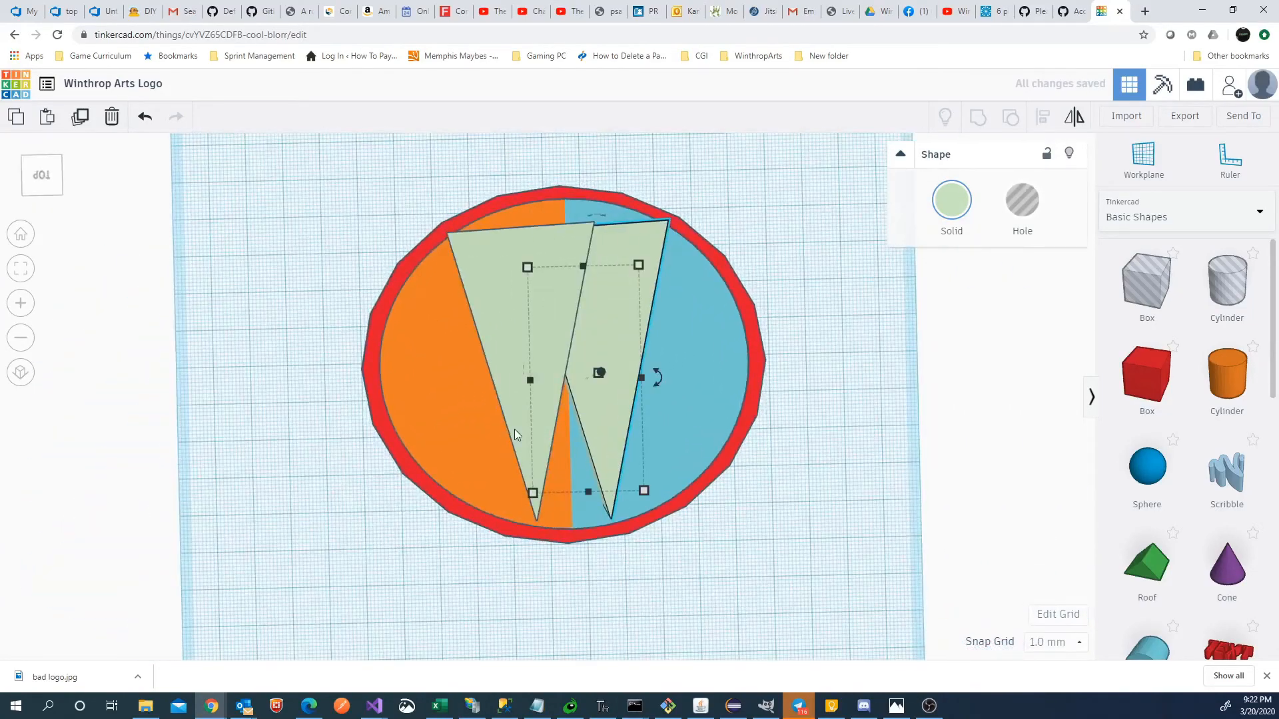
key("Escape")
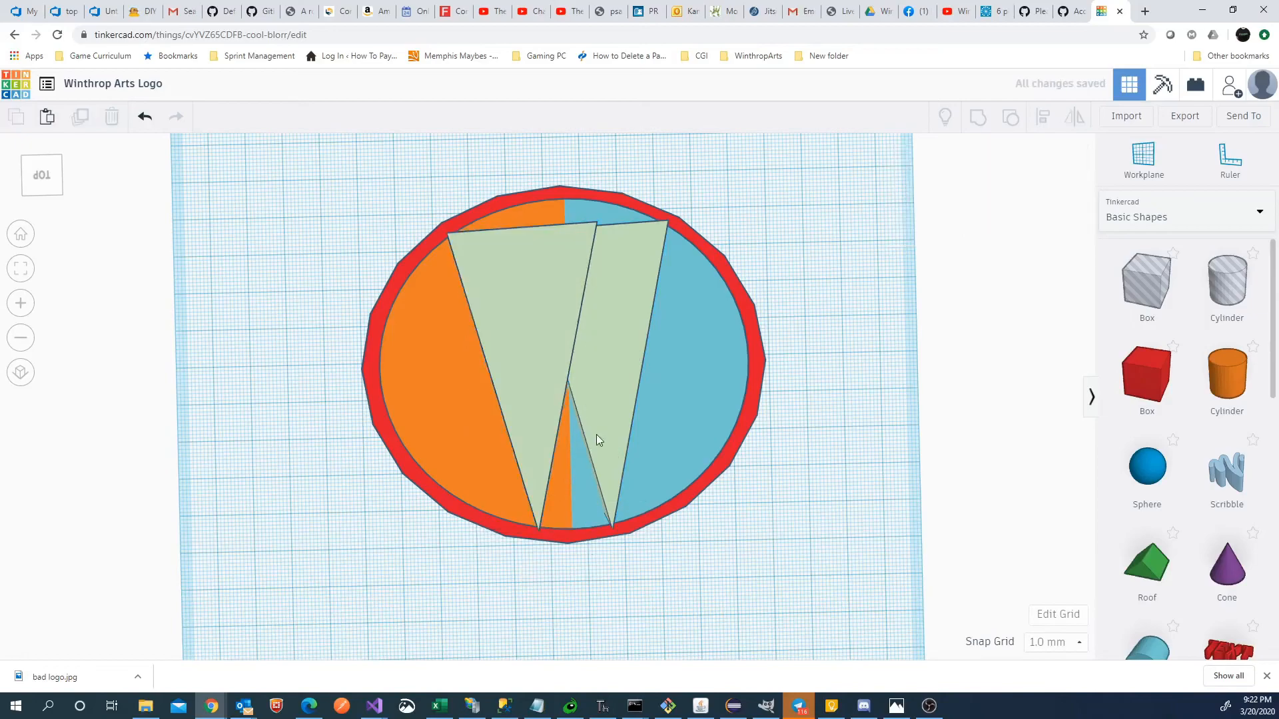
Step: Copy and paste one pale green wedge, move the copy to the disc's edge and rotate it to point the opposite way
left_click(610, 352)
key("ctrl+c")
key("ctrl+v")
left_click_drag(701, 286, 766, 425)
right_click_drag(766, 426, 706, 416)
left_click_drag(734, 548, 589, 503)
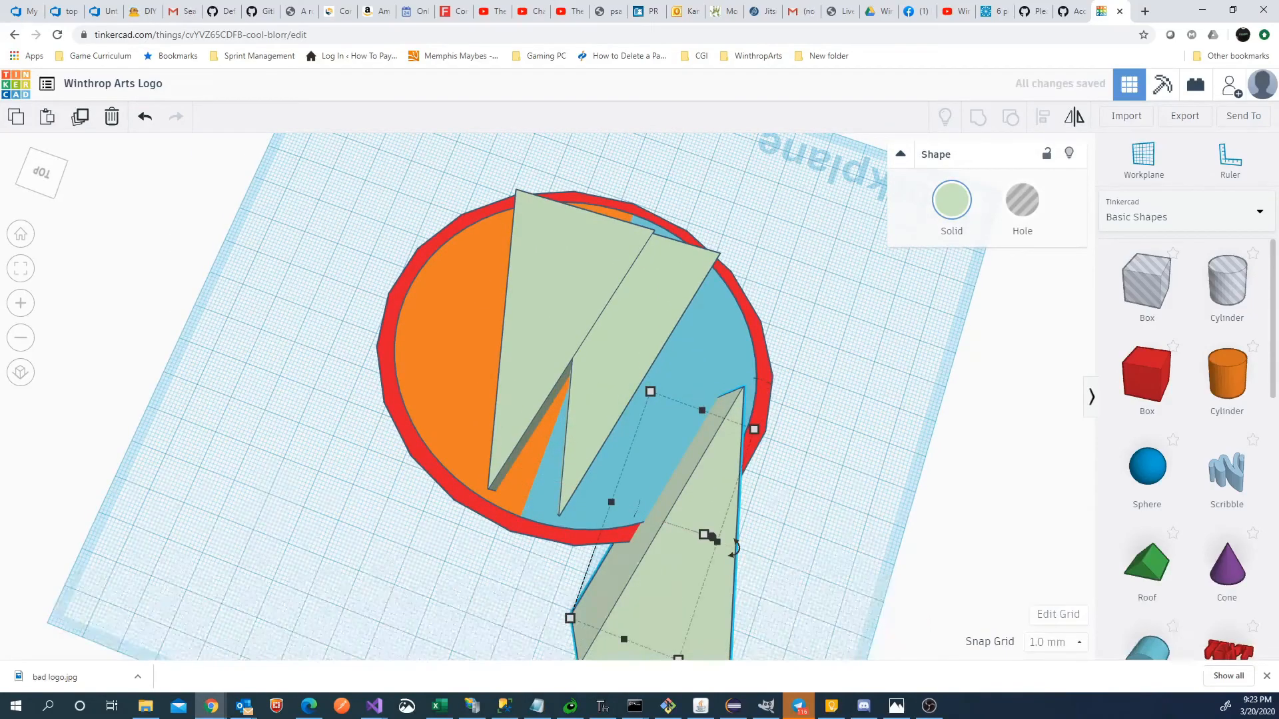
Step: Move the rotated wedge copy into the gap between the pale green wedges and recolour it yellow
key("alt+Tab")
key("super+shift+Left")
right_click_drag(811, 534, 759, 596)
left_click_drag(731, 600, 566, 467)
right_click_drag(659, 589, 786, 579)
left_click(949, 203)
left_click_drag(560, 460, 520, 498)
left_click(985, 296)
mouse_move(466, 593)
right_mouse_down()
mouse_move(460, 471)
mouse_move(470, 599)
right_mouse_up()
Step: Copy and paste the yellow wedge, recolour the copy black and line it up in the gap between the pale green wedges
key("ctrl+c")
key("ctrl+v")
left_click(951, 199)
left_click(959, 380)
right_click_drag(650, 586, 592, 467)
right_click_drag(549, 264, 651, 449)
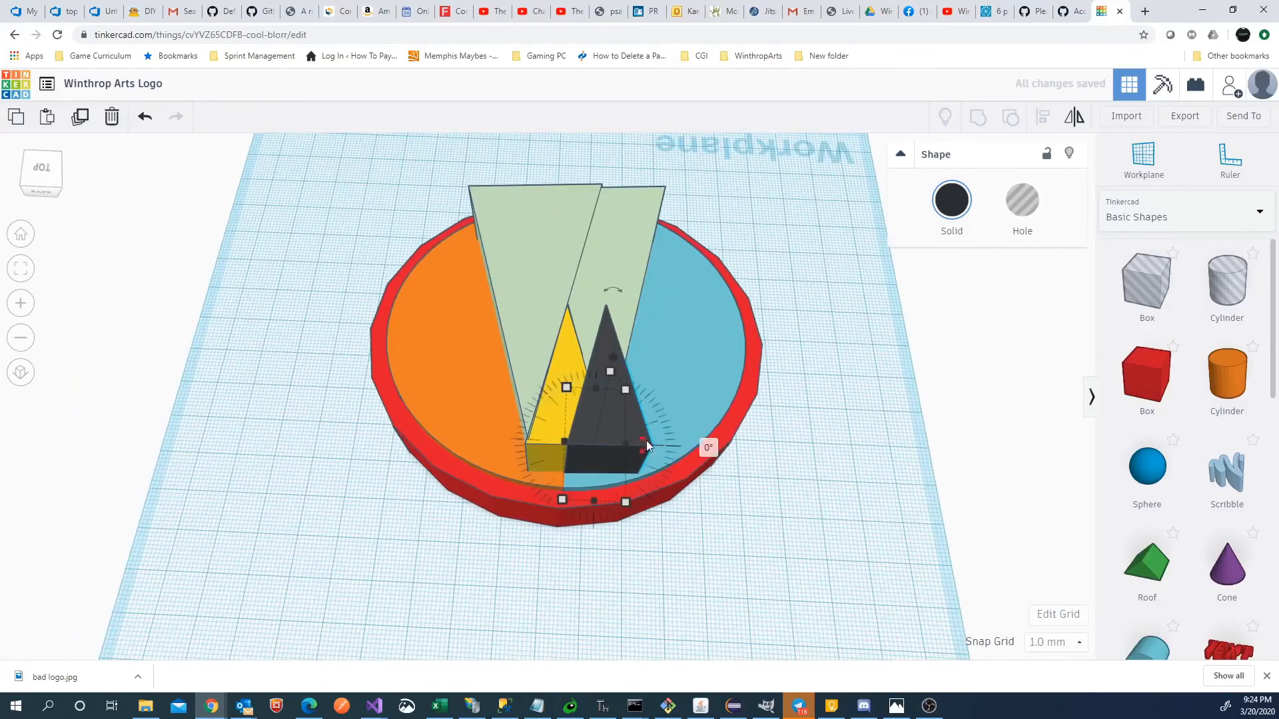
right_click_drag(578, 426, 780, 562)
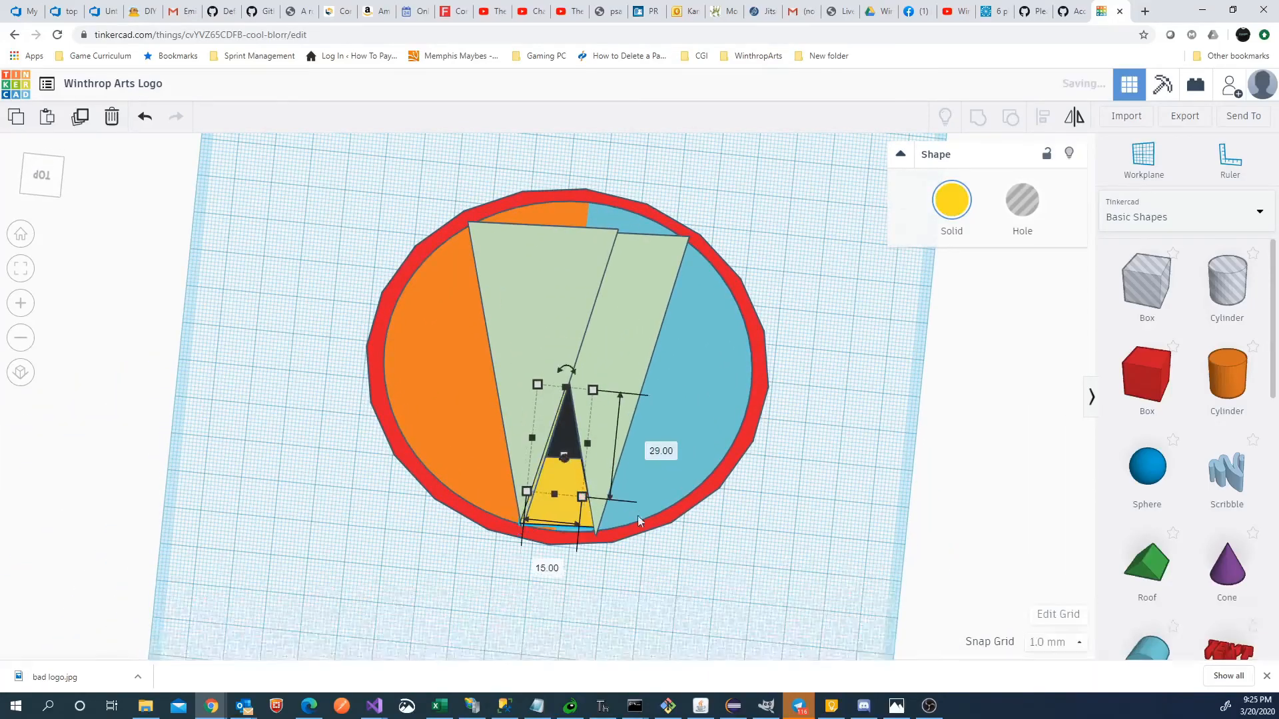
Step: Lower the height of the two pale green wedges, setting the one over the orange half to 25 mm
left_click(626, 353)
right_click_drag(899, 533, 808, 454)
left_click_drag(586, 314, 586, 365)
right_click_drag(229, 333, 405, 315)
left_click(405, 315)
left_click_drag(524, 306, 526, 357)
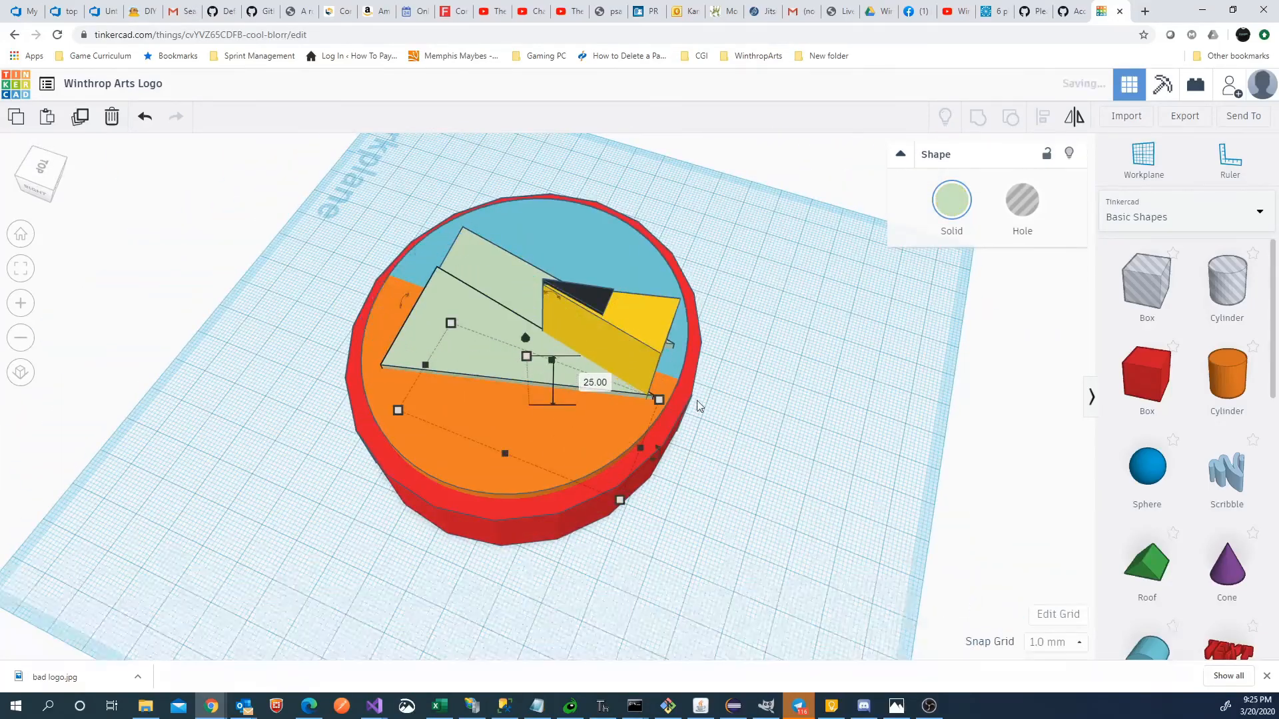
Step: Adjust the yellow wedge's size and position so it fills the gap between the pale green wedges below the black wedge
right_click_drag(692, 413, 579, 370)
left_click(536, 311)
right_click_drag(490, 477, 513, 473)
right_click_drag(402, 500, 465, 600)
left_click(466, 598)
left_click(477, 261)
left_click_drag(477, 261, 462, 248)
left_click(565, 407)
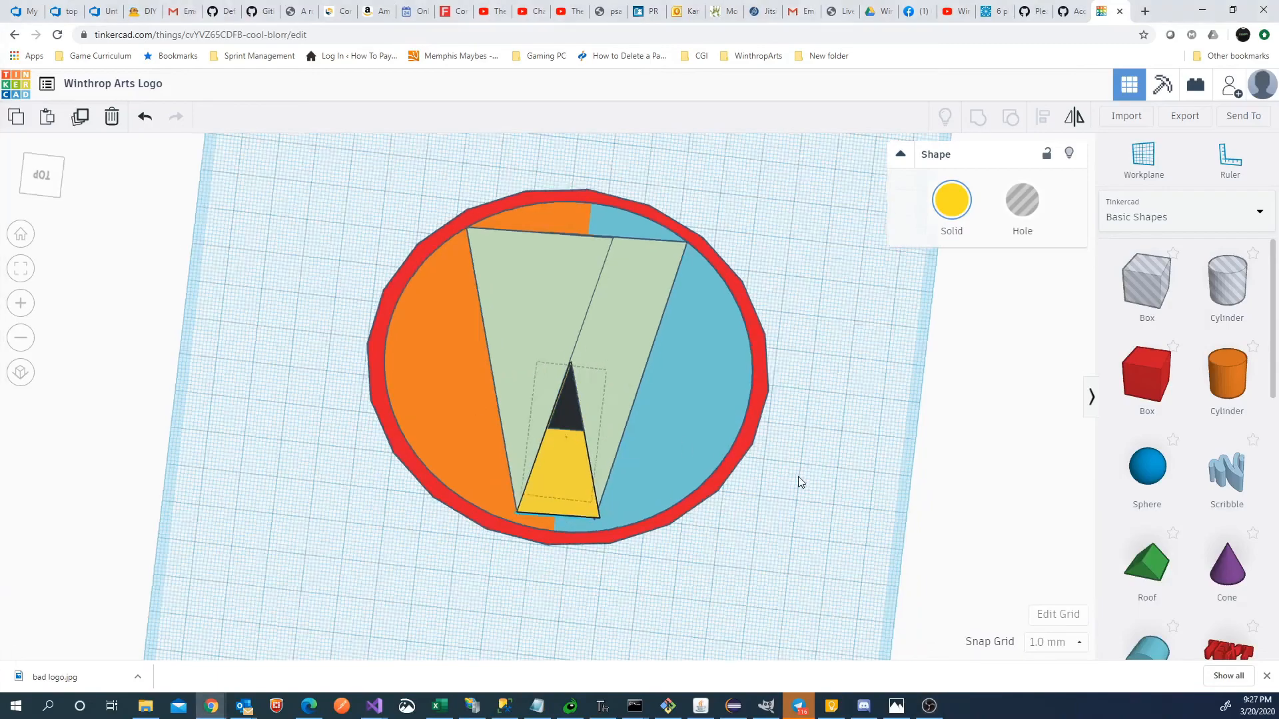
Step: Inspect the yellow and black wedges from several angles and compare the model with the reference logo image
right_click_drag(799, 479, 521, 401)
left_click(622, 433)
left_click(586, 453)
left_click(756, 516)
right_click_drag(756, 516, 772, 578)
left_click(896, 706)
key("alt+Tab")
key("alt+Tab")
key("alt+Tab")
Step: Duplicate the black wedge, turn the copy to point the opposite way and fit it into the upper gap between the pale green wedges
left_click(568, 409)
key("ctrl+d")
left_click_drag(568, 410, 661, 208)
right_click_drag(802, 219, 654, 210)
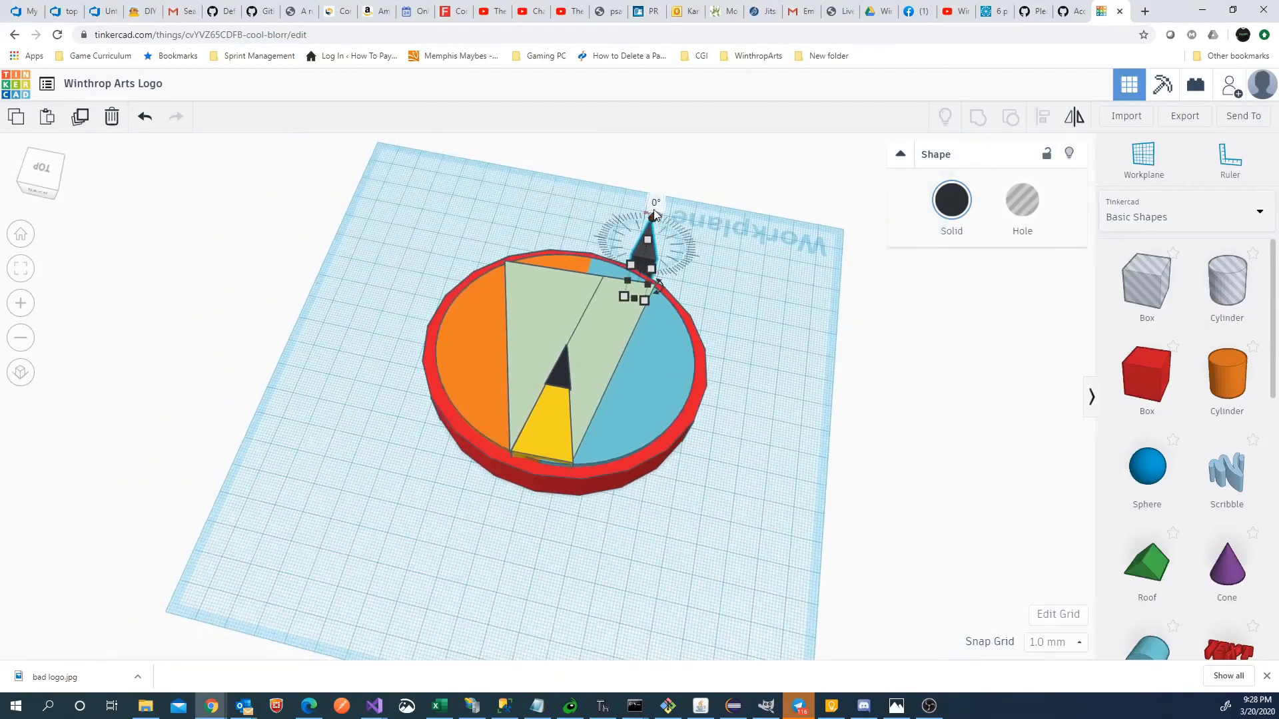
scroll(681, 181, "up", 2)
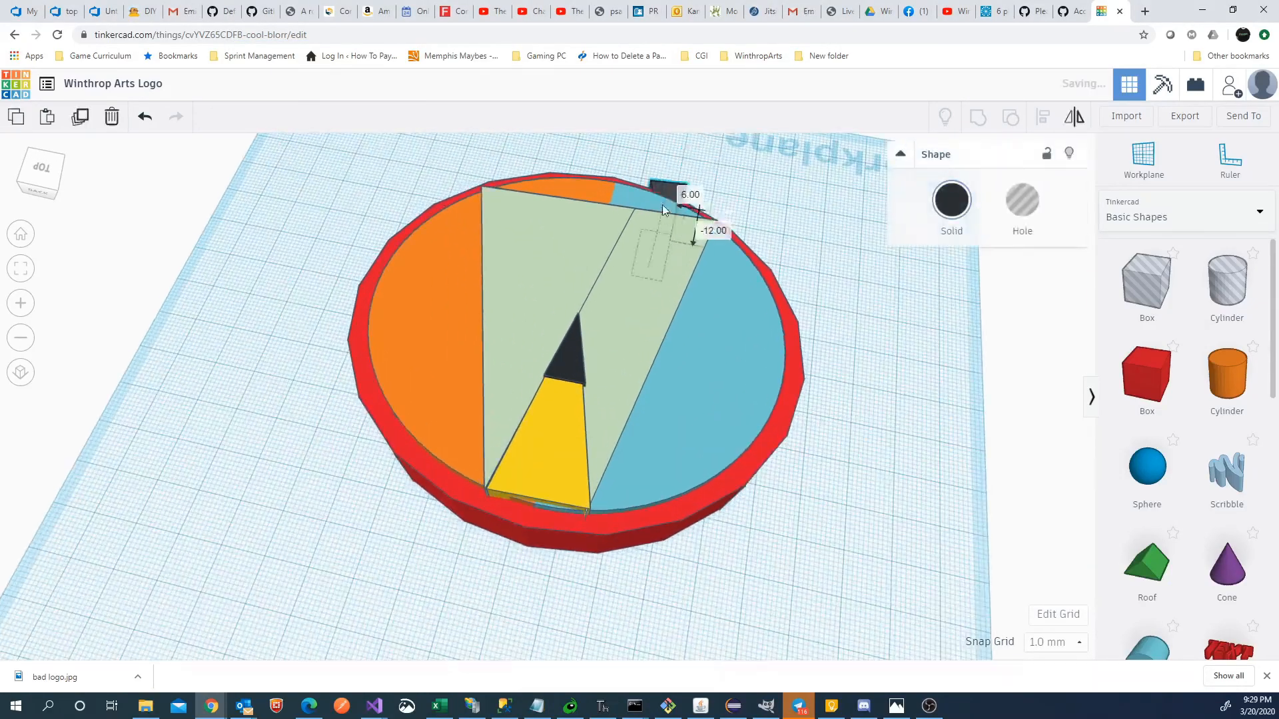
right_click_drag(547, 200, 553, 249)
Step: Recolour the reversed wedge copy between the pale green wedges with a custom green-teal colour
left_click(952, 201)
left_click(1028, 313)
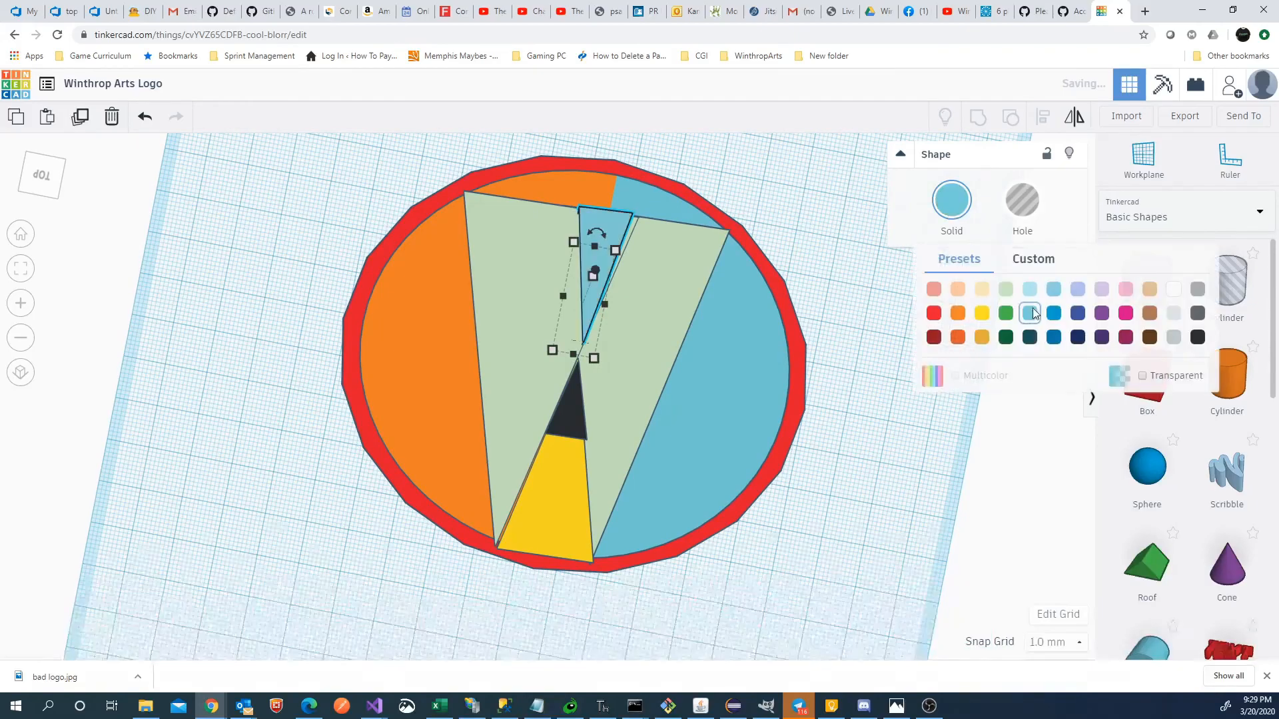
left_click(1032, 260)
left_click(1077, 408)
left_click(957, 219)
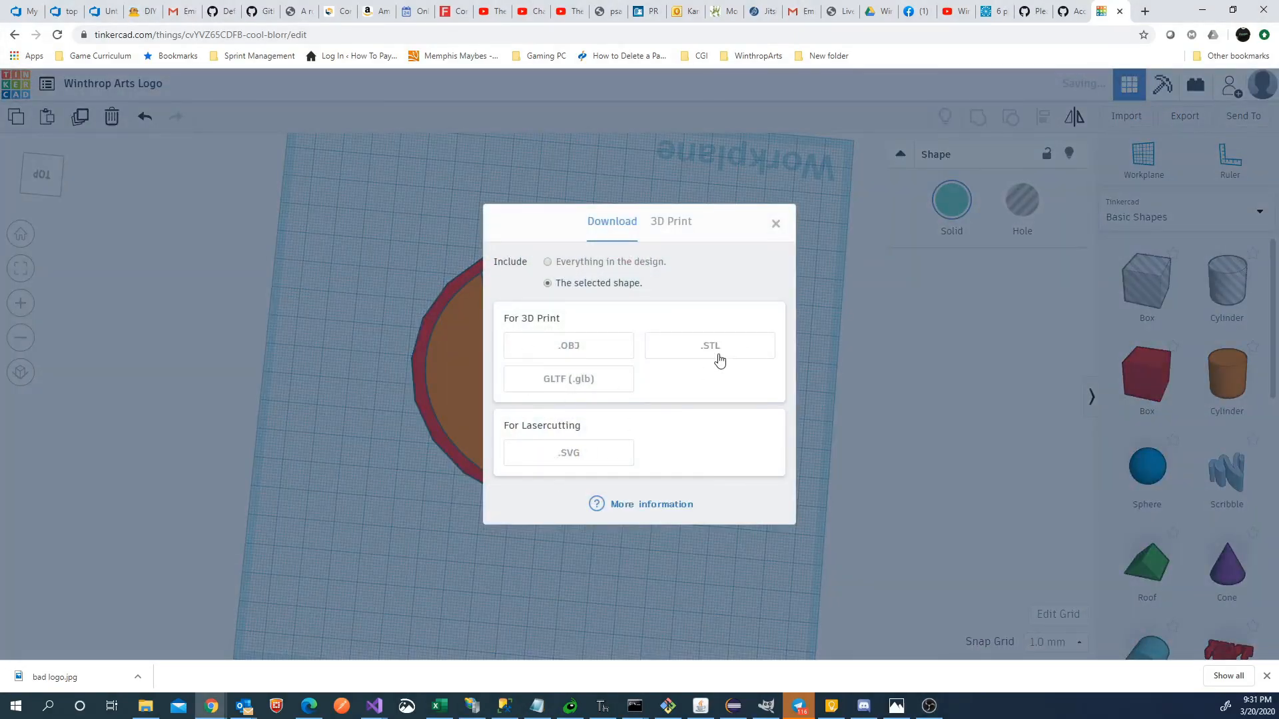
Step: View the 3D print export options, close them and inspect the whole logo
left_click(671, 221)
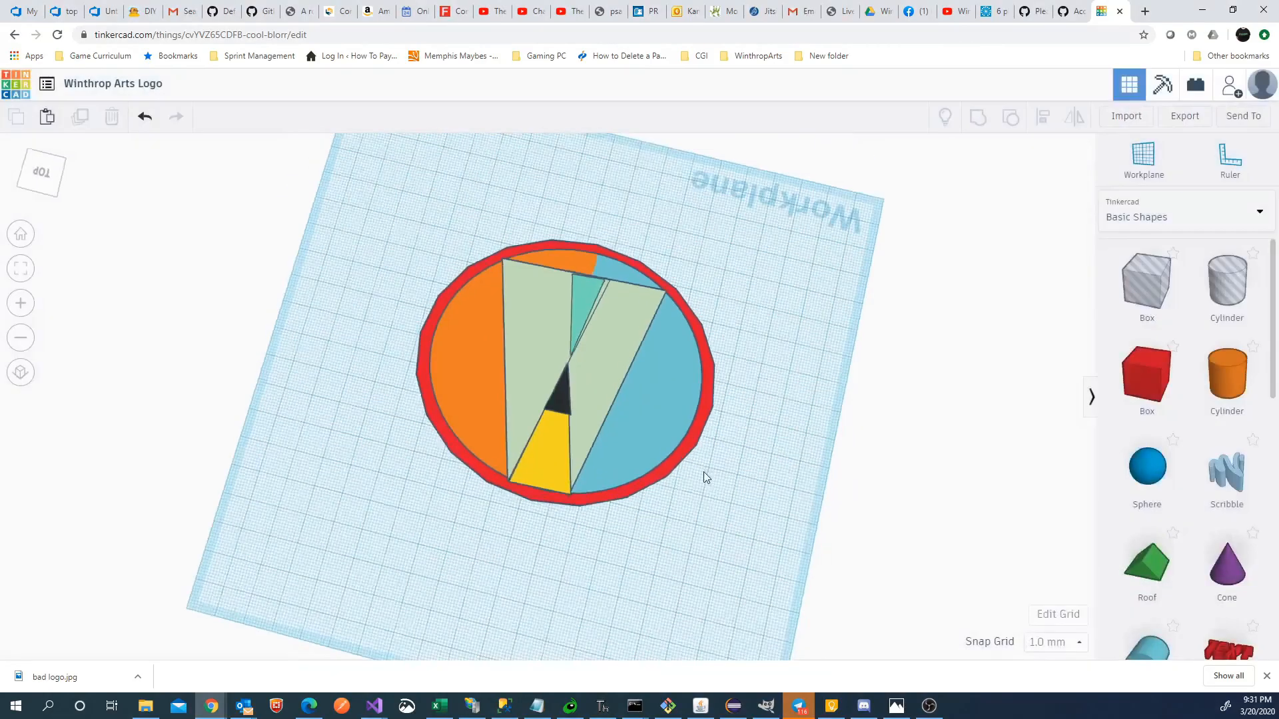
right_click_drag(705, 477, 549, 368)
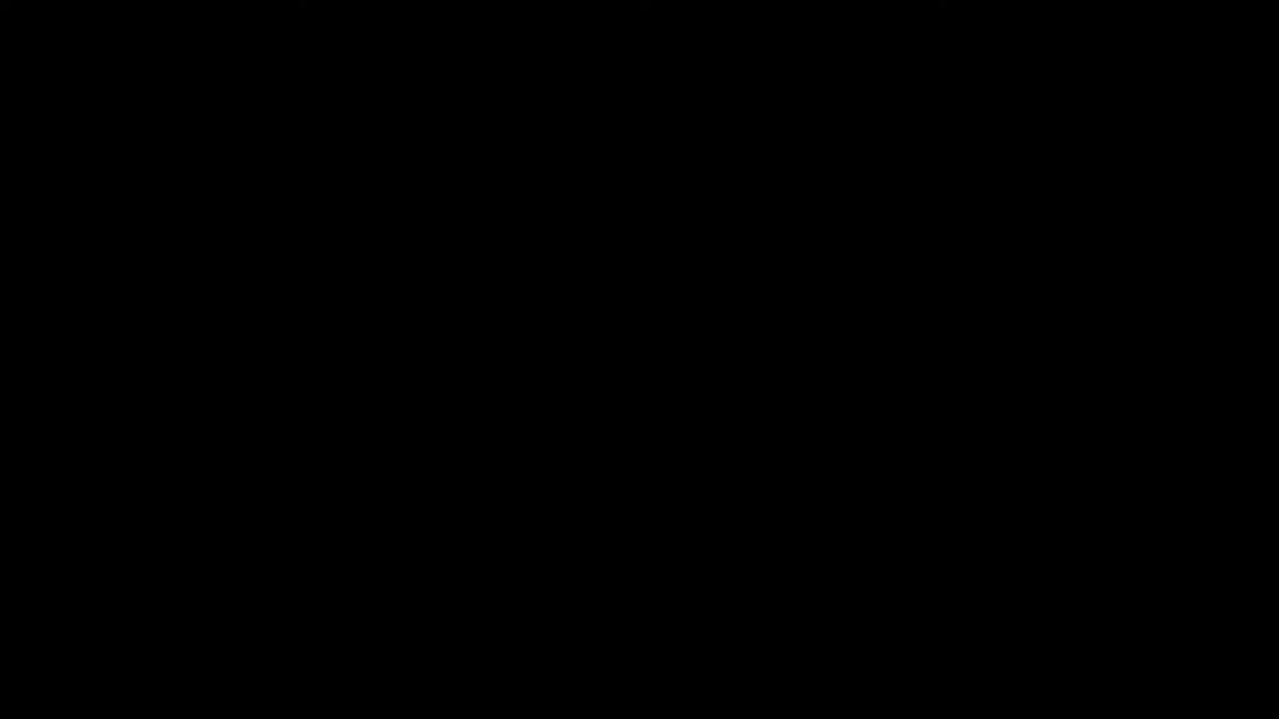